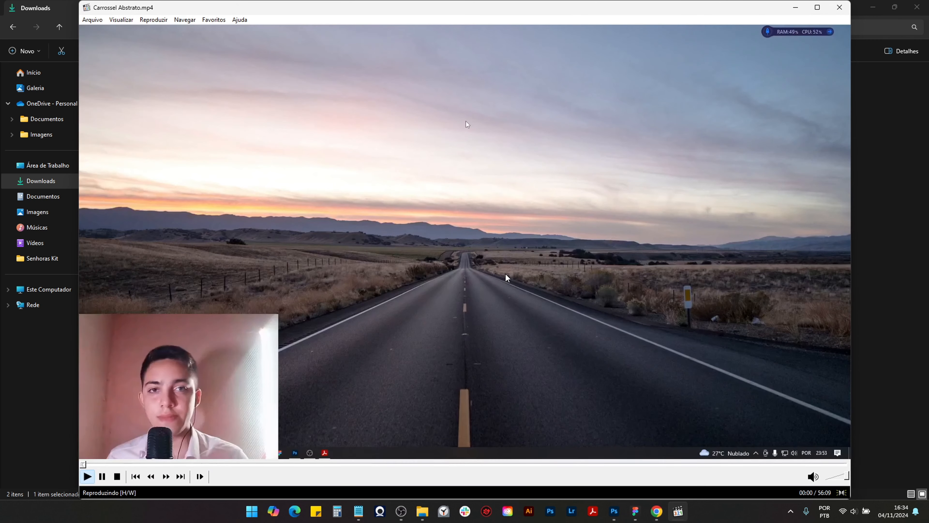
Step: Pause Carrossel Abstrato.mp4 at about 10:32 and capture a screen snip of the statue from the full-screen view
left_click(390, 366)
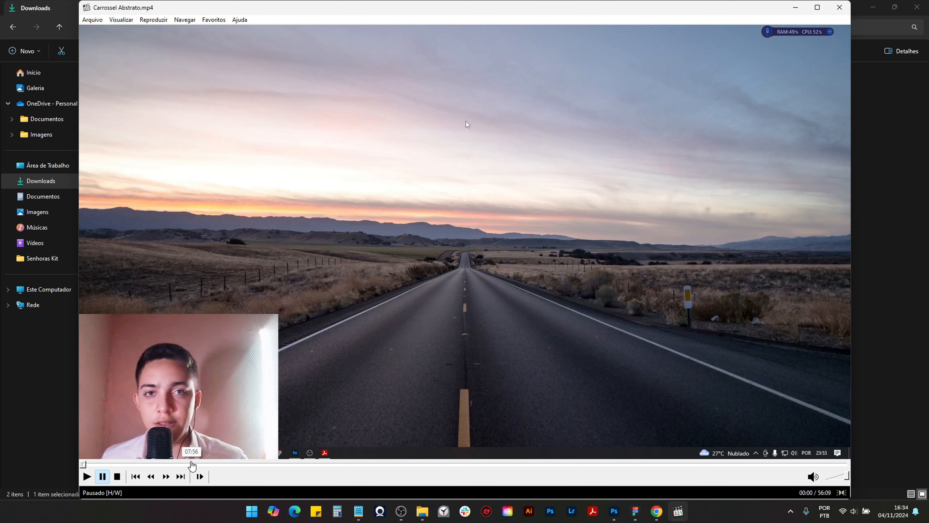
left_click_drag(182, 464, 231, 465)
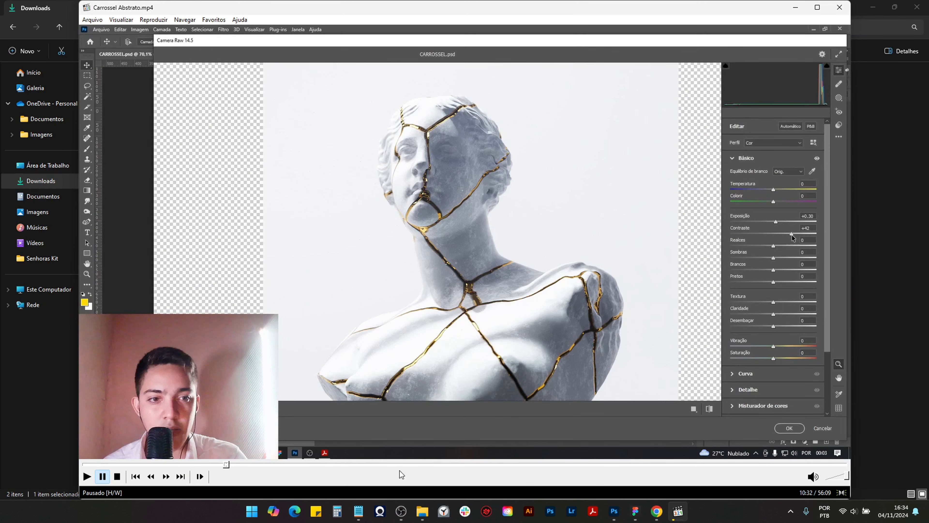
double_click(576, 335)
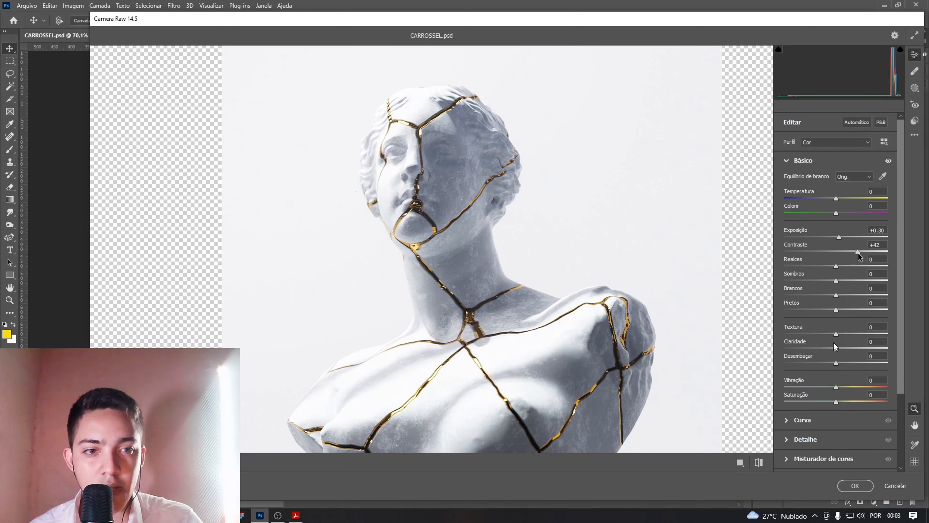
key("super+shift+s")
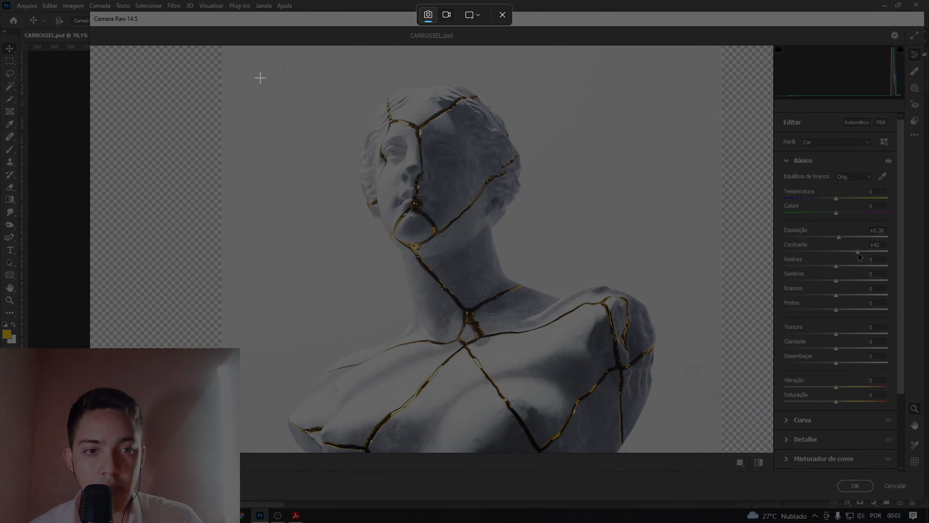
left_click_drag(245, 50, 685, 481)
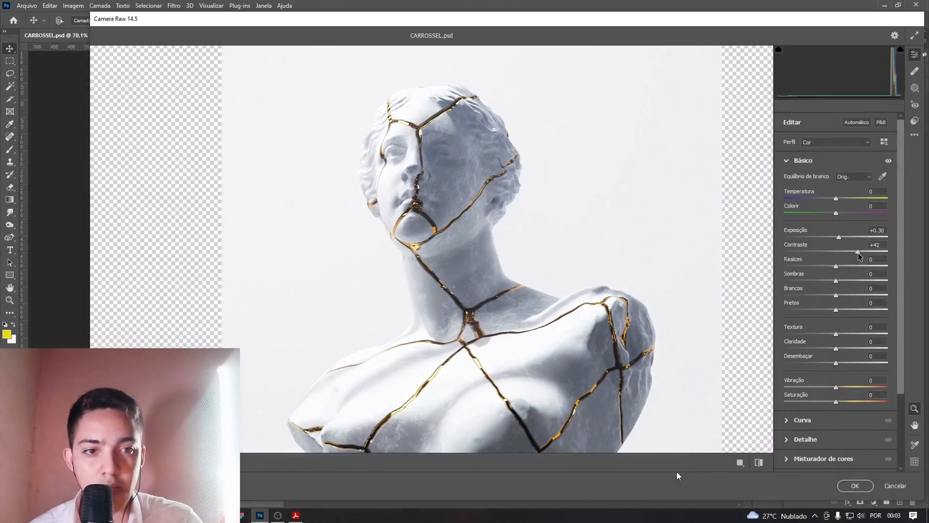
double_click(499, 296)
left_click(901, 280)
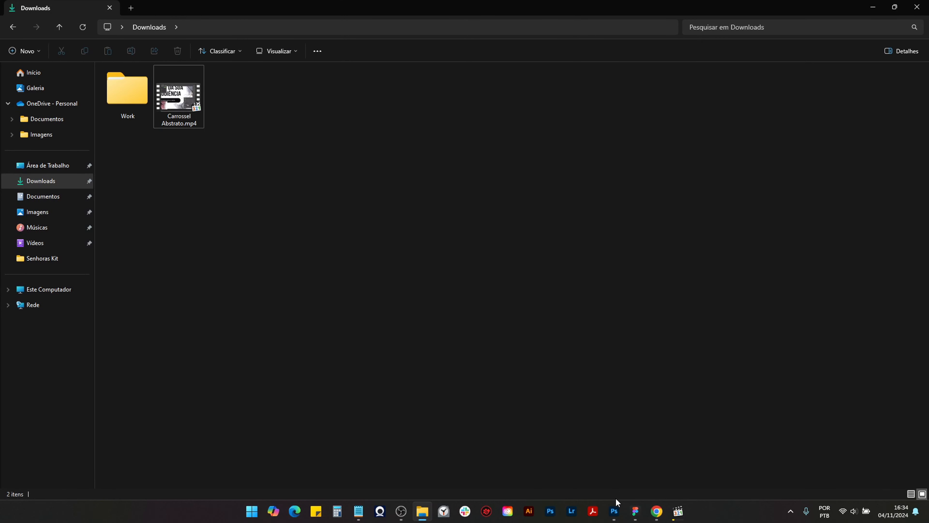
Step: Switch to Photoshop, create a 904 x 874 px document from the clipboard preset, and paste the statue capture into it
mouse_move(613, 507)
left_click(614, 512)
left_click(28, 9)
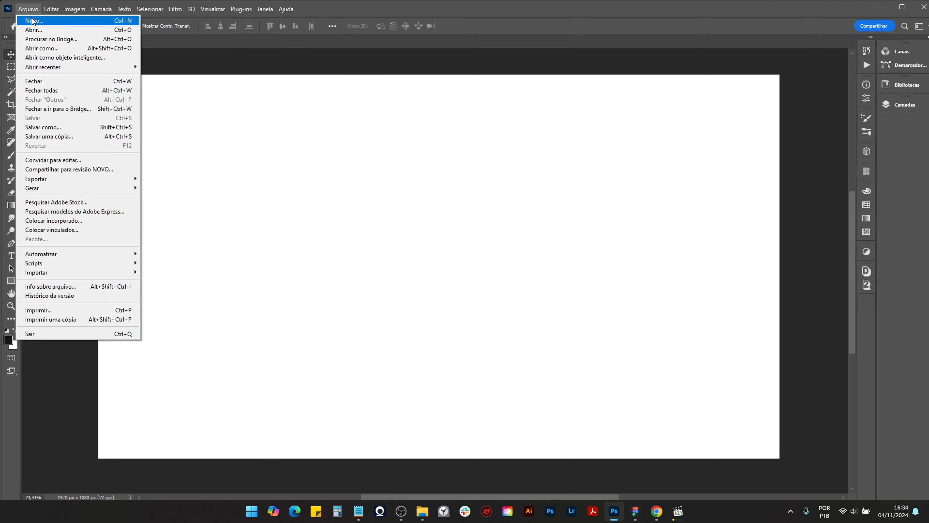
left_click(32, 21)
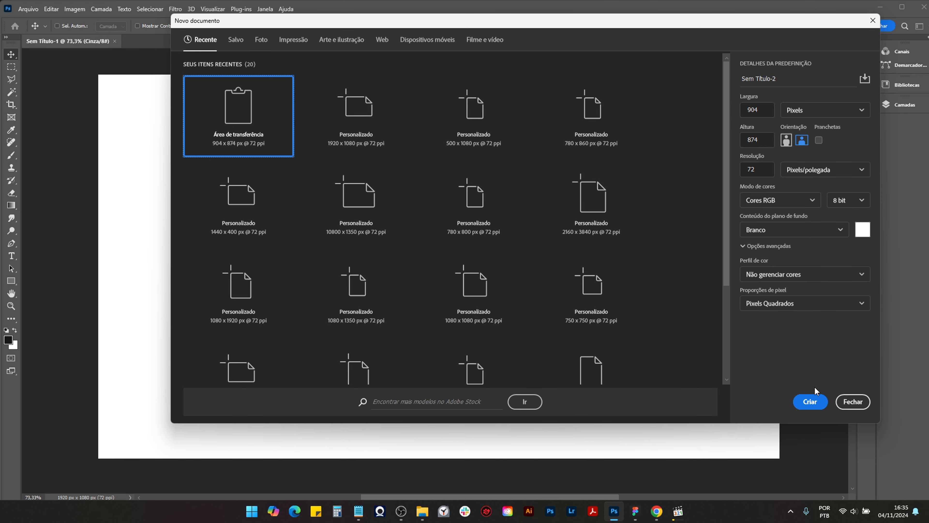
left_click(810, 401)
key("ctrl+v")
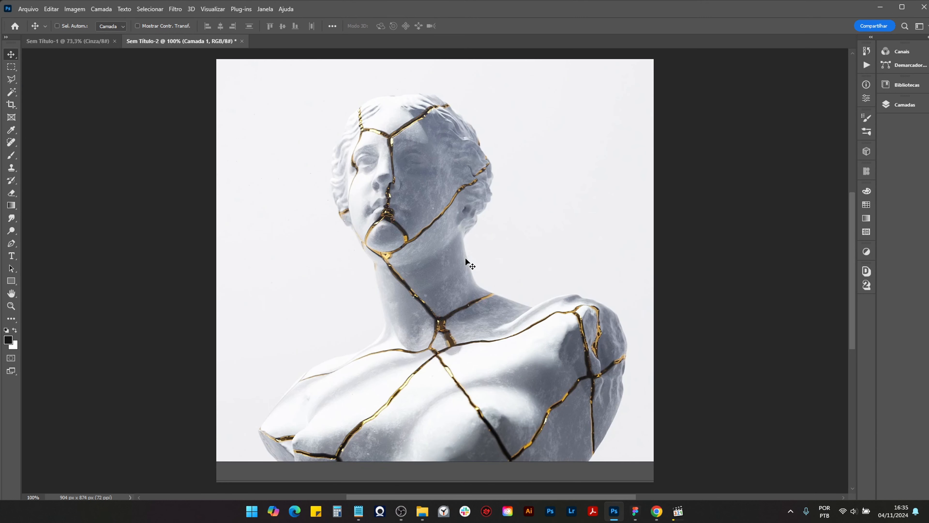
Step: Inspect the pasted statue image up close and open it in Save for Web
left_click(28, 9)
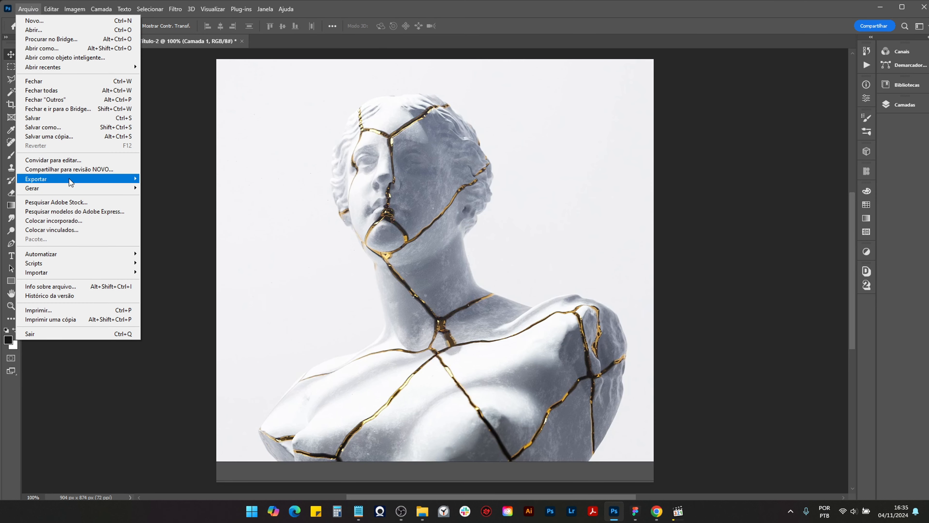
left_click(433, 139)
scroll(435, 140, "up", 10)
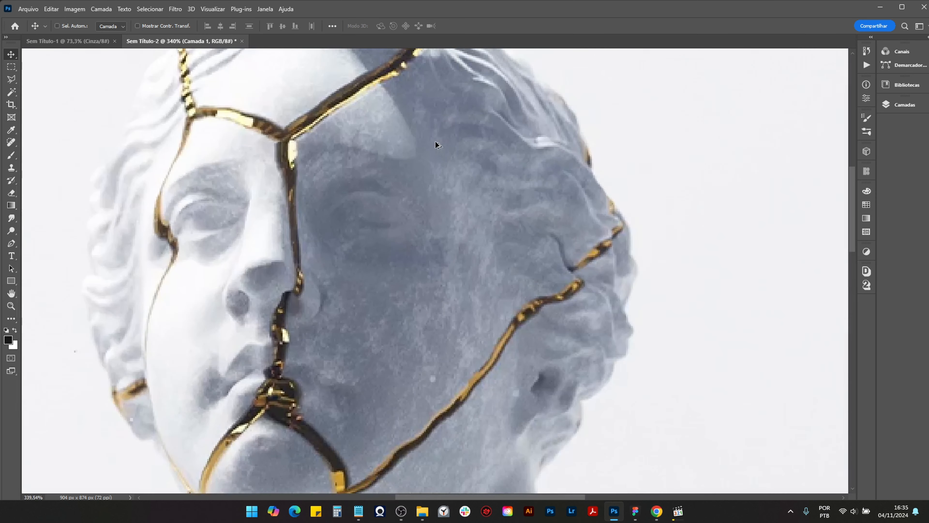
scroll(438, 146, "down", 10)
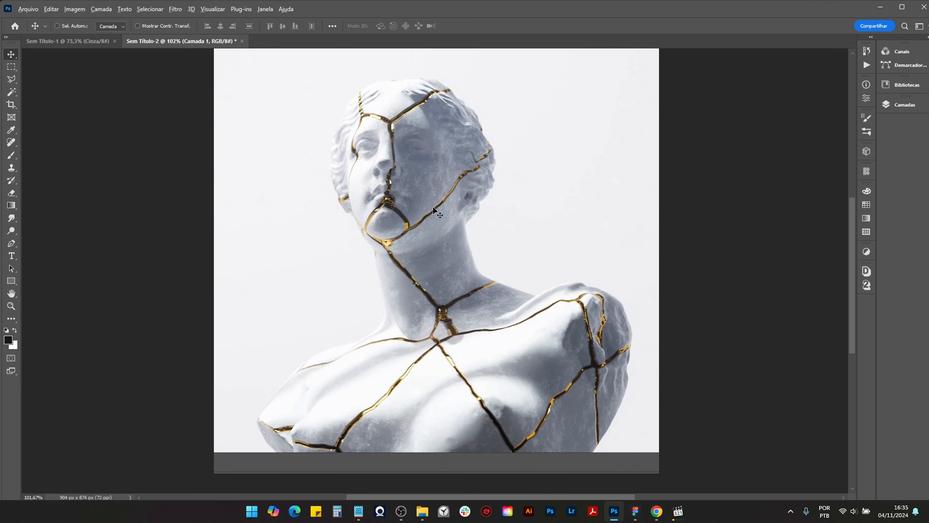
left_click(28, 9)
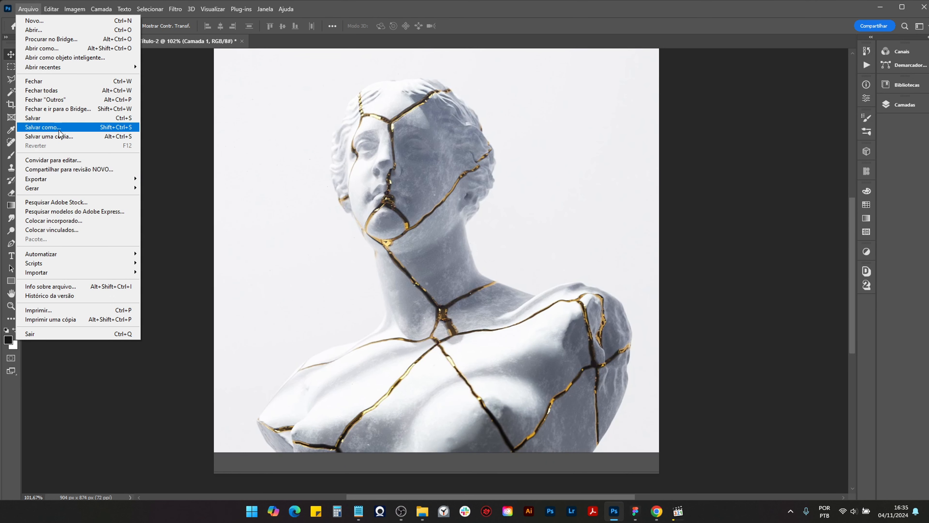
mouse_move(91, 179)
left_click(186, 219)
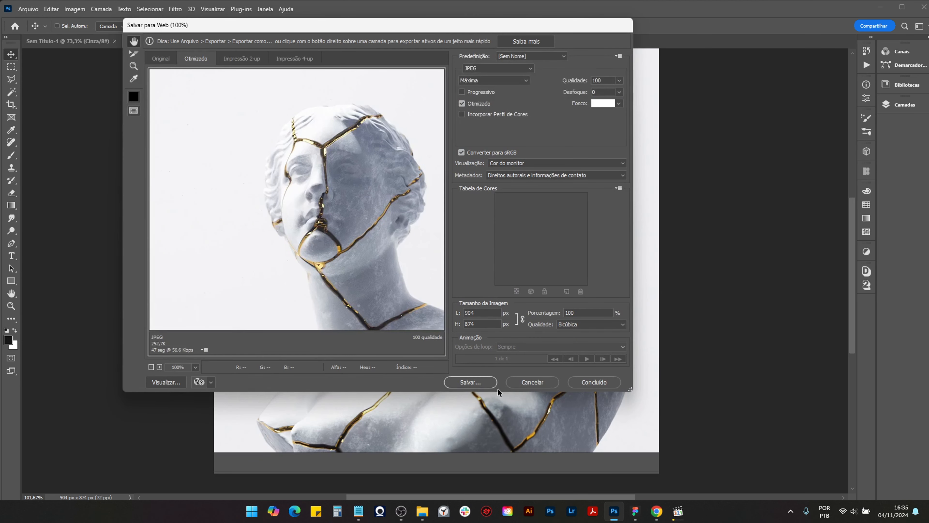
Step: Save the optimized JPEG in the Downloads folder as Asset-1 and close the statue document without saving it
left_click(489, 387)
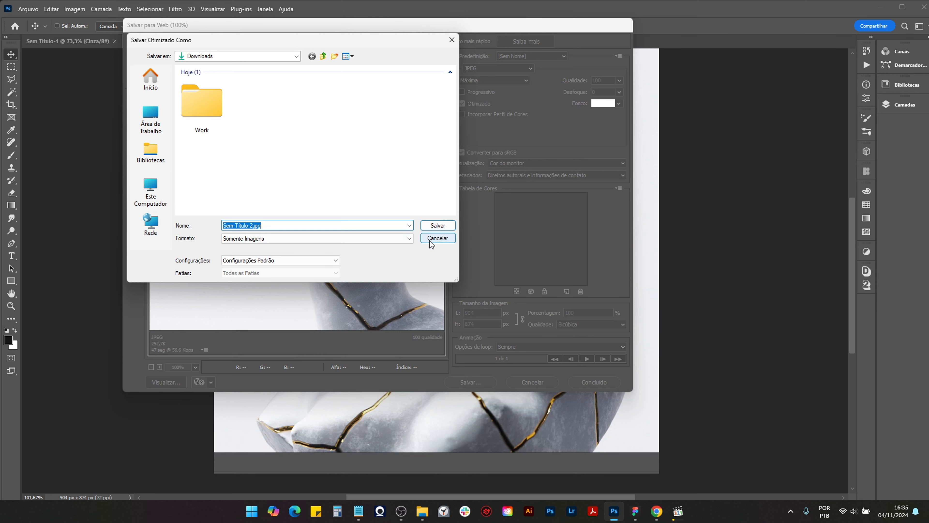
left_click(168, 187)
left_click(168, 122)
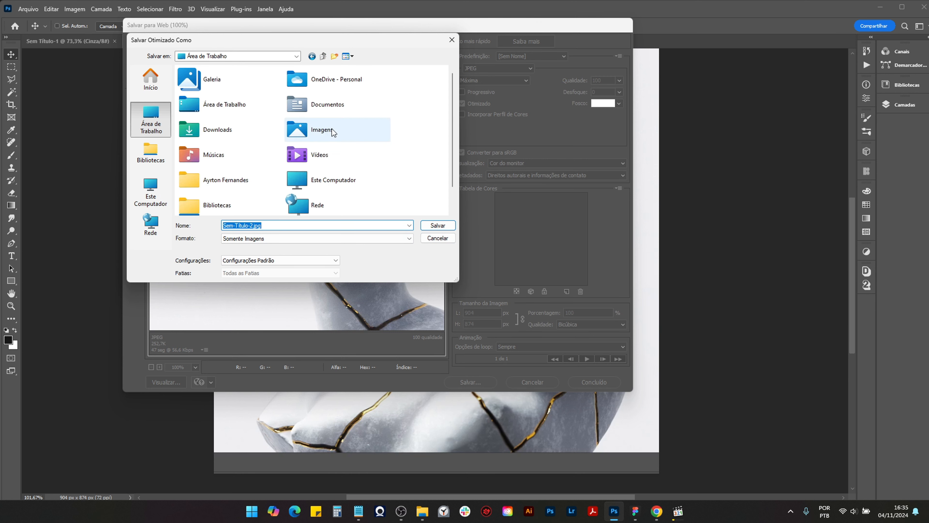
double_click(231, 126)
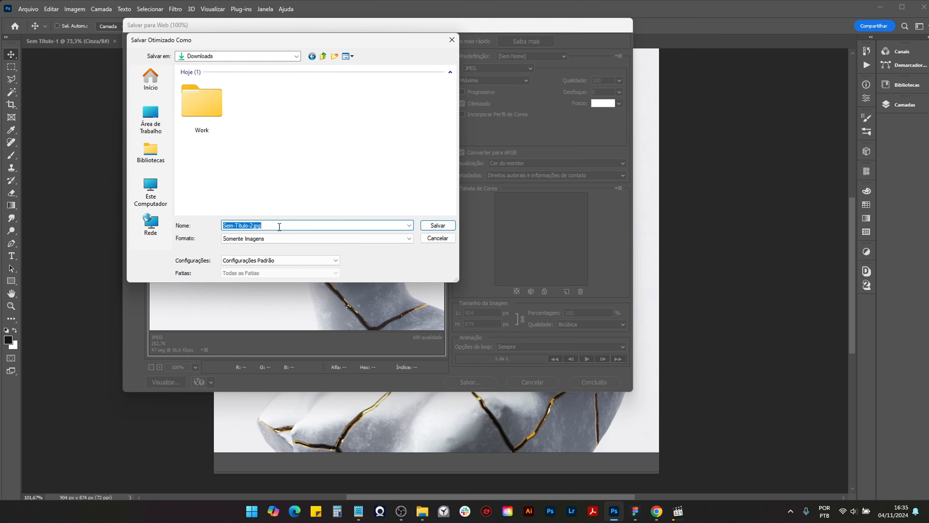
type("Asset")
key("Return")
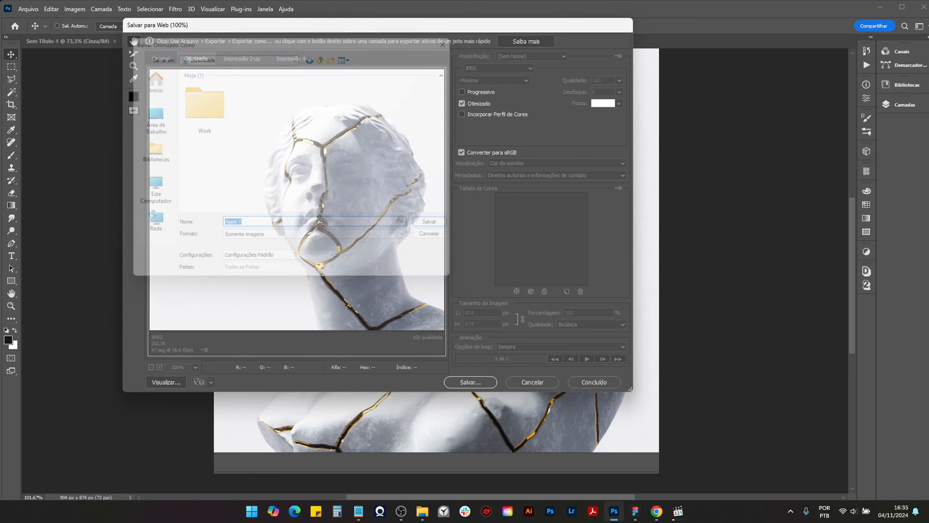
key("Return")
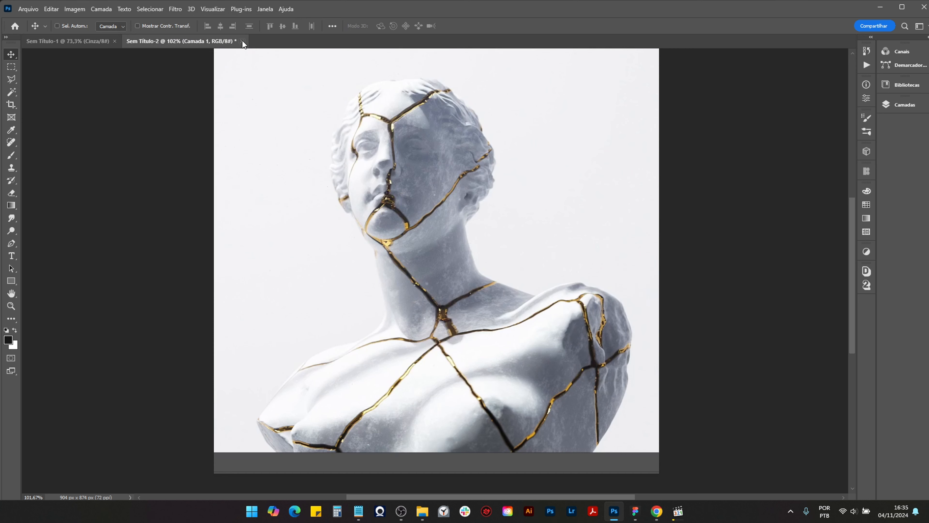
left_click(241, 42)
left_click(469, 194)
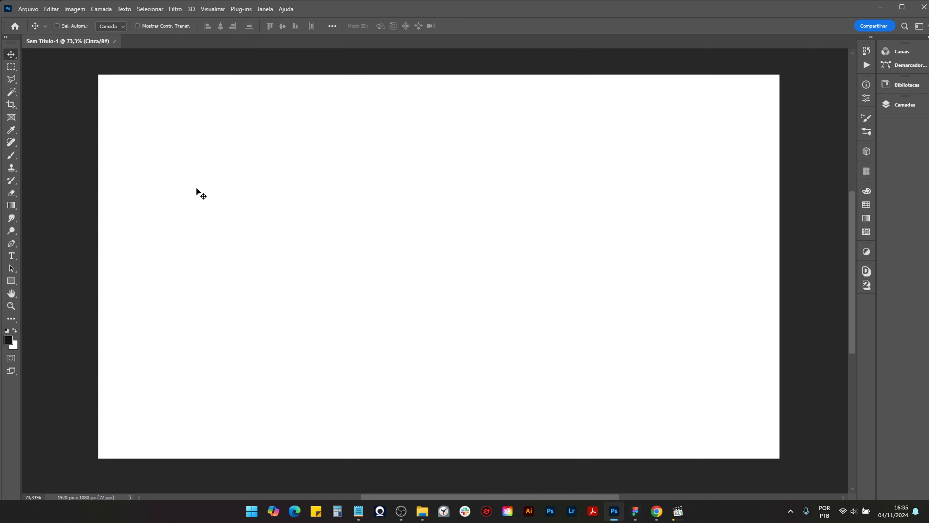
Step: Start a new document from the HDTV 1080p film and video preset and name it Thumbnail Youtube Design
left_click(28, 9)
left_click(23, 17)
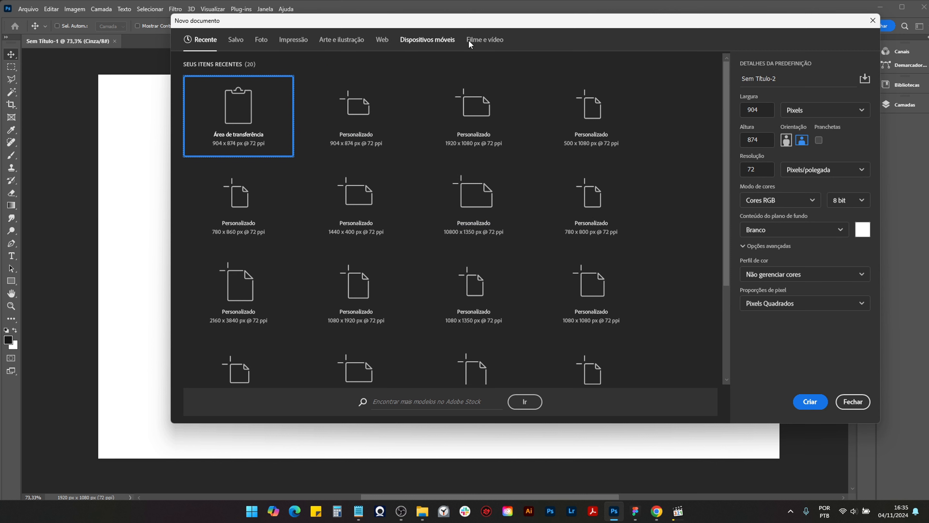
left_click(483, 43)
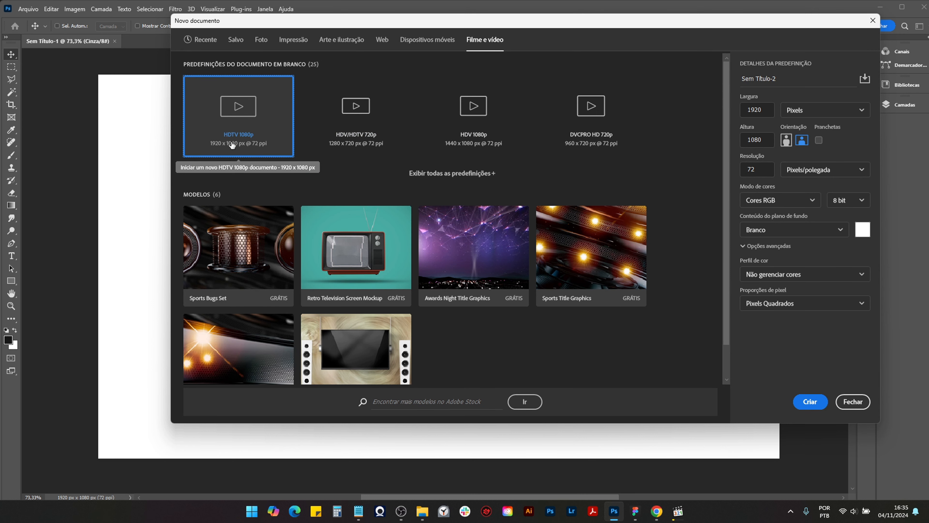
left_click(812, 75)
type("Thumbnail Youtube Design")
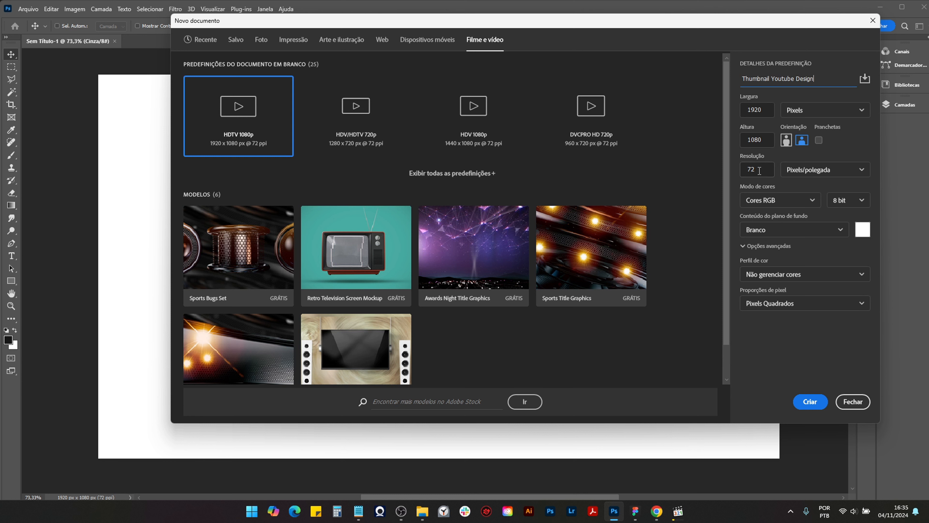
Step: Set the new document's resolution to 72 pixels per inch and create the document
left_click_drag(761, 170, 726, 175)
type("2")
double_click(747, 166)
type("72")
left_click(810, 402)
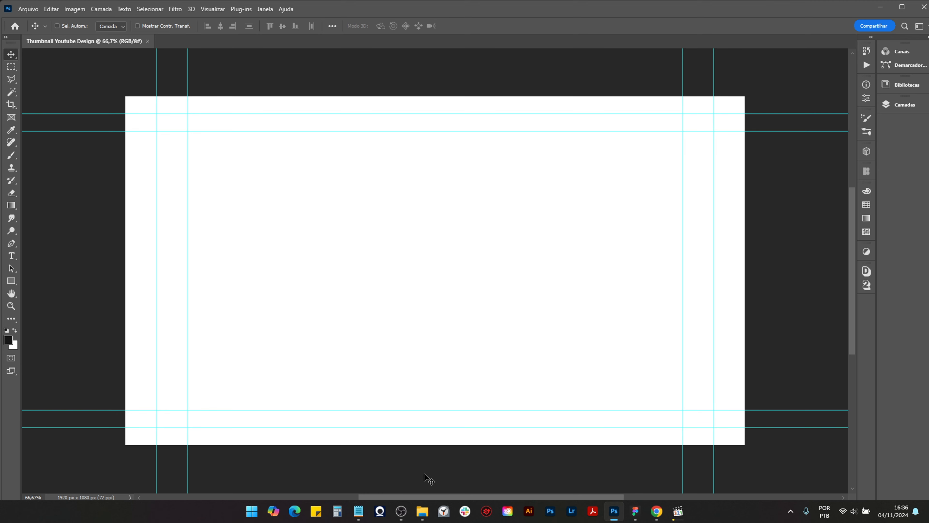
Step: Reopen Carrossel Abstrato.mp4 from the Downloads folder in full screen and go to the hand slide frame at about 23:31
left_click(423, 511)
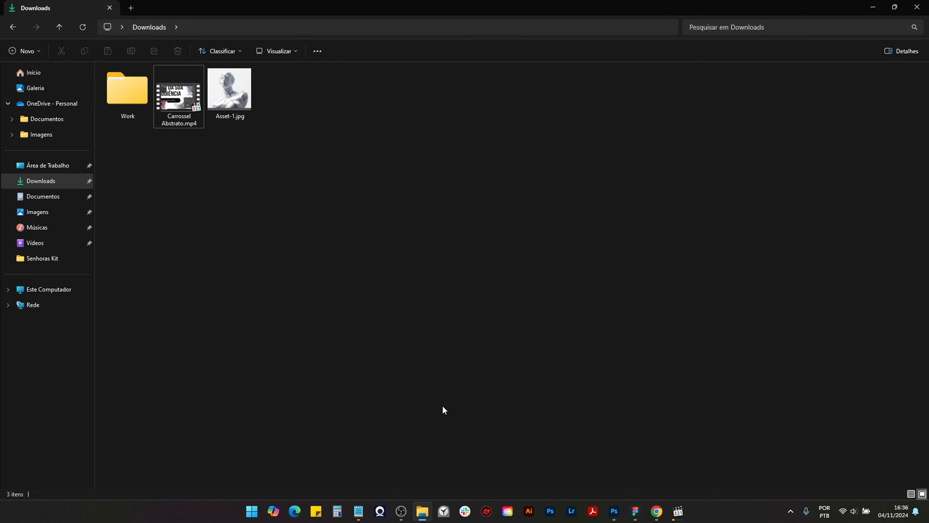
double_click(179, 115)
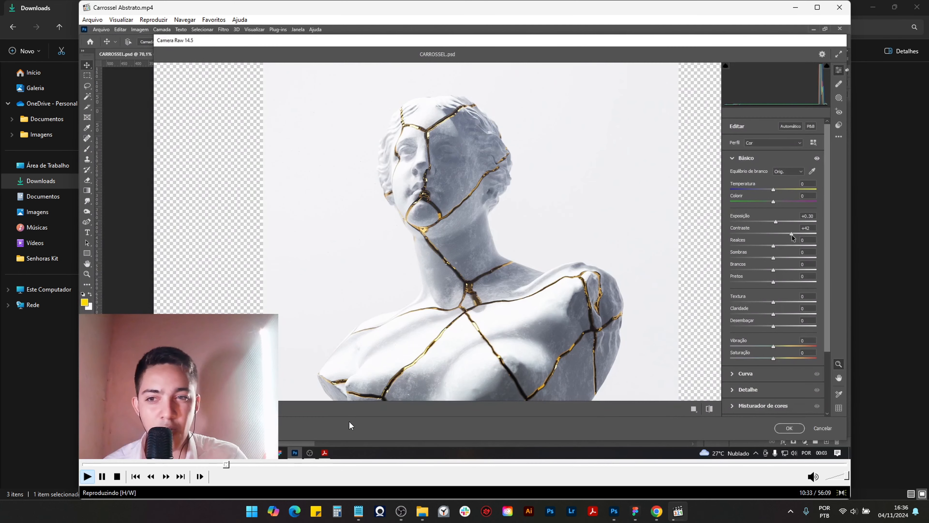
double_click(409, 335)
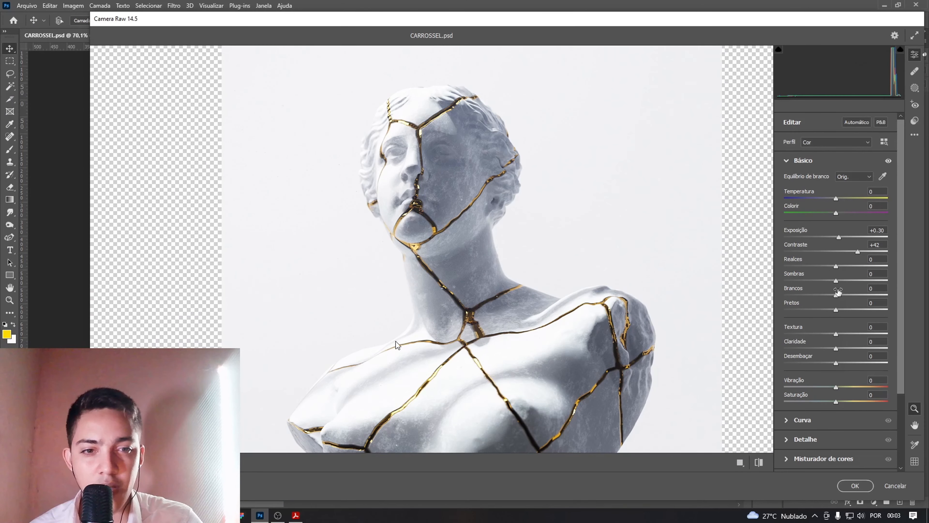
left_click(285, 487)
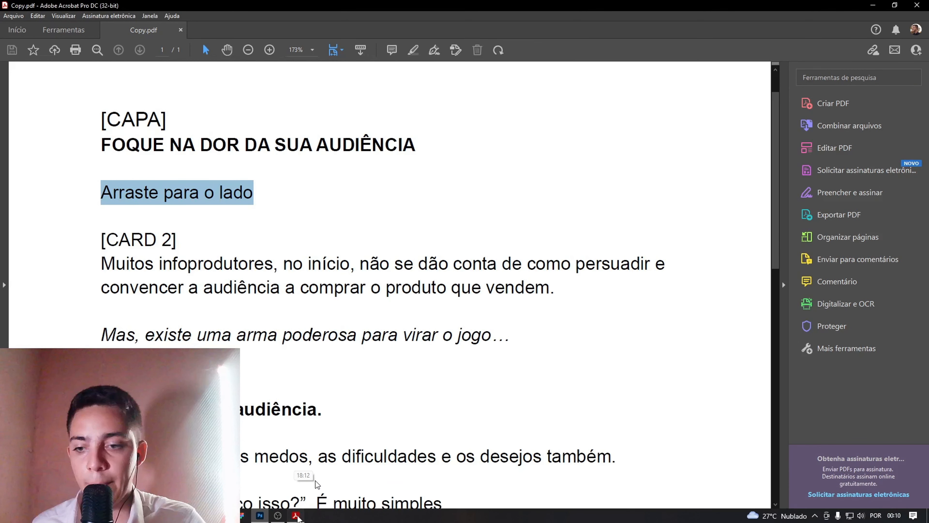
left_click(390, 488)
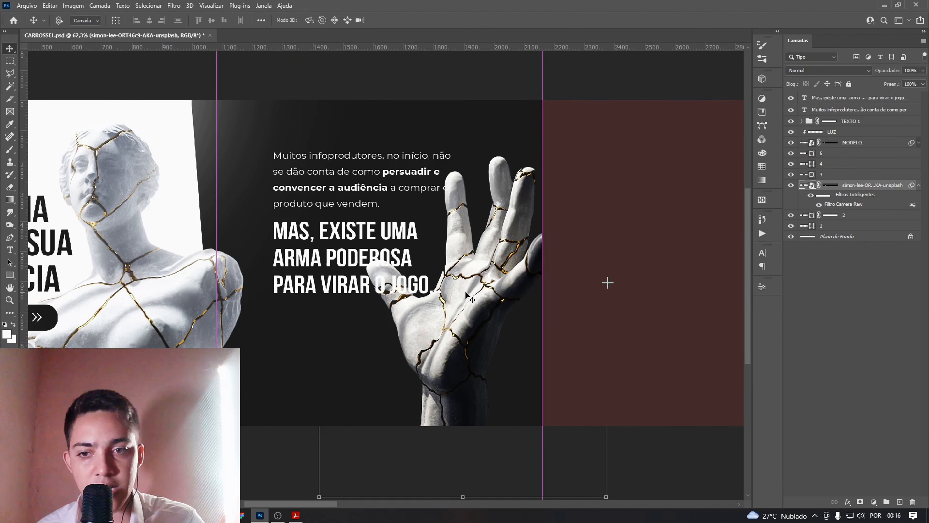
Step: Capture a screen snip of the presenter's webcam area in the paused video and leave the full-screen view
key("super+shift+s")
left_click_drag(2, 349, 240, 522)
double_click(444, 315)
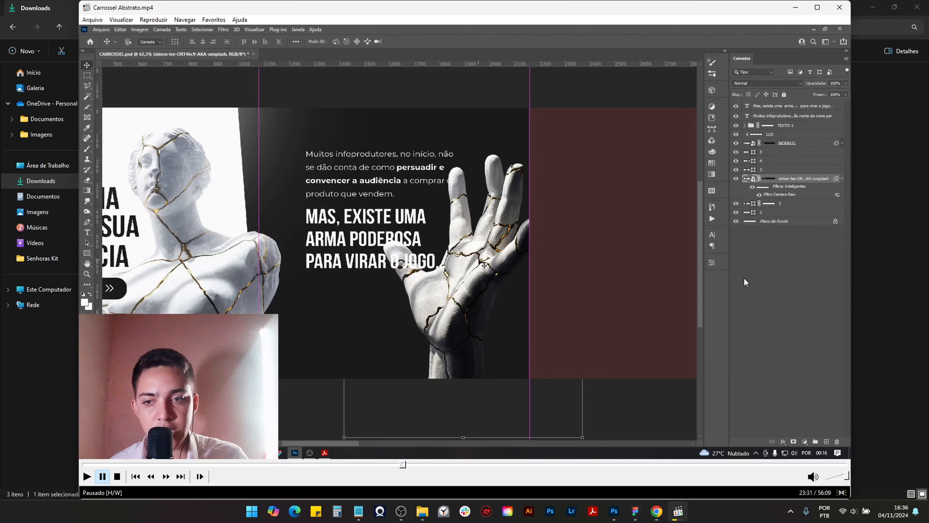
left_click(903, 255)
Step: Switch to Photoshop, create a 480 x 351 px document from the clipboard preset, and paste the webcam capture into it
left_click(614, 511)
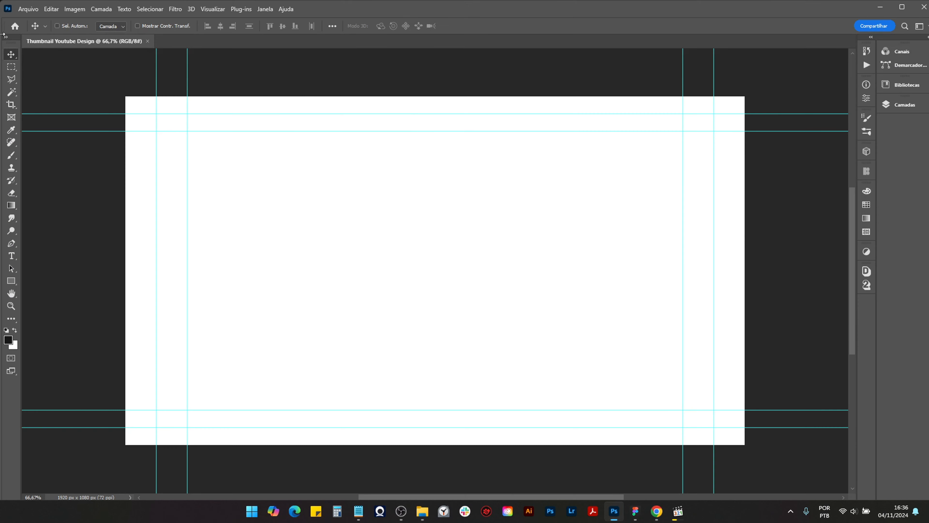
left_click(28, 9)
left_click(35, 19)
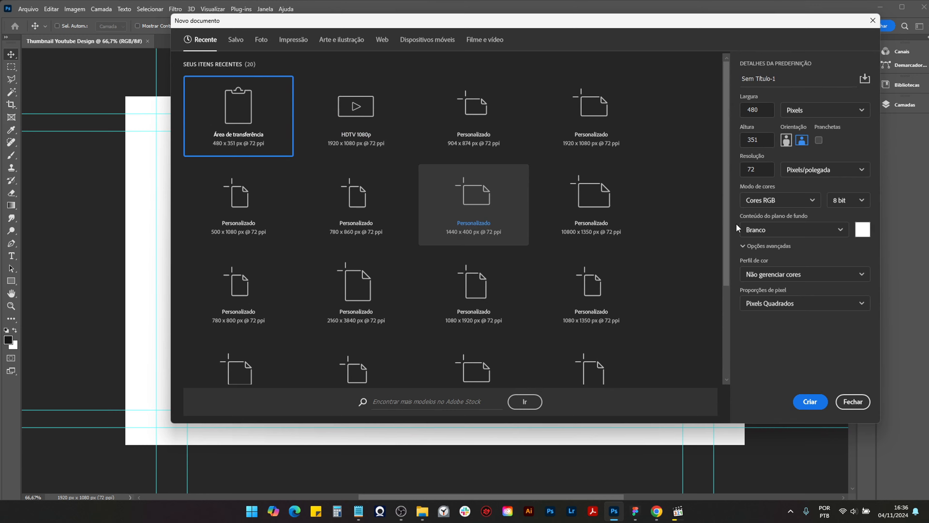
left_click(816, 403)
key("ctrl+v")
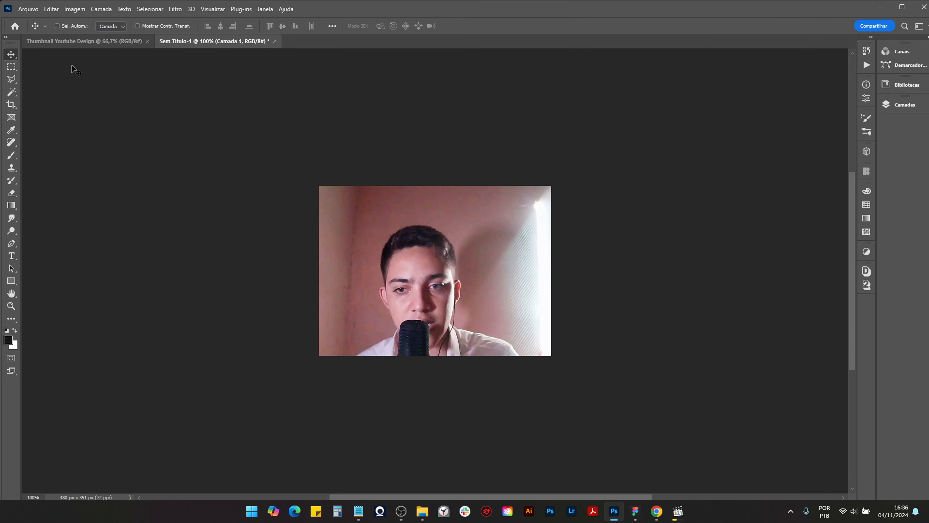
Step: Export the webcam capture for web as a maximum-quality JPEG named Asset-2 in Downloads and close its document without saving
left_click(27, 2)
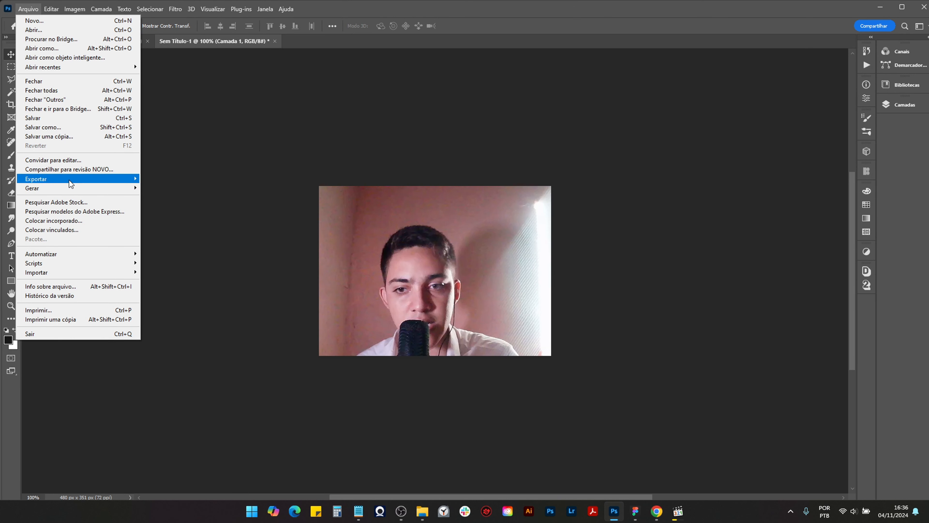
mouse_move(72, 179)
left_click(201, 217)
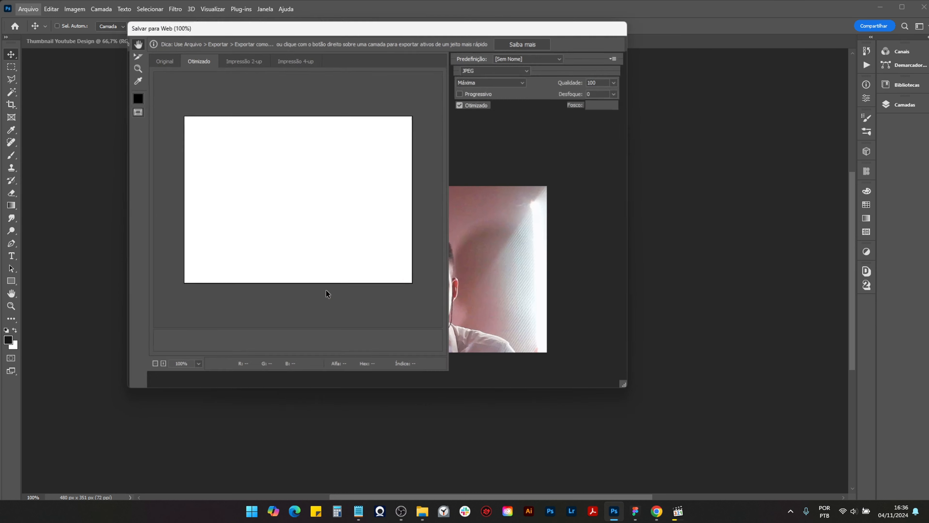
left_click(472, 382)
type("As")
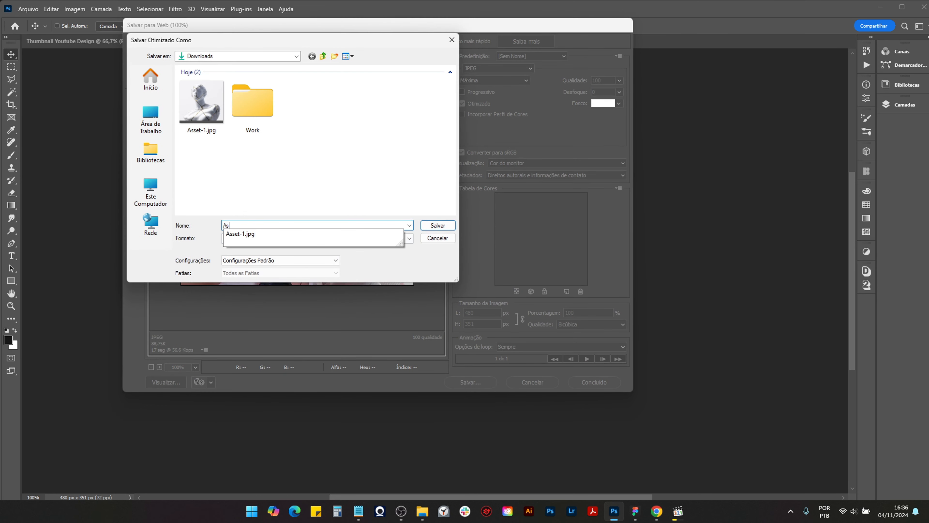
type("set 2")
key("Return")
key("Return")
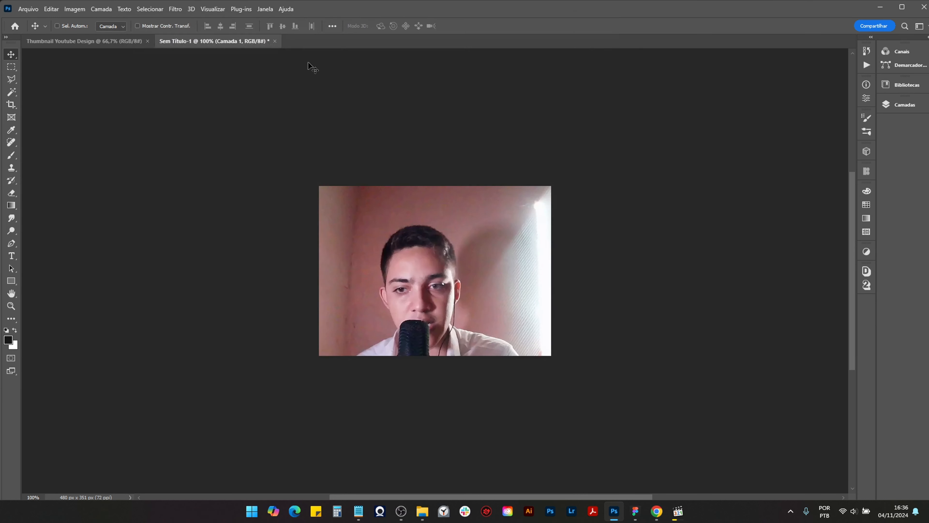
left_click(275, 41)
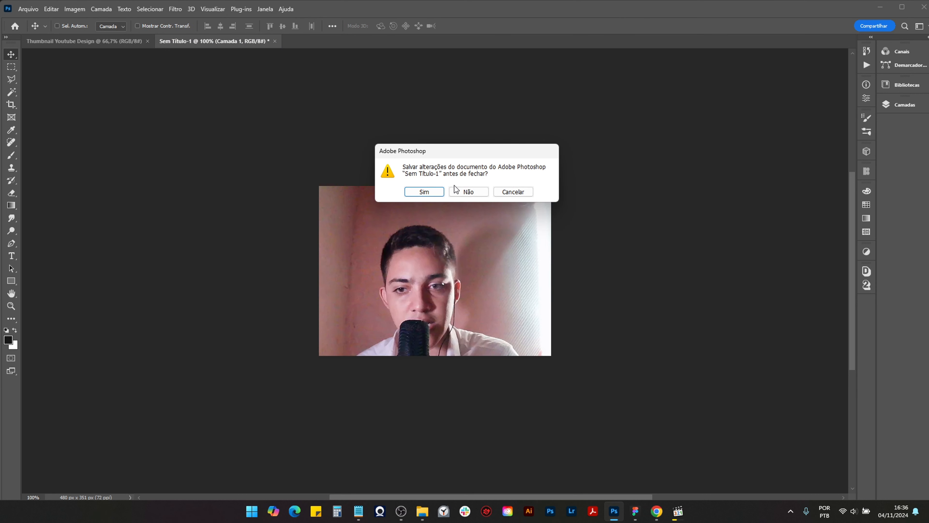
left_click(460, 191)
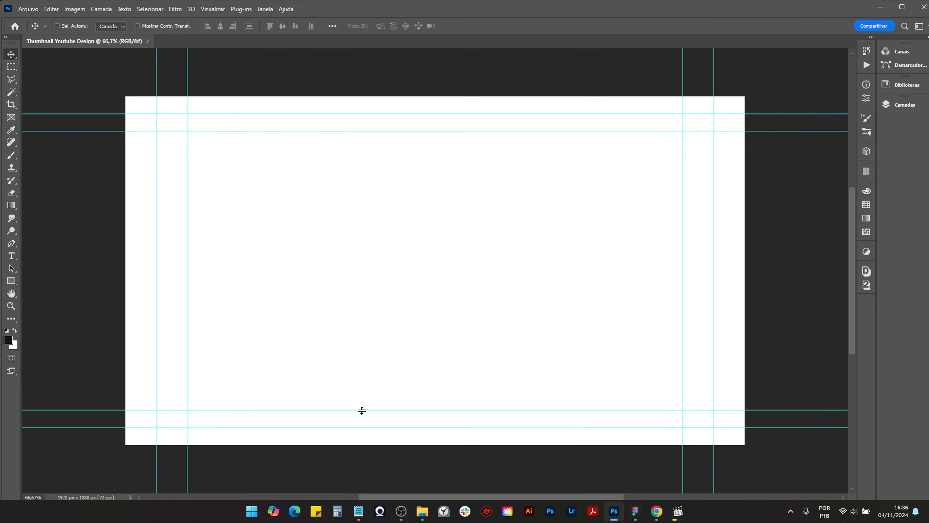
Step: Switch to Upscayl and load Asset-2.jpg from the Downloads folder
left_click(252, 511)
type("ups")
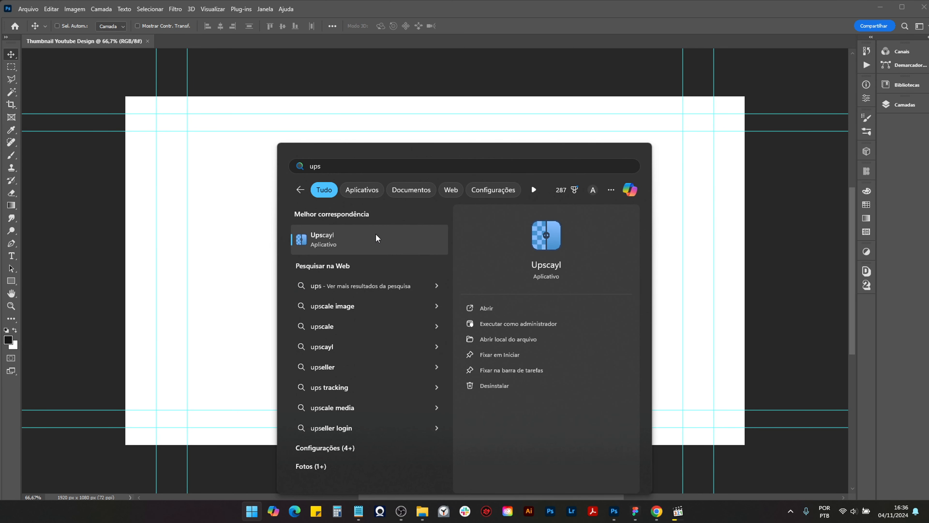
left_click(334, 236)
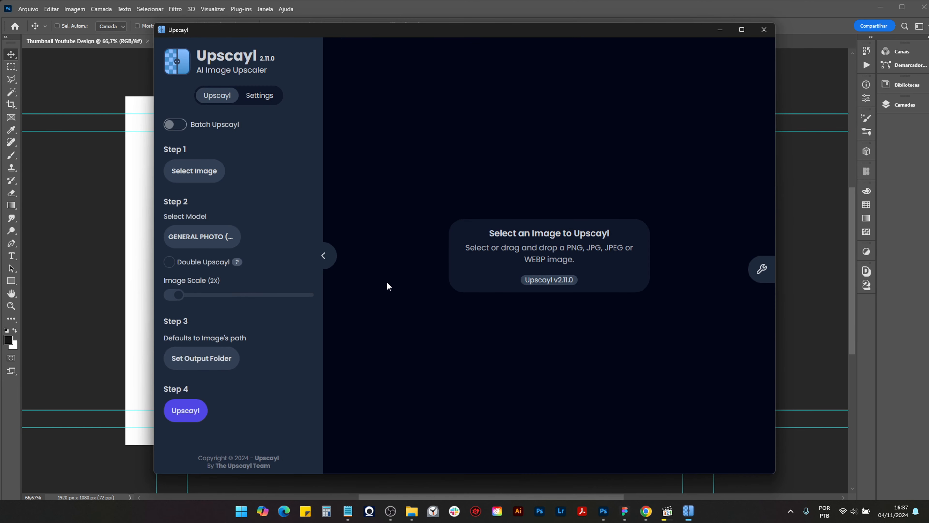
left_click(534, 242)
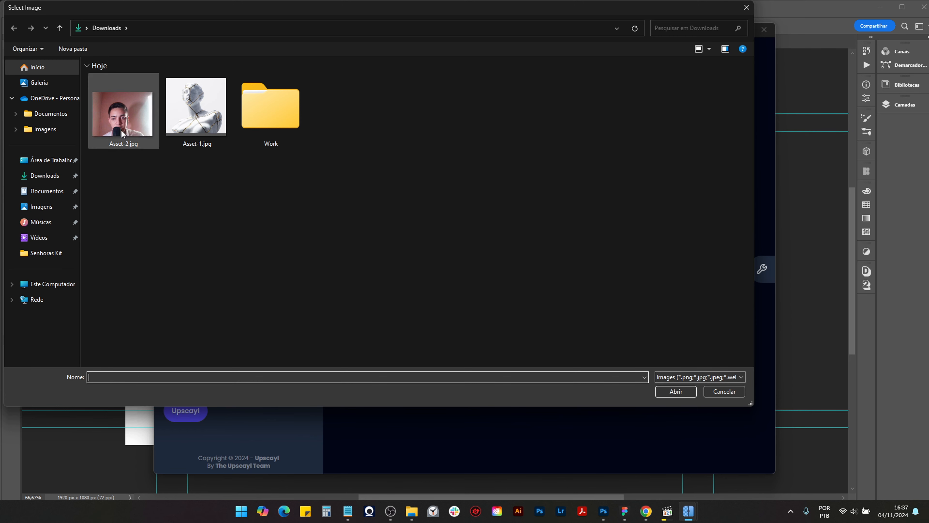
double_click(106, 112)
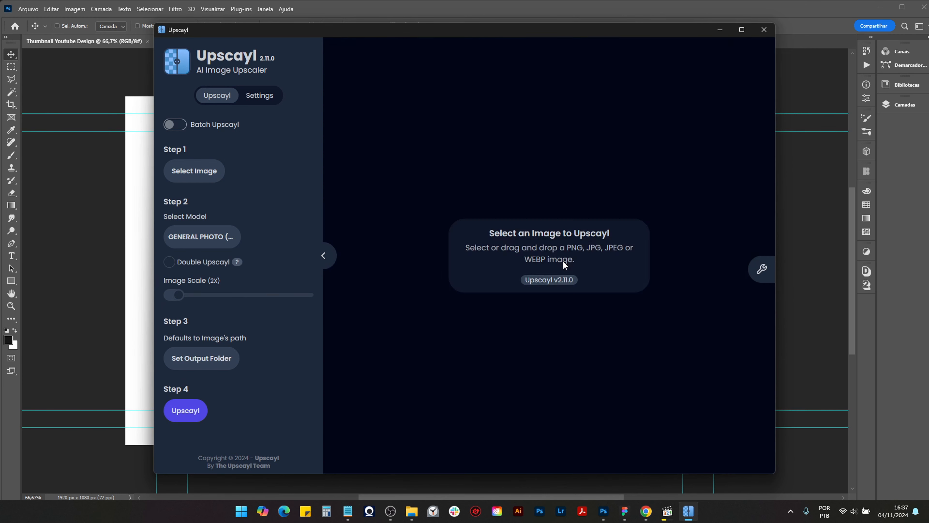
left_click(562, 260)
double_click(110, 128)
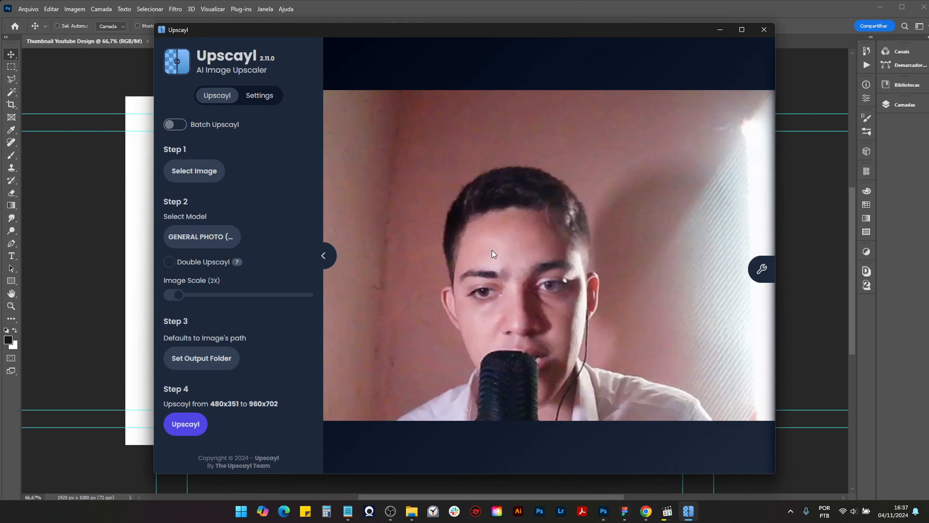
Step: Upscale the webcam image 2x with the General Photo model and compare the original with the upscaled version
left_click(183, 425)
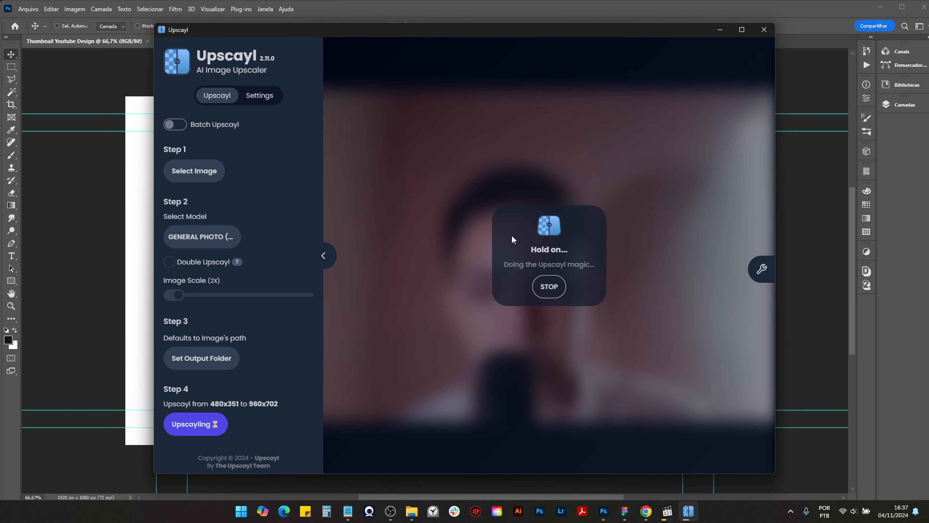
left_click(549, 286)
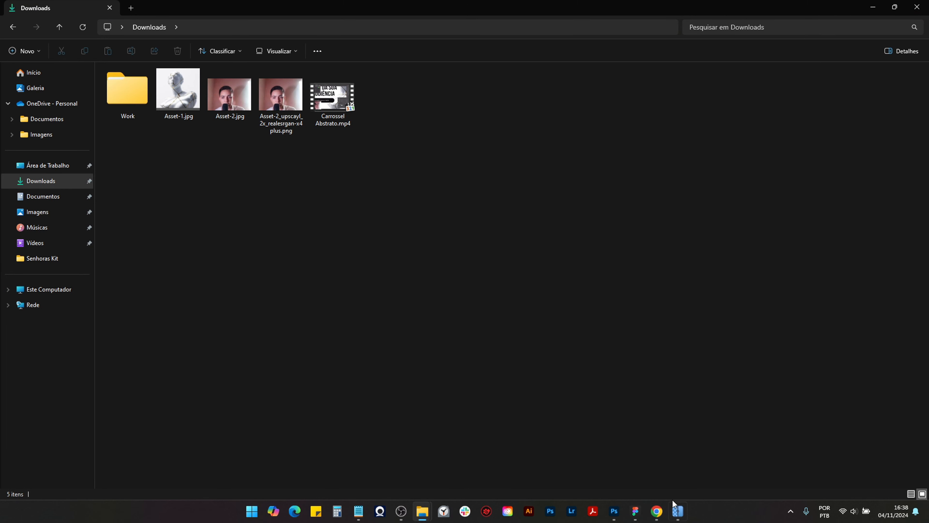
left_click(674, 506)
left_click_drag(589, 254, 614, 252)
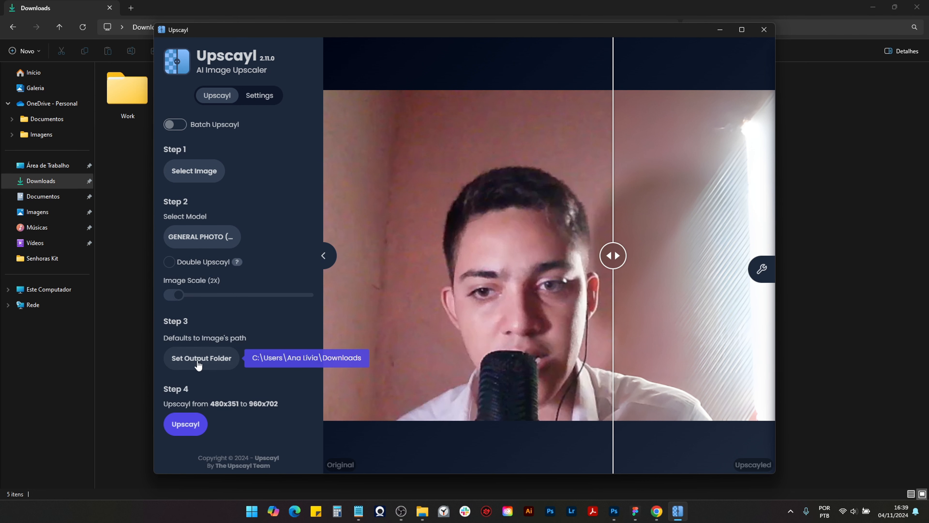
left_click(126, 309)
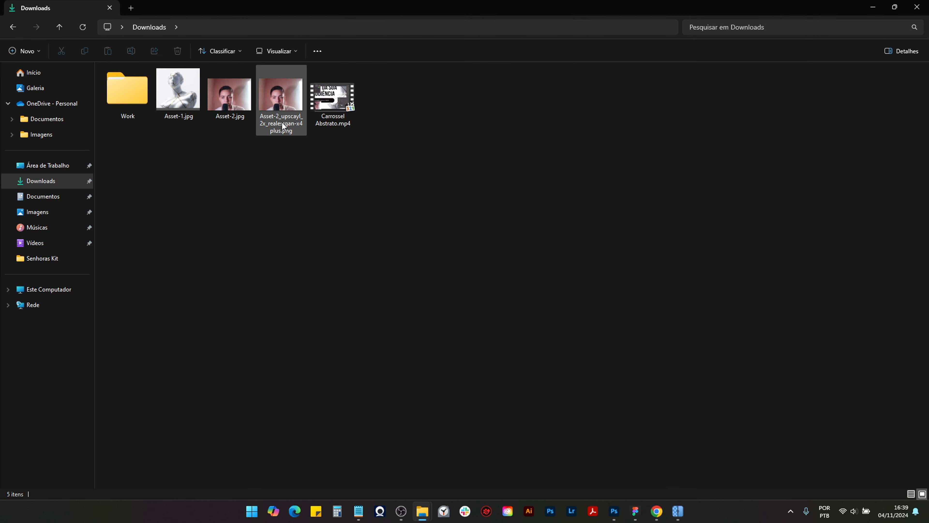
Step: Load Asset-1.jpg from Downloads in Upscayl and upscale the statue image 2x to 1808 x 1748 px
left_click(681, 512)
double_click(662, 472)
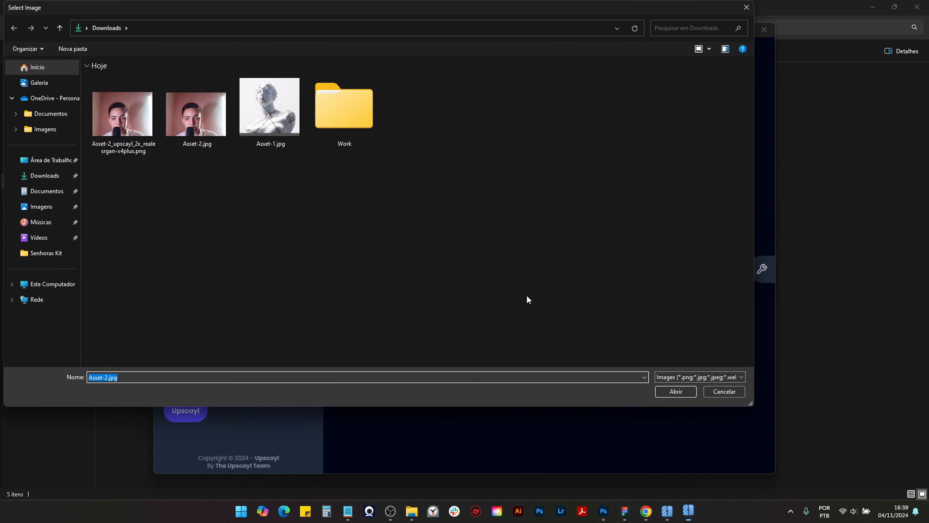
double_click(250, 115)
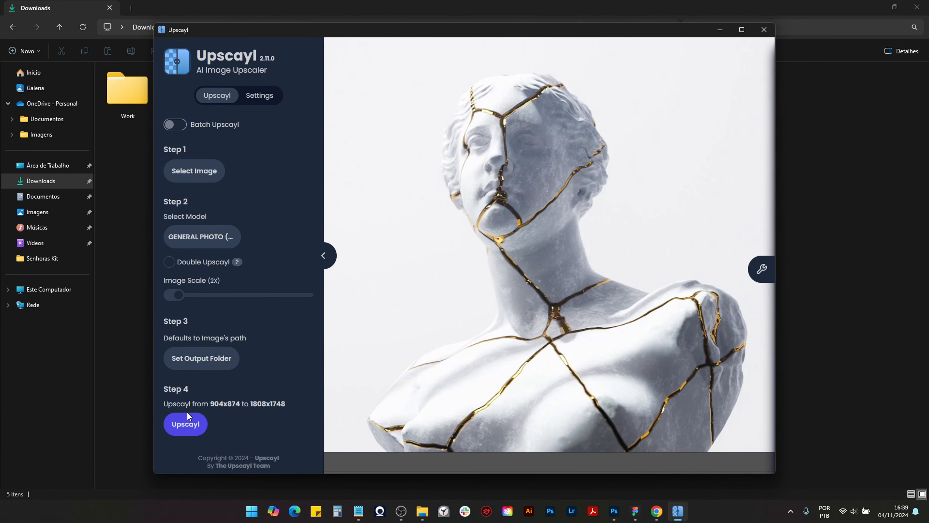
left_click(187, 423)
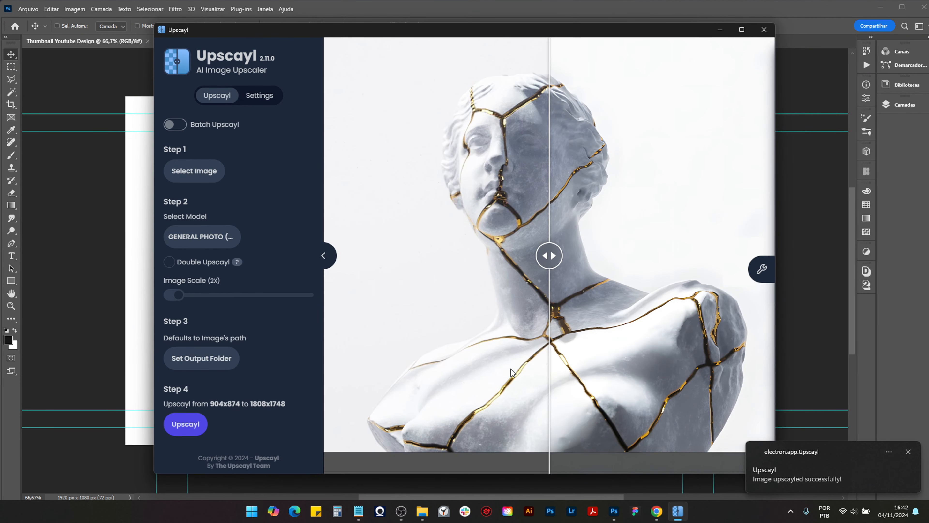
left_click(402, 511)
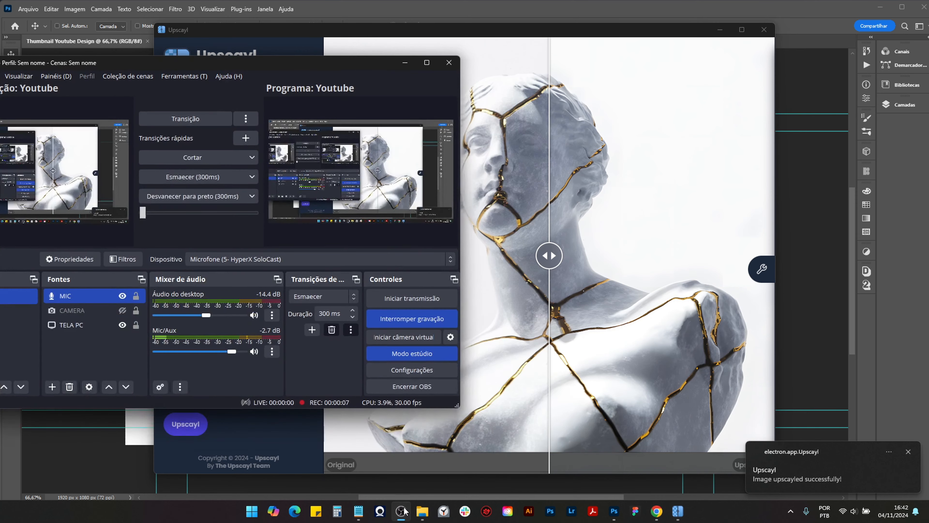
left_click(405, 511)
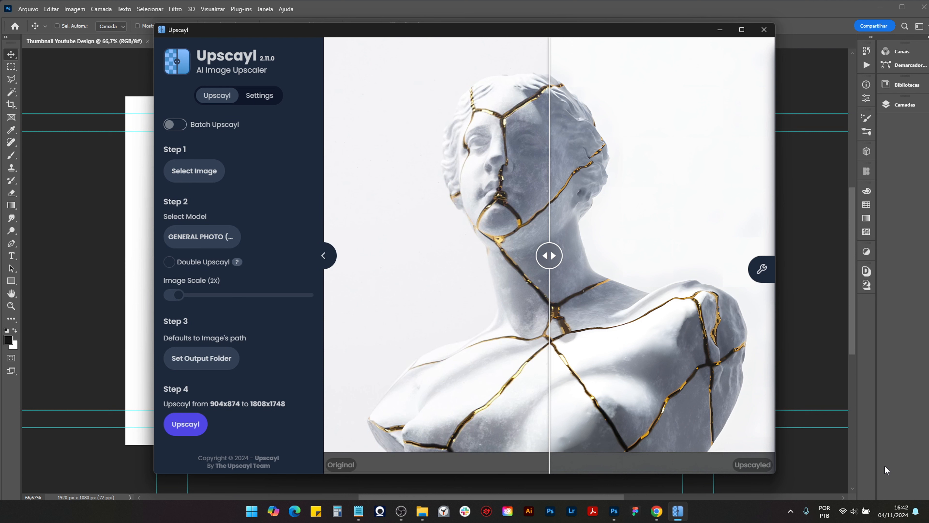
Step: Open the original Asset-1.jpg from the Downloads folder in the image viewer and examine the statue's detail up close
mouse_move(556, 264)
left_mouse_down()
mouse_move(390, 256)
mouse_move(701, 256)
mouse_move(353, 249)
mouse_move(730, 256)
mouse_move(407, 224)
mouse_move(343, 231)
mouse_move(435, 210)
mouse_move(318, 229)
mouse_move(683, 202)
mouse_move(762, 177)
mouse_move(548, 255)
left_mouse_up()
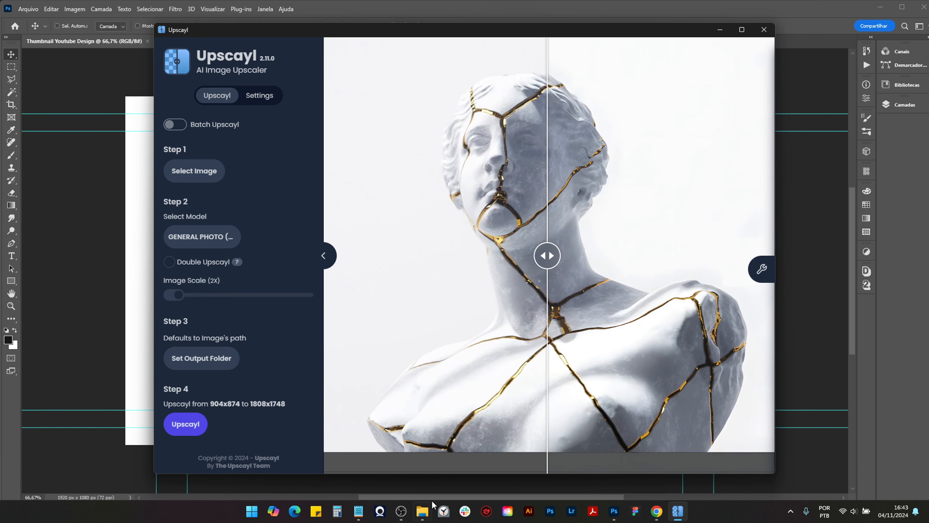
left_click(427, 509)
left_click(520, 430)
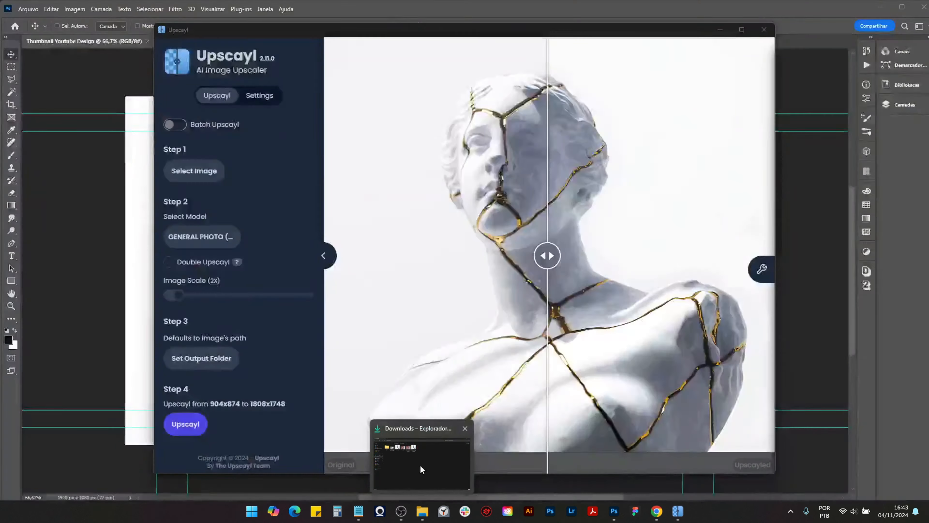
left_click(420, 465)
left_click(240, 106)
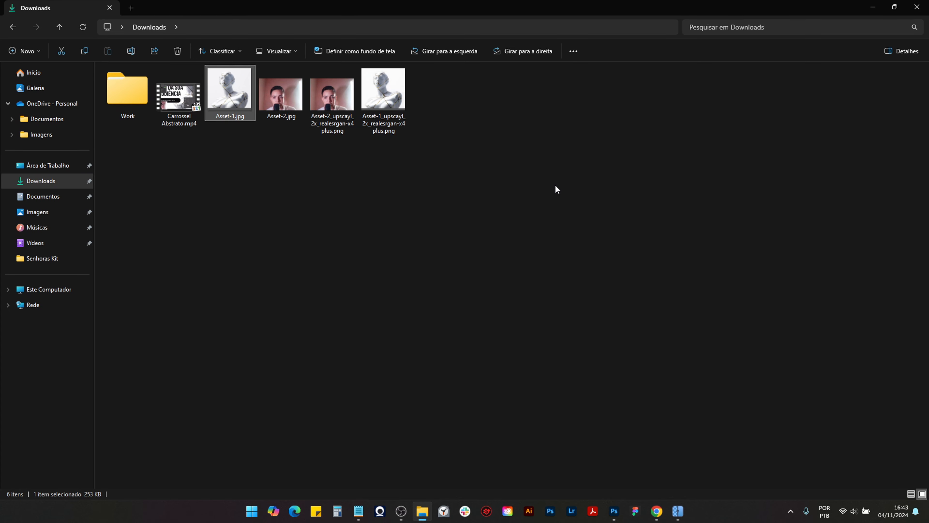
key("Return")
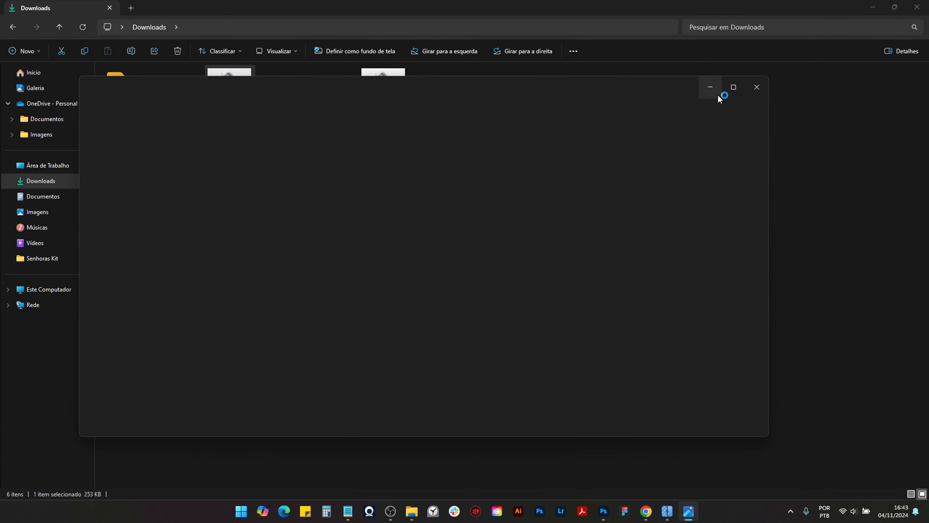
left_click(734, 87)
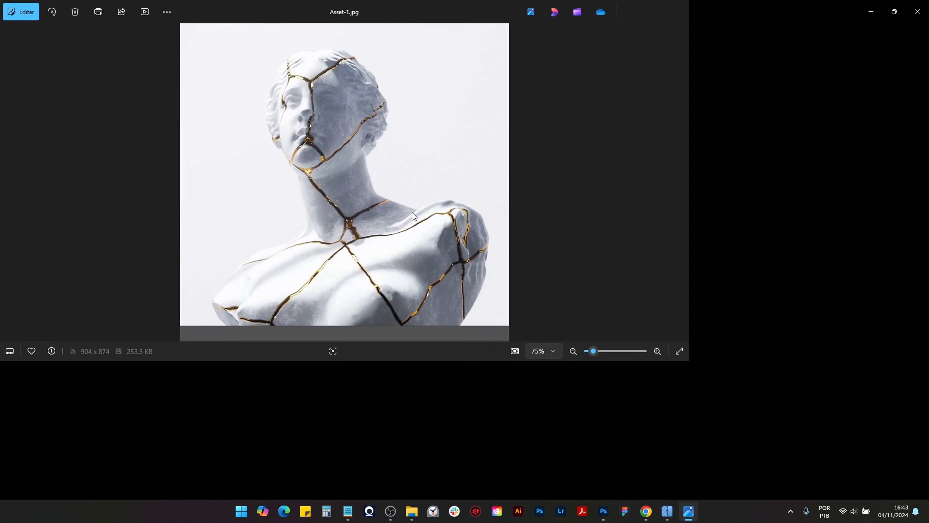
scroll(412, 214, "up", 10)
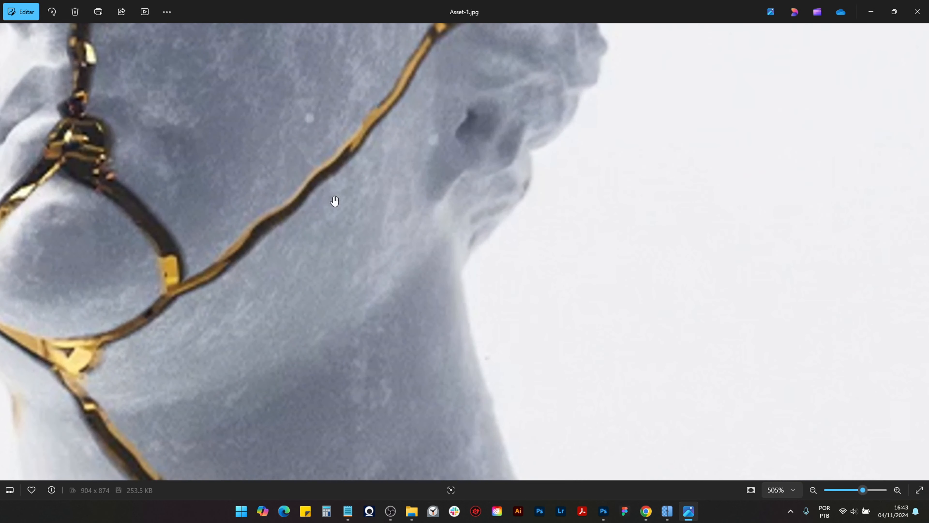
scroll(335, 201, "down", 5)
left_click(917, 12)
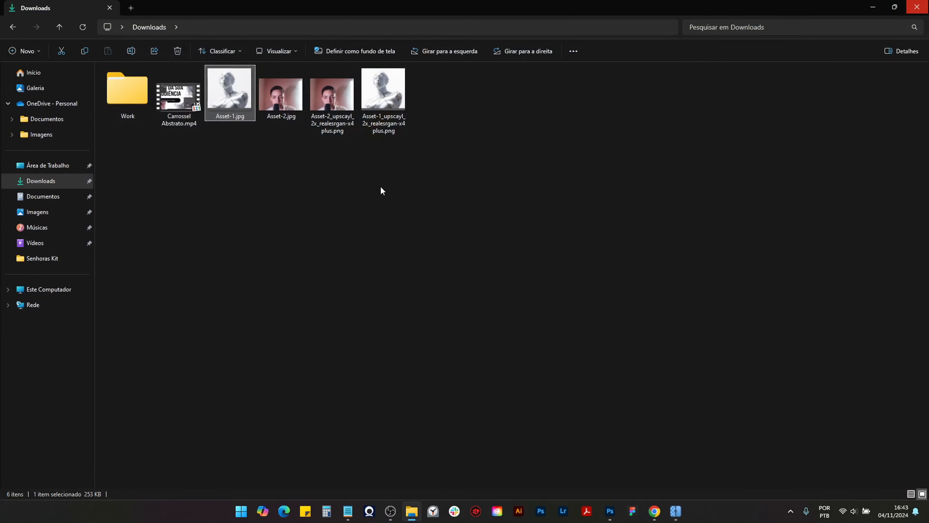
Step: Open Asset-1_upscayl_2x_realesrgan-x4plus.png and examine the same statue details at high magnification
left_click(394, 130)
double_click(395, 130)
scroll(513, 179, "up", 4)
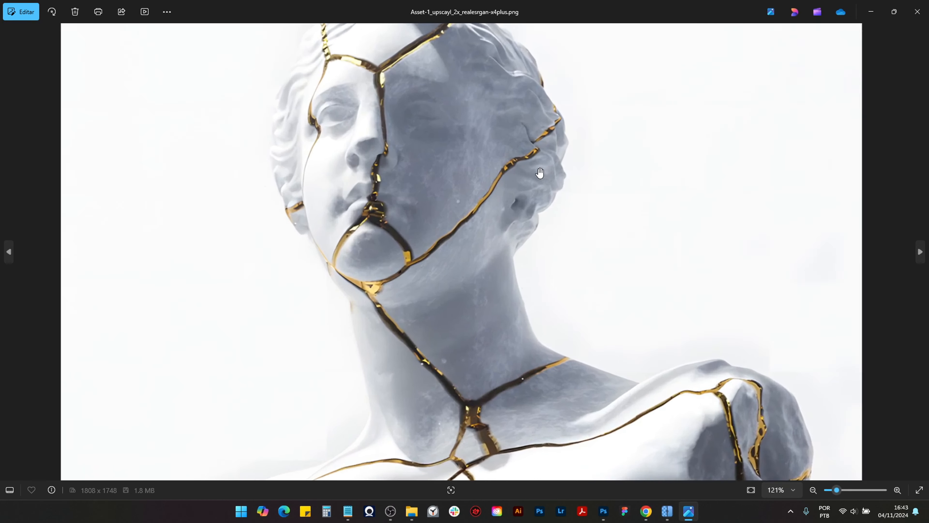
scroll(555, 211, "up", 3)
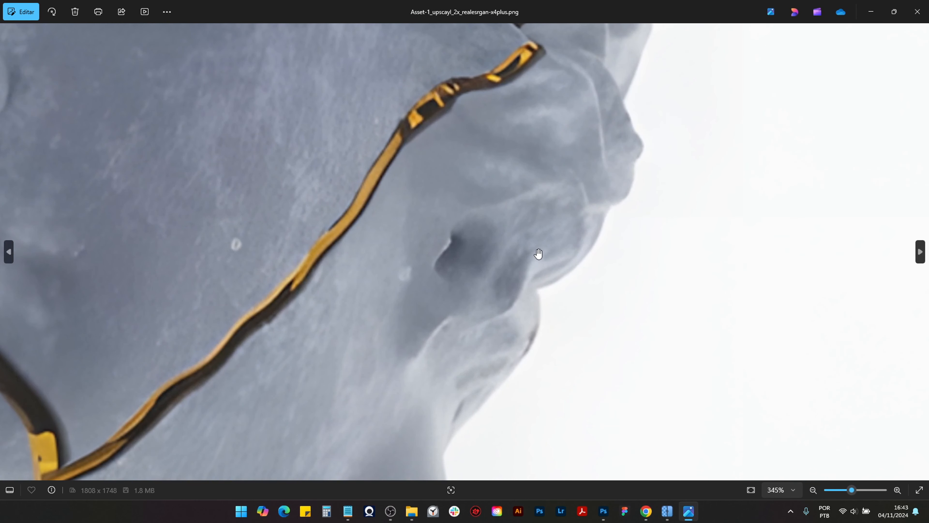
key("alt+F4")
left_click(399, 333)
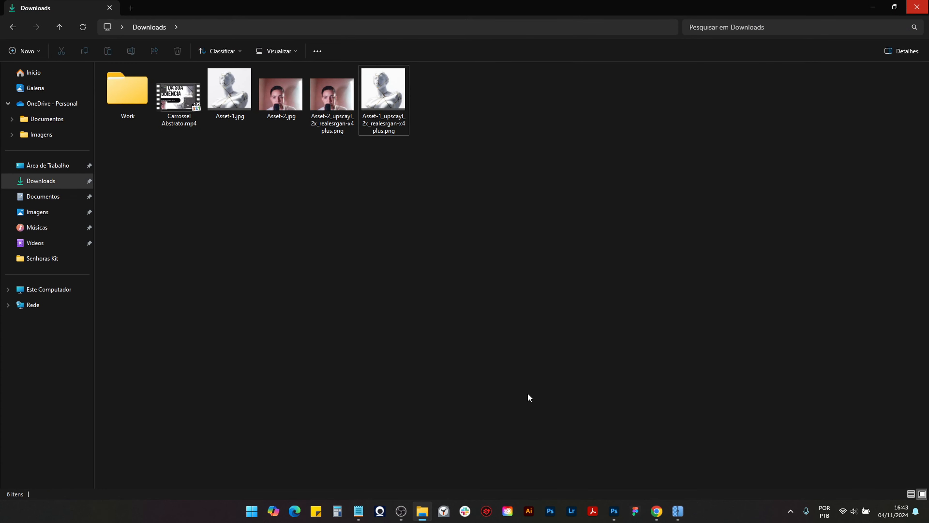
Step: Place Asset-2_upscayl_2x_realesrgan-x4plus.png from Downloads into the Thumbnail Youtube Design document in Photoshop
left_click(606, 514)
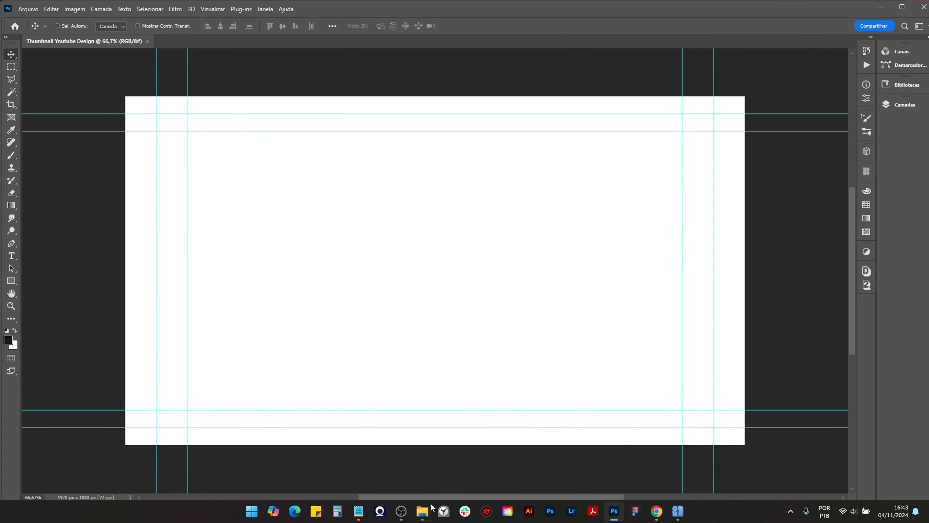
left_click(431, 508)
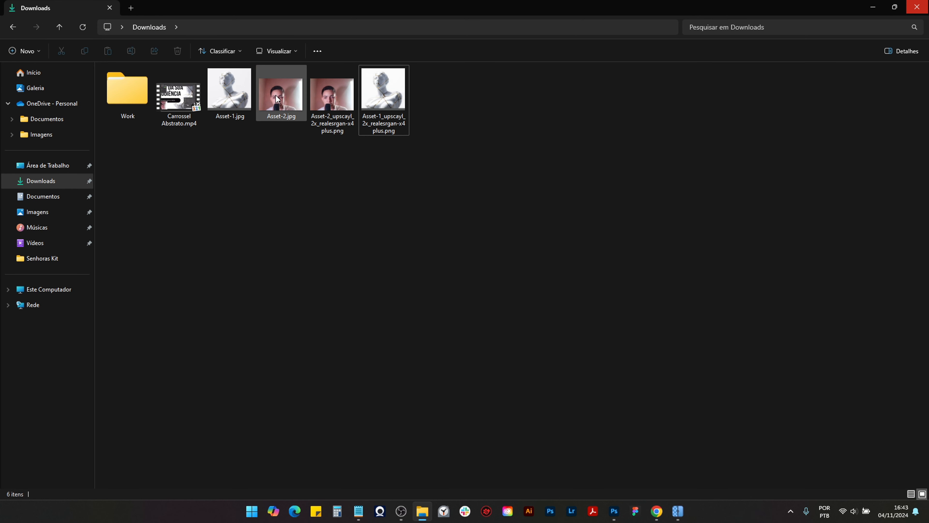
left_click_drag(332, 94, 285, 211)
key("Return")
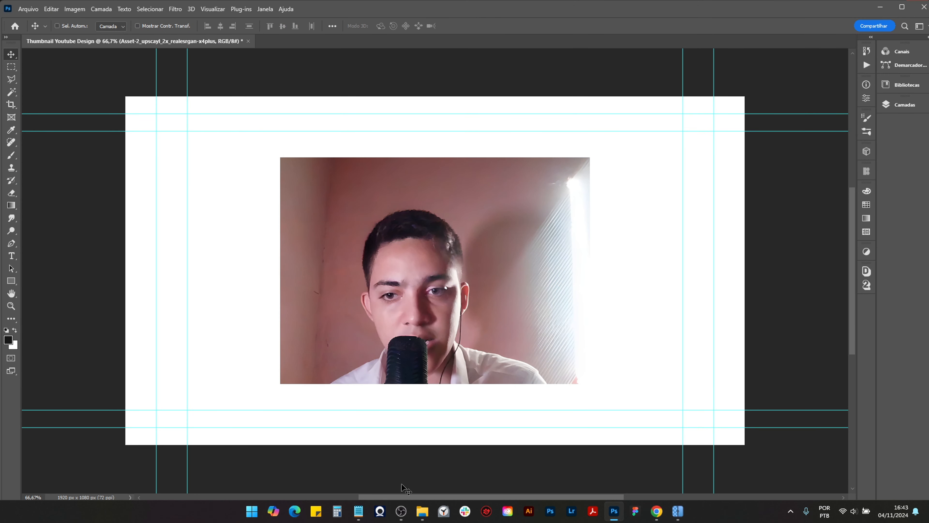
Step: Place Asset-1_upscayl_2x_realesrgan-x4plus.png from Downloads into the thumbnail document and hide both placed image layers
left_click(420, 513)
left_click_drag(386, 97, 390, 179)
key("Return")
left_click(903, 105)
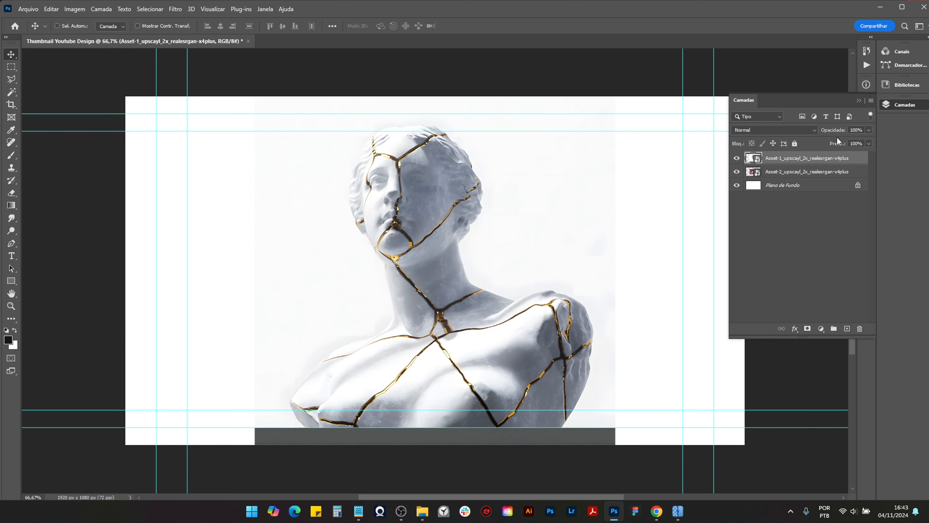
left_click(737, 172)
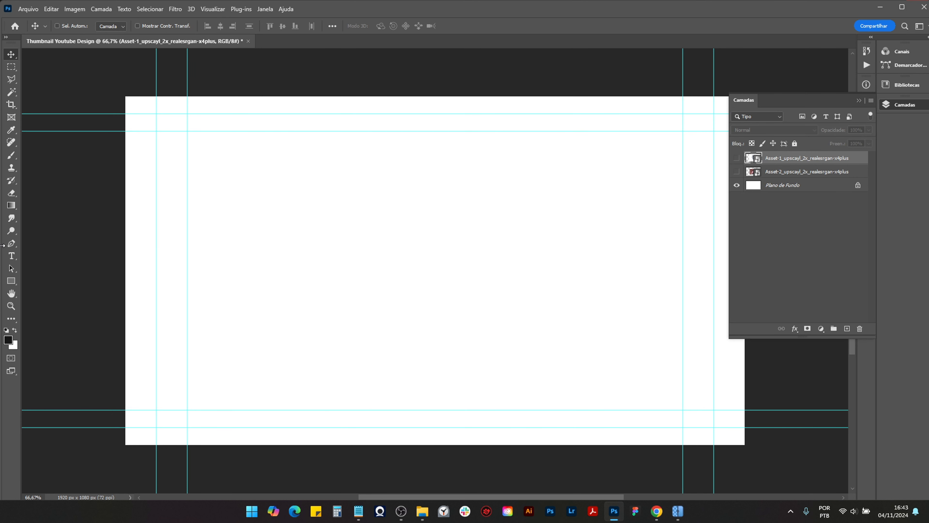
Step: Draw a rounded square of about 134 px in the canvas's upper-left area, with a #161616 fill and 30 px corner radius
left_click(11, 281)
left_click_drag(224, 145, 250, 172)
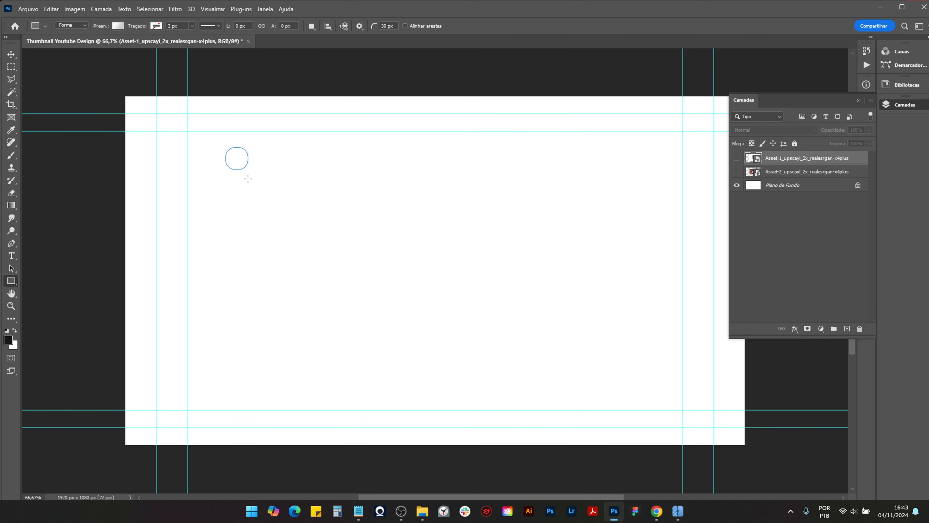
left_click(118, 26)
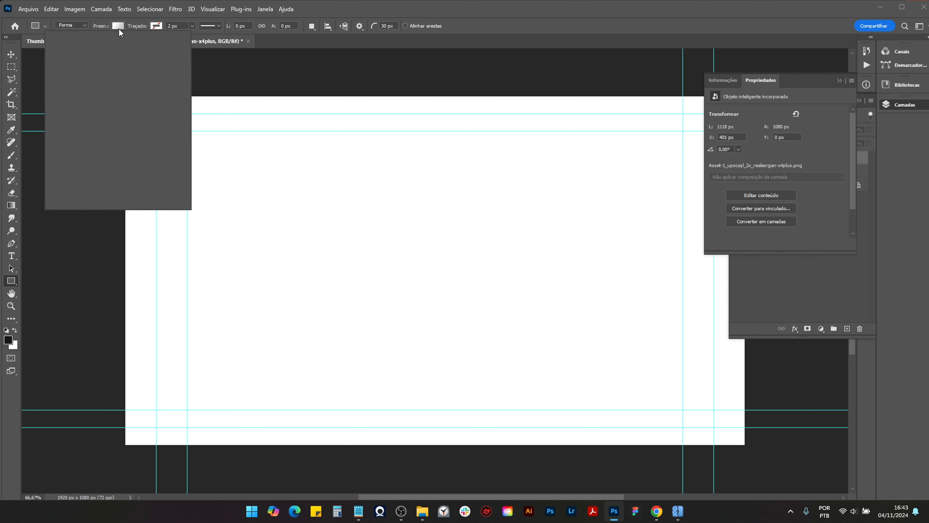
left_click(62, 45)
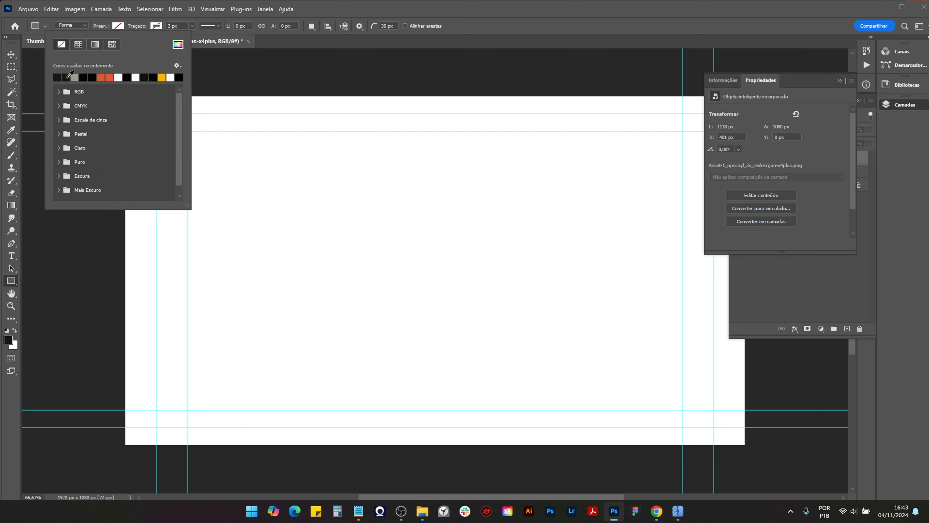
left_click(178, 45)
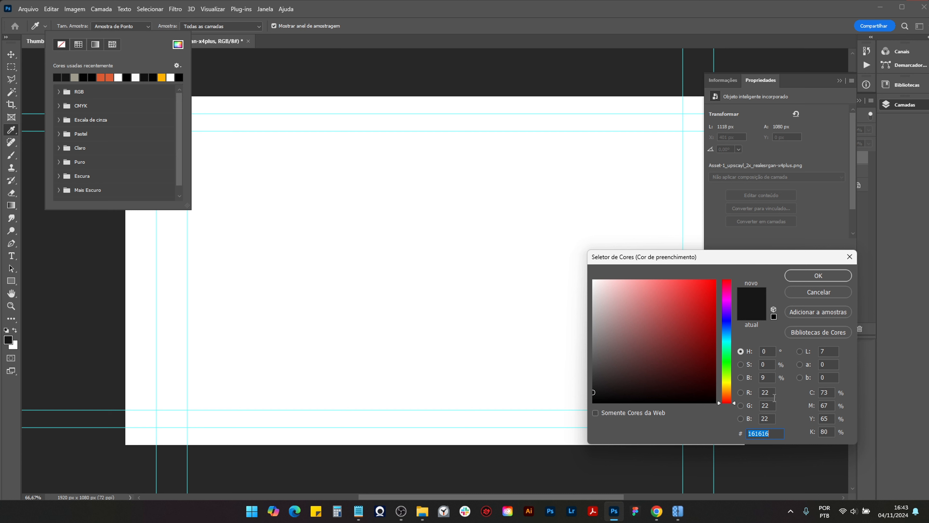
left_click(818, 275)
left_click_drag(229, 167, 307, 279)
Step: Duplicate the dark rounded square directly below itself and choose the blue #007fba as the copy's fill
key("v")
scroll(168, 146, "up", 3)
key("u")
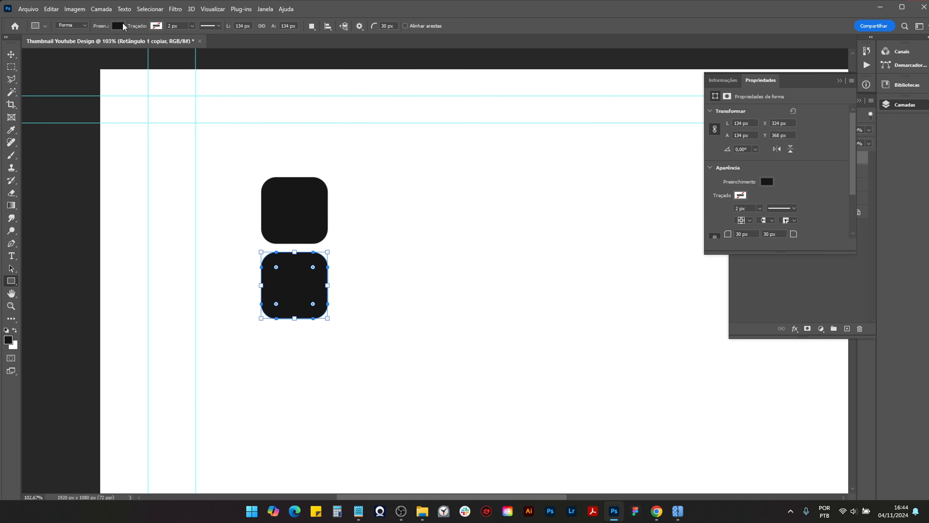
left_click(121, 26)
left_click(178, 44)
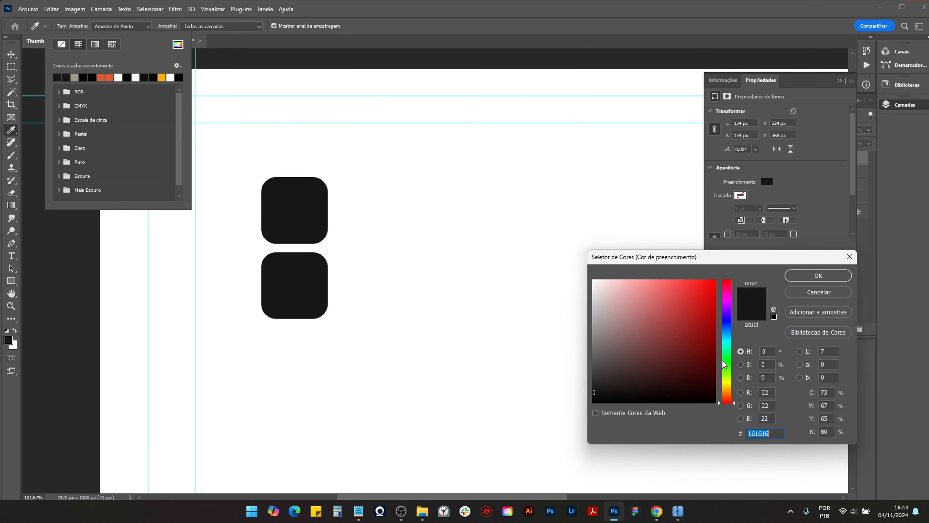
left_click_drag(726, 366, 729, 335)
left_click(718, 314)
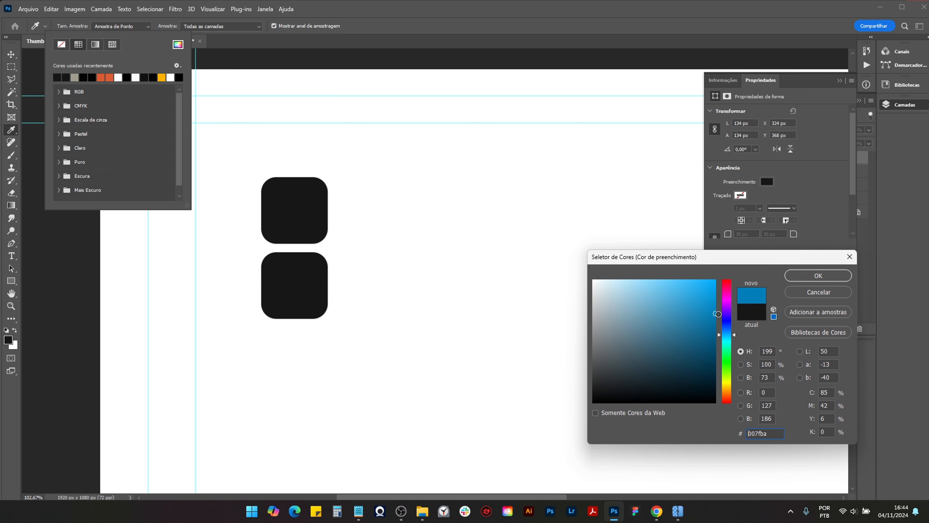
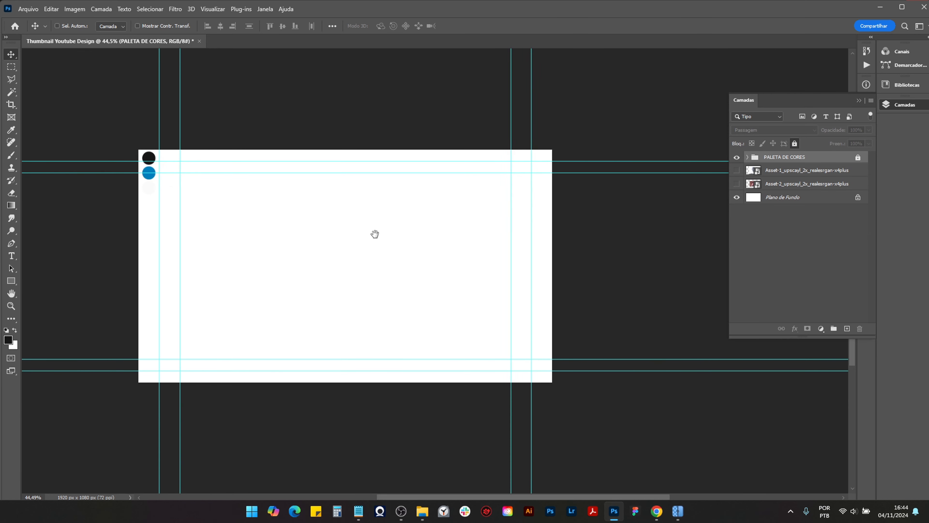
Step: Show and select the Asset-2_upscayl_2x_realesrgan-x4plus layer and examine the portrait's edges up close
scroll(199, 293, "up", 2)
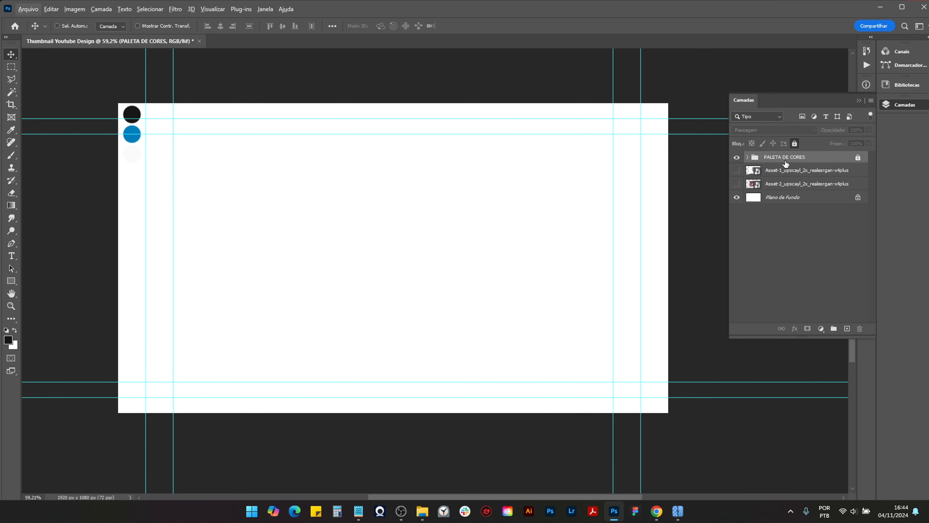
left_click(736, 184)
left_click(776, 184)
scroll(403, 290, "down", 1)
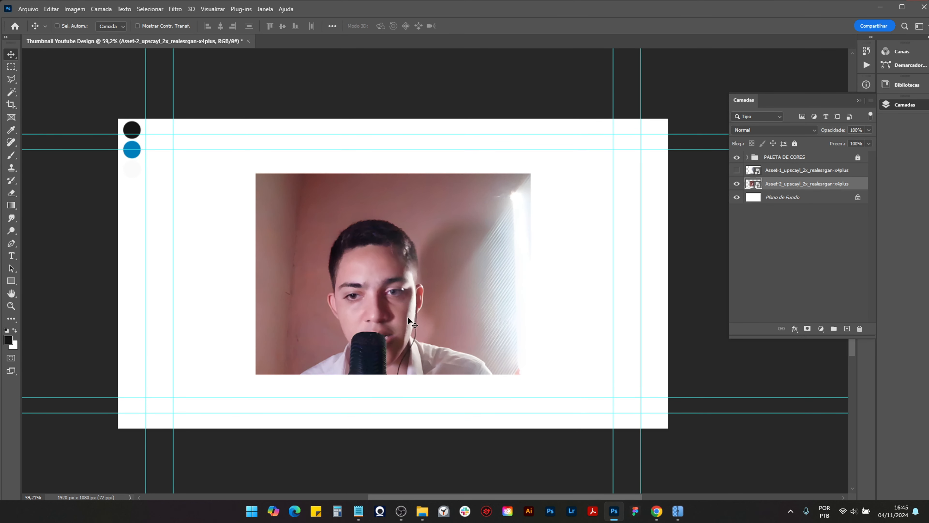
scroll(404, 290, "up", 5)
scroll(307, 211, "down", 5)
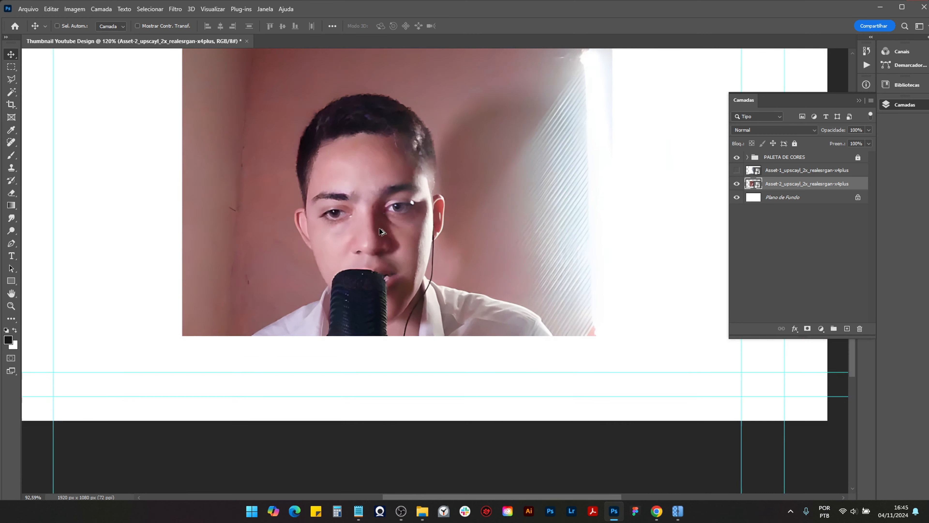
scroll(369, 344, "up", 2)
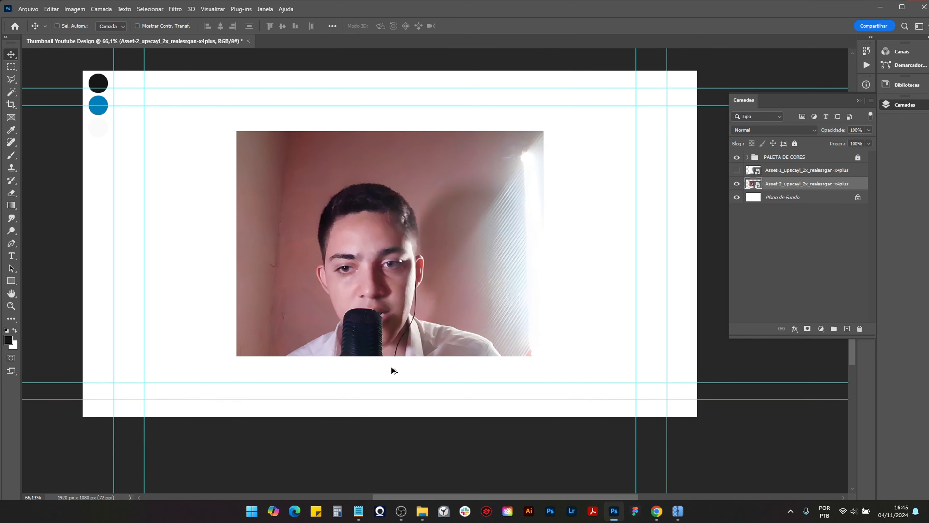
Step: Activate the Curvature Pen tool (Caneta de curvatura) and set its drawing mode to Demarcador, with the portrait's shirt in close view
key("p")
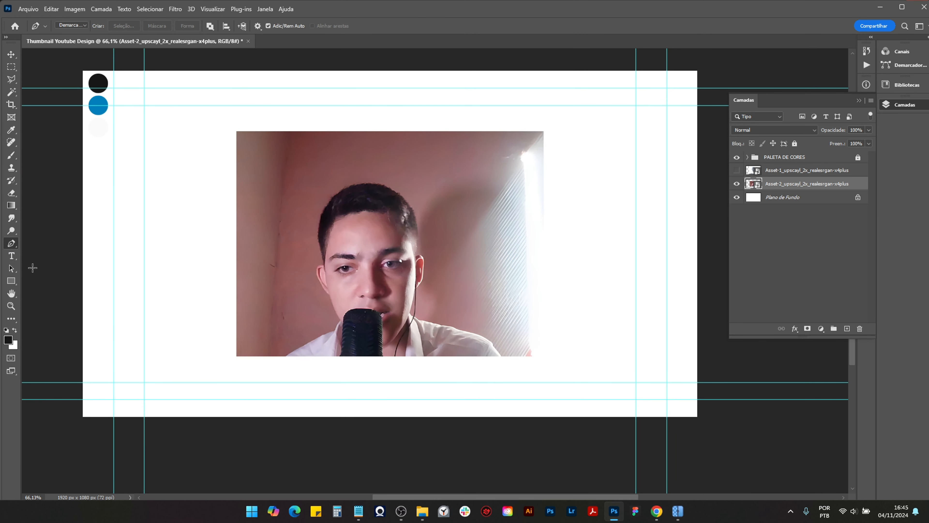
right_click(13, 245)
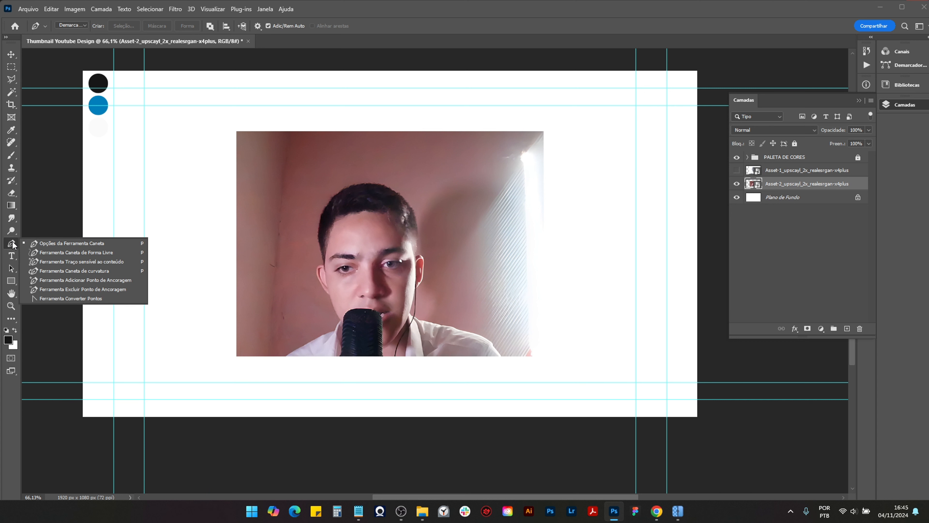
left_click(98, 270)
scroll(293, 355, "up", 10)
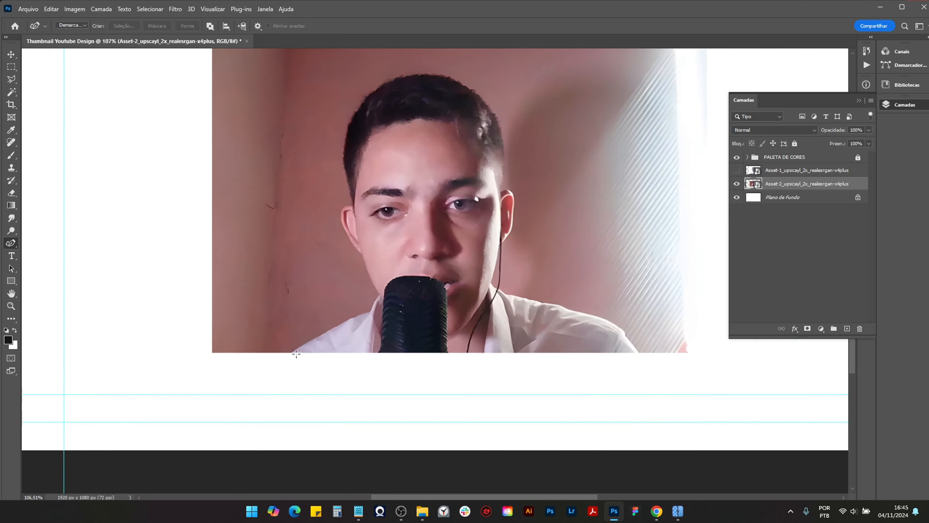
left_click(200, 398)
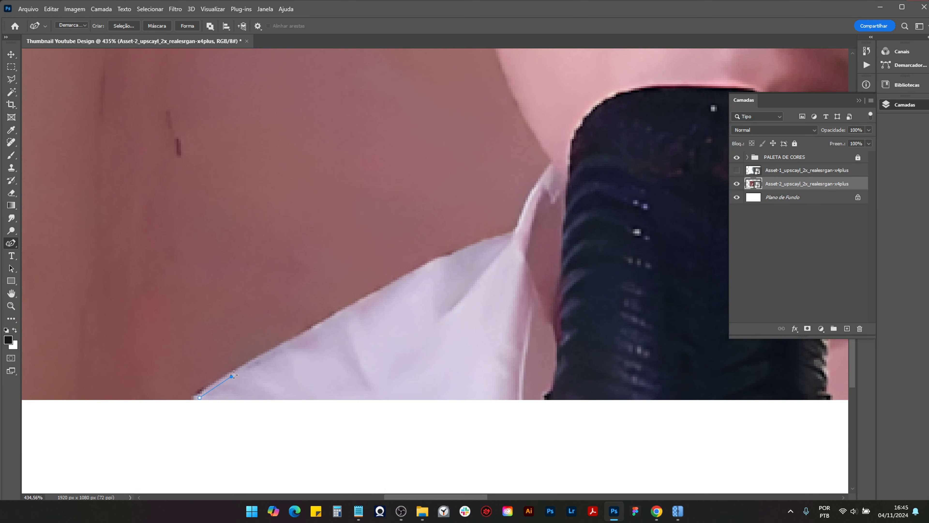
key("ctrl+z")
left_click(71, 34)
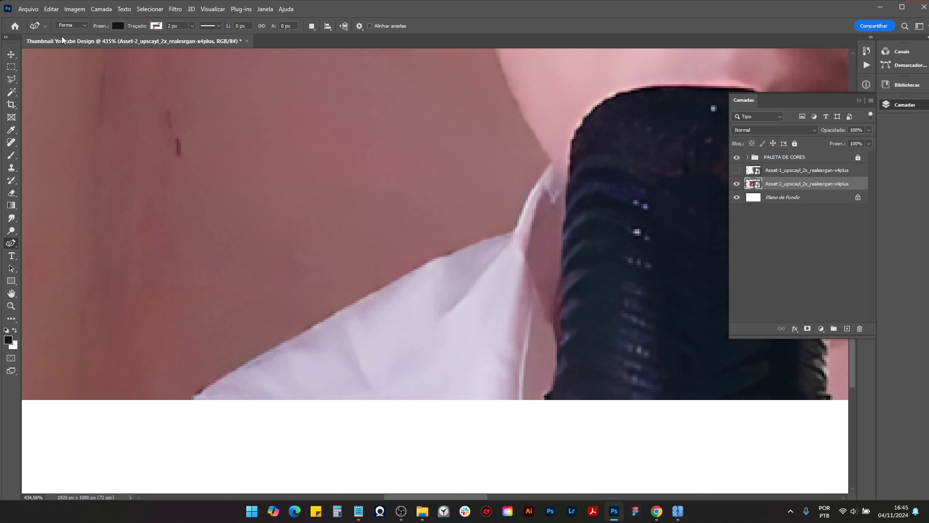
left_click(65, 25)
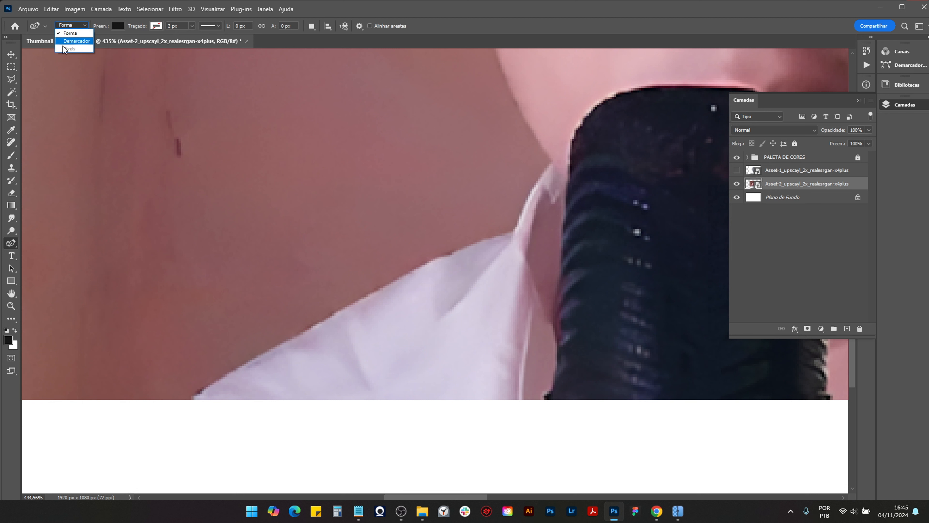
left_click(74, 42)
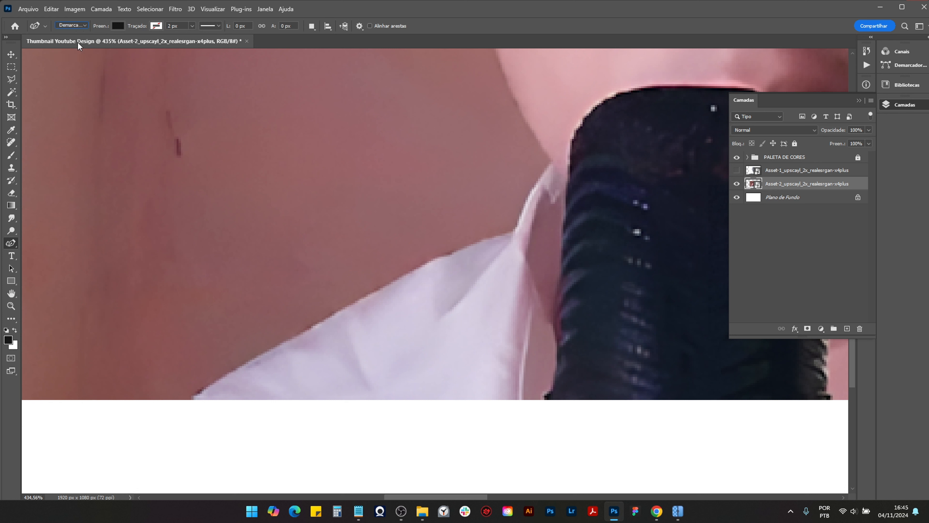
left_click(197, 399)
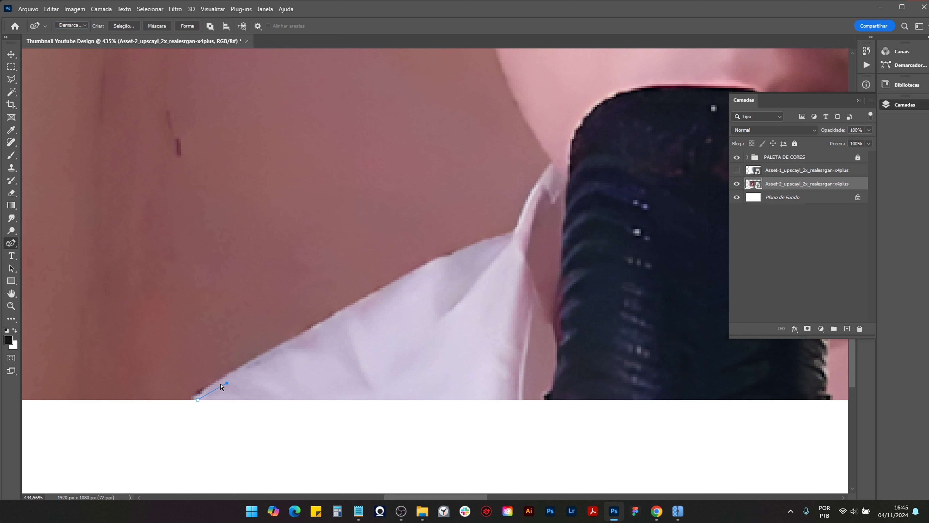
left_click(227, 376)
left_click(261, 360)
left_click(311, 334)
left_click(347, 313)
left_click(383, 292)
left_click(412, 274)
key("ctrl+z")
key("ctrl+z")
key("ctrl+z")
key("ctrl+z")
key("ctrl+z")
key("ctrl+z")
key("ctrl+z")
left_click(183, 399)
left_click(415, 269)
key("ctrl+z")
key("ctrl+z")
key("ctrl+z")
Step: Trace a curved path along the shirt's left shoulder, from the photo's lower edge up to the base of the collar
left_click(193, 400)
left_click(252, 361)
left_click(299, 336)
left_click(327, 320)
left_click(363, 301)
left_click(401, 281)
left_click_drag(438, 260, 451, 256)
scroll(463, 252, "up", 9)
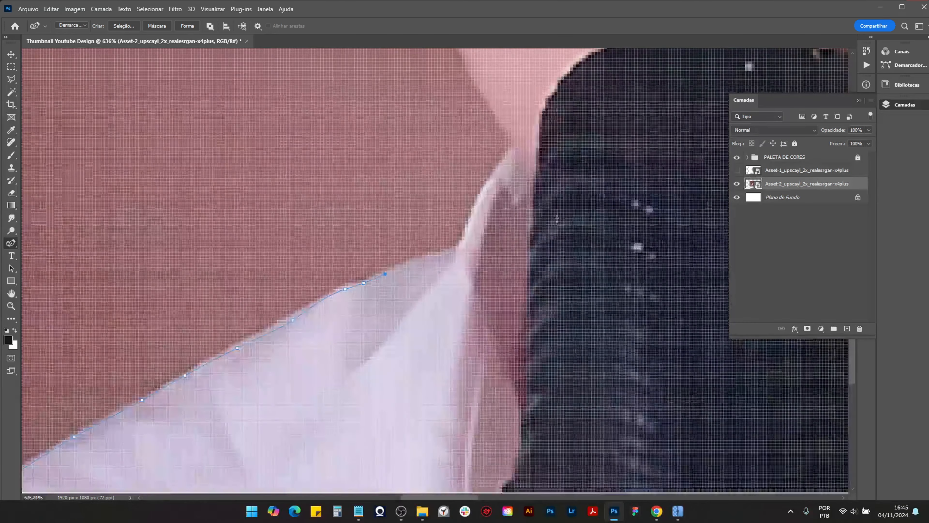
left_click(451, 264)
left_click(466, 254)
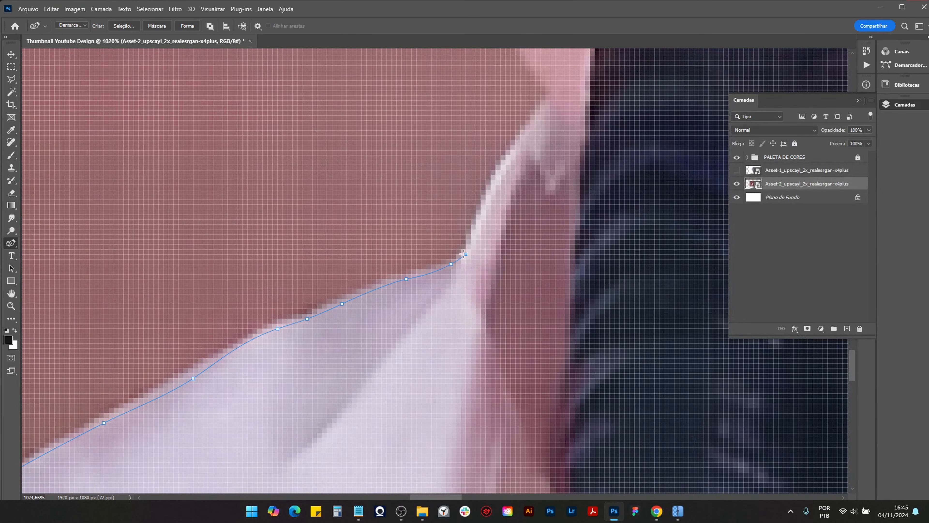
Step: Continue the path up the outer edge of the collar to the point where it meets the neck
left_click(474, 229)
left_click(500, 175)
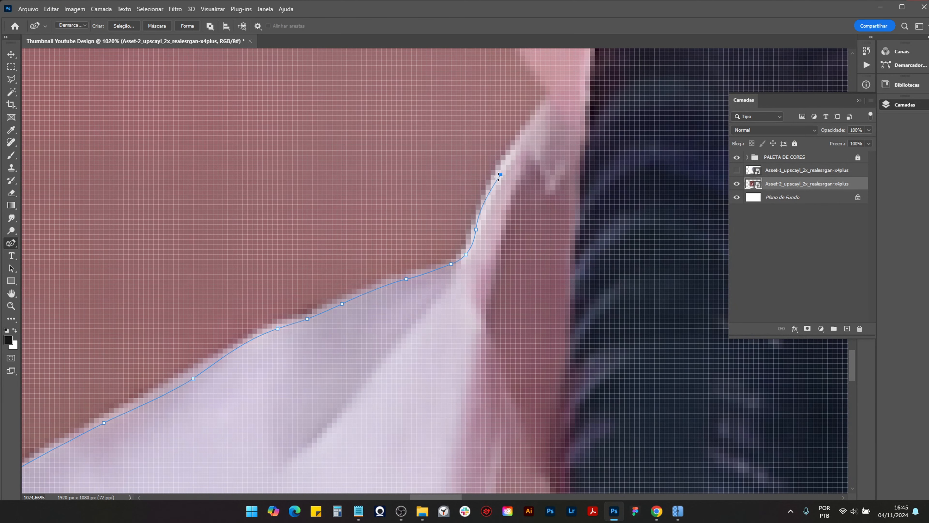
key("ctrl+z")
left_click(506, 155)
left_click(540, 111)
left_click(550, 96)
left_click_drag(546, 106, 531, 287)
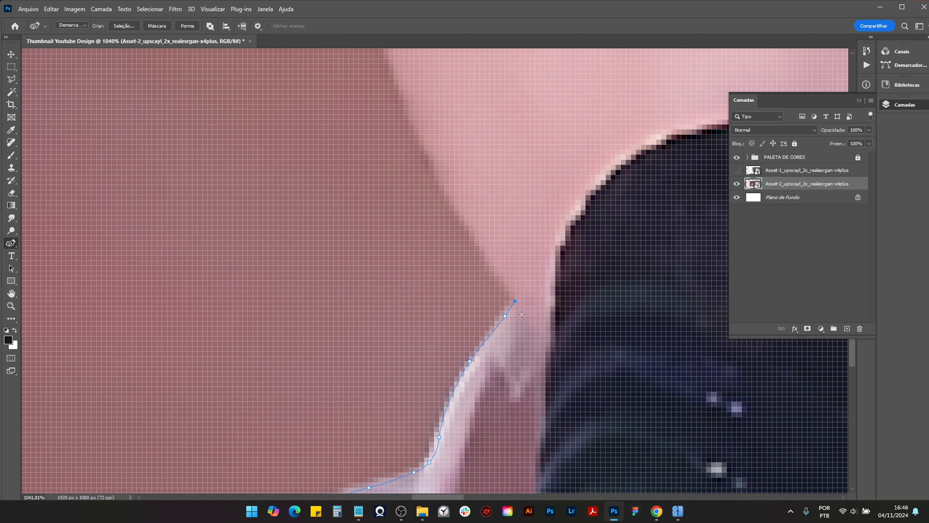
Step: Add a straight segment with the regular Pen tool from the collar tip up the start of the jaw
left_click(11, 243)
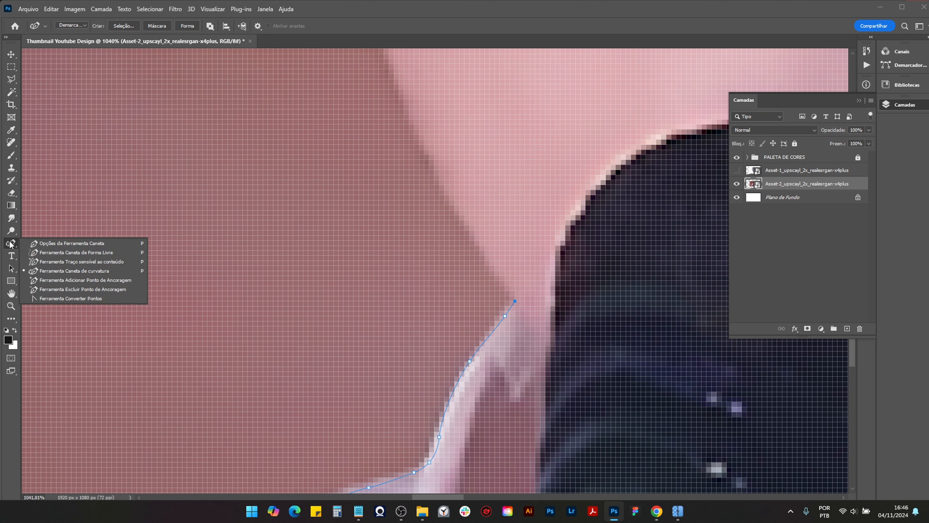
left_click(94, 245)
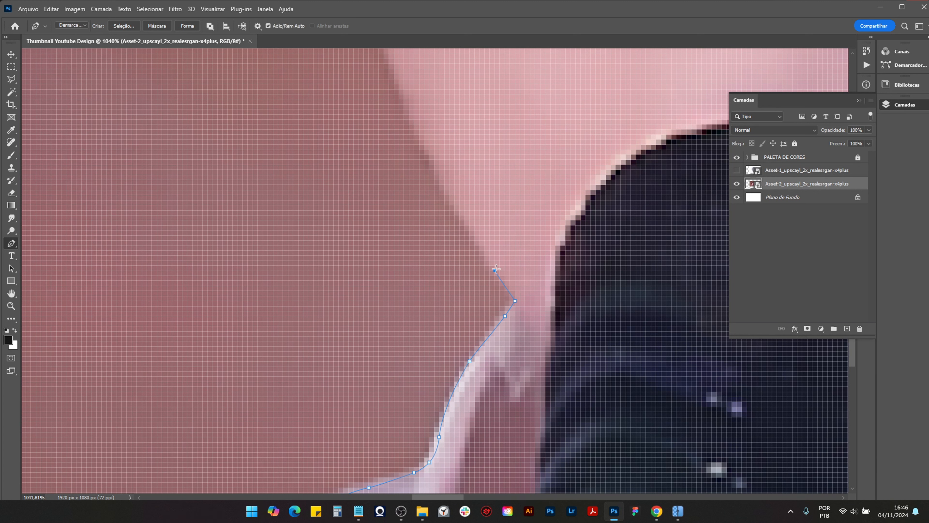
left_click_drag(514, 245, 575, 285)
key("ctrl+z")
key("ctrl+z")
Step: Continue the path with the Curvature Pen tool along the left jawline up to just below the earlobe
right_click(11, 243)
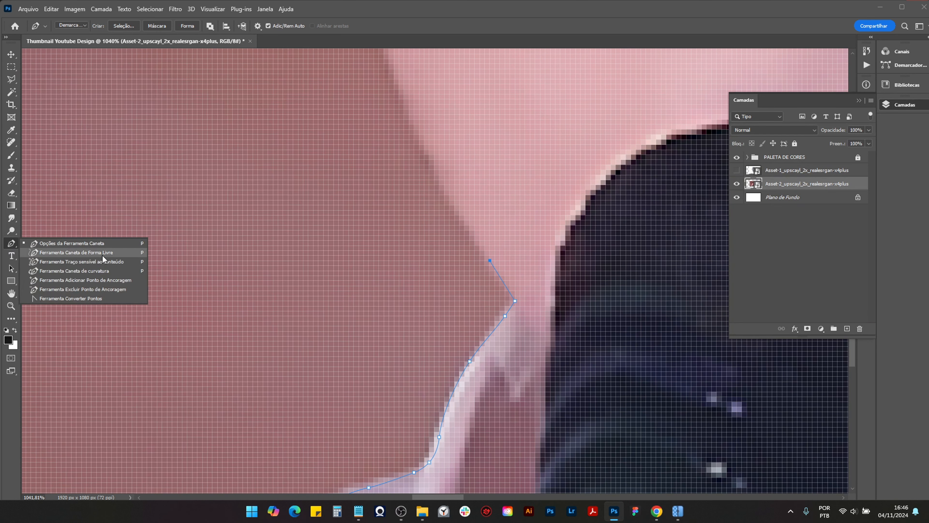
left_click(97, 273)
scroll(522, 261, "up", 2)
scroll(522, 261, "up", 1)
left_click(454, 295)
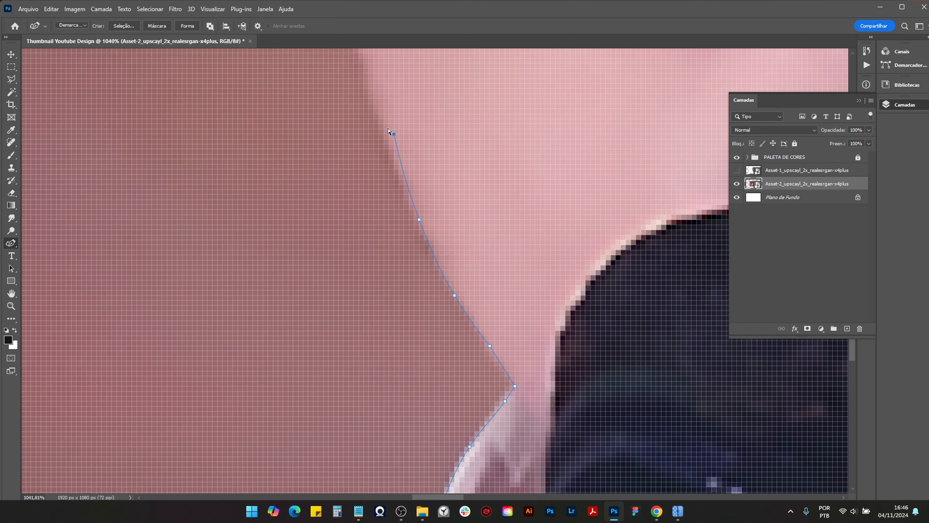
scroll(415, 193, "down", 4)
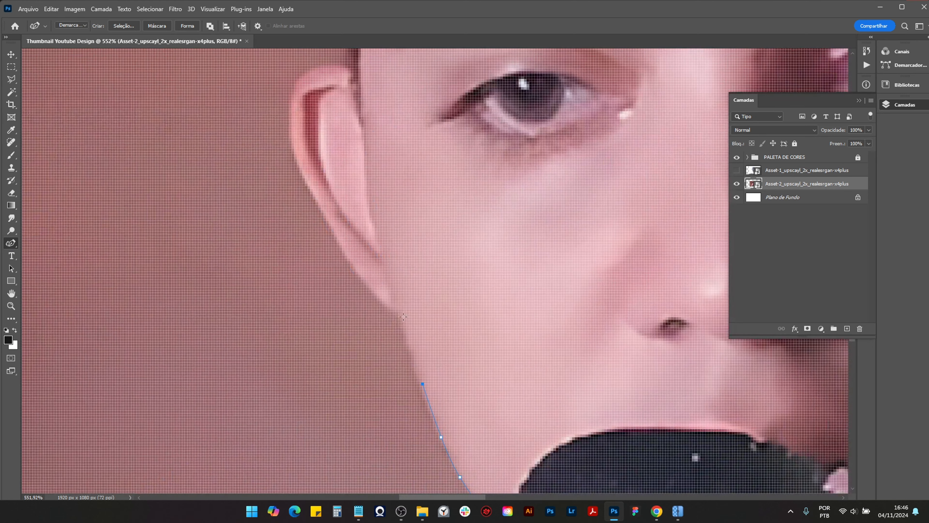
scroll(403, 318, "up", 6)
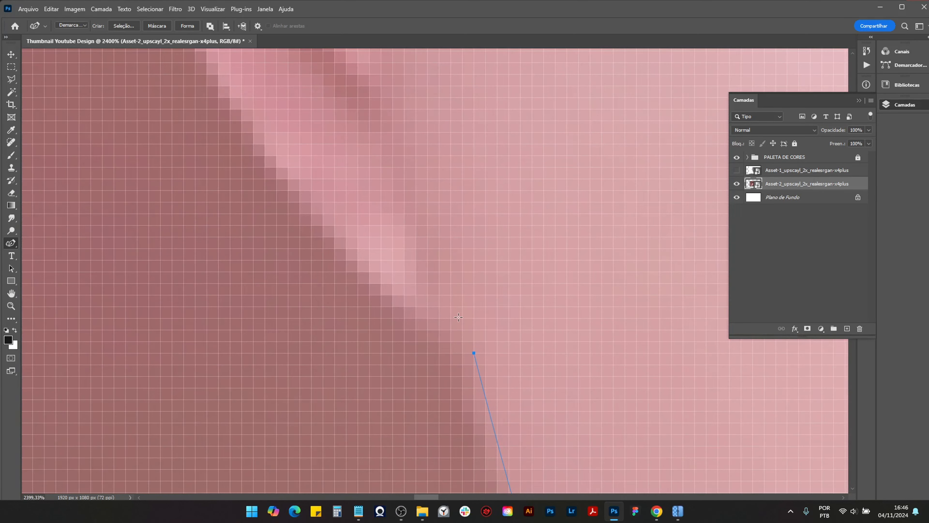
Step: Add a straight segment with the regular Pen tool along the underside of the left earlobe
right_click(12, 244)
left_click(47, 244)
left_click(381, 283)
key("ctrl+z")
left_click(346, 237)
scroll(343, 238, "down", 3)
left_click_drag(322, 263, 400, 373)
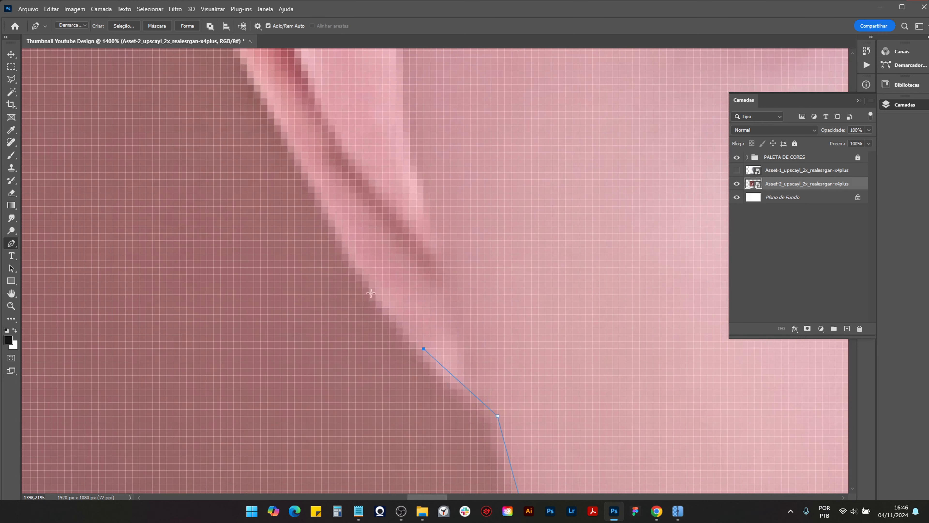
left_click(370, 281)
key("ctrl+z")
Step: Extend the path with the Curvature Pen tool up the lower outer edge of the left ear
right_click(12, 244)
left_click(65, 272)
left_click(356, 261)
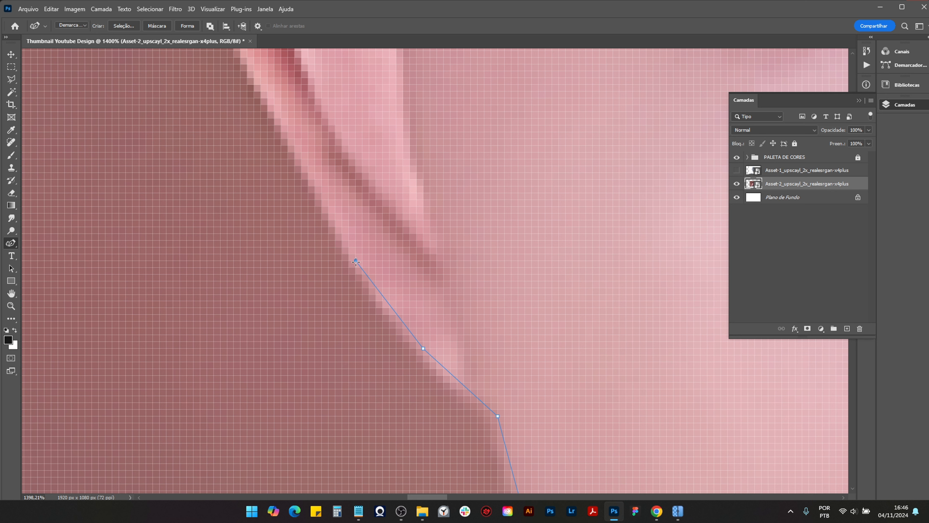
left_click(302, 166)
left_click_drag(266, 147, 459, 412)
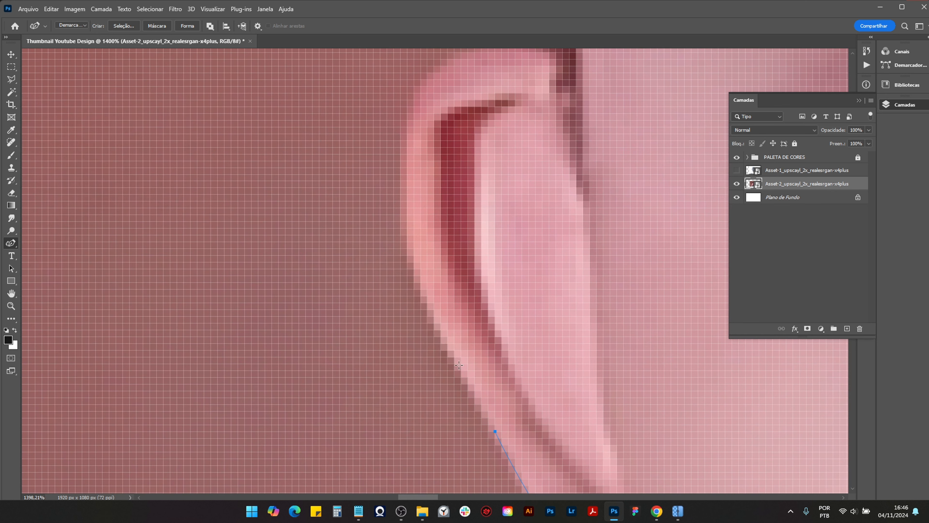
Step: Trace the rest of the left ear's outer edge up and over its top to the hairline
left_click(454, 350)
left_click(421, 287)
left_click(407, 229)
left_click(407, 141)
left_click_drag(439, 95, 419, 191)
left_click(421, 162)
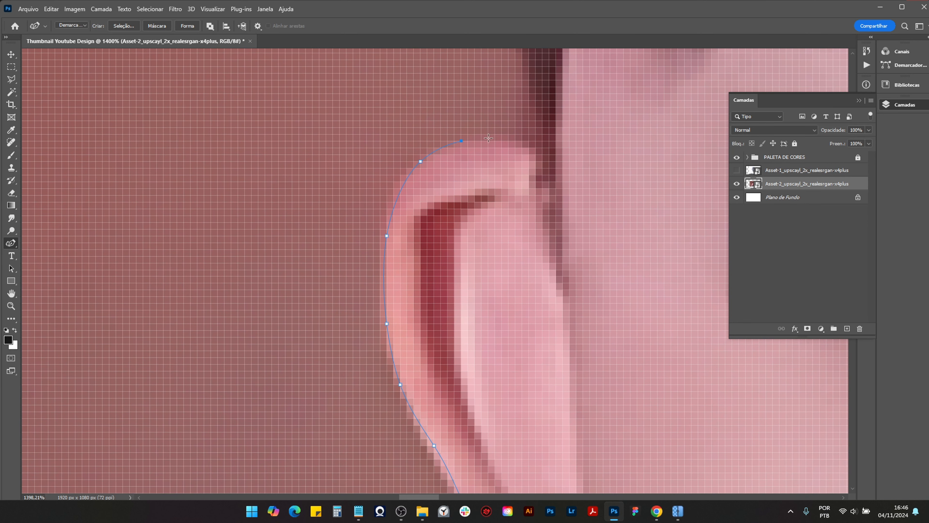
left_click(502, 137)
left_click(528, 140)
left_click_drag(509, 220, 439, 421)
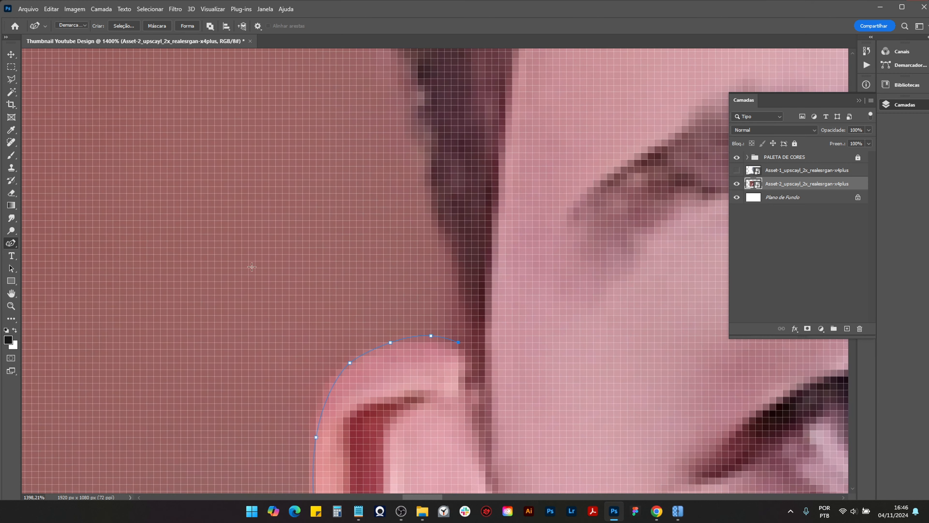
Step: Switch to the regular Pen tool and trace the hairline with straight segments from the left ear's top up the sideburn
left_click_drag(11, 246, 43, 246)
left_click(445, 234)
left_click(431, 159)
scroll(431, 160, "down", 3)
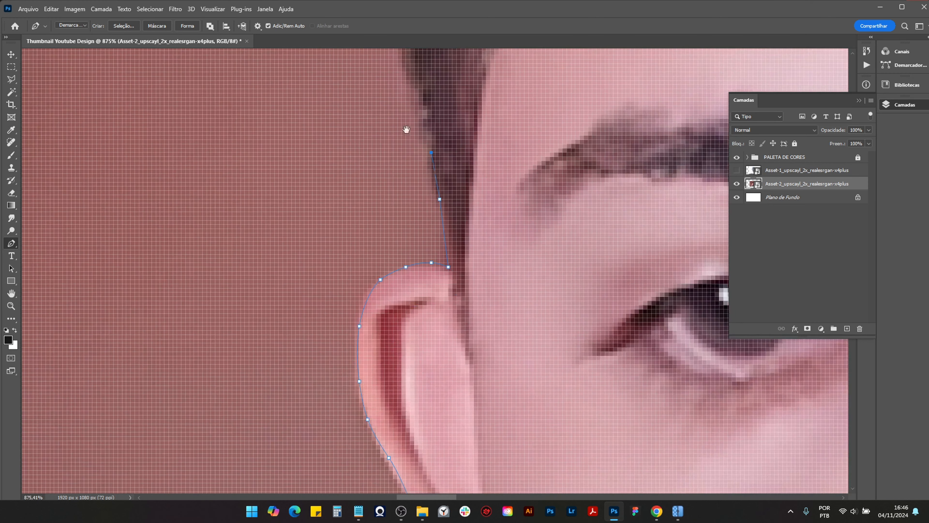
left_click_drag(407, 130, 422, 362)
left_click(423, 304)
left_click(398, 202)
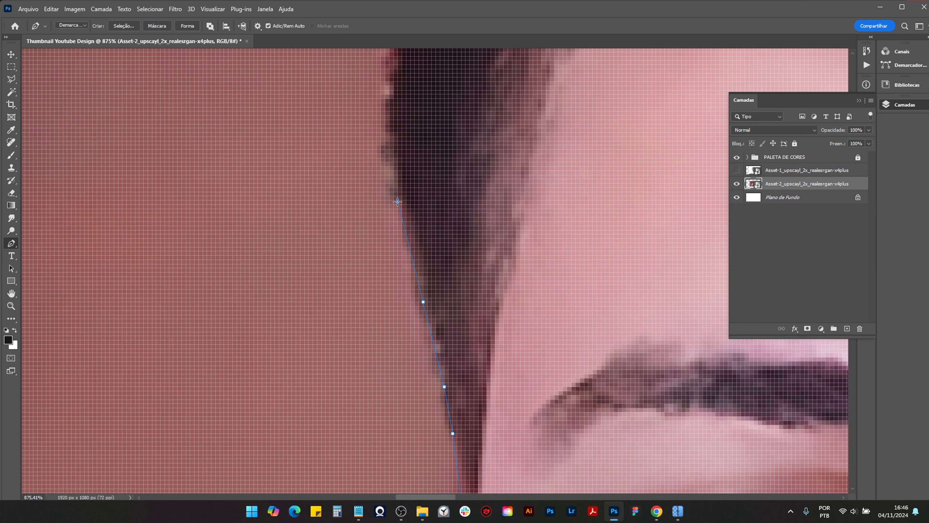
Step: Continue the path with straight segments up the left side of the hair past the temple
scroll(398, 202, "down", 3)
left_click_drag(399, 186, 416, 410)
left_click(398, 361)
left_click(393, 297)
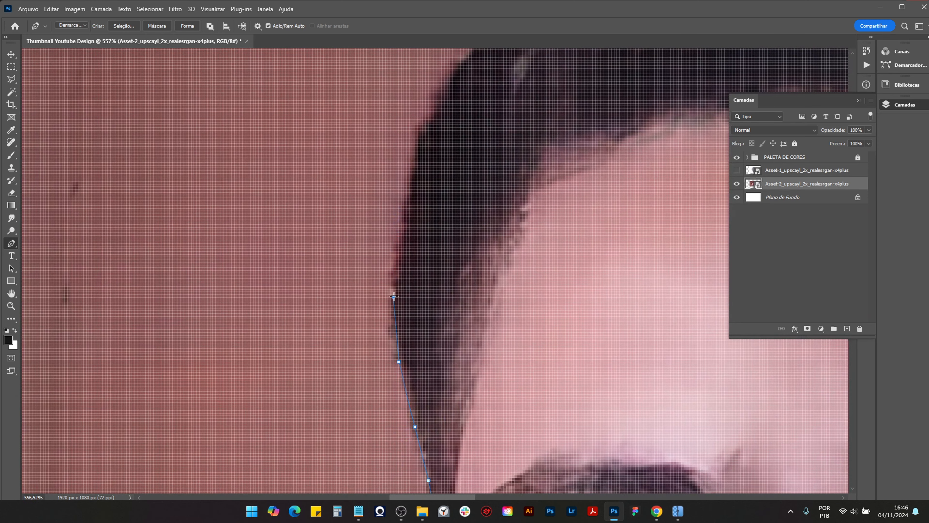
left_click(413, 173)
left_click(439, 109)
Step: Trace the upper-left curve of the hair with straight segments towards the crown
left_click_drag(417, 181, 311, 370)
left_click(381, 218)
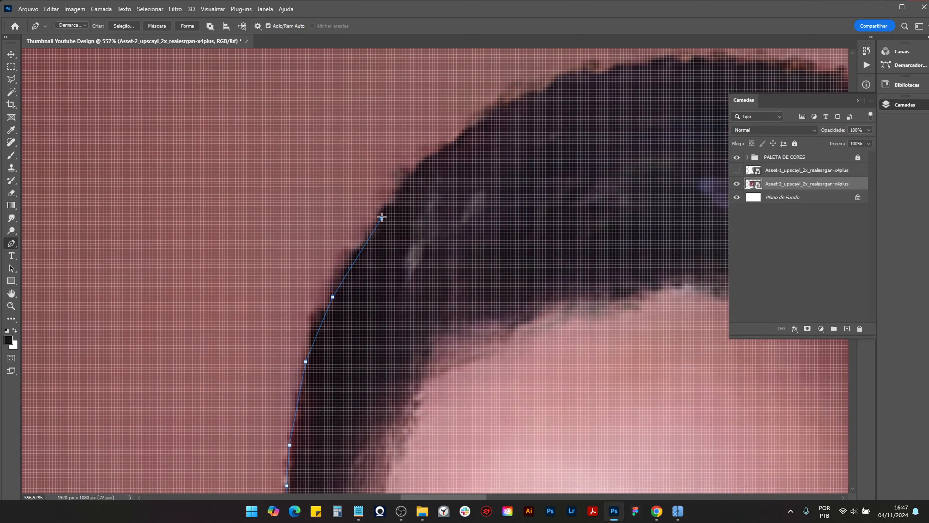
key("ctrl+z")
left_click(401, 178)
left_click(496, 111)
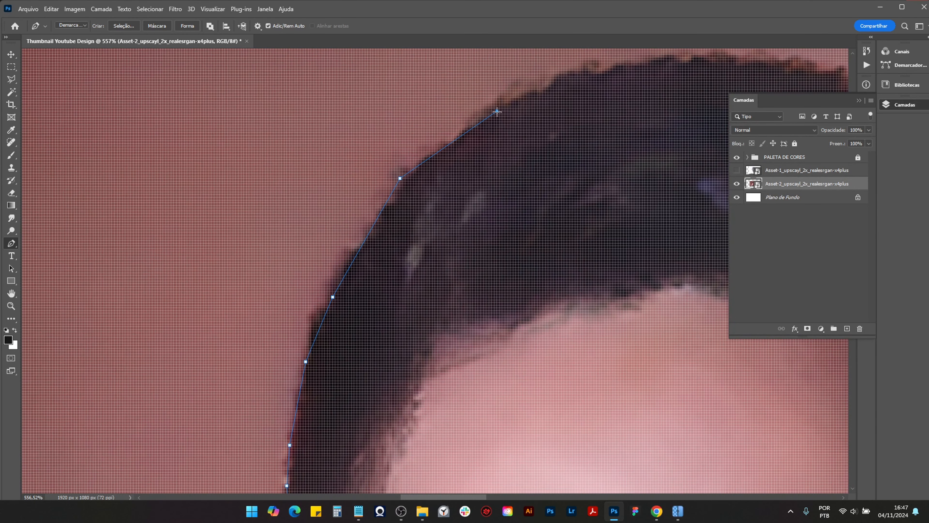
left_click(570, 79)
Step: Extend the path over the crown and down the upper-right curve of the hair
left_click_drag(636, 107, 284, 174)
left_click(396, 124)
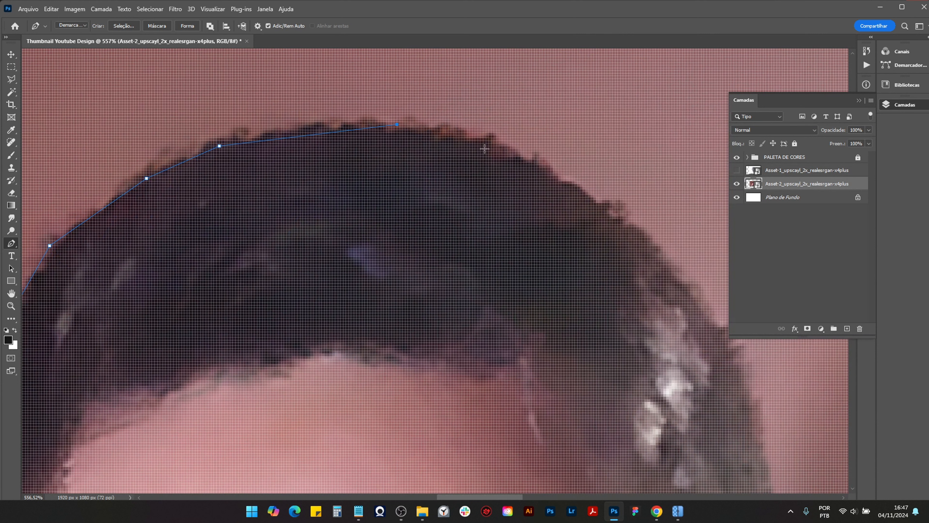
left_click(579, 191)
left_click(662, 264)
left_click_drag(697, 320, 345, 185)
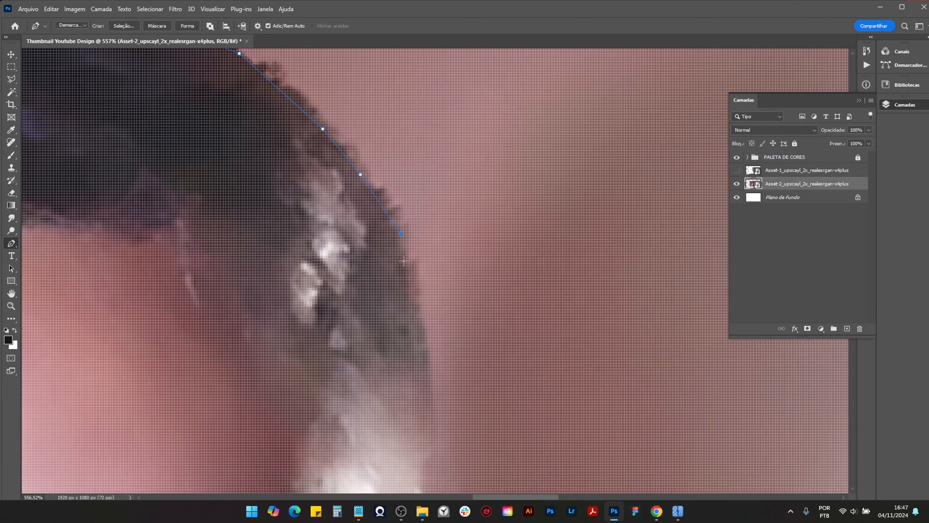
Step: Bring the path down the right side of the hair to the top of the right ear
scroll(416, 326, "down", 4)
left_click_drag(417, 324, 421, 165)
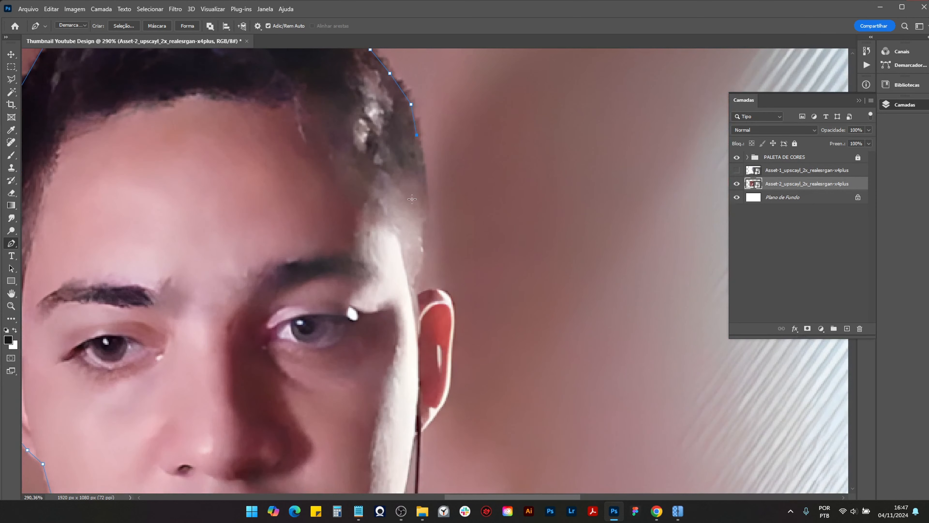
scroll(433, 250, "up", 3)
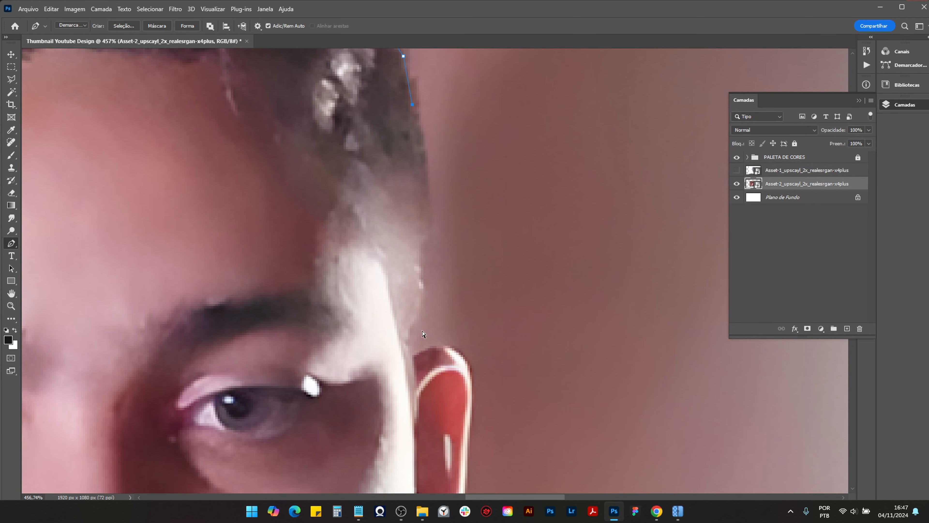
left_click(419, 353)
scroll(425, 347, "down", 5)
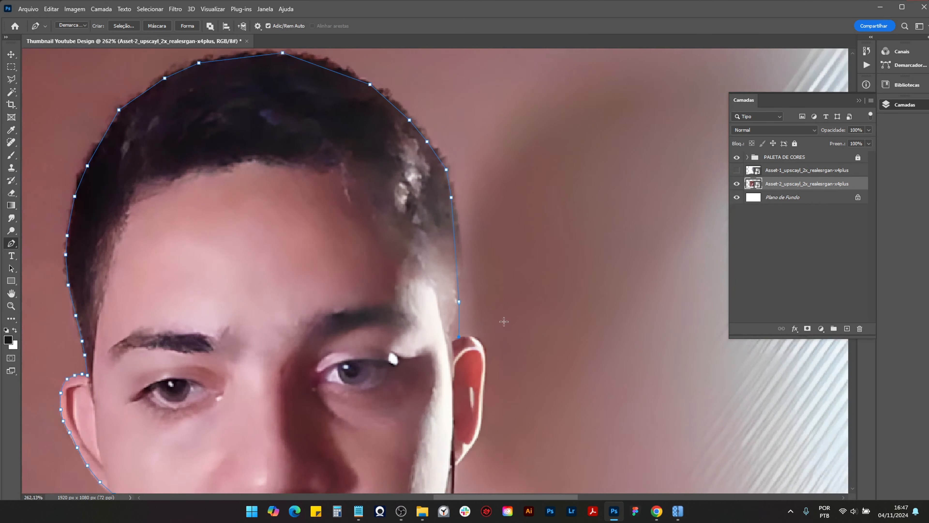
Step: Examine how closely the path follows the outline of the hair around the whole head
scroll(351, 176, "up", 3)
scroll(348, 176, "down", 4)
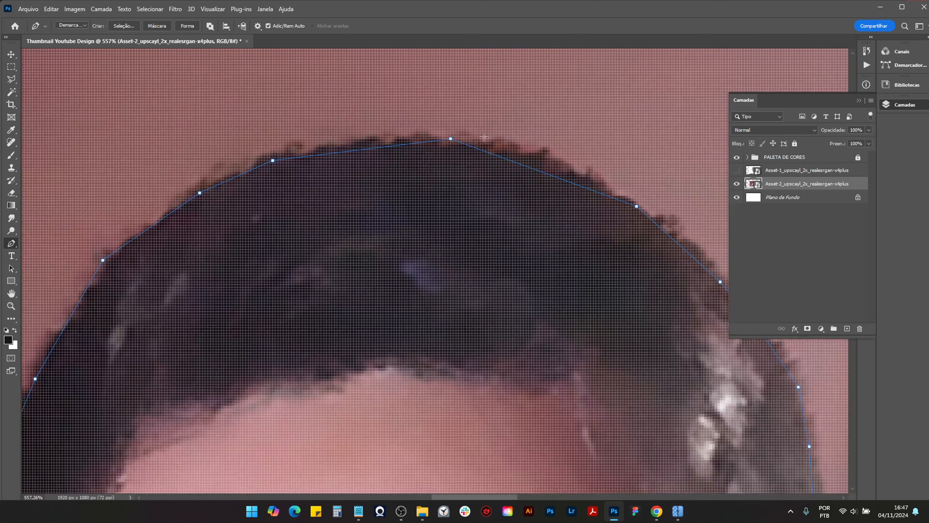
scroll(508, 266, "down", 2)
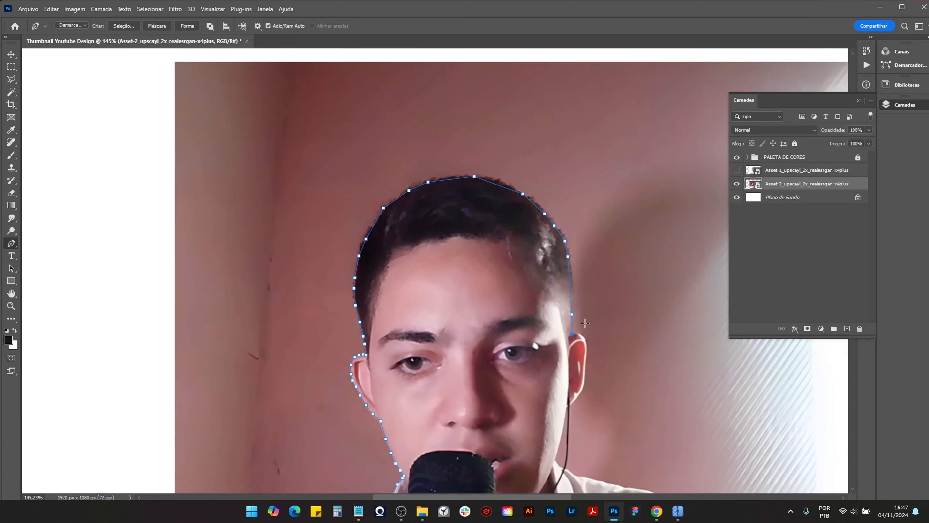
scroll(471, 273, "up", 2)
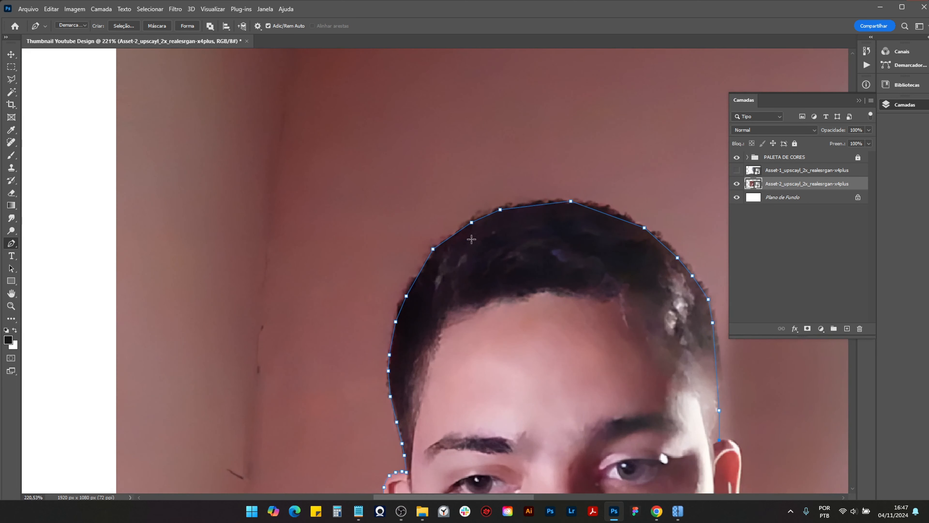
scroll(483, 256, "down", 1)
scroll(549, 276, "up", 5)
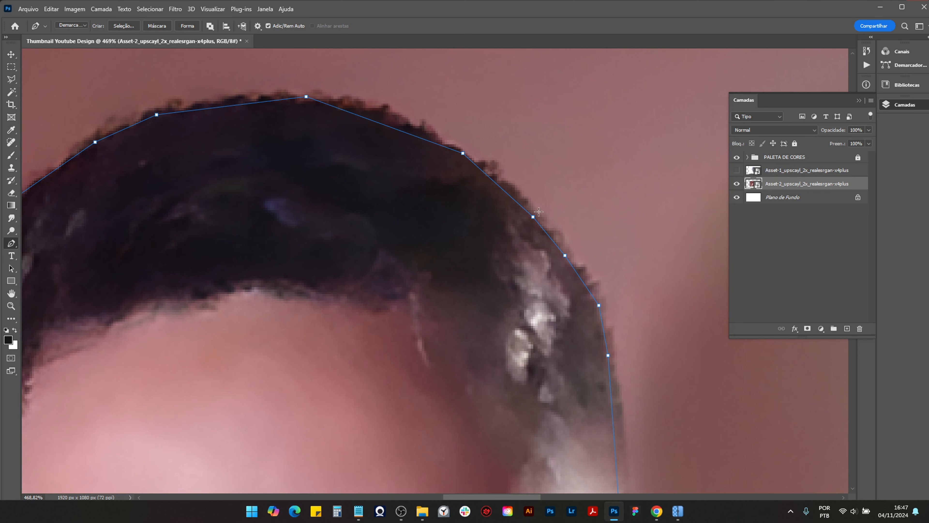
scroll(565, 218, "down", 2)
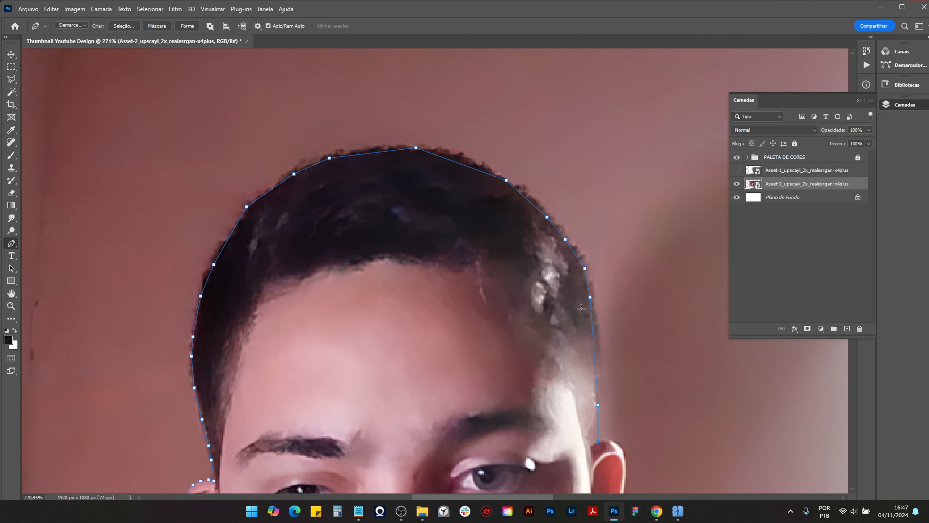
scroll(450, 192, "up", 2)
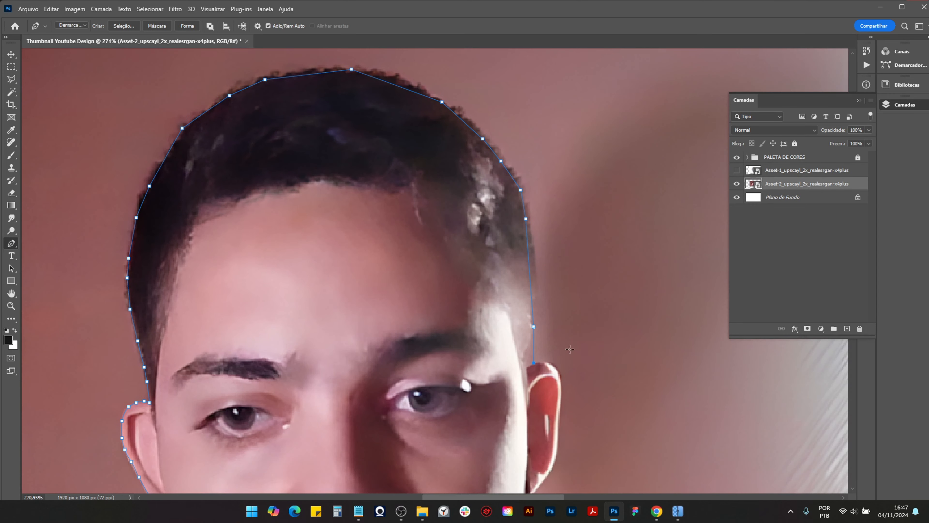
Step: Trace the top and upper outer edge of the right ear with the Curvature Pen tool
scroll(577, 367, "up", 2)
scroll(576, 367, "up", 2)
scroll(474, 229, "up", 2)
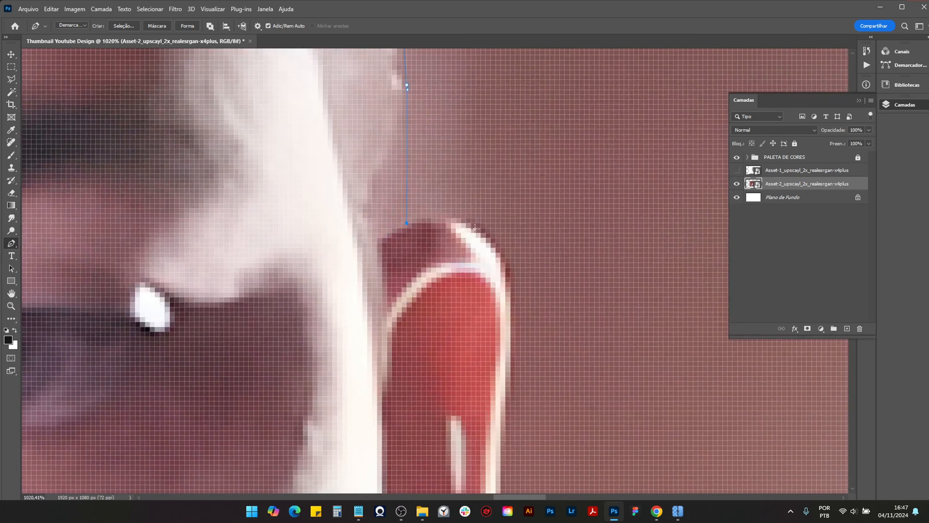
right_click(11, 244)
left_click(55, 266)
left_click(510, 322)
left_click(501, 405)
key("ctrl+z")
left_click(505, 416)
left_click_drag(499, 448, 501, 235)
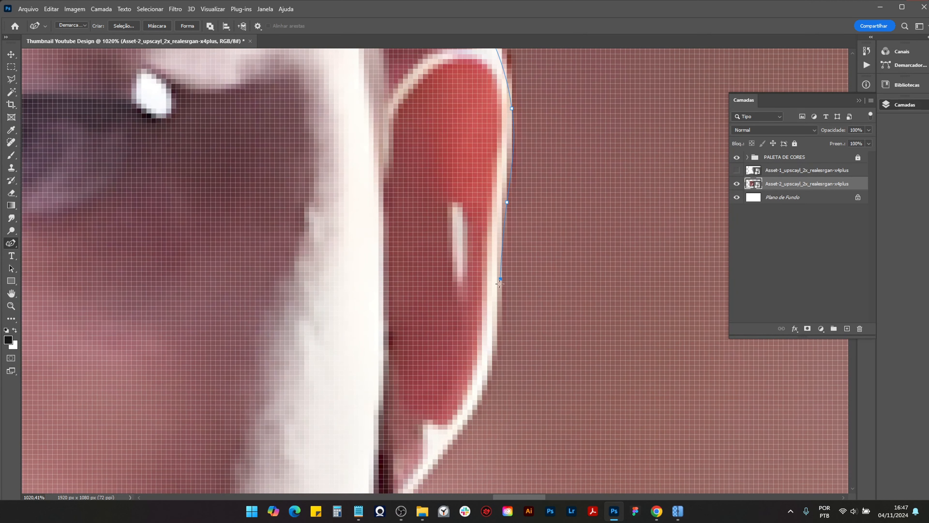
Step: Continue the curved path around the right ear's lower outer edge to the earlobe beside the earphone cable
left_click(497, 321)
left_click(487, 389)
left_click(447, 444)
left_click_drag(459, 373, 507, 182)
left_click(441, 321)
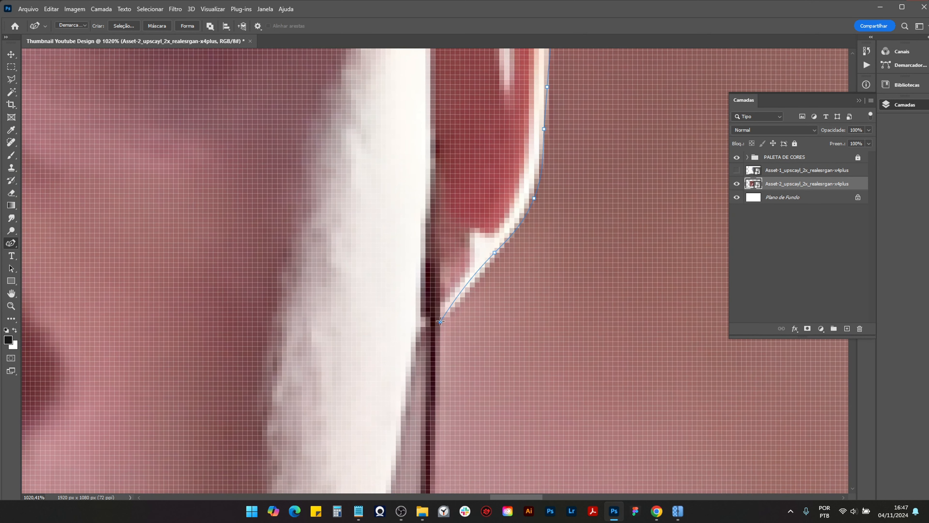
Step: Switch back to the regular Pen tool and follow the earphone cable's outer edge from the earlobe down towards the collar
key("shift+p")
scroll(475, 220, "down", 9)
left_click(475, 253)
scroll(473, 212, "up", 9)
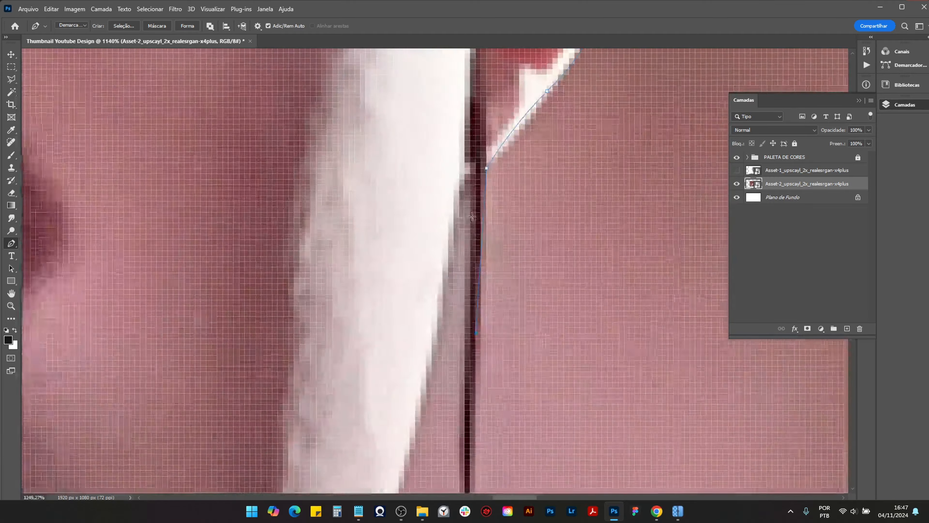
scroll(473, 212, "down", 9)
scroll(474, 212, "down", 5)
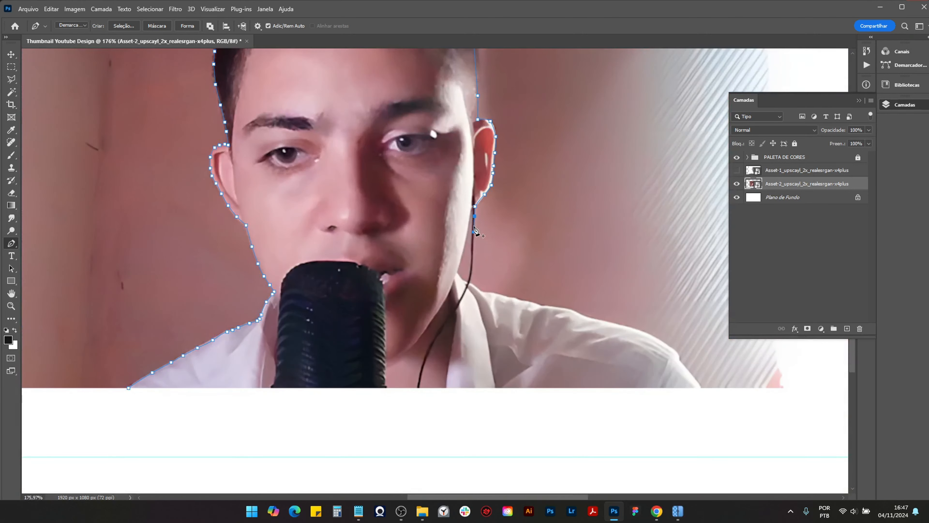
scroll(474, 230, "down", 3)
scroll(476, 261, "up", 10)
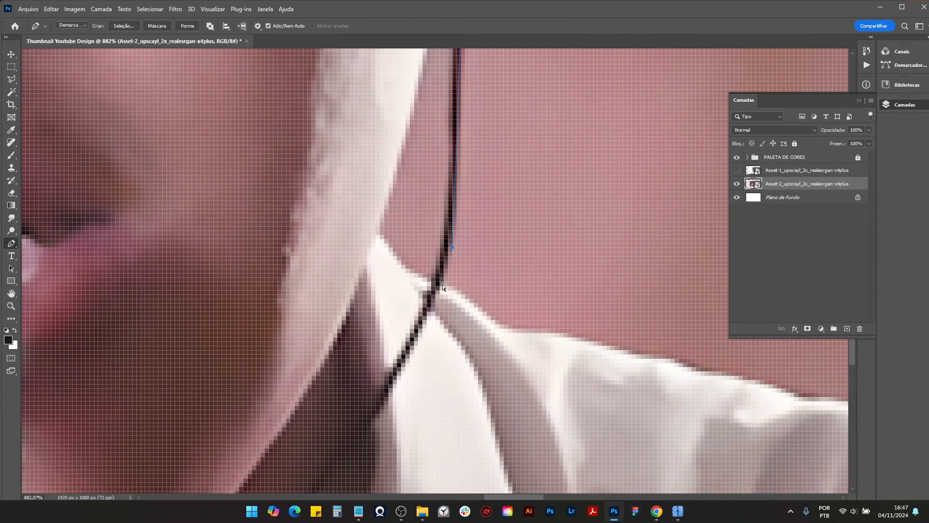
scroll(443, 285, "down", 5)
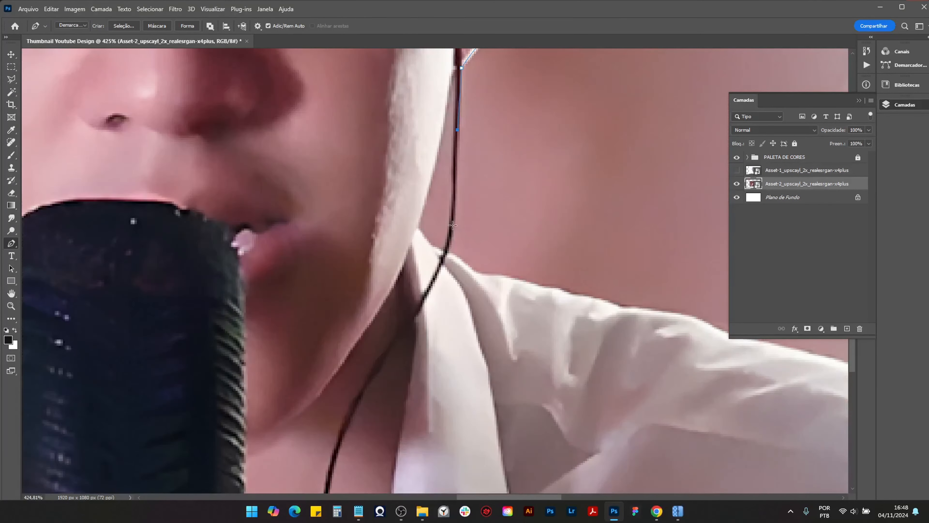
left_click(453, 225)
Step: Finish the cable edge down to the shirt collar and trace the start of the right shoulder with curved segments
scroll(449, 231, "up", 5)
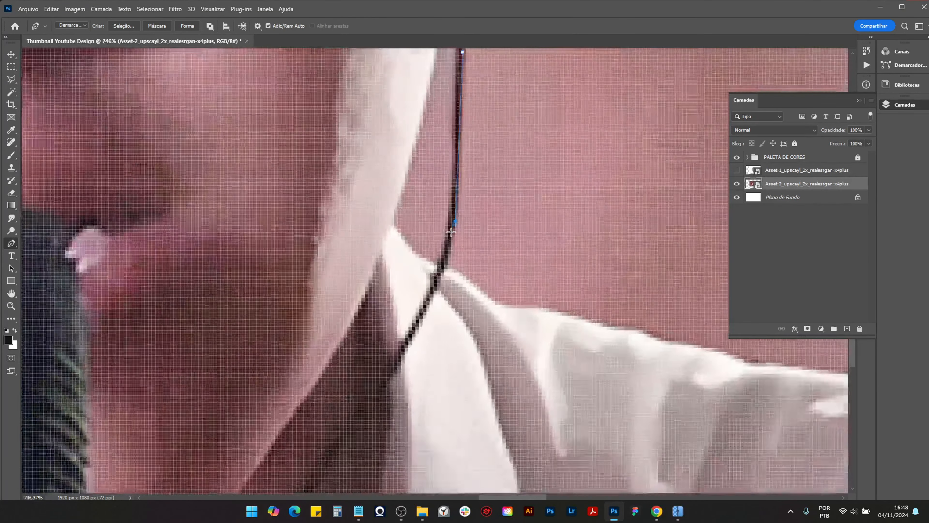
left_click_drag(445, 280, 441, 281)
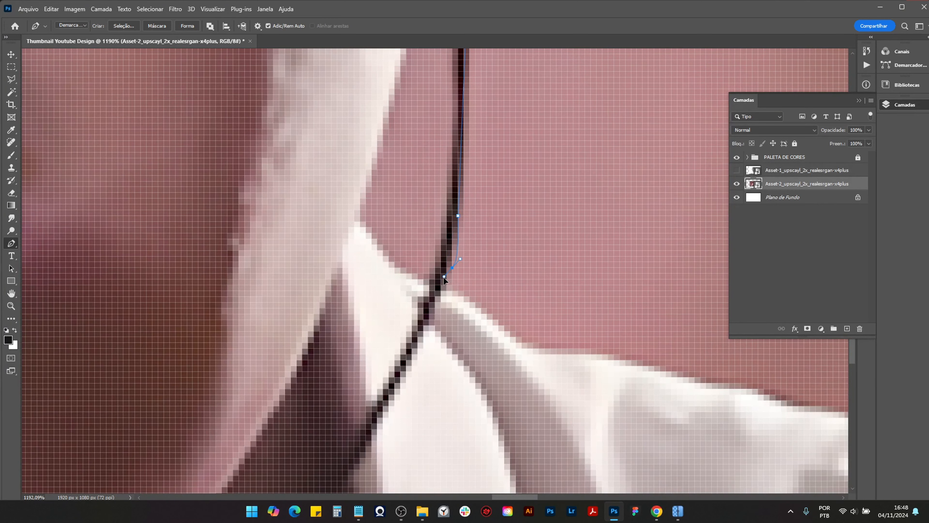
key("ctrl+z")
left_click_drag(510, 331, 596, 354)
left_click_drag(659, 377, 401, 237)
left_click(446, 245)
left_click(512, 261)
left_click(558, 272)
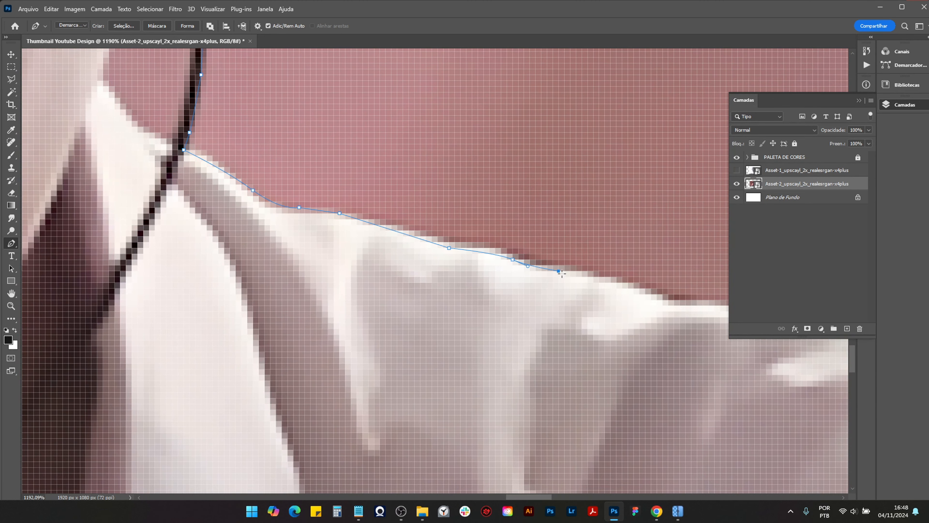
Step: Trace the rest of the right shoulder with curved segments, following its rounded edge down the sleeve
scroll(367, 243, "down", 3)
left_click_drag(585, 335, 263, 141)
scroll(263, 140, "down", 7)
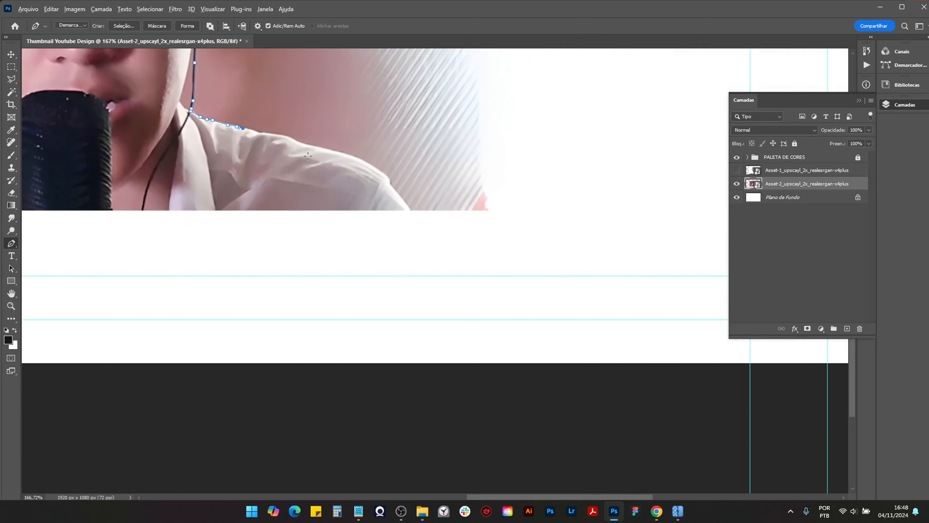
scroll(293, 140, "up", 6)
scroll(287, 121, "up", 2)
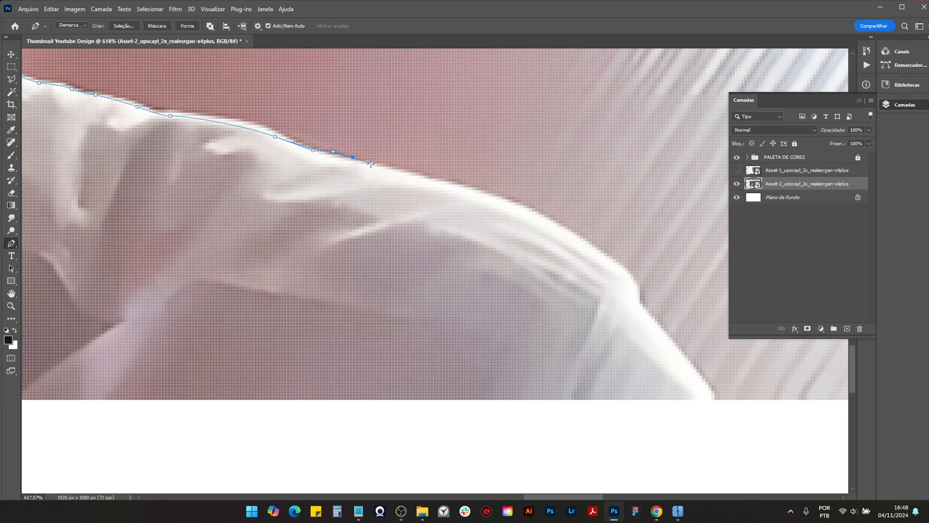
left_click_drag(532, 208, 540, 211)
key("ctrl+z")
left_click_drag(583, 245, 637, 288)
left_click(637, 304)
left_click(673, 349)
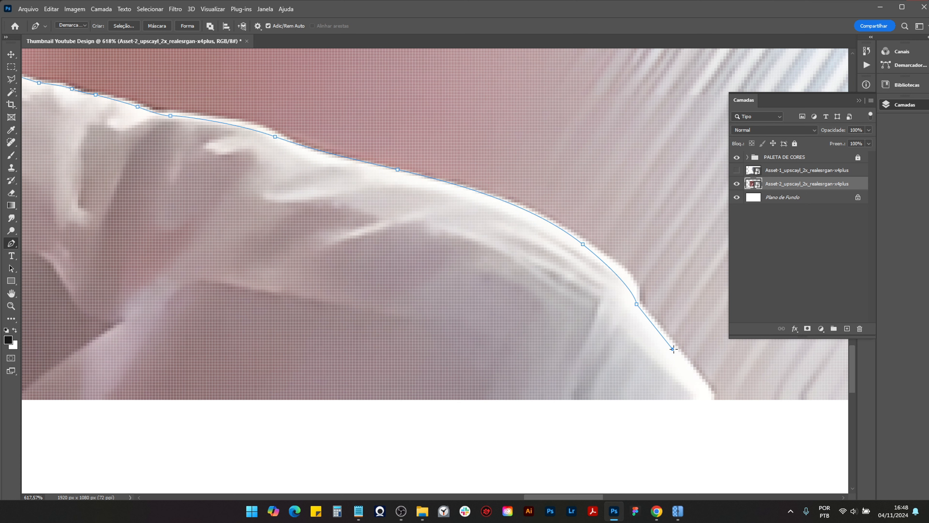
Step: Run the path to the photo's lower edge and close it along that edge at its starting point
scroll(723, 410, "down", 10)
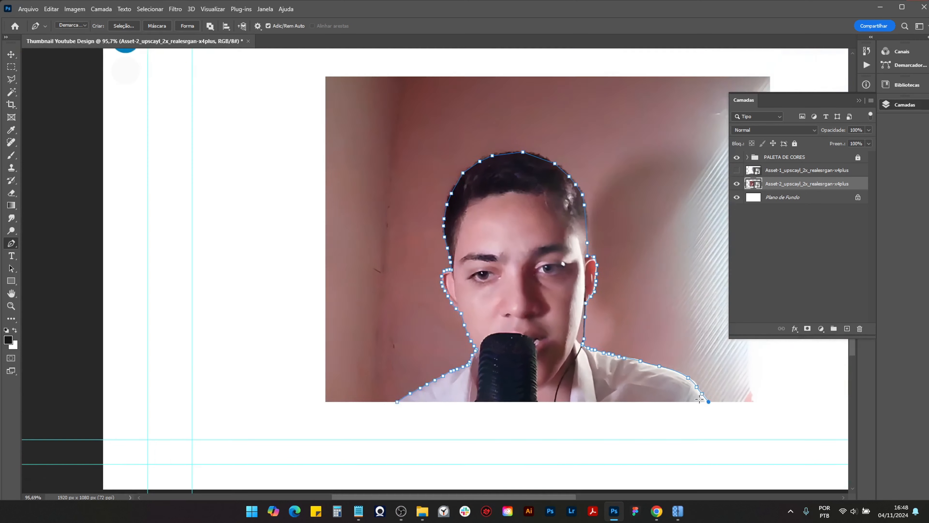
left_click(425, 402)
scroll(811, 390, "up", 2)
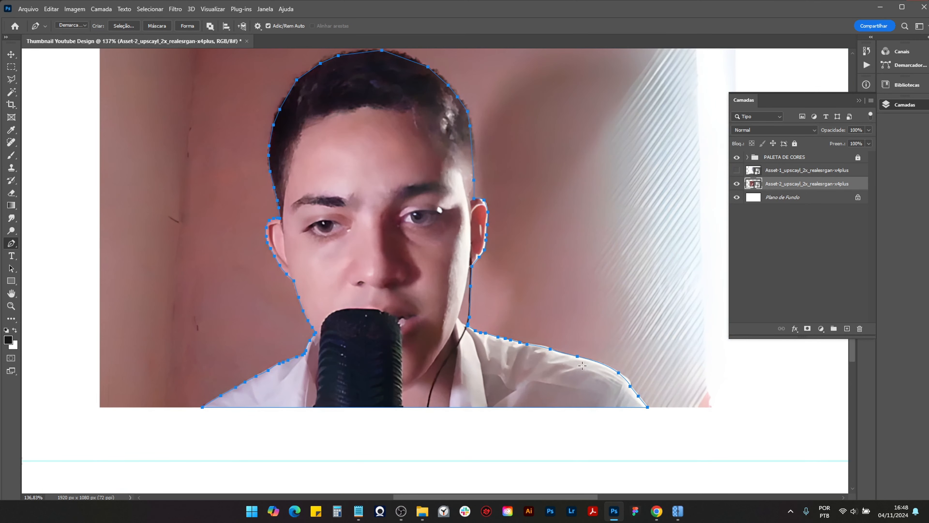
scroll(508, 304, "up", 8)
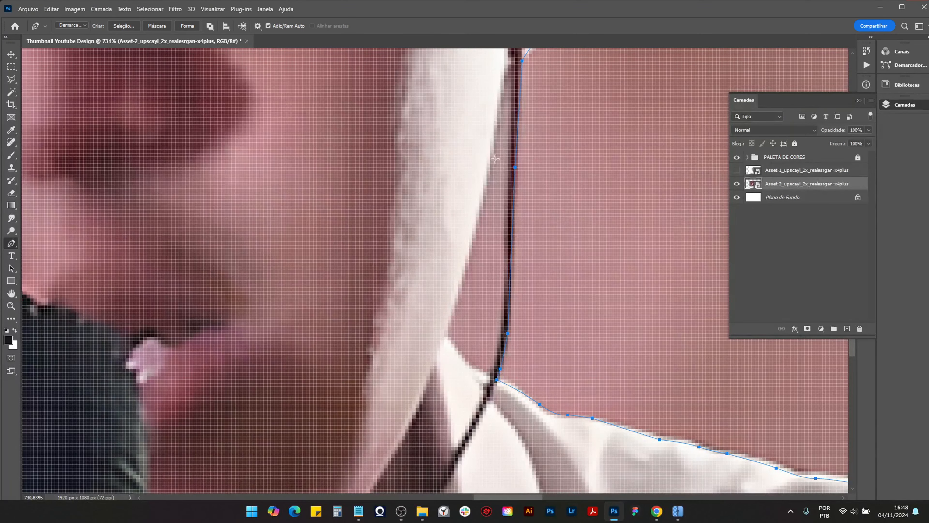
scroll(495, 159, "down", 5)
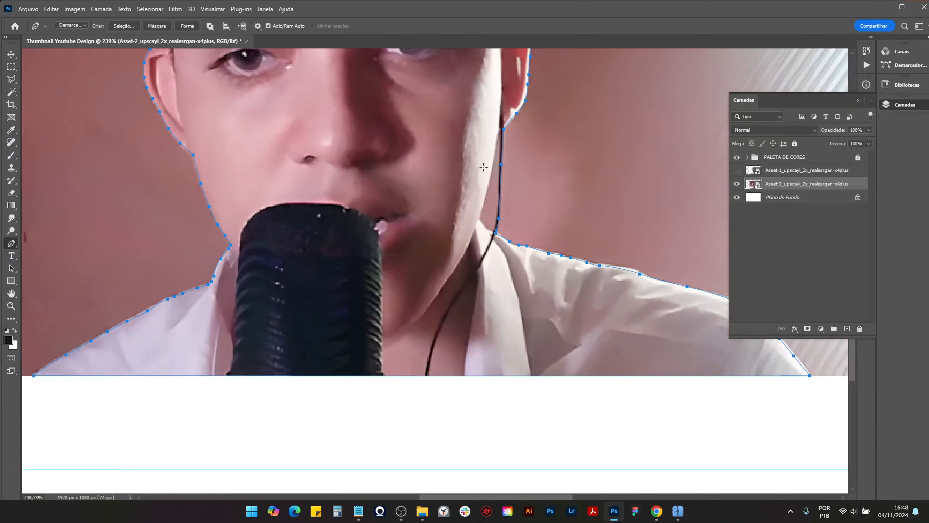
Step: Turn the closed path into a vector mask on the Asset-2 layer and switch to the Move tool
left_click(156, 26)
scroll(405, 202, "down", 5)
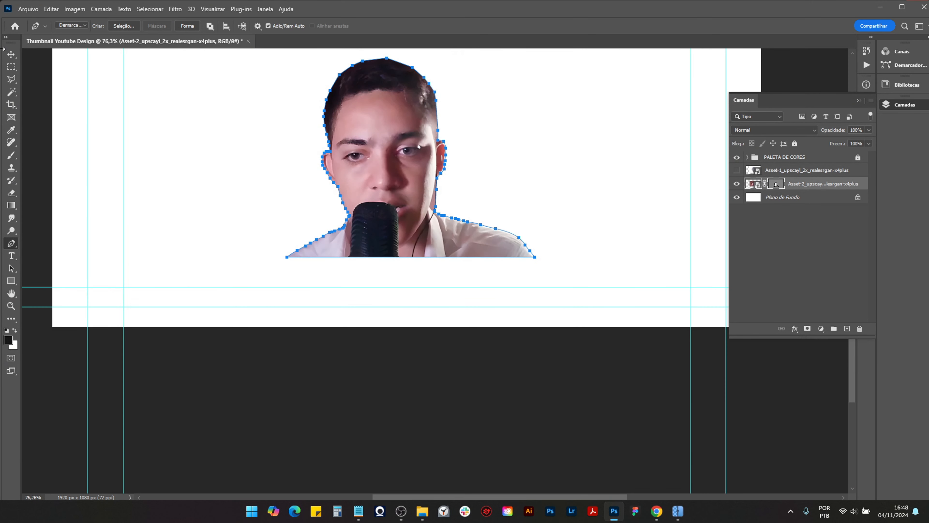
left_click(10, 58)
scroll(490, 207, "up", 1)
scroll(416, 211, "down", 1)
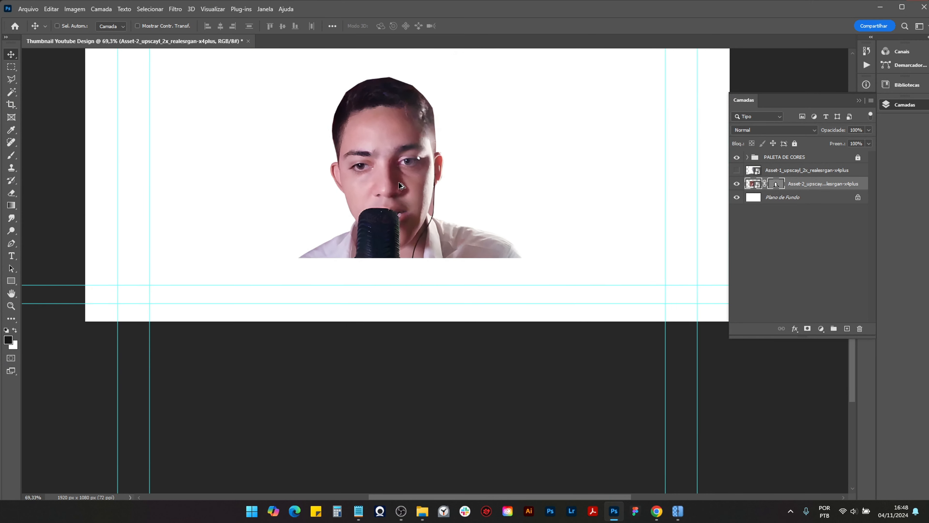
Step: Put the masked Asset-2 layer into a new layer group named BACKUP
scroll(416, 211, "up", 3)
right_click(811, 188)
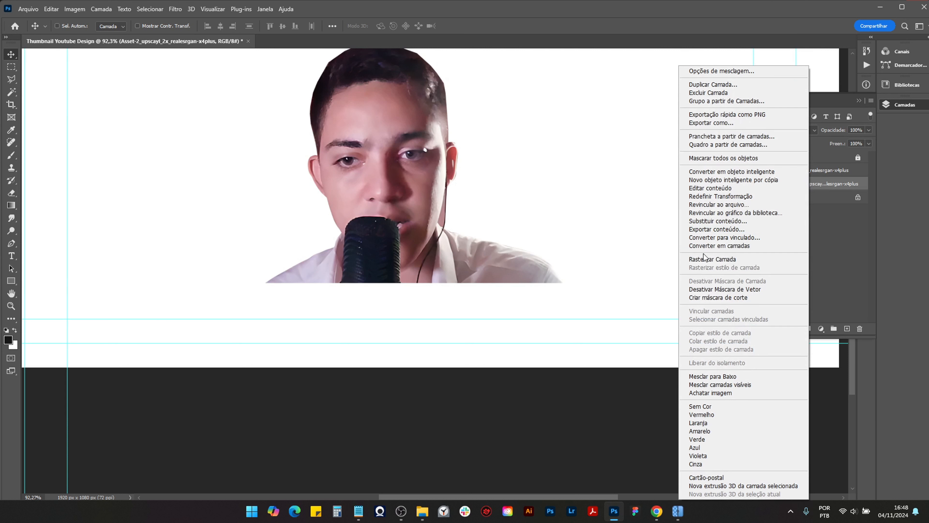
left_click(868, 183)
key("ctrl+g")
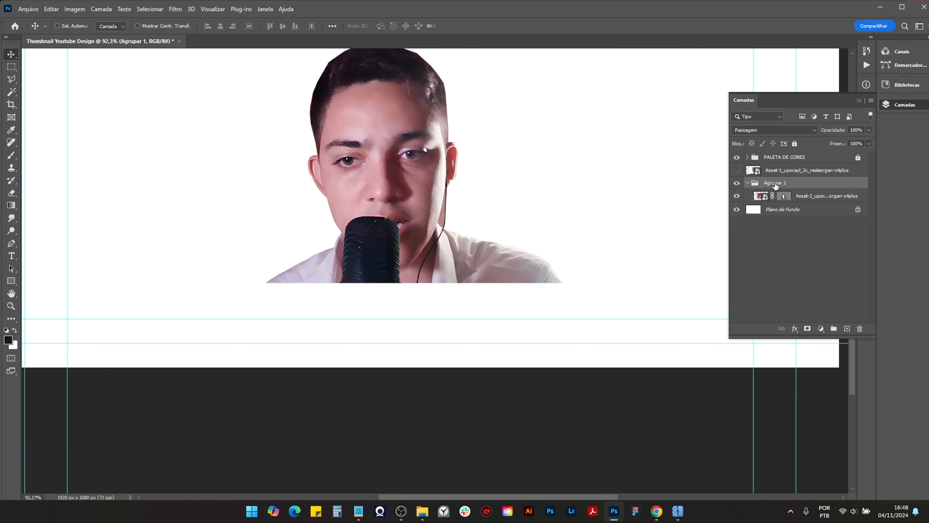
key("Caps_Lock")
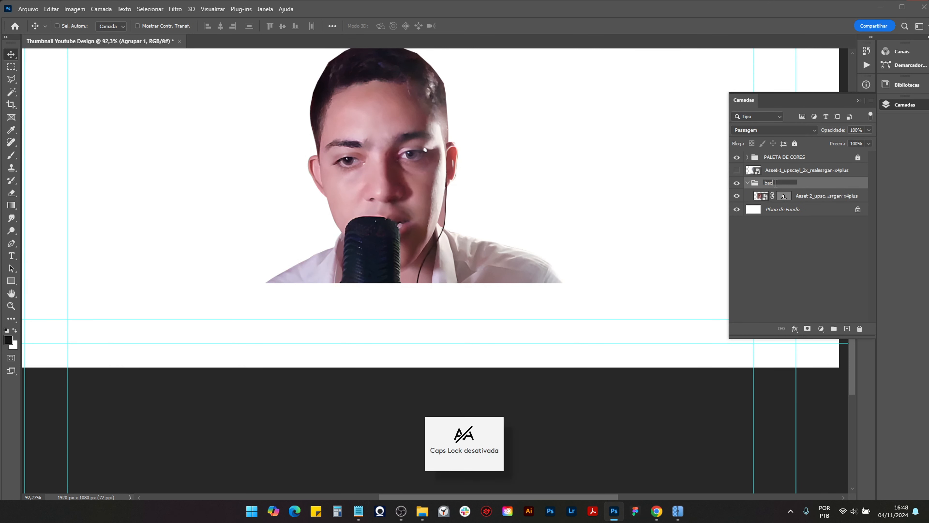
key("Caps_Lock")
type("BACKUP")
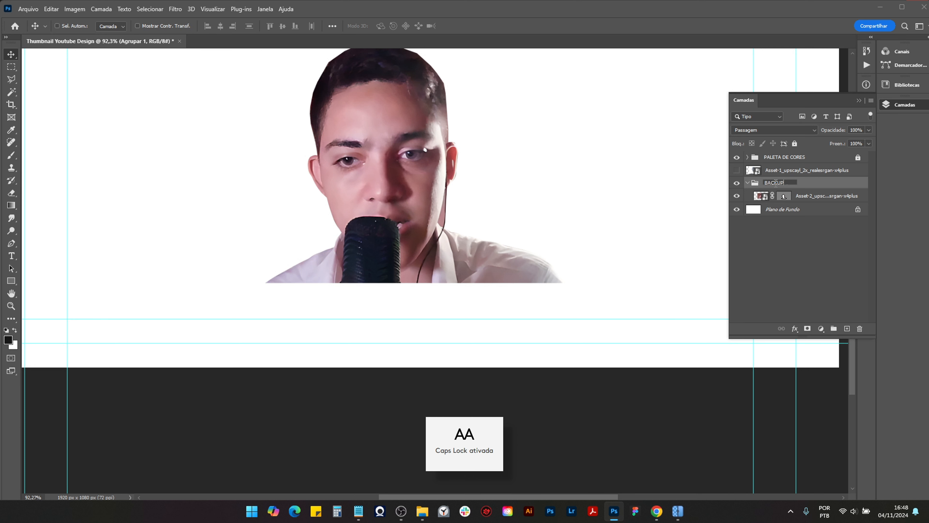
key("Return")
left_click_drag(811, 202, 800, 181)
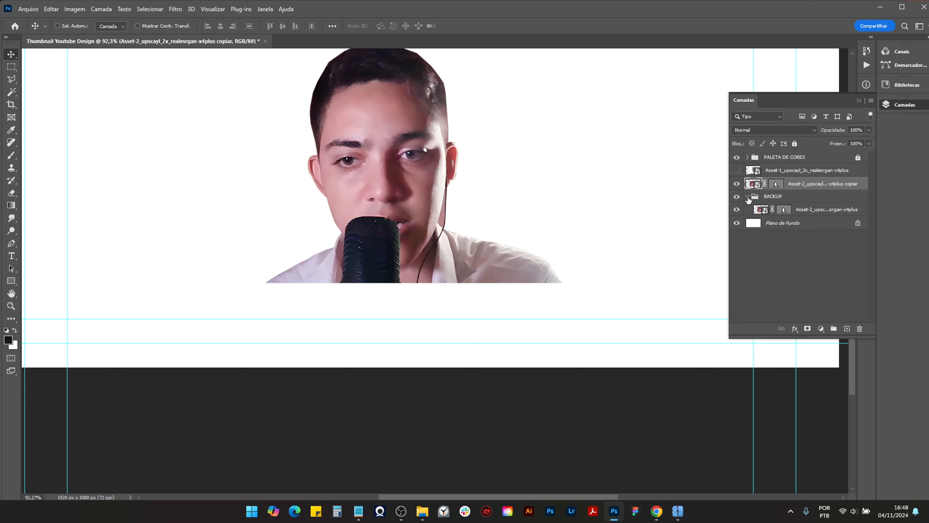
key("Delete")
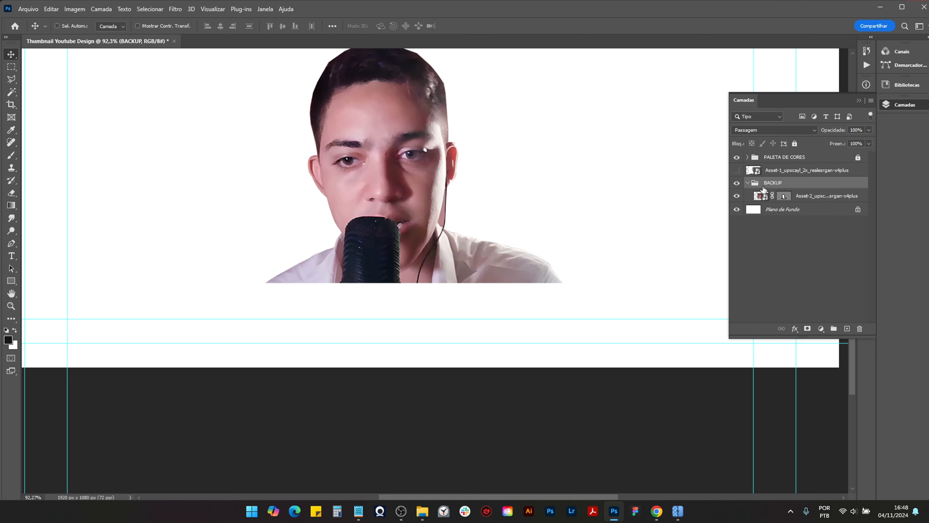
left_click(762, 190)
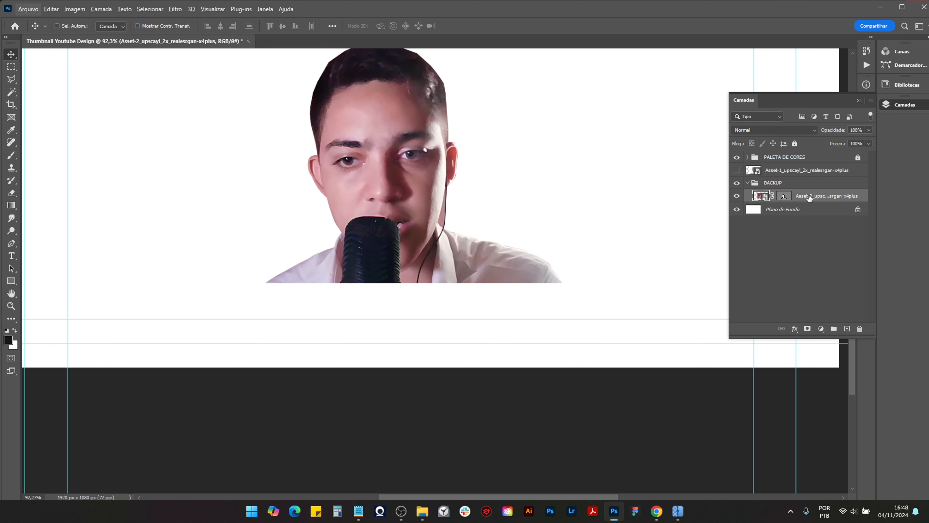
scroll(427, 224, "down", 3)
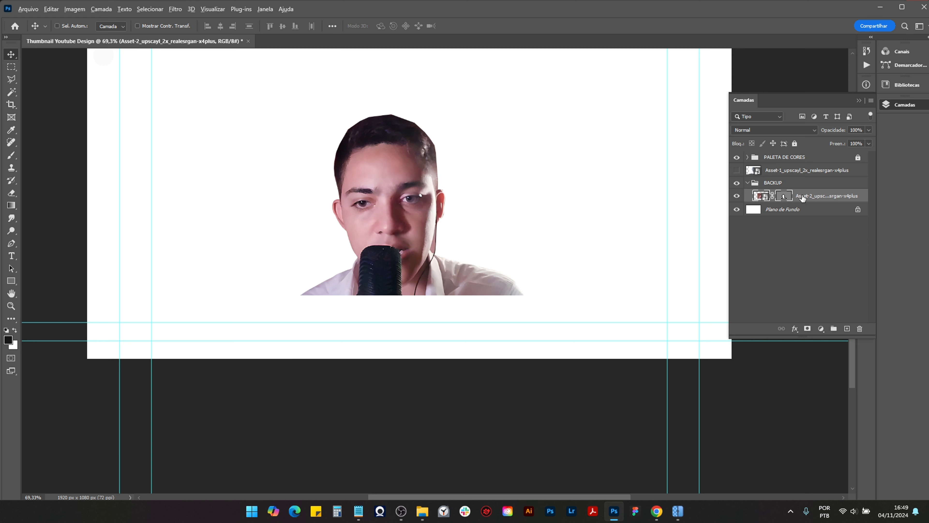
Step: Duplicate the Asset-2 layer out of the BACKUP group to just above it and delete the copy's vector mask
left_click_drag(800, 198, 799, 175)
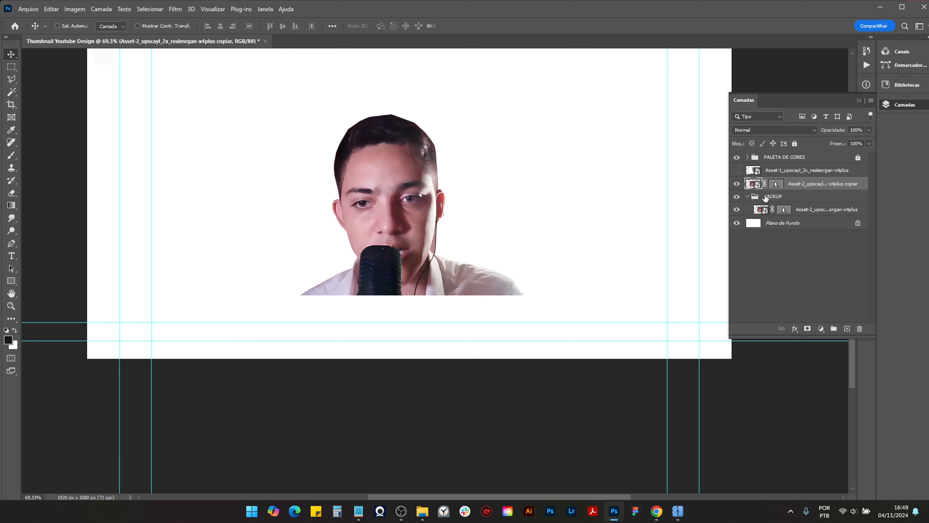
left_click(748, 196)
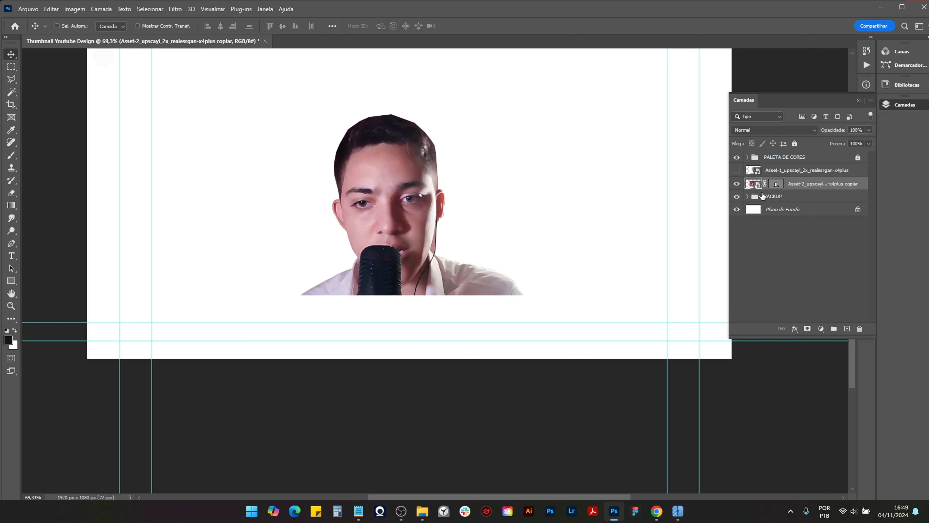
right_click(776, 183)
left_click(790, 203)
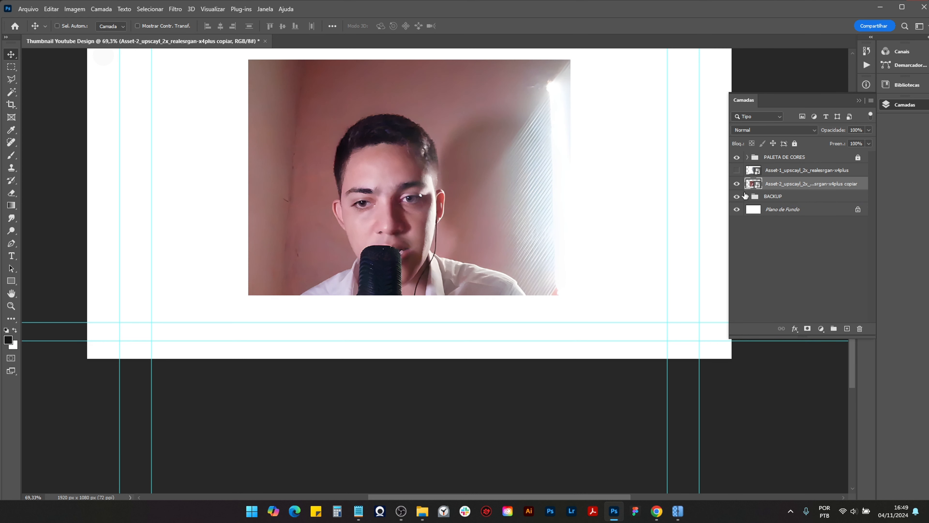
Step: Load the backup layer's vector mask as a selection and turn it into a layer mask on the Asset-2 copy
left_click(748, 197)
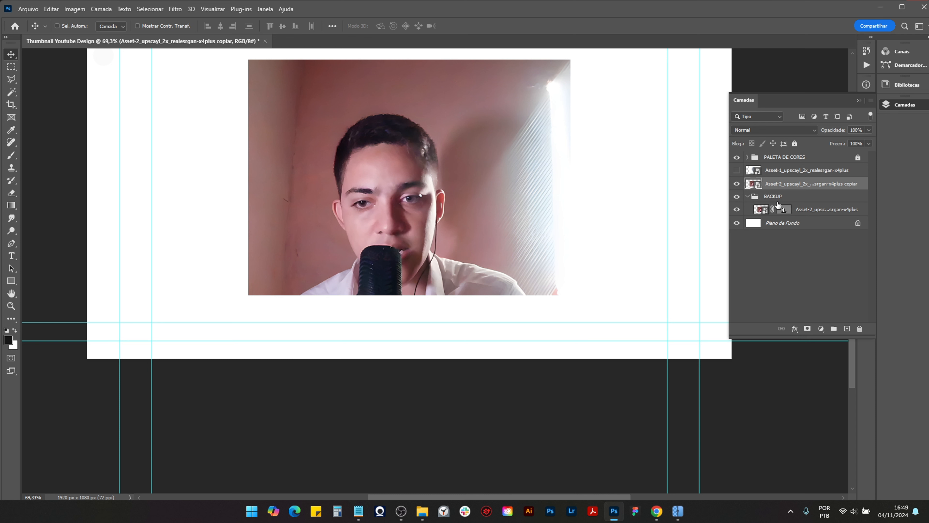
right_click(759, 186)
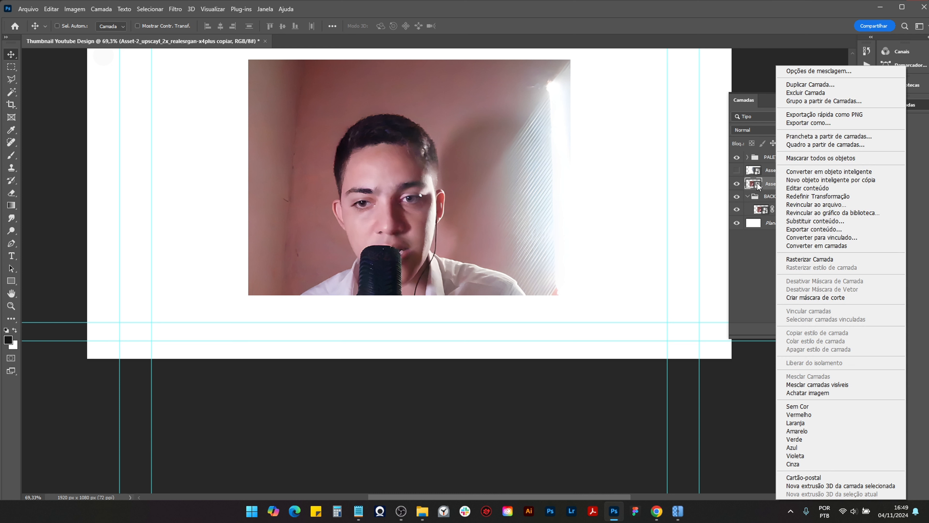
left_click(767, 185)
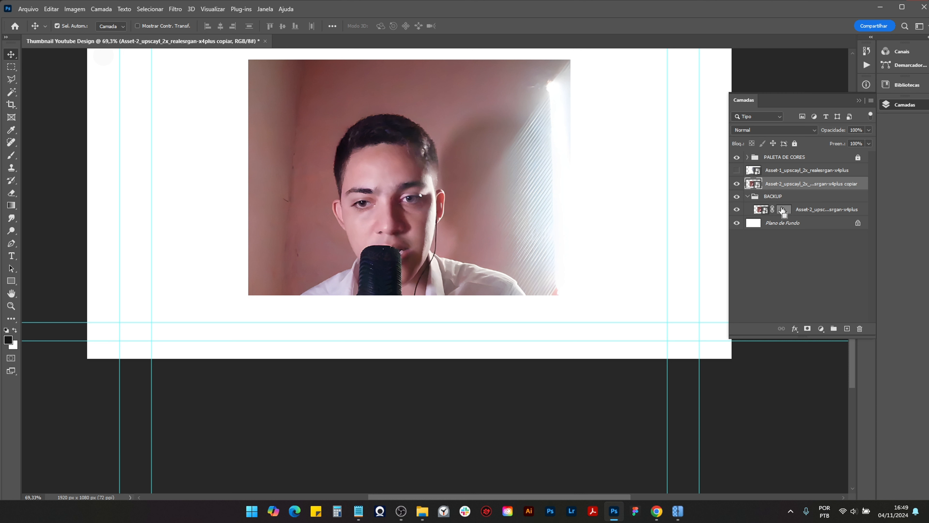
left_click(783, 209, "ctrl")
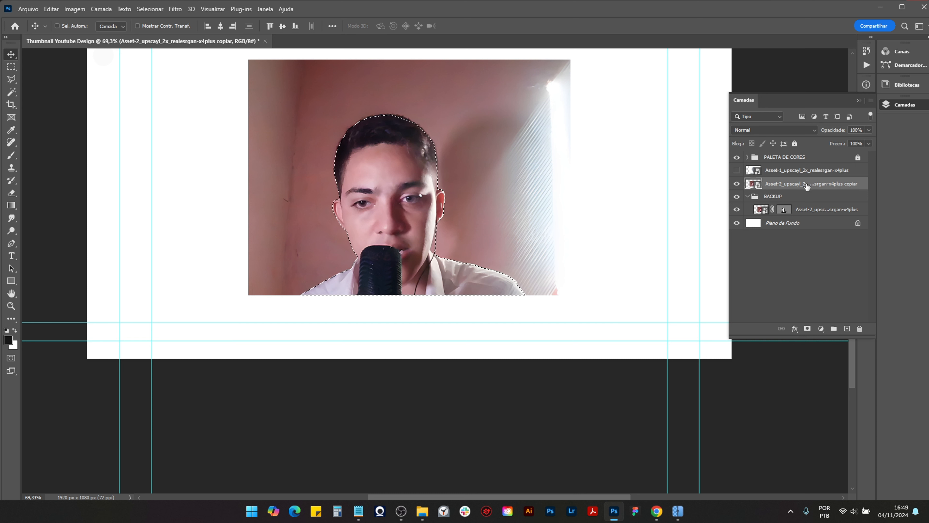
left_click(807, 329)
scroll(460, 253, "up", 1)
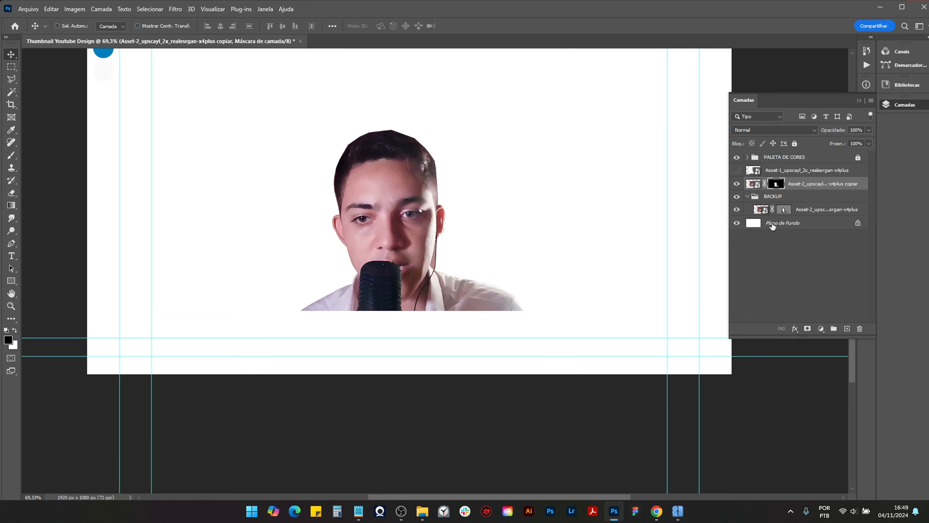
left_click(748, 197)
Step: Open the Asset-2 copy's layer mask in Select and Mask and ready the Refine Edge Brush at size 15
scroll(366, 176, "up", 3)
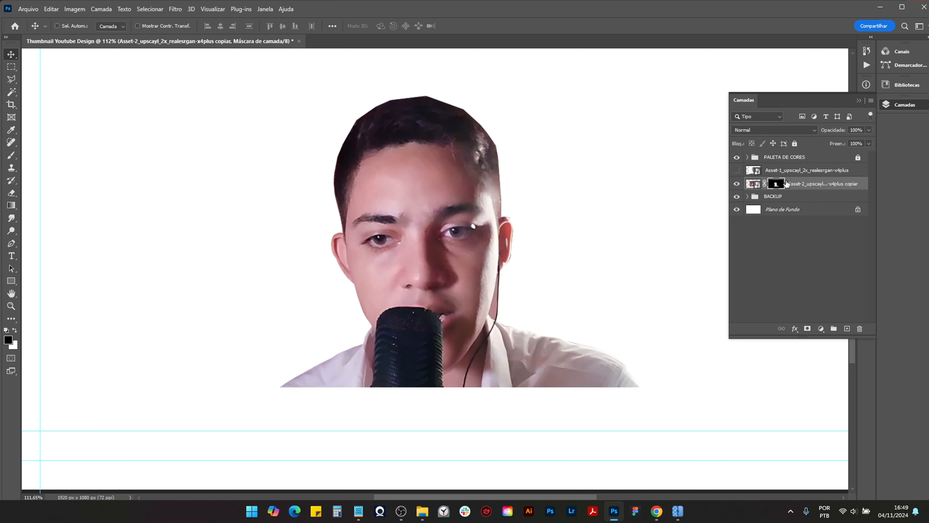
double_click(775, 185)
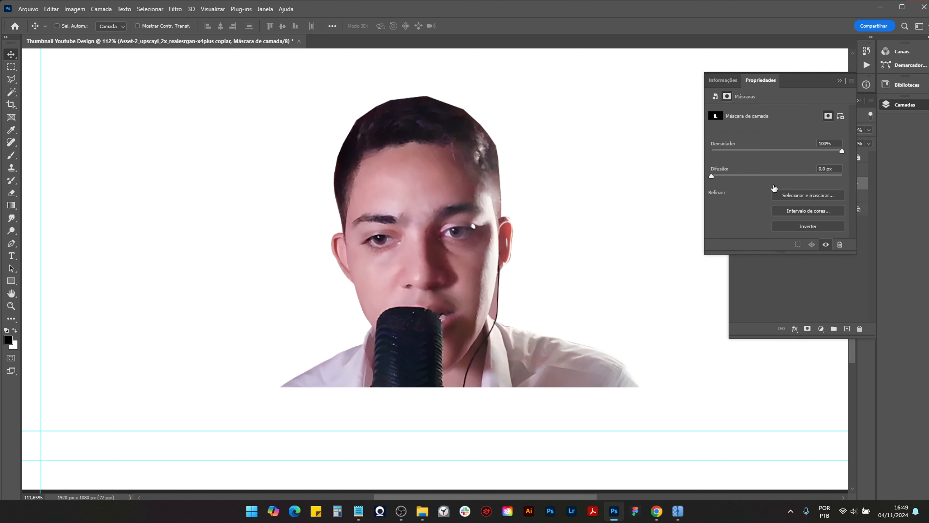
left_click(798, 195)
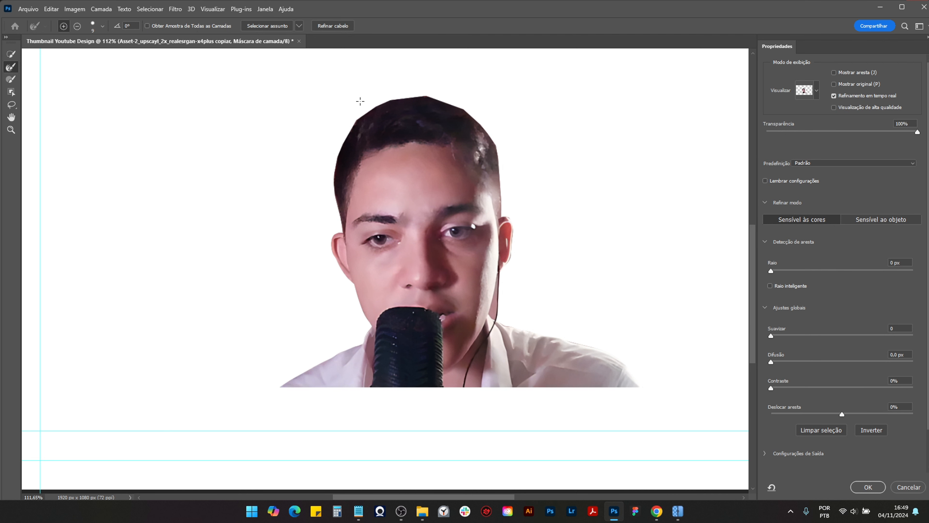
scroll(360, 101, "up", 5)
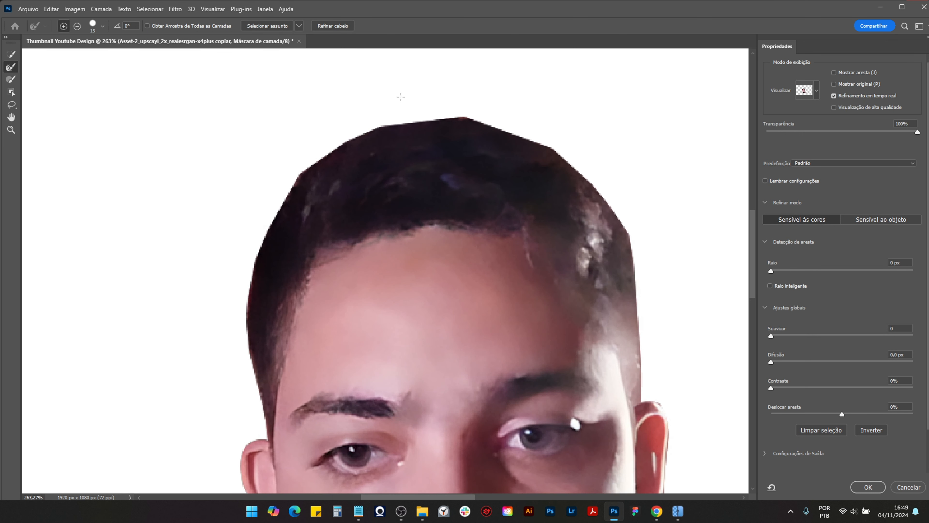
key("Caps_Lock")
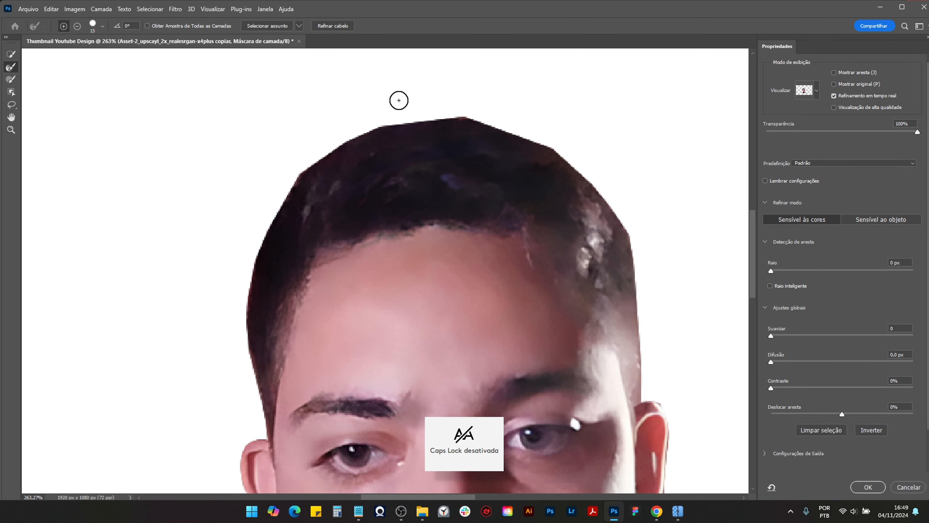
key("Caps_Lock")
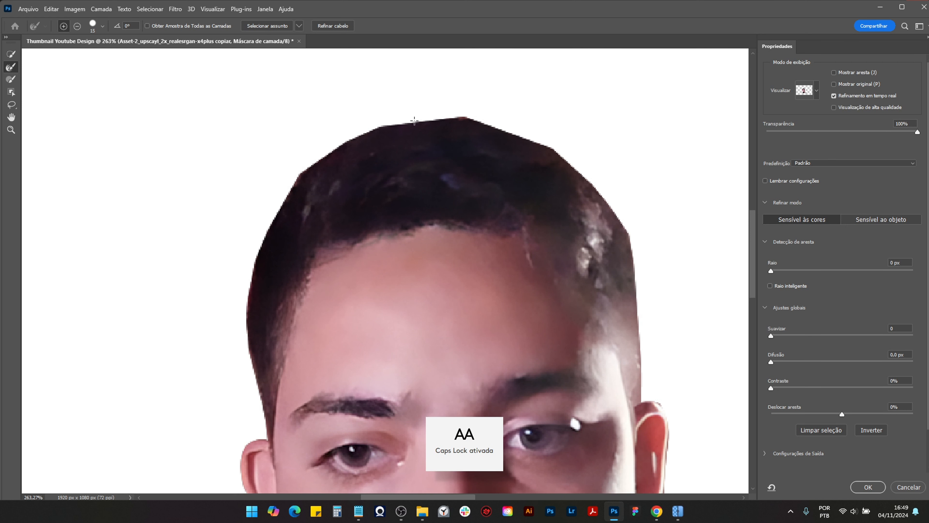
Step: Refine the mask edge along the whole hairline, from the crown down both sides of the head, and apply the refinement
mouse_move(423, 117)
left_mouse_down()
mouse_move(502, 113)
mouse_move(472, 115)
mouse_move(585, 154)
mouse_move(579, 145)
mouse_move(458, 118)
mouse_move(491, 112)
mouse_move(472, 119)
mouse_move(495, 120)
mouse_move(502, 134)
mouse_move(541, 143)
mouse_move(552, 158)
mouse_move(553, 144)
mouse_move(535, 143)
mouse_move(550, 142)
mouse_move(623, 233)
left_mouse_up()
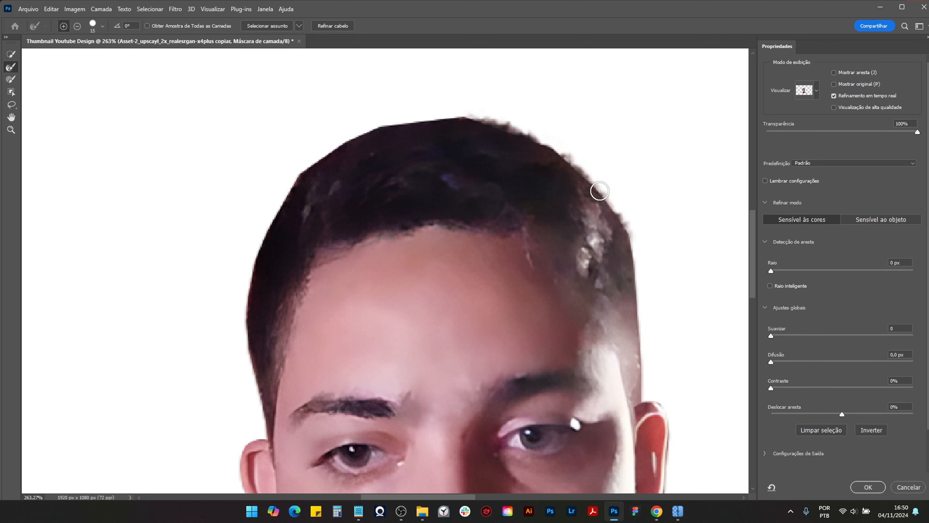
mouse_move(597, 181)
left_mouse_down()
mouse_move(499, 160)
mouse_move(437, 118)
mouse_move(460, 120)
mouse_move(462, 106)
mouse_move(440, 124)
mouse_move(431, 113)
mouse_move(426, 123)
mouse_move(416, 115)
mouse_move(418, 125)
mouse_move(412, 116)
mouse_move(408, 131)
mouse_move(394, 118)
mouse_move(392, 128)
mouse_move(393, 111)
mouse_move(377, 137)
mouse_move(355, 128)
mouse_move(366, 137)
mouse_move(329, 151)
mouse_move(334, 159)
mouse_move(293, 167)
mouse_move(311, 172)
mouse_move(279, 202)
mouse_move(306, 187)
mouse_move(349, 137)
mouse_move(306, 183)
mouse_move(313, 189)
mouse_move(300, 205)
mouse_move(313, 193)
mouse_move(292, 224)
mouse_move(307, 211)
mouse_move(295, 228)
mouse_move(310, 219)
mouse_move(287, 247)
left_mouse_up()
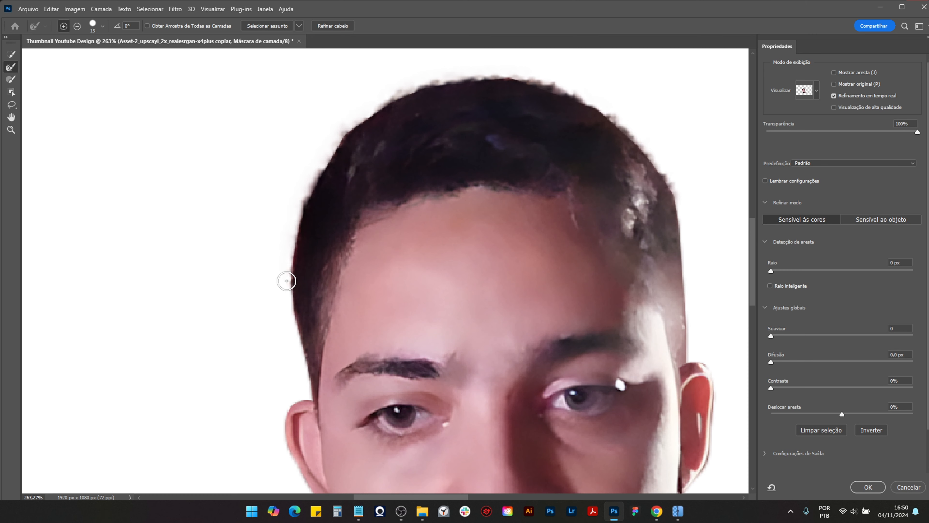
left_click_drag(286, 280, 290, 278)
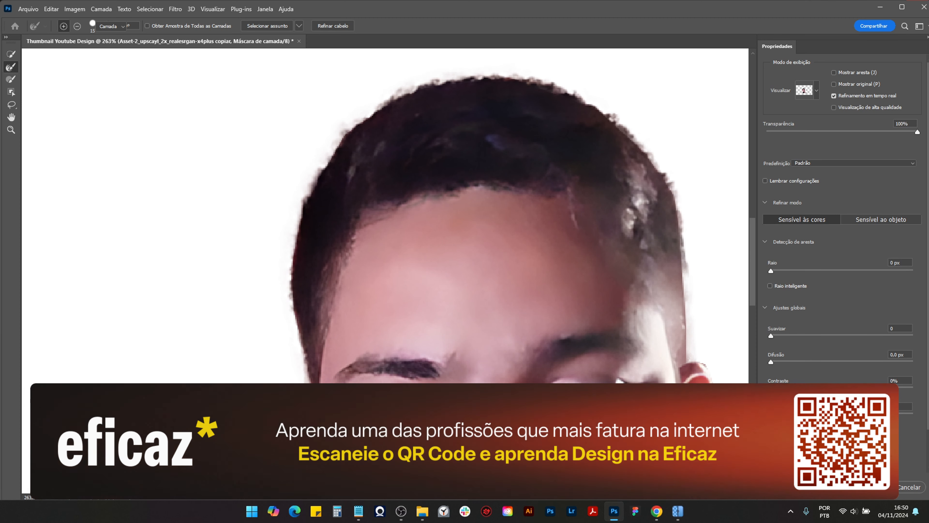
key("Return")
scroll(379, 238, "down", 7)
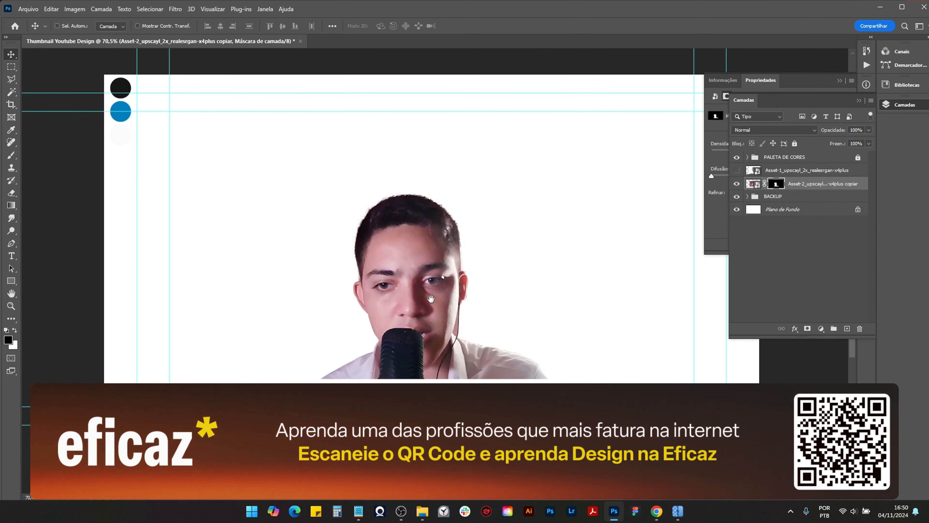
scroll(442, 126, "up", 3)
scroll(442, 130, "down", 3)
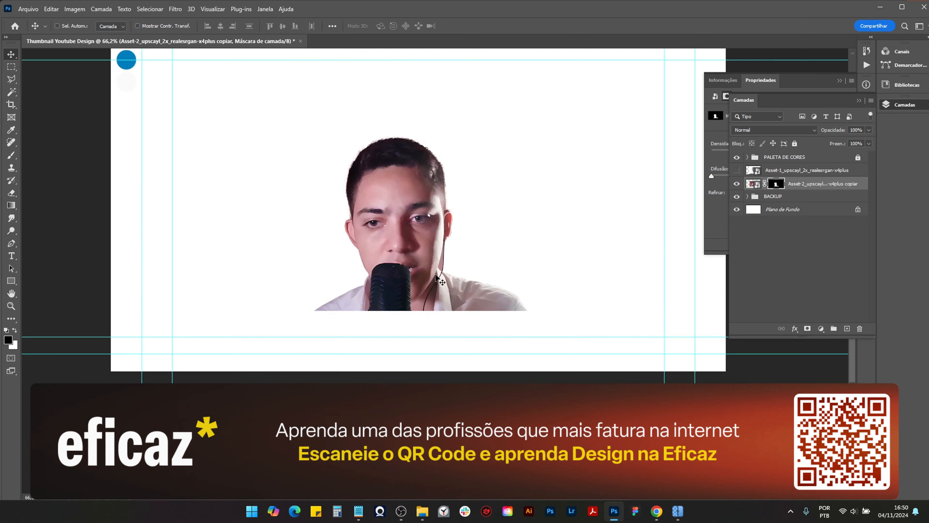
Step: Select the leftover pink background gap between the neck and the earphone cable with the Magic Wand
scroll(475, 203, "up", 7)
scroll(474, 203, "up", 5)
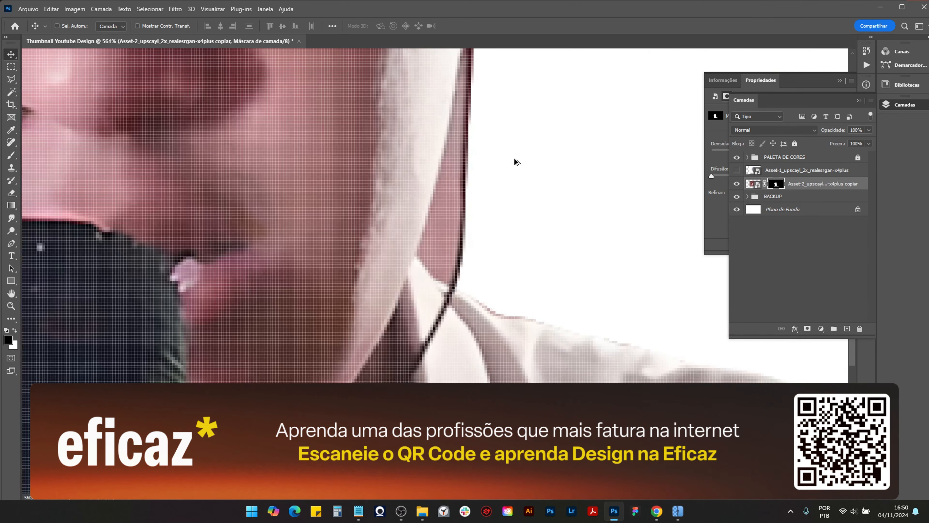
left_click(11, 93)
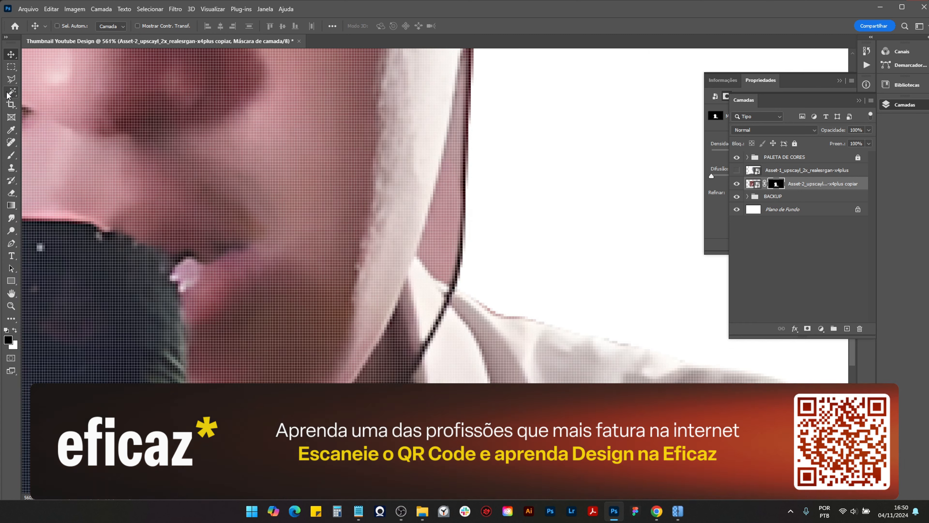
left_click(436, 212)
scroll(436, 213, "down", 4)
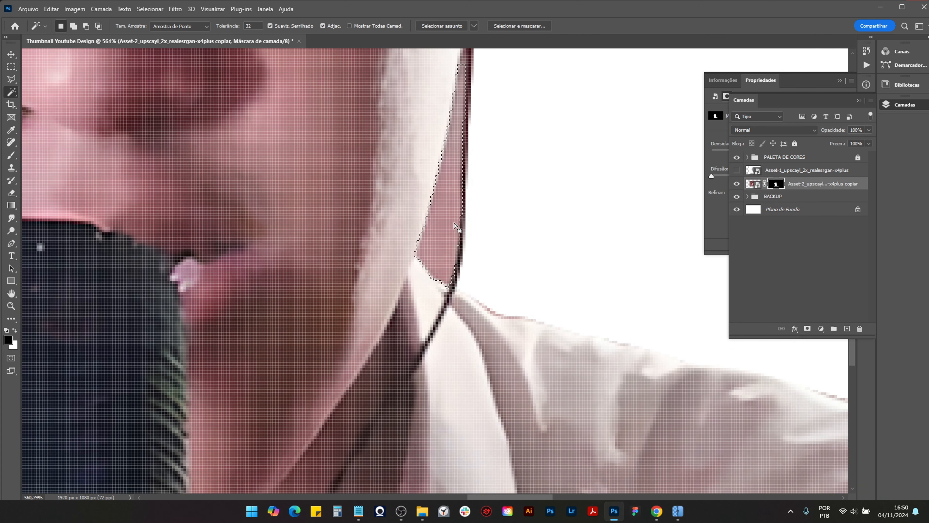
scroll(464, 156, "up", 3)
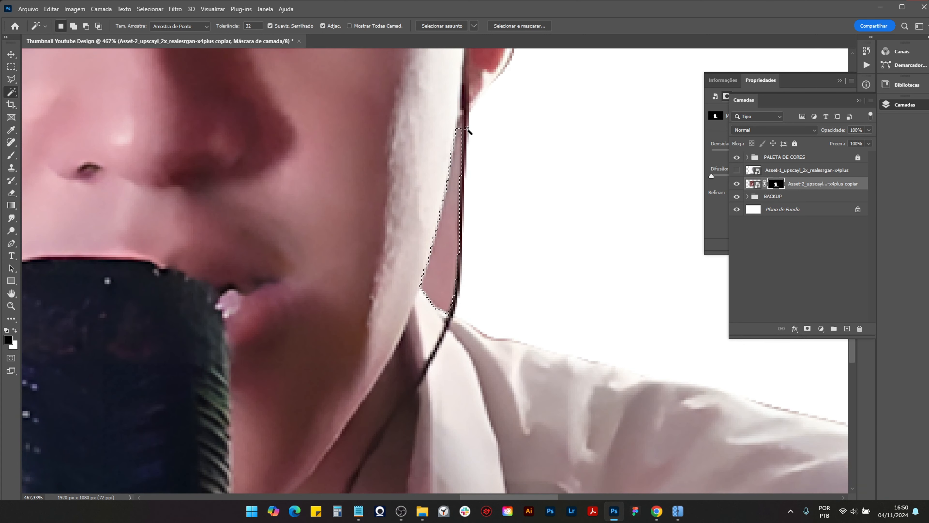
scroll(461, 139, "up", 4)
scroll(458, 145, "down", 4)
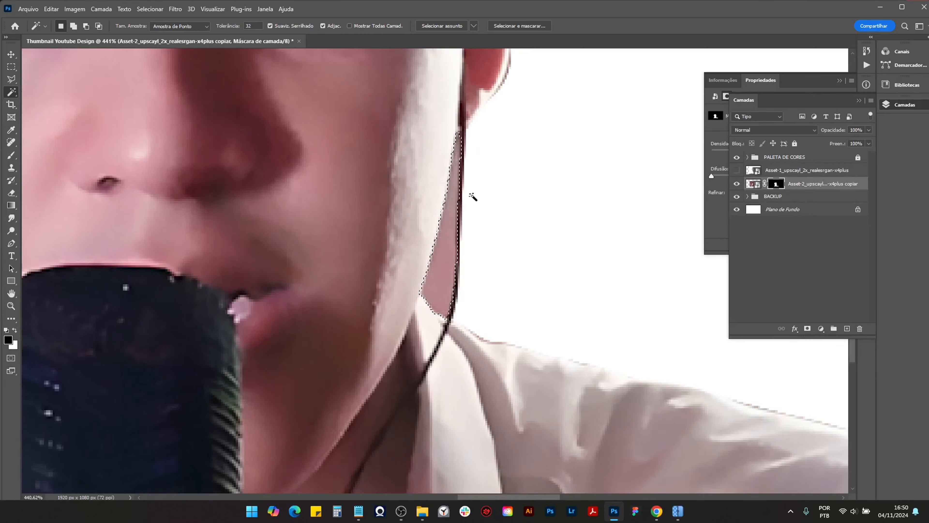
scroll(489, 179, "up", 3)
Step: Paint the selected gap black on the Asset-2 copy's layer mask with the Brush and hide the BACKUP group
key("b")
scroll(461, 188, "down", 2)
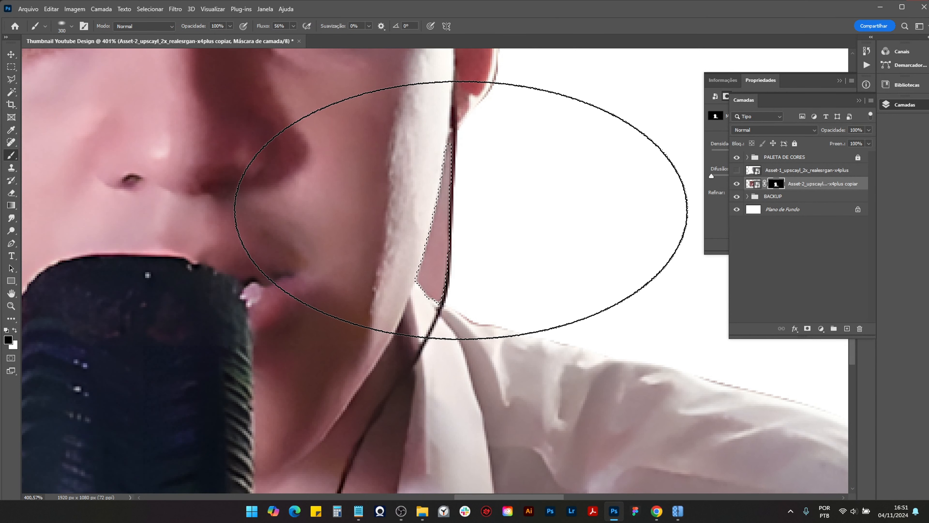
scroll(451, 220, "down", 3)
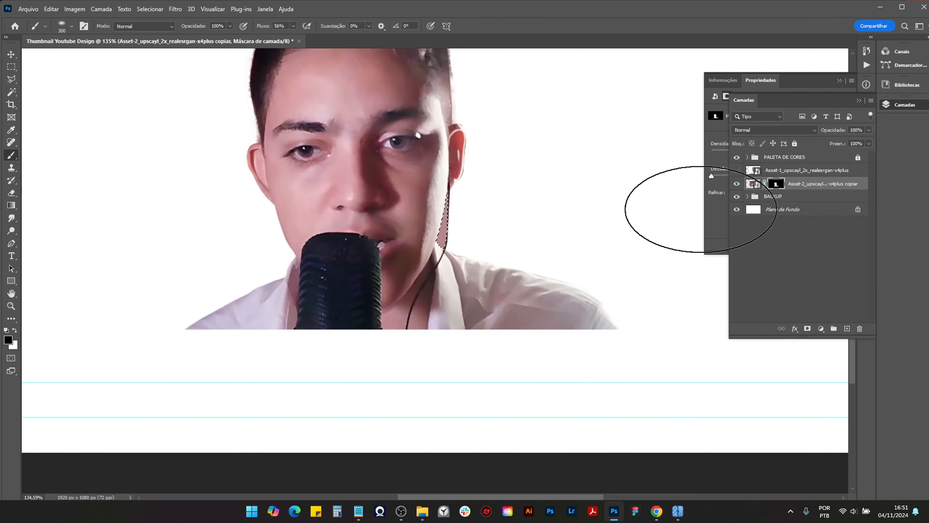
left_click(737, 196)
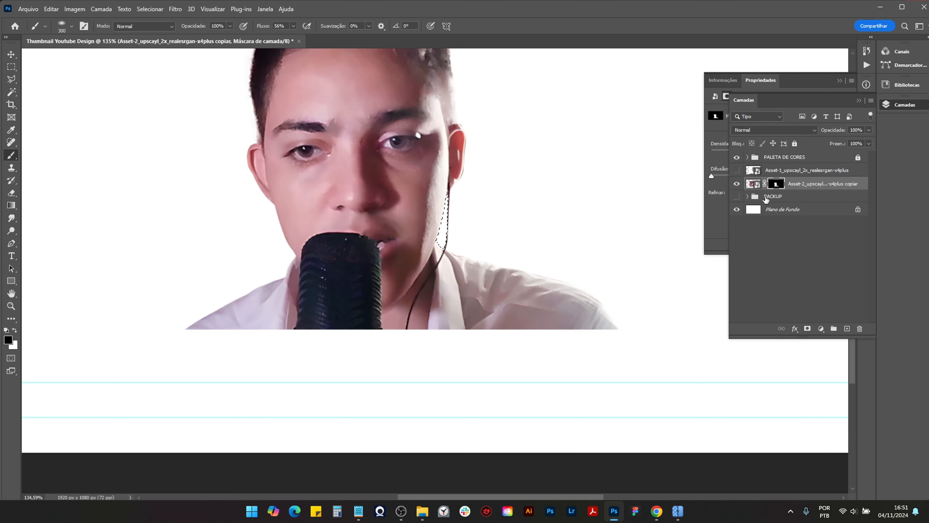
Step: Lock the BACKUP group completely and select the Plano de Fundo layer
left_click(778, 198)
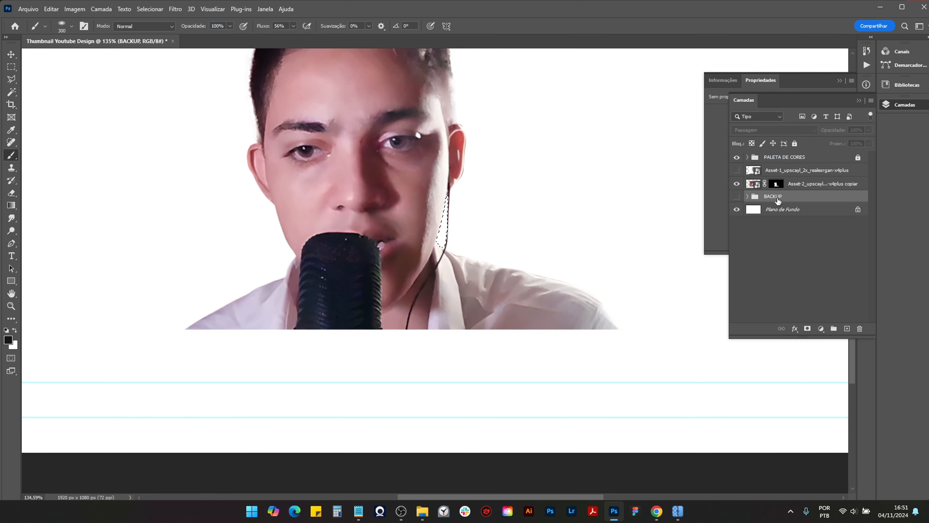
left_click(794, 144)
left_click(795, 210)
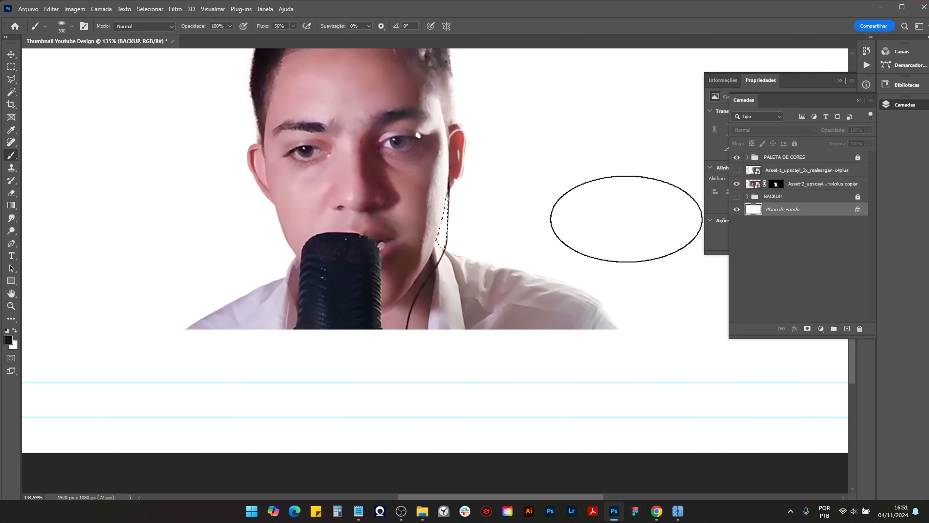
Step: Clear the selection between the neck and the earphone cable and return to the Move tool
scroll(499, 229, "down", 3)
left_click(10, 85)
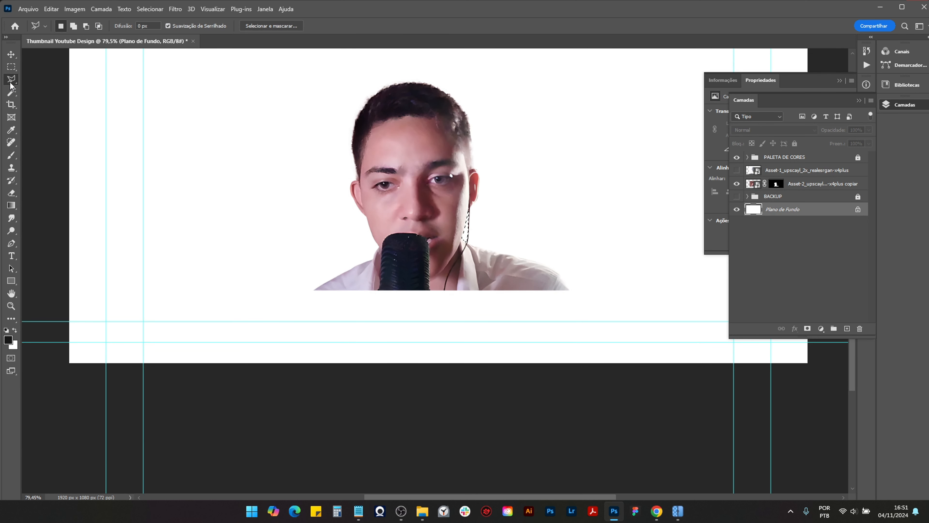
left_click(40, 78)
left_click(11, 54)
scroll(369, 224, "down", 3)
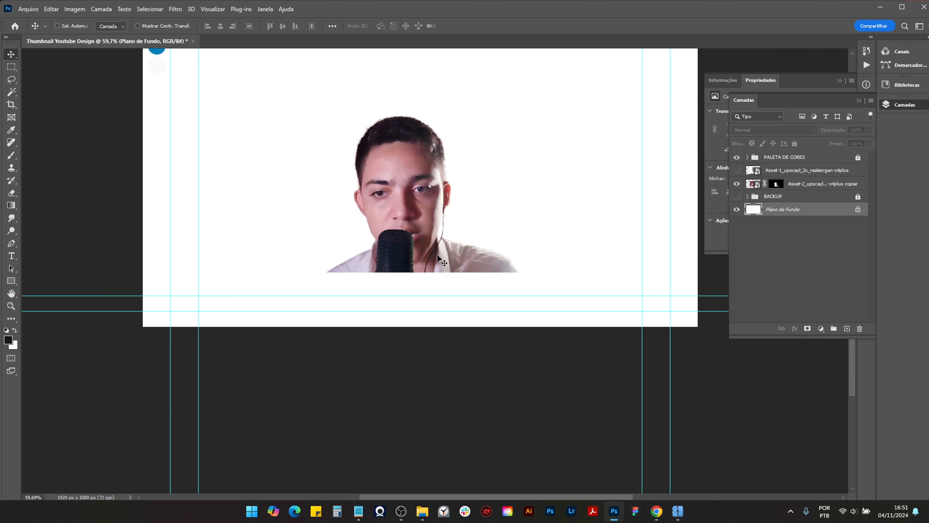
scroll(432, 215, "up", 4)
scroll(483, 191, "down", 4)
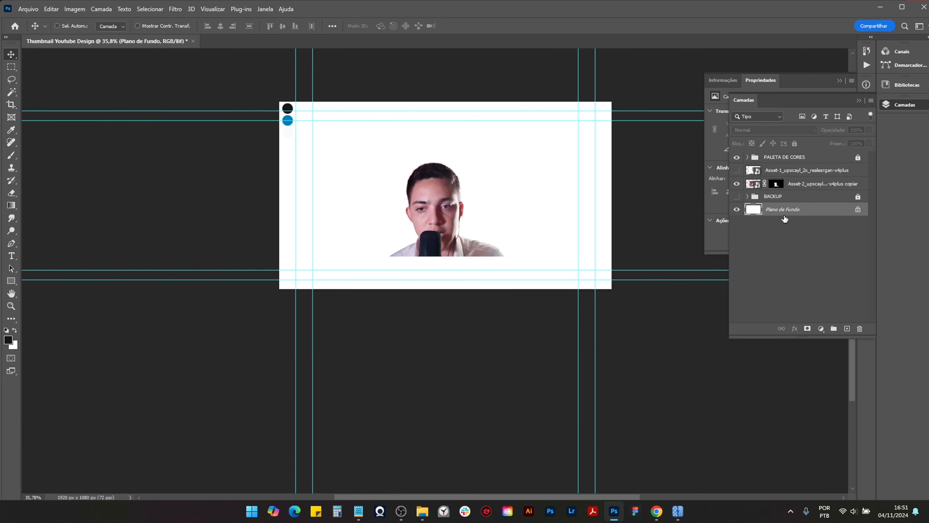
Step: Enlarge the Asset-2 copy to about 1752 px wide and place it on the canvas's right side, its base on the lower edge
left_click(833, 187)
scroll(545, 203, "up", 2)
key("ctrl+t")
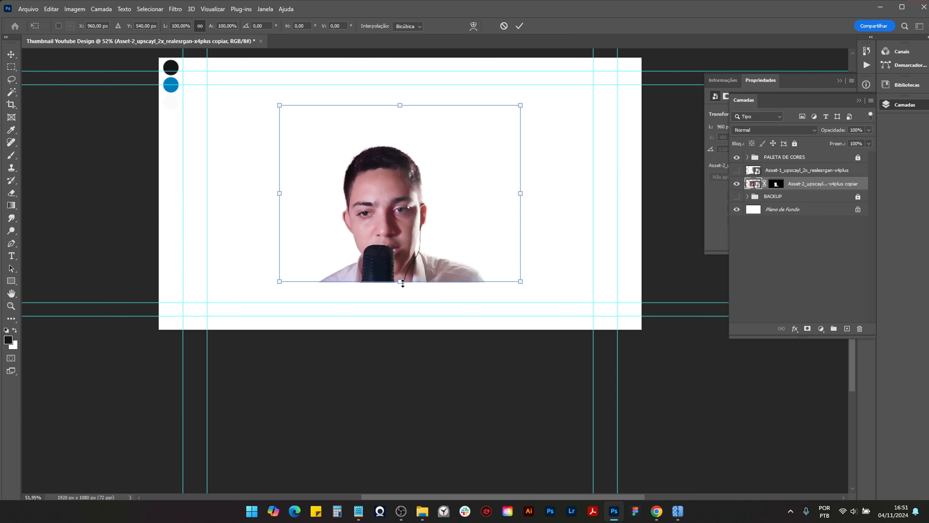
left_click_drag(402, 282, 400, 427)
left_click_drag(414, 235, 516, 162)
key("Return")
scroll(491, 163, "down", 3)
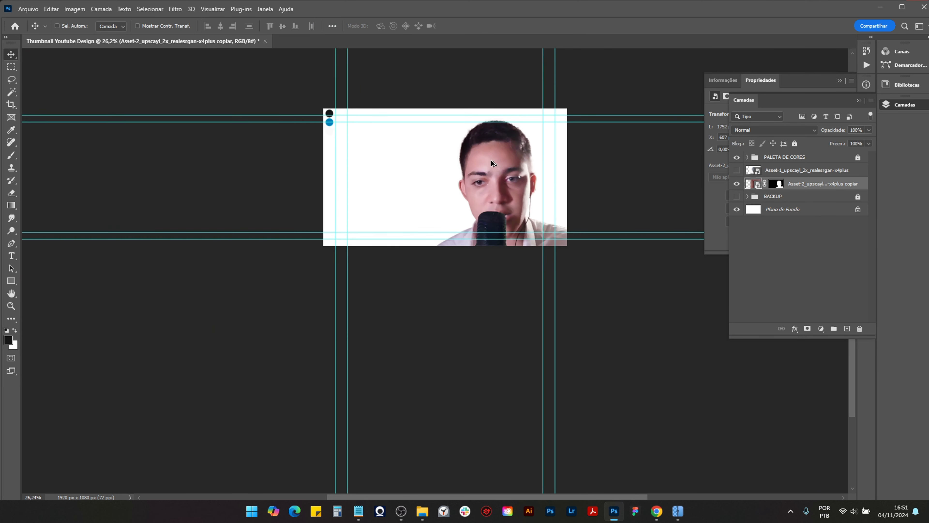
Step: Scale the Asset-2 copy up slightly to about 1796 px wide
scroll(492, 163, "down", 1)
scroll(483, 157, "up", 2)
key("ctrl+t")
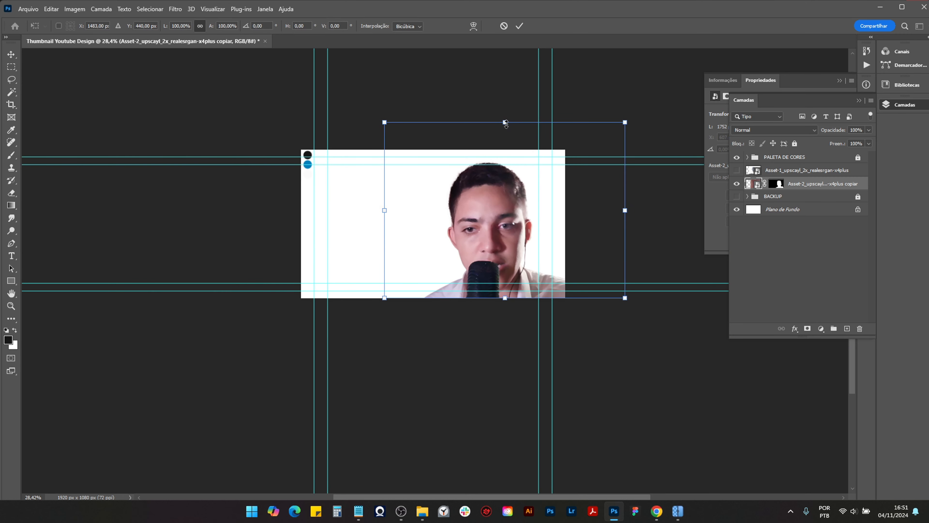
left_click_drag(506, 123, 505, 119)
key("Return")
scroll(496, 187, "up", 8)
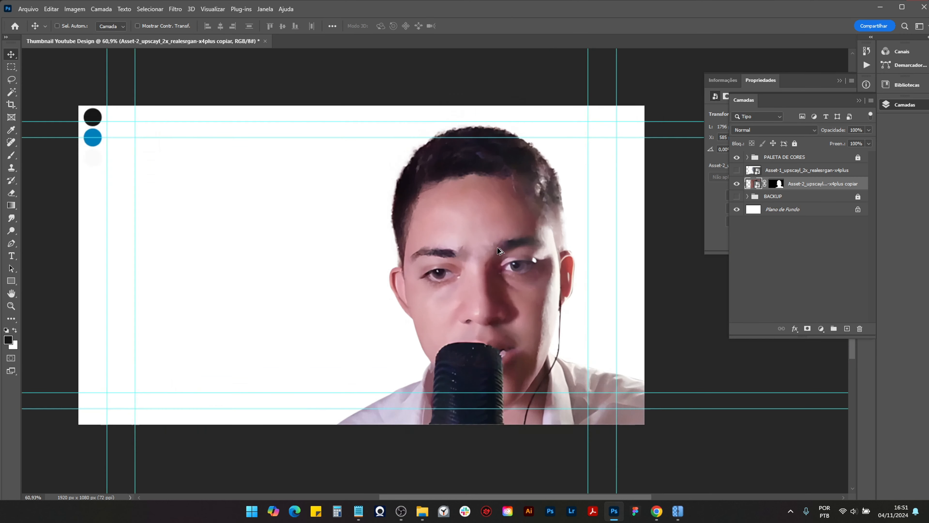
scroll(499, 250, "up", 1)
scroll(500, 251, "down", 5)
scroll(416, 228, "up", 2)
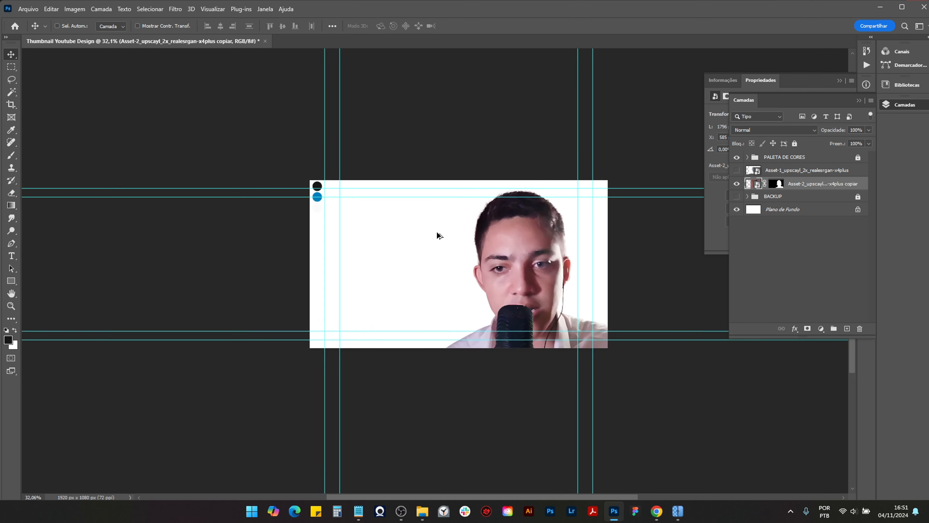
scroll(442, 237, "up", 3)
Step: Add a gradient fill layer above Plano de Fundo using the basic preset Do Primeiro Plano para o Plano de Fundo
left_click(807, 210)
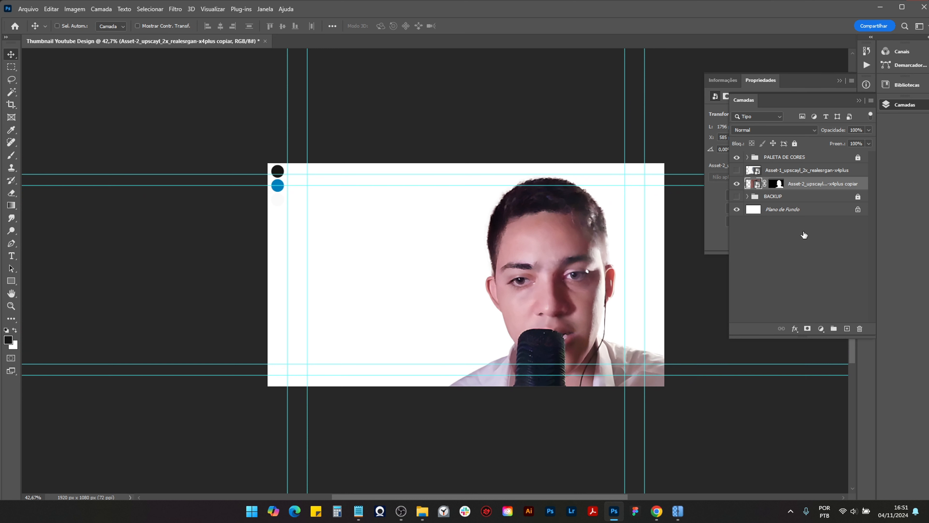
left_click(821, 329)
left_click(836, 167)
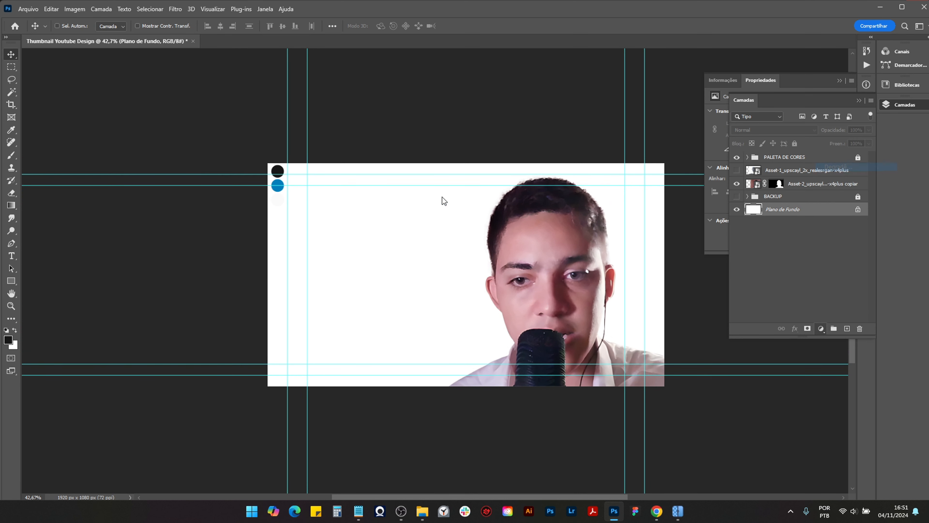
left_click(662, 210)
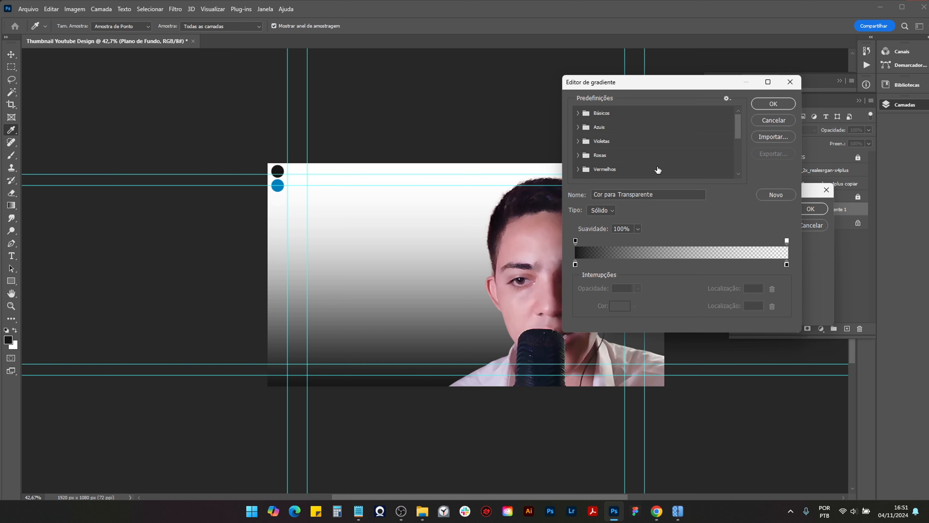
left_click(760, 121)
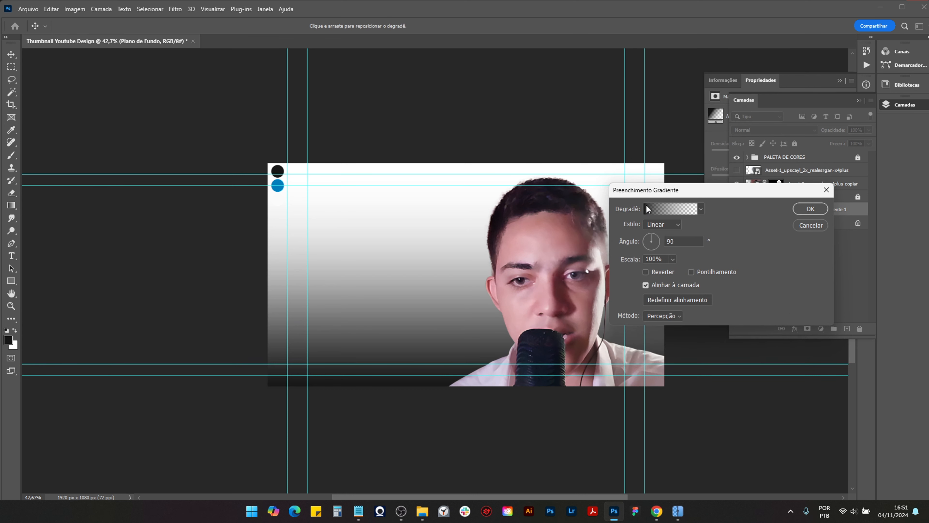
left_click(664, 208)
left_click(578, 114)
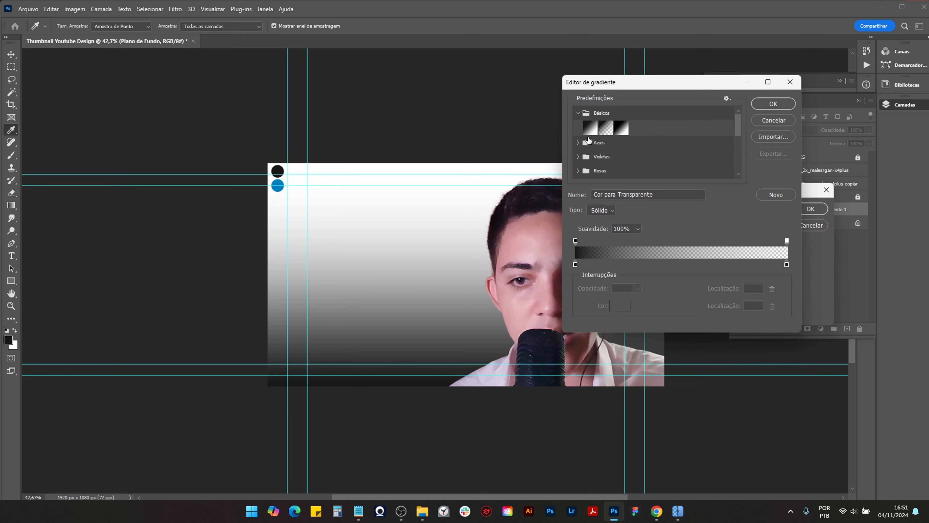
left_click(590, 131)
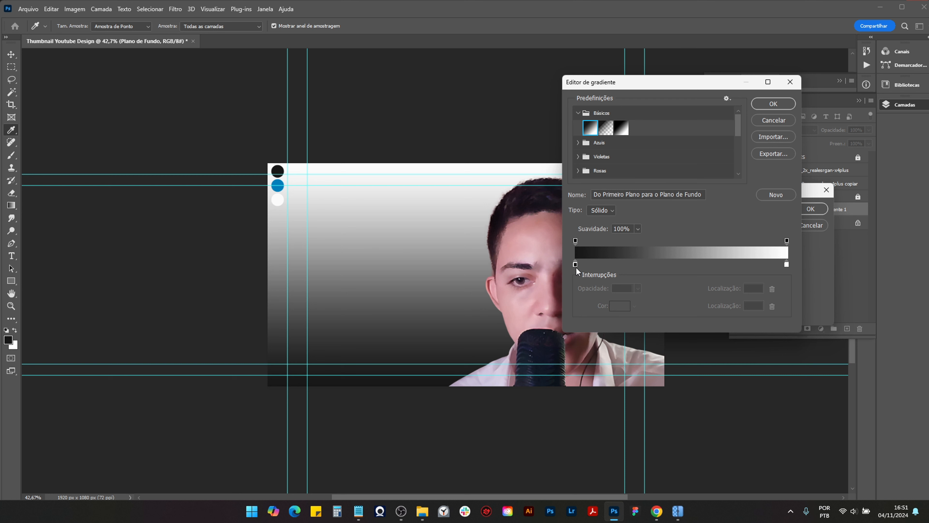
Step: Confirm 161616 as the colour of the gradient's starting stop
double_click(575, 264)
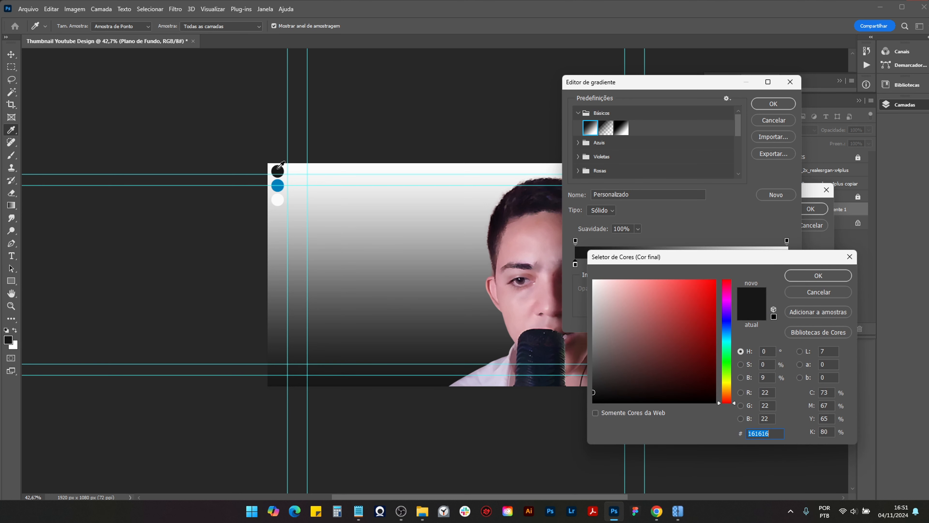
left_click(807, 279)
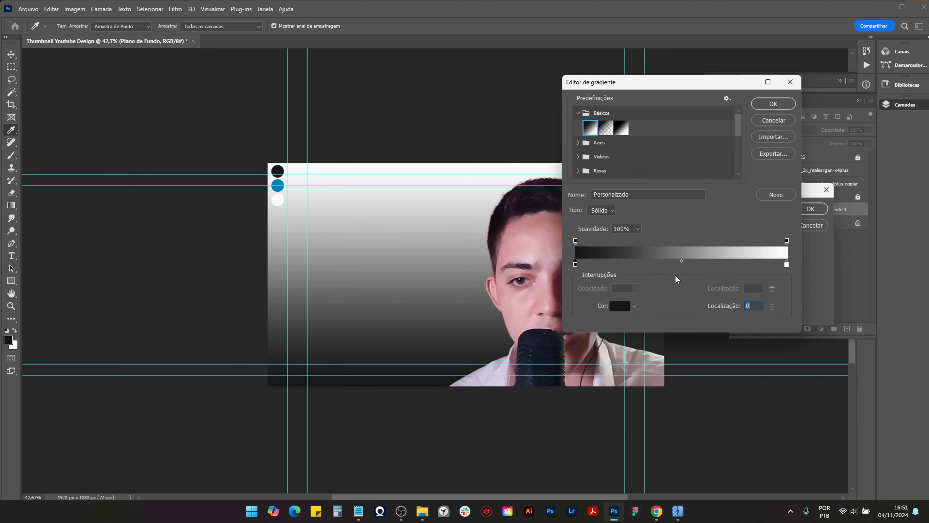
double_click(575, 264)
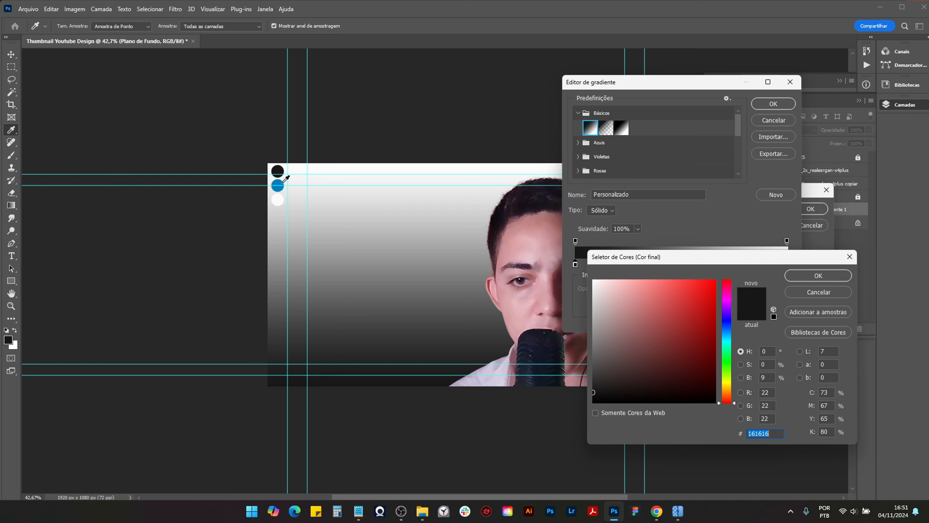
key("Return")
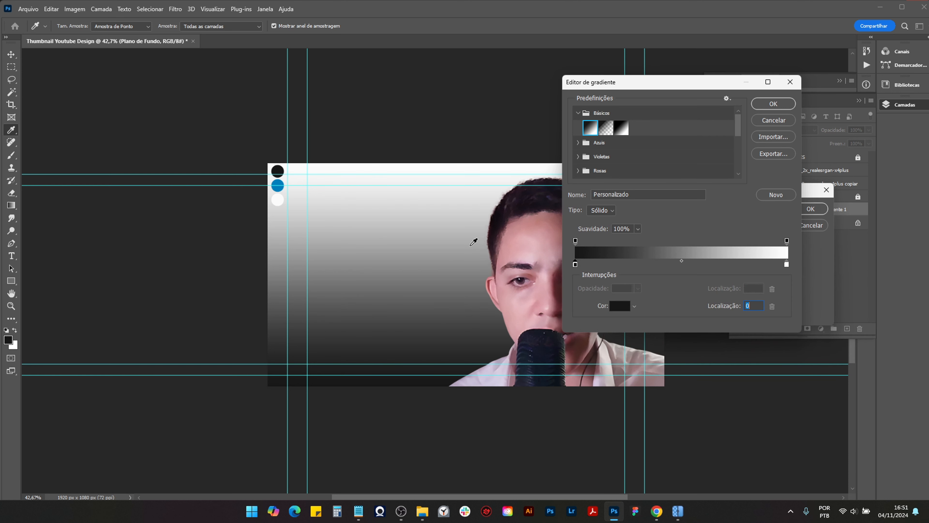
Step: Sample the palette's black swatch for the gradient's end stop, brighten it to about 2a2a2a, and accept the gradient
double_click(787, 267)
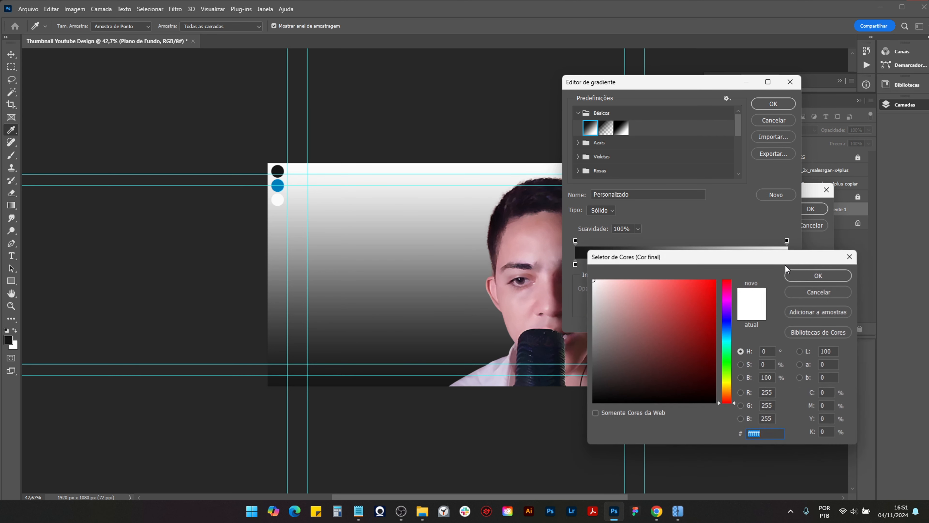
left_click(280, 169)
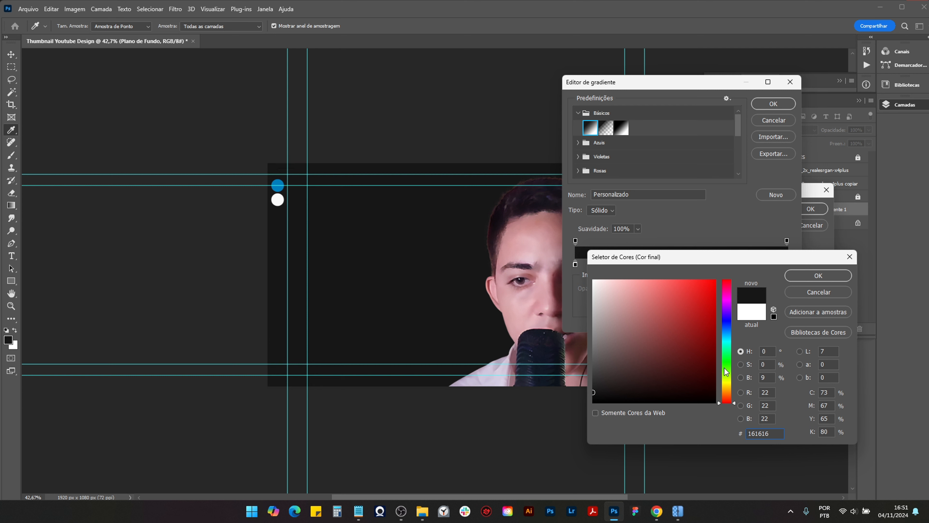
left_click(741, 365)
left_click(740, 378)
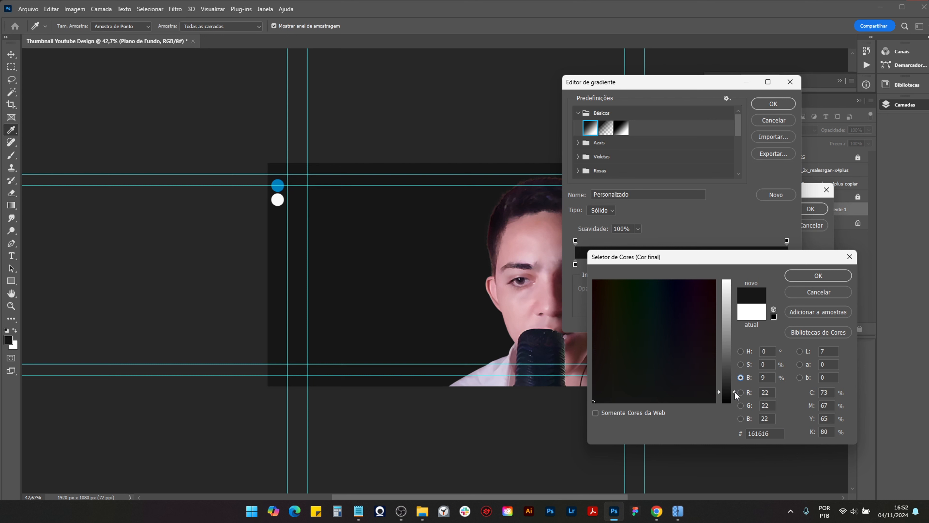
mouse_move(734, 392)
left_mouse_down()
mouse_move(735, 375)
mouse_move(734, 385)
left_mouse_up()
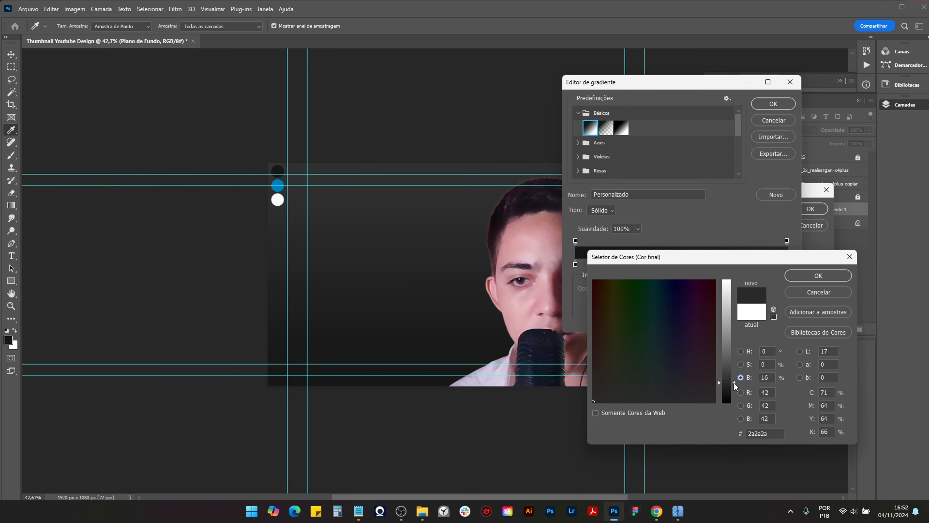
left_click(801, 277)
left_click(763, 108)
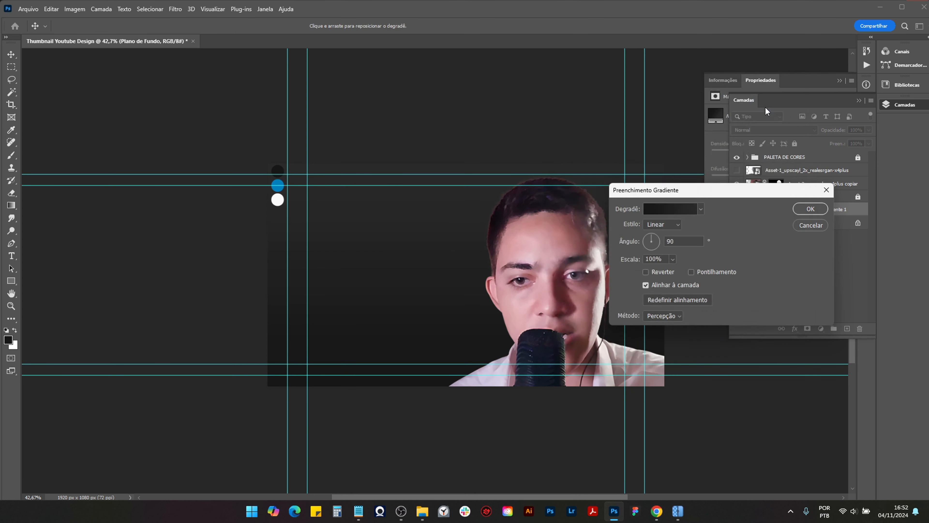
Step: Make the gradient fill radial and reversed with a scale of 136%, and apply it
left_click(662, 224)
left_click(657, 233)
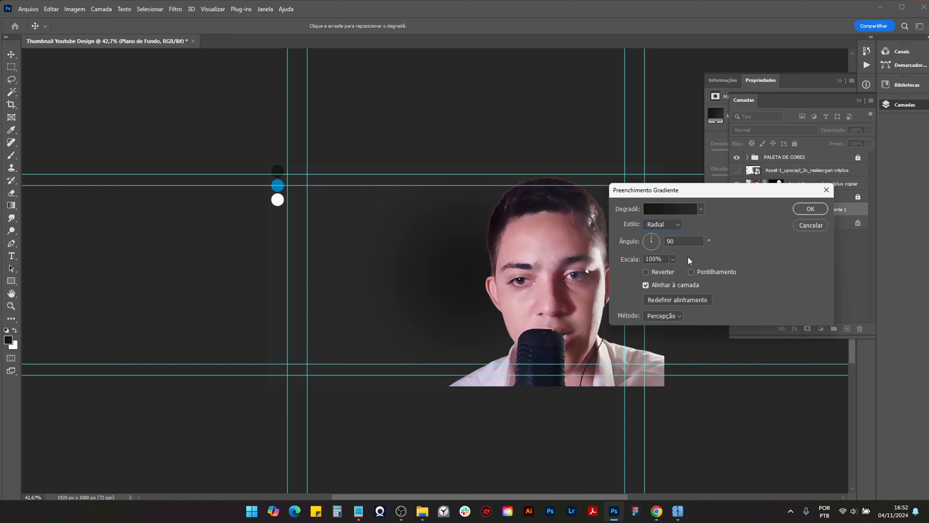
left_click(646, 272)
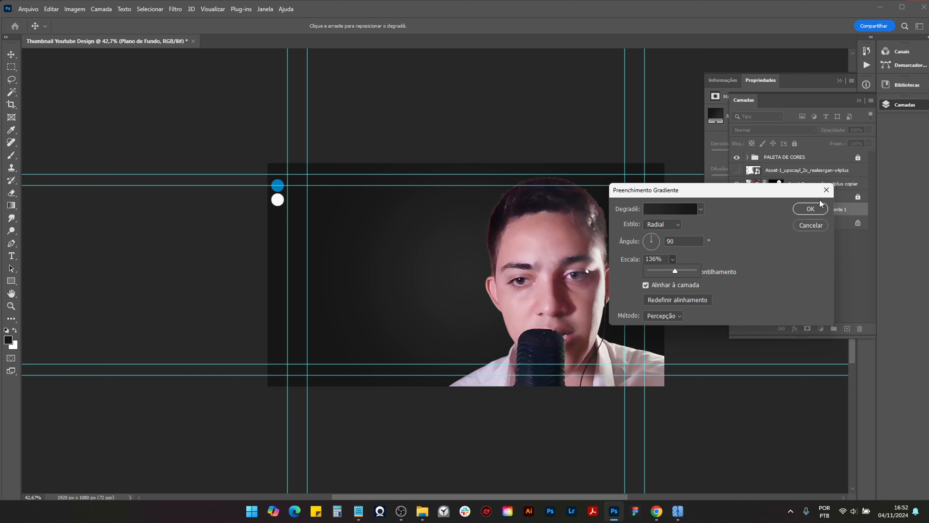
left_click(811, 208)
Step: Inspect the portrait cutout and its edges against the dark gradient background
scroll(442, 183, "down", 4)
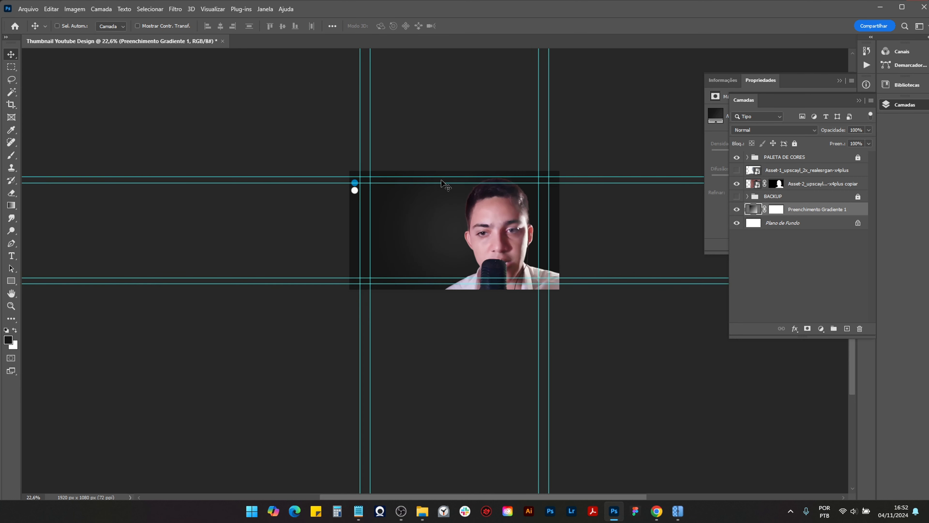
scroll(461, 198, "up", 2)
scroll(461, 198, "up", 4)
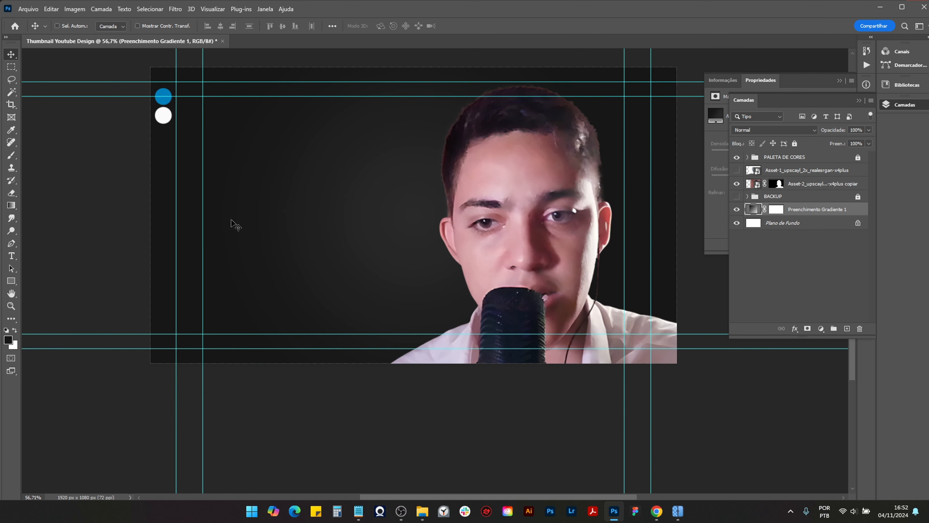
scroll(332, 235, "down", 1)
left_click_drag(357, 228, 376, 242)
scroll(626, 204, "up", 5)
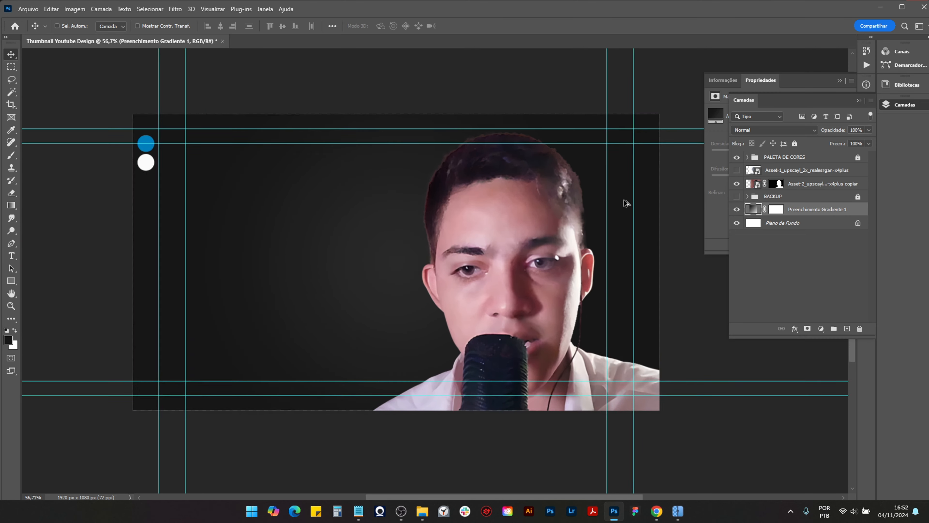
scroll(587, 214, "down", 5)
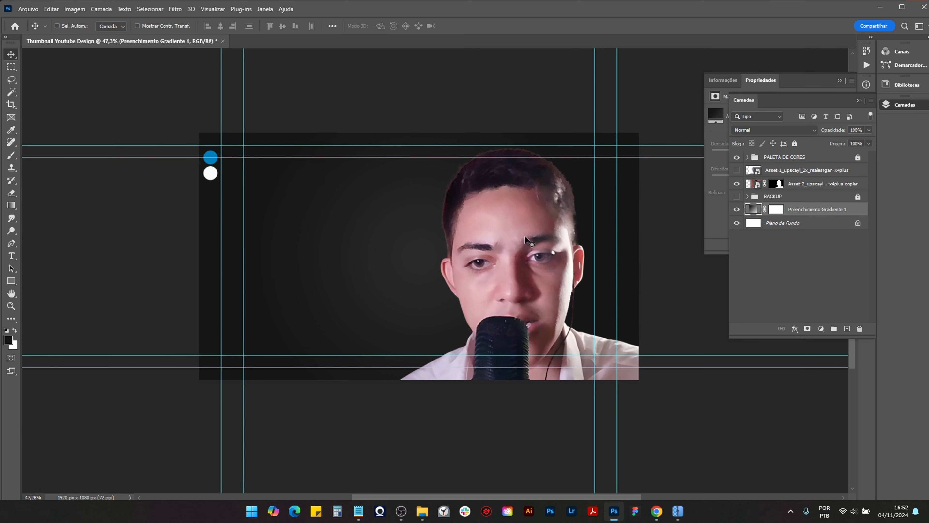
scroll(565, 224, "up", 1)
Step: Add a Hue/Saturation adjustment layer above the Asset-2 copy and clip it to that layer
left_click(580, 245, "ctrl")
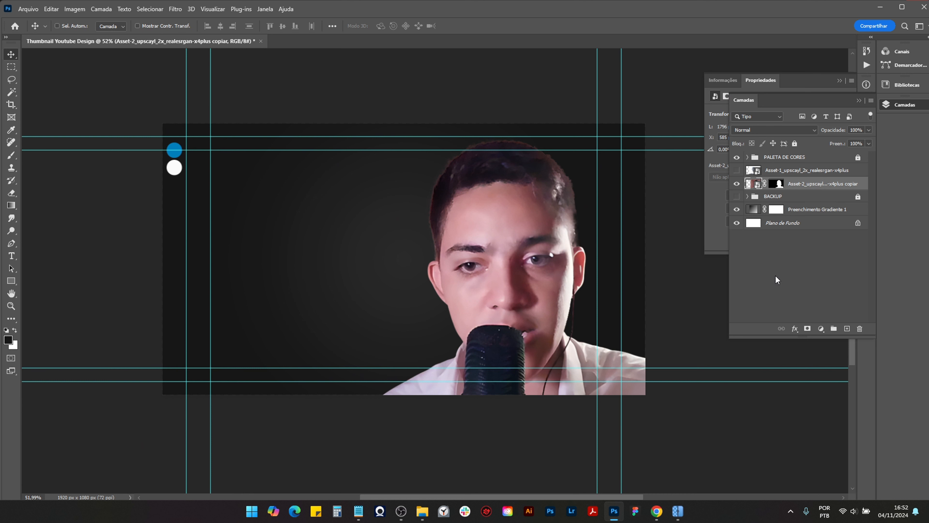
left_click(821, 328)
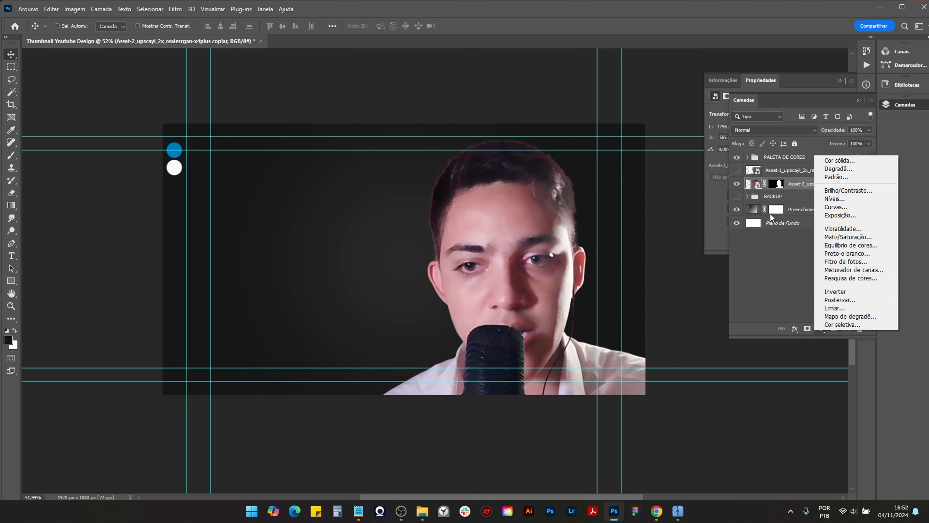
left_click(841, 238)
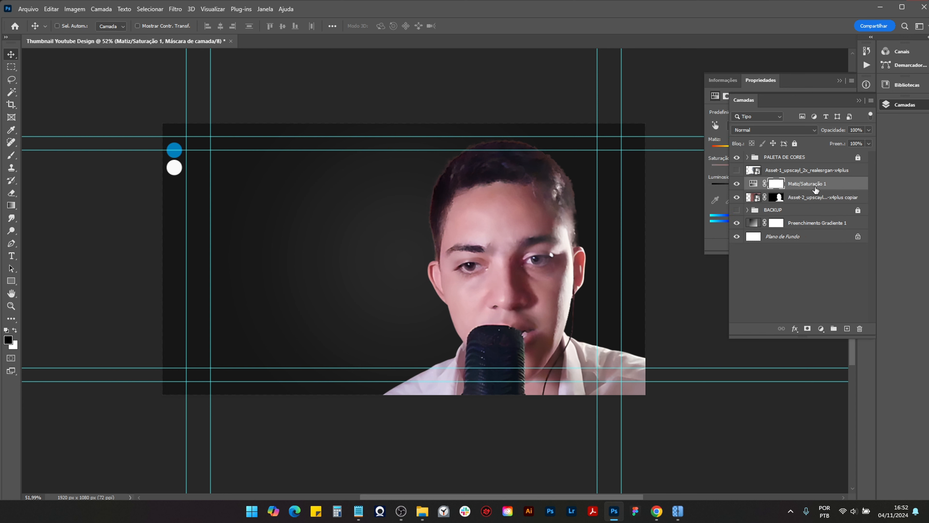
right_click(815, 188)
left_click(719, 276)
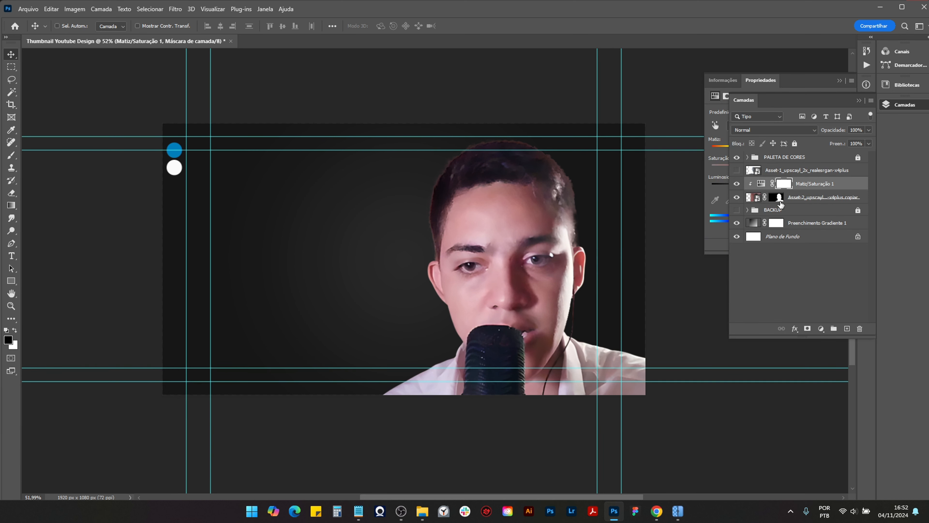
Step: Set the portrait's Hue/Saturation adjustment to hue +7 and saturation -10
left_click(761, 185)
left_click(762, 84)
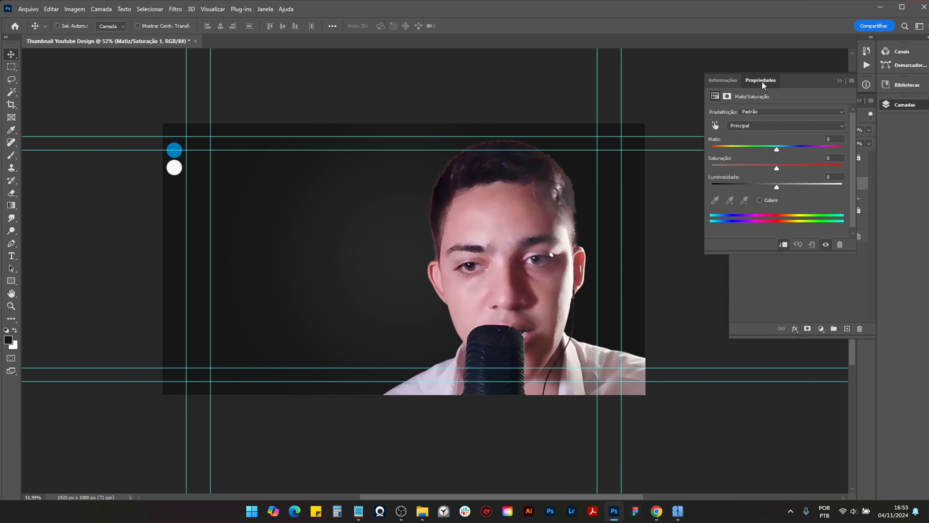
left_click(859, 100)
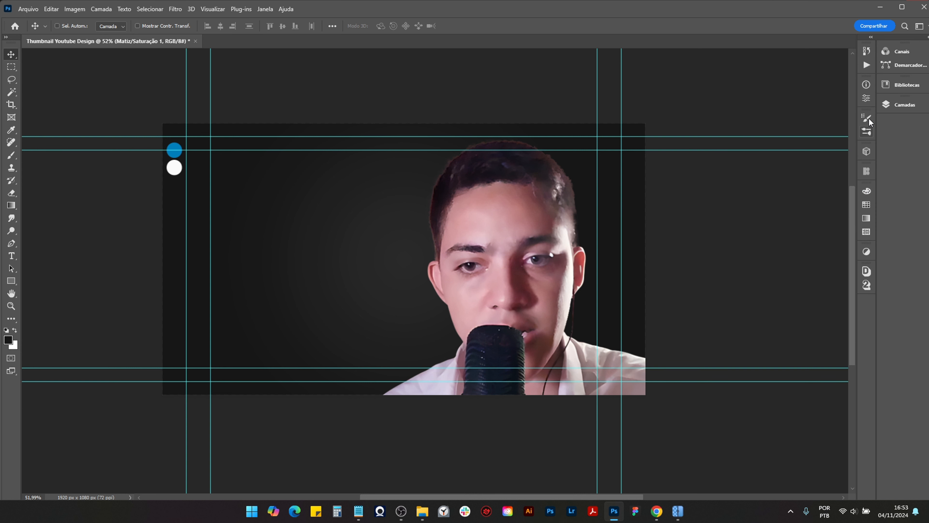
left_click(866, 99)
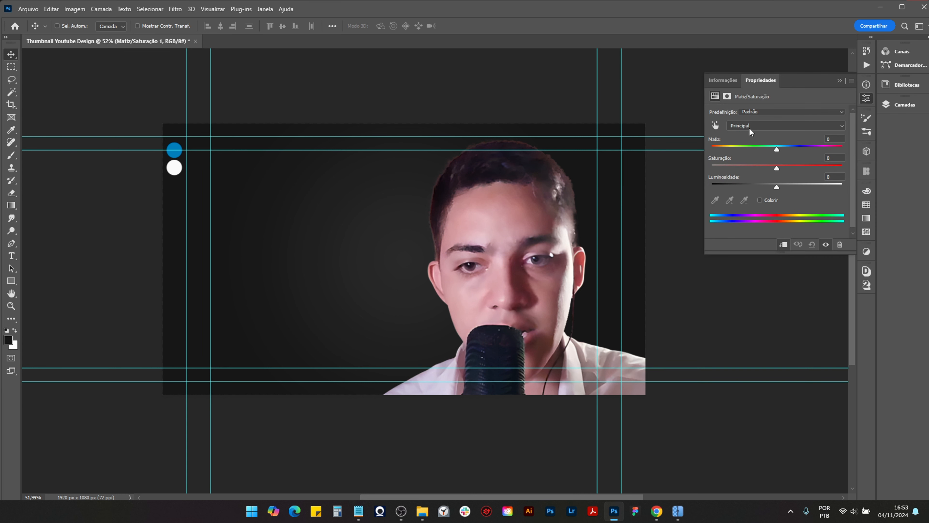
mouse_move(777, 152)
left_mouse_down()
mouse_move(767, 152)
mouse_move(778, 150)
left_mouse_up()
left_click_drag(778, 148, 781, 145)
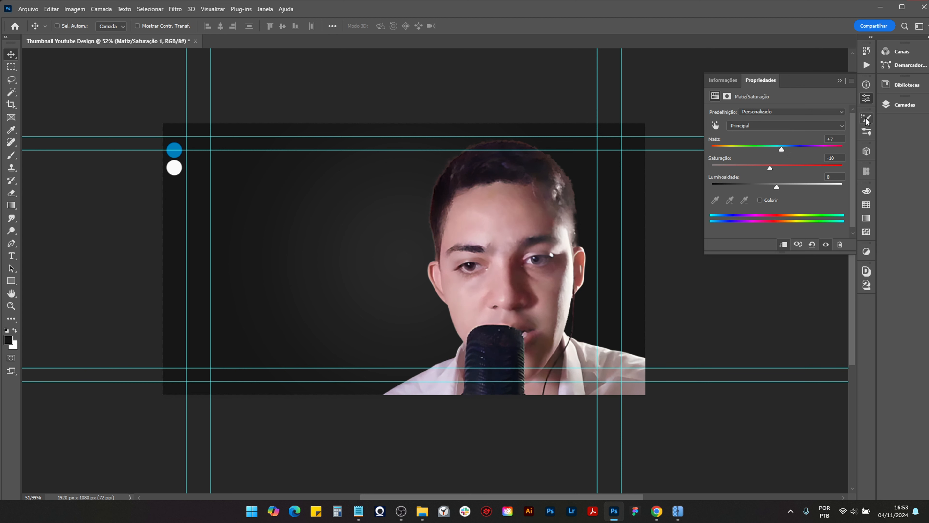
scroll(544, 282, "down", 1)
scroll(545, 282, "down", 1)
scroll(549, 284, "up", 3)
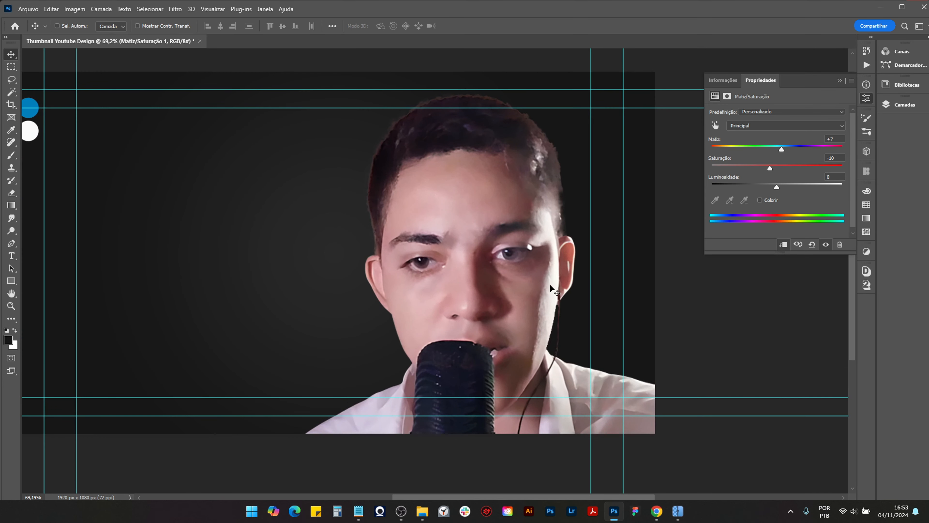
Step: Add a Curves adjustment layer clipped to the Asset-2 copy and place it above the Hue/Saturation layer
left_click(905, 110)
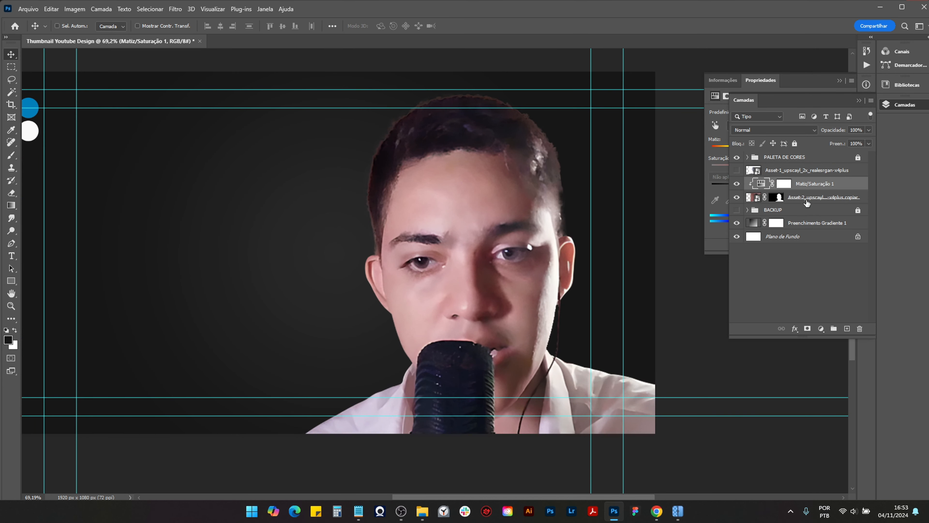
left_click(802, 198)
left_click(821, 328)
left_click(836, 201)
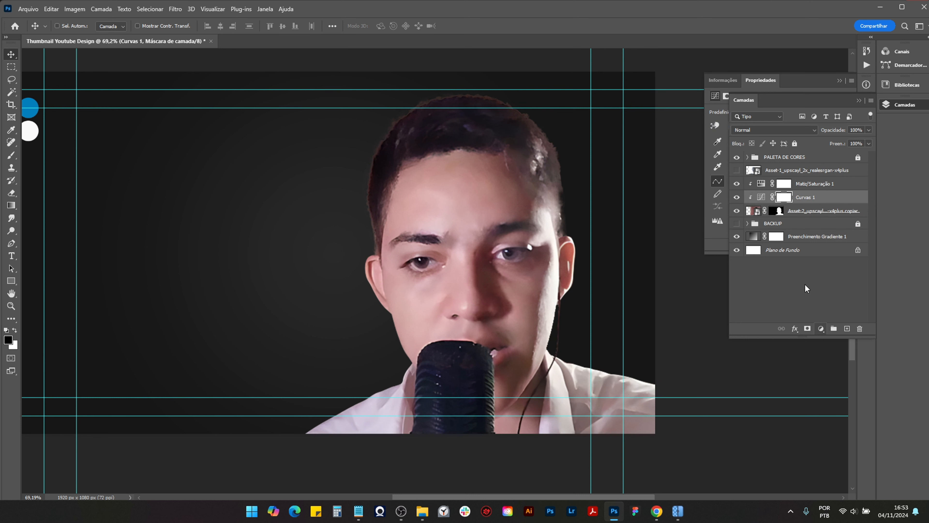
left_click(811, 199)
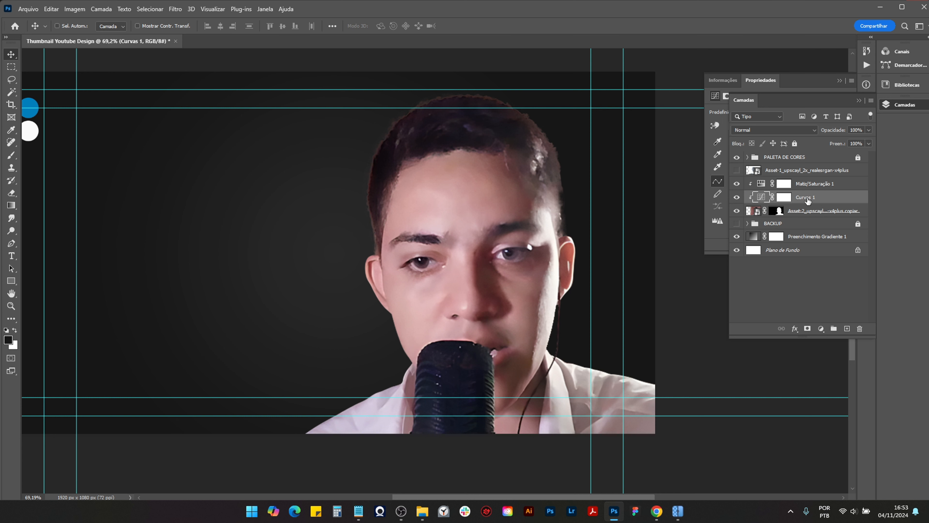
left_click_drag(803, 198, 812, 178)
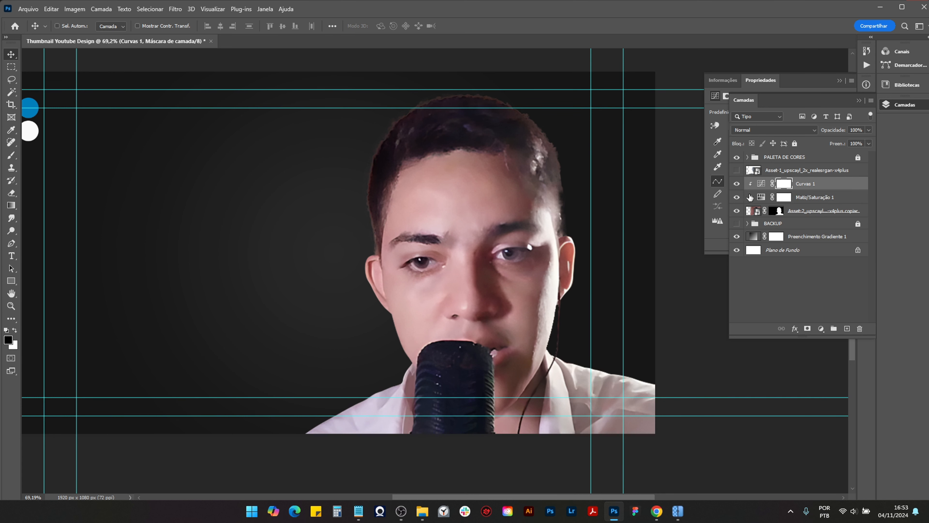
right_click(833, 191)
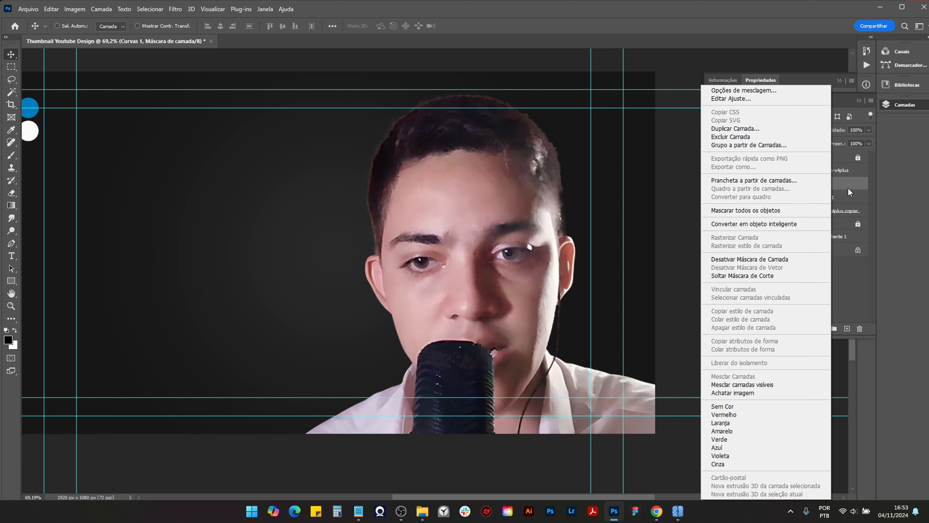
left_click(839, 192)
Step: Shape the Curves adjustment's RGB curve with a shadow point and a raised highlight point to increase contrast
double_click(764, 85)
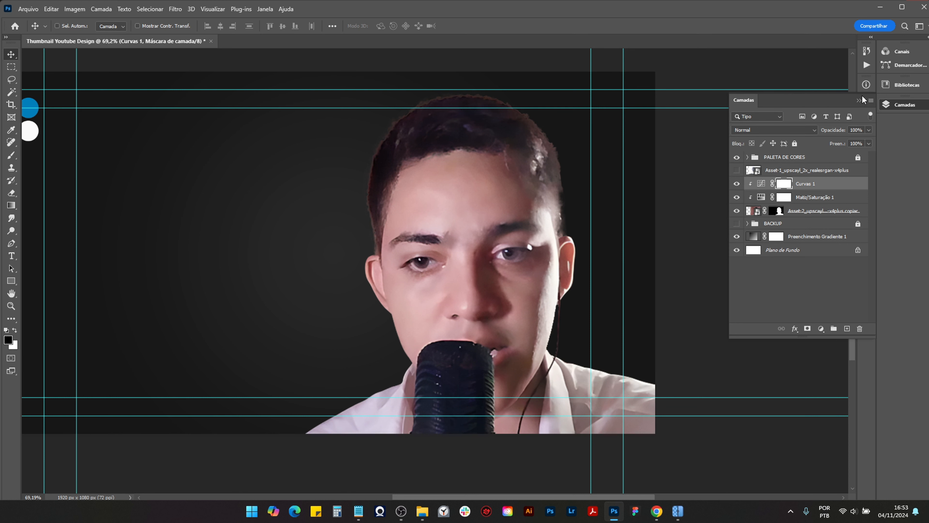
left_click(859, 101)
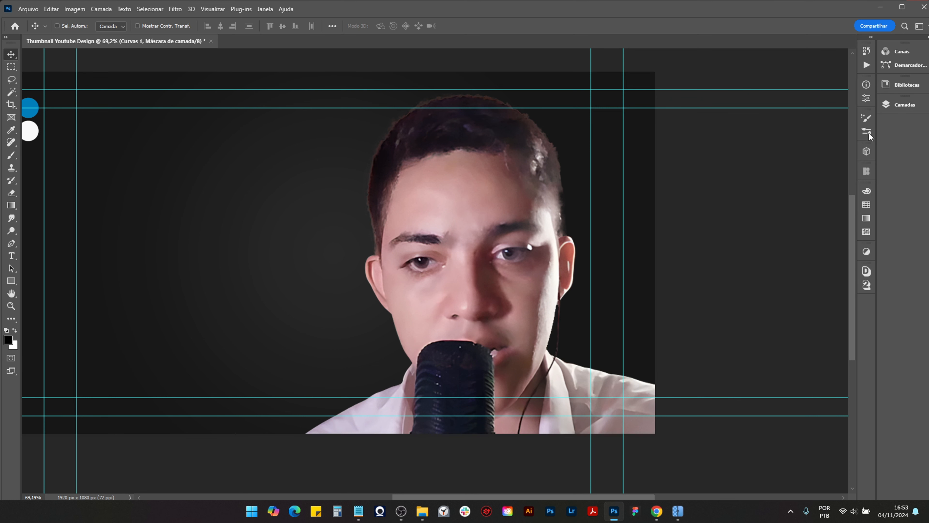
left_click(866, 98)
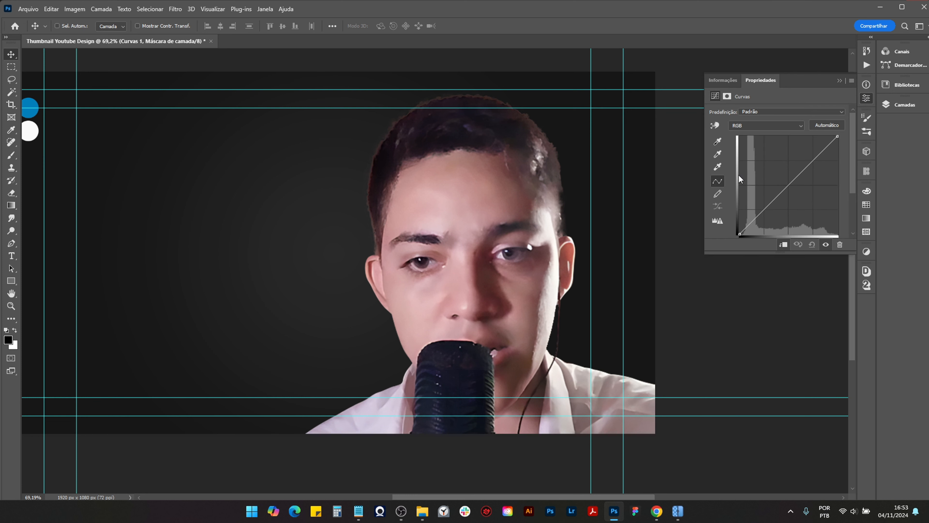
left_click_drag(762, 209, 767, 210)
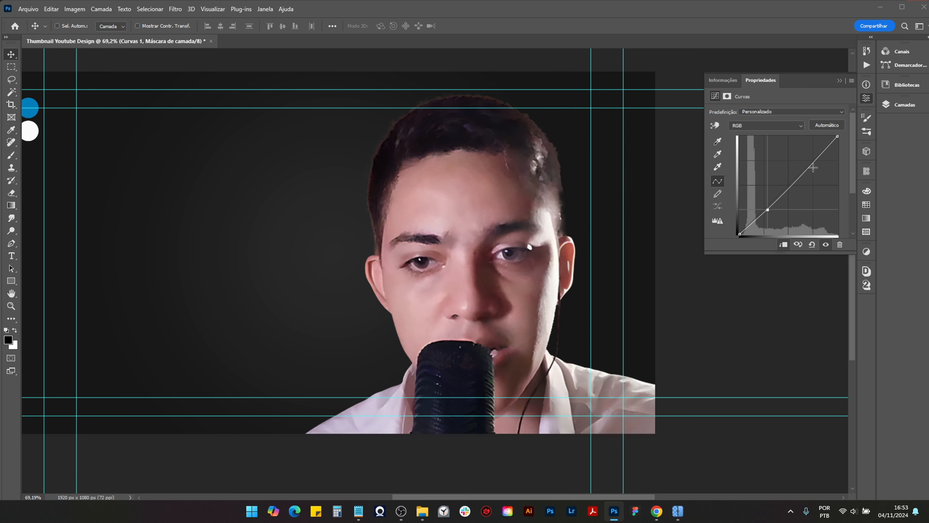
left_click(819, 156)
left_click_drag(818, 154, 815, 155)
Step: Lower the highlight end point of the red channel in the Curves adjustment
left_click(749, 126)
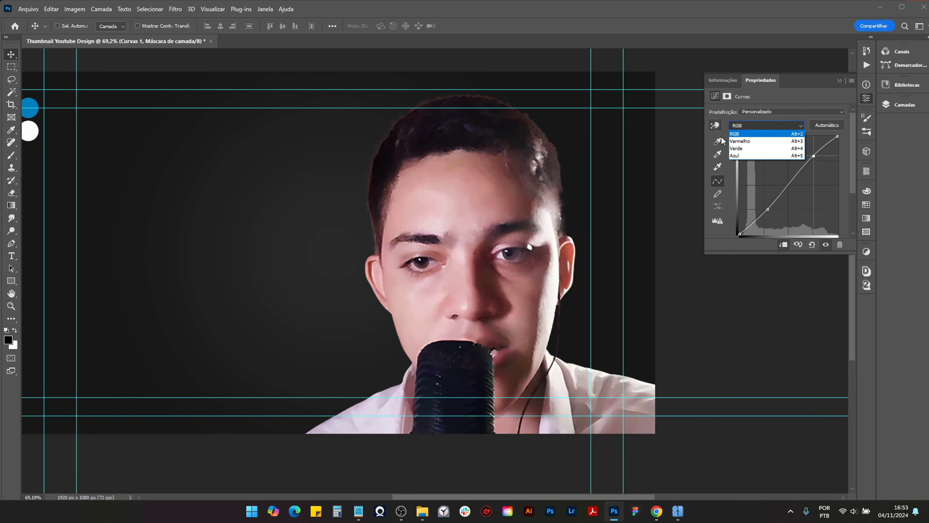
left_click(748, 141)
left_click(752, 127)
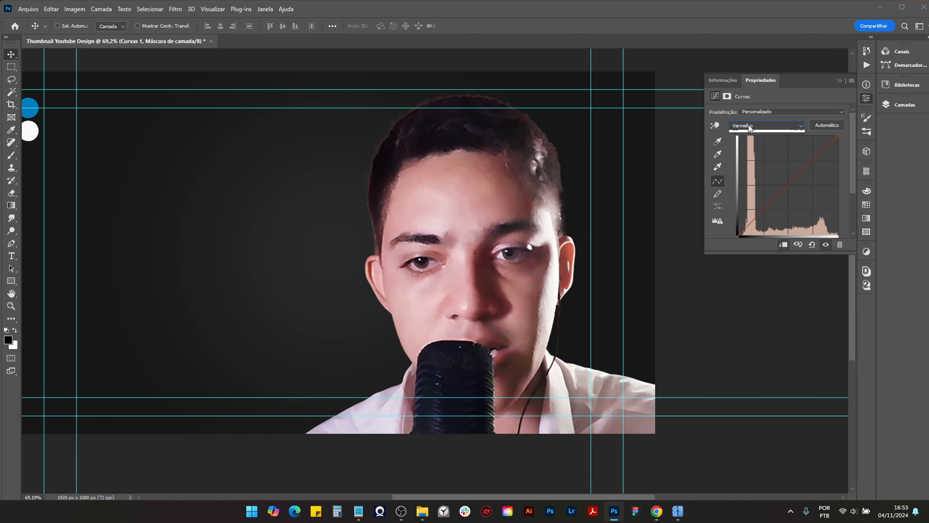
left_click(748, 142)
left_click_drag(837, 135, 843, 145)
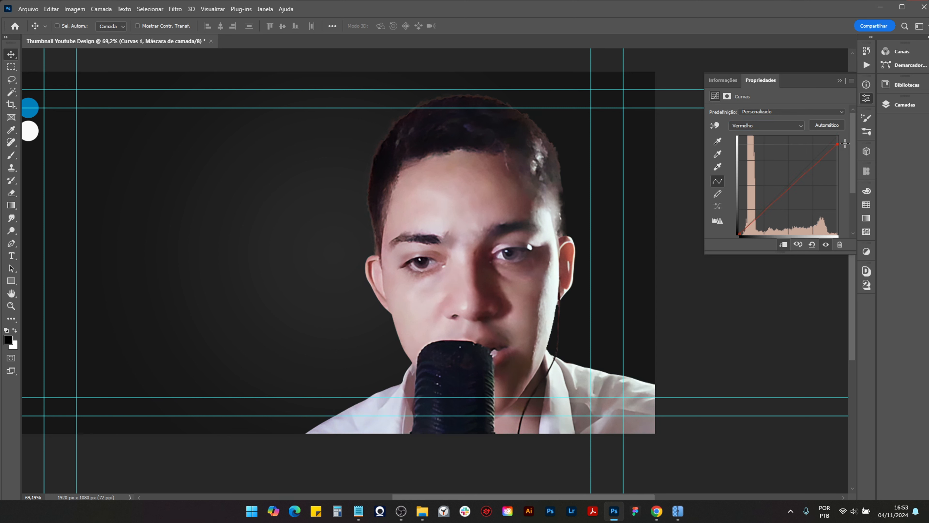
Step: Lower the green channel's highlight end point slightly, and pull the red channel's end point down a little further
left_click(746, 127)
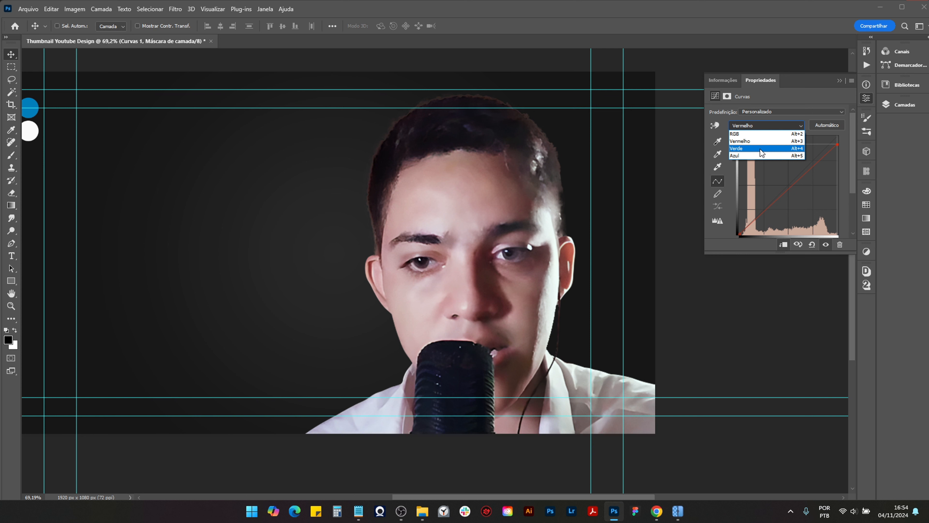
left_click(761, 149)
left_click_drag(838, 136, 845, 140)
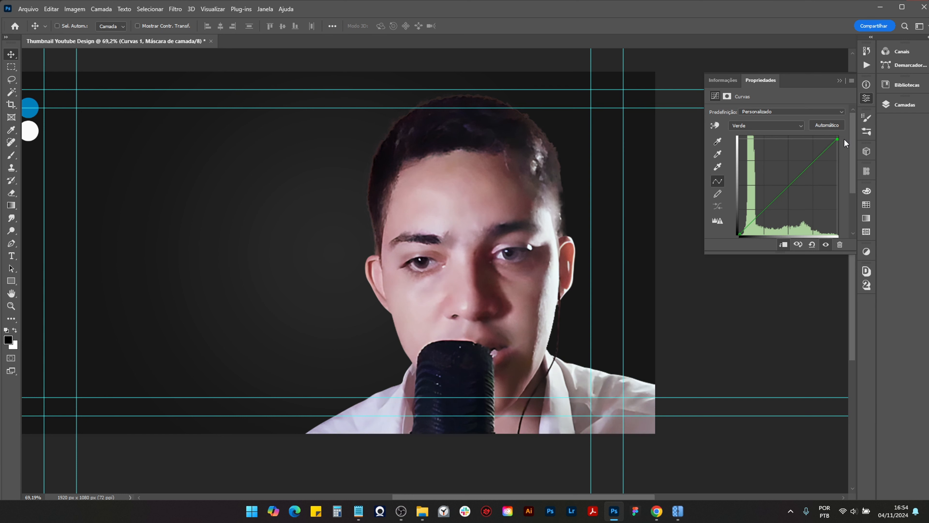
left_click(778, 129)
left_click(769, 139)
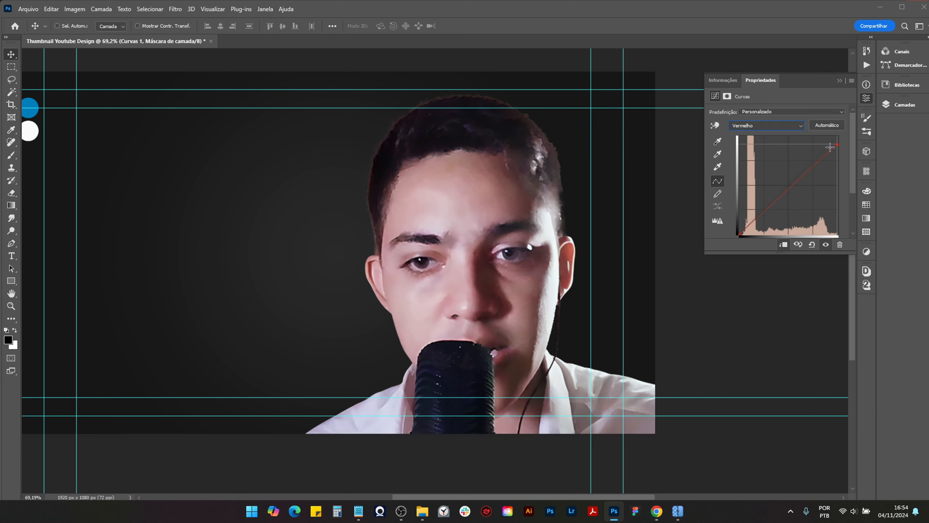
left_click_drag(839, 145, 838, 146)
Step: Examine the colour-corrected portrait against the dark background and the palette swatches at several zoom levels
scroll(567, 242, "down", 5)
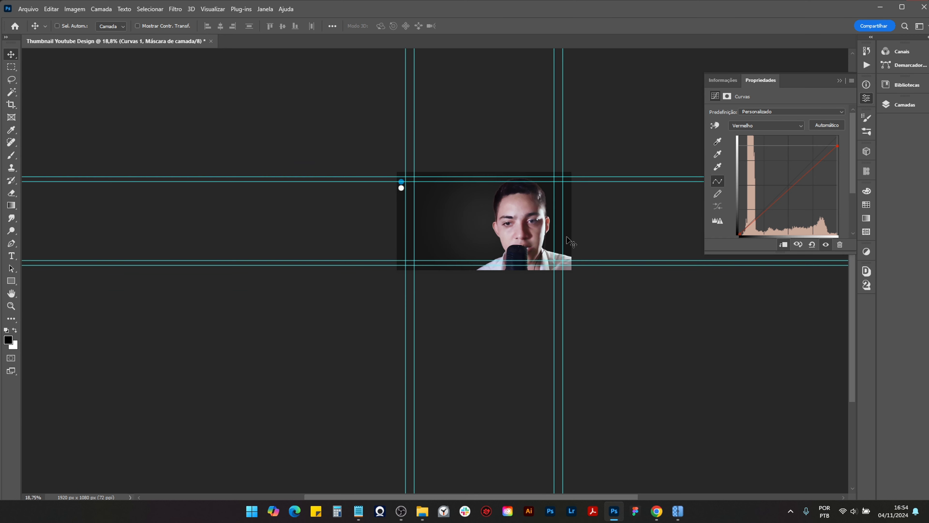
scroll(567, 241, "up", 4)
scroll(494, 207, "down", 2)
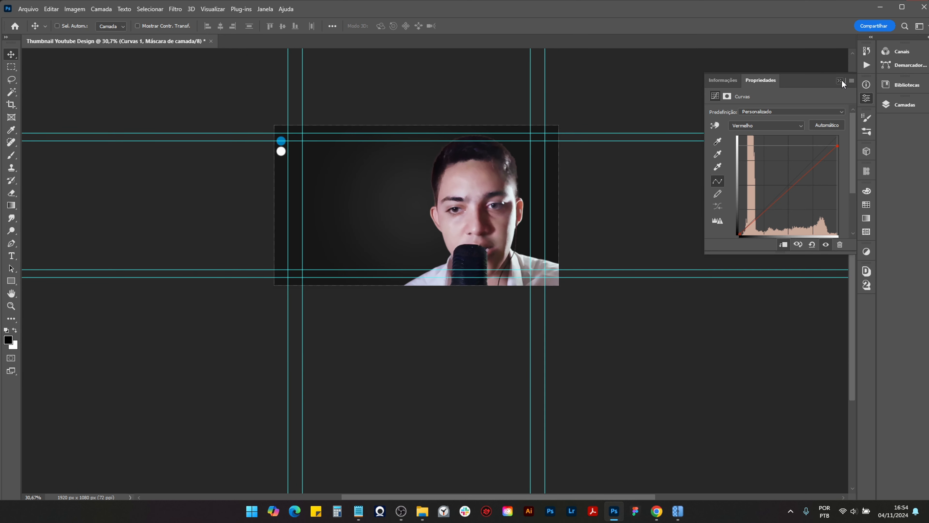
left_click(840, 80)
scroll(445, 208, "up", 4)
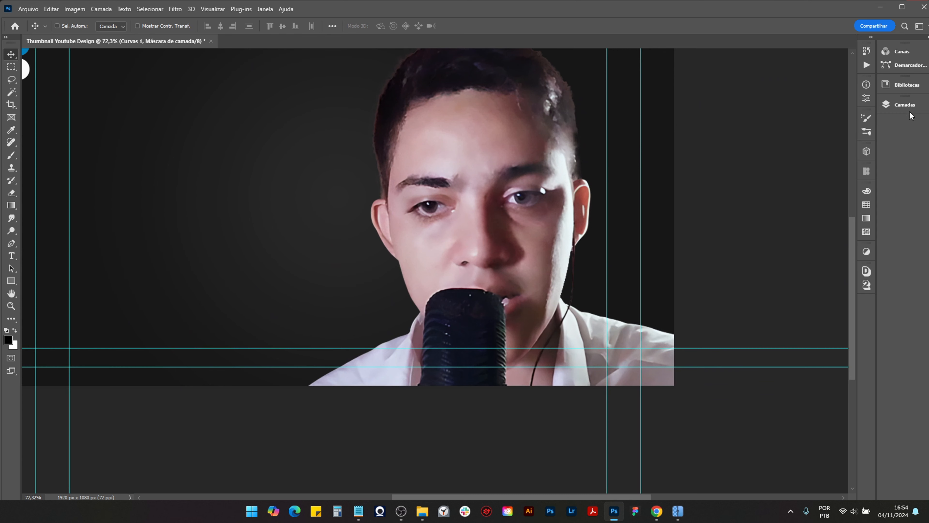
left_click(906, 106)
scroll(239, 124, "down", 2)
scroll(311, 147, "down", 2)
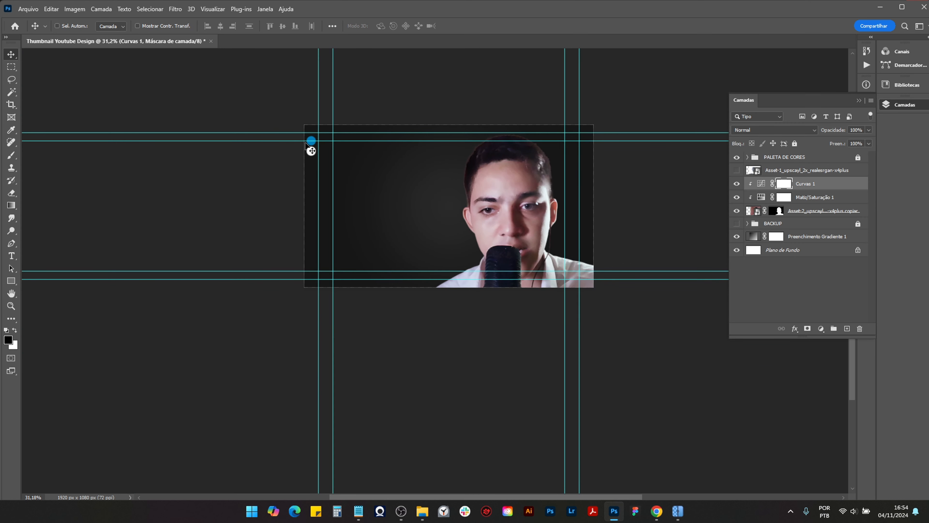
scroll(311, 146, "up", 2)
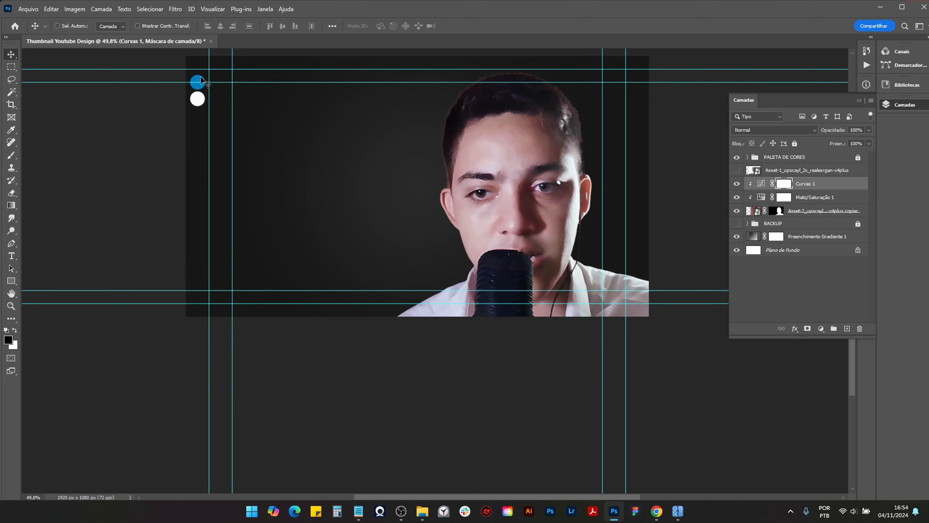
scroll(549, 219, "up", 2)
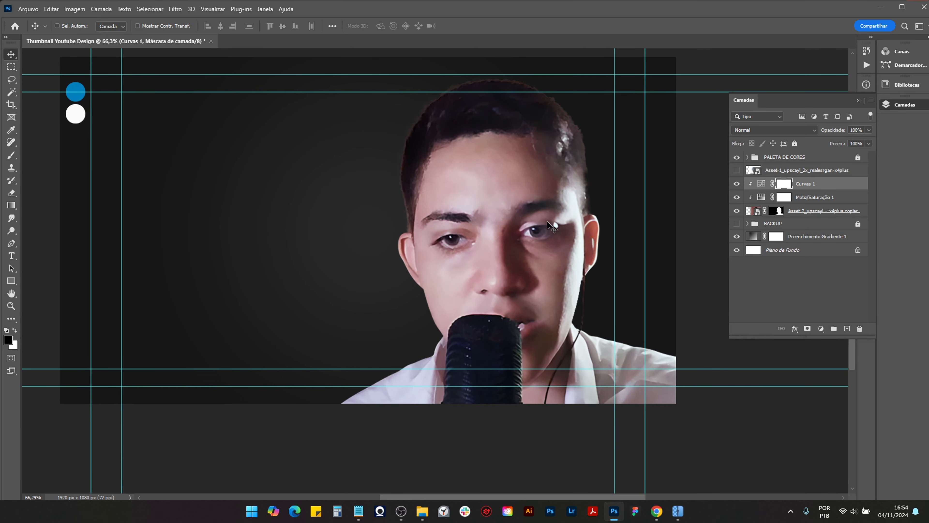
scroll(512, 227, "down", 2)
scroll(585, 227, "up", 2)
Step: Shift the highlight end point of the blue channel slightly inward in the portrait's Curves adjustment
double_click(761, 184)
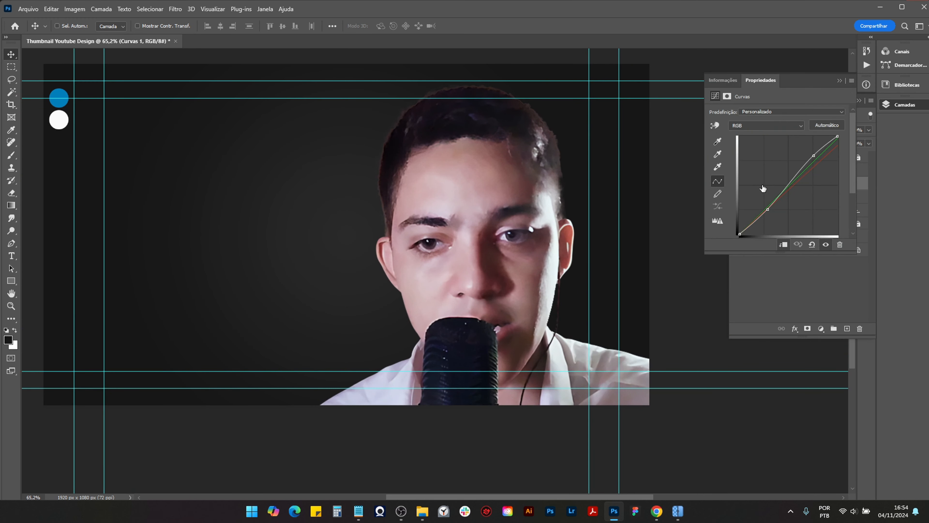
left_click(757, 126)
left_click(753, 150)
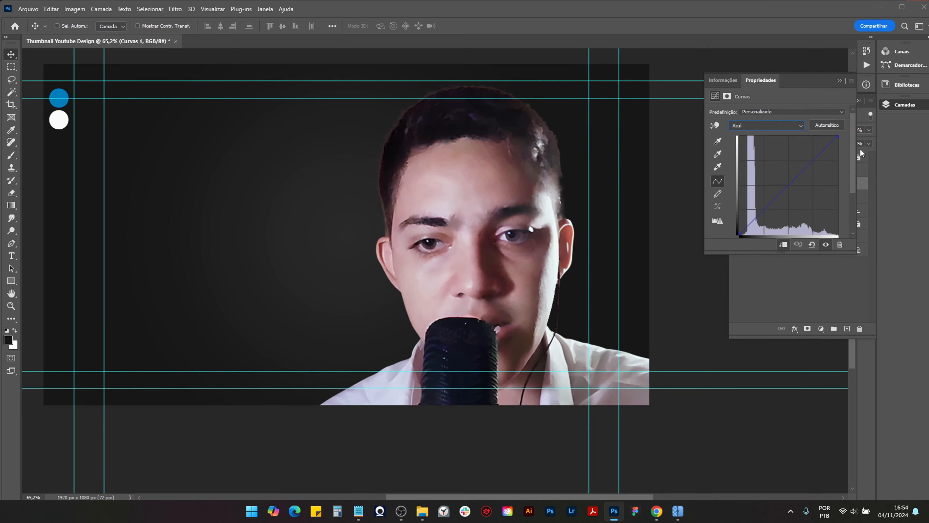
mouse_move(838, 136)
left_mouse_down()
mouse_move(830, 136)
mouse_move(836, 134)
left_mouse_up()
left_click(840, 80)
scroll(503, 266, "down", 5)
scroll(503, 266, "up", 8)
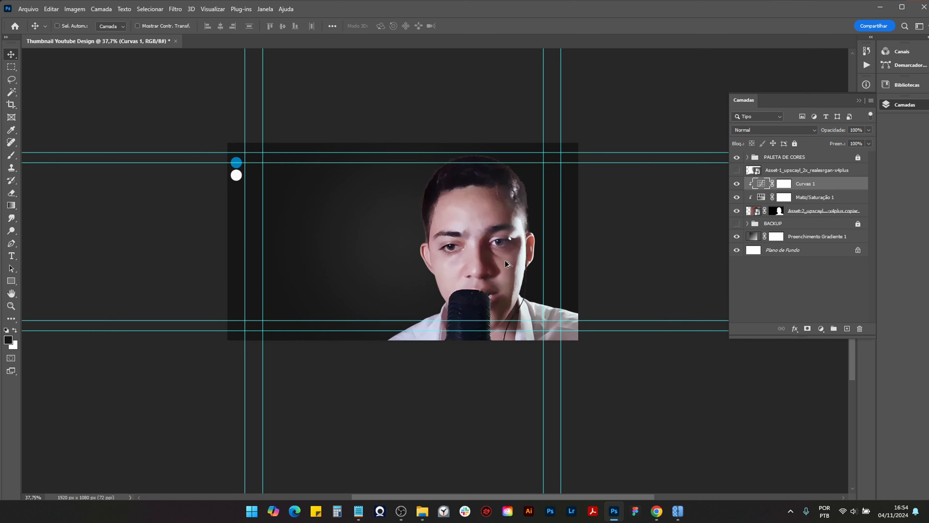
Step: Paint black with a 20 px brush on the Asset-2 copy's layer mask to trim the left hair edge above the ear
scroll(426, 266, "down", 3)
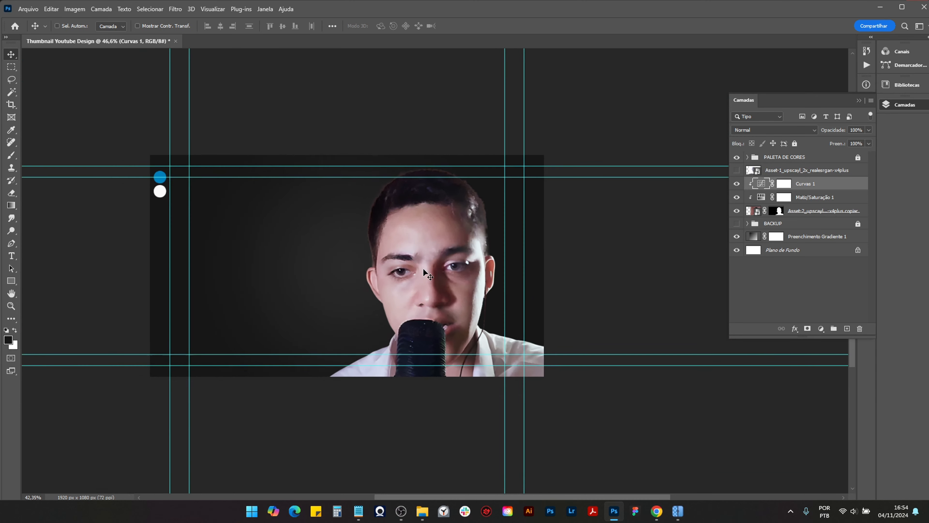
scroll(406, 218, "up", 5)
scroll(406, 218, "up", 3)
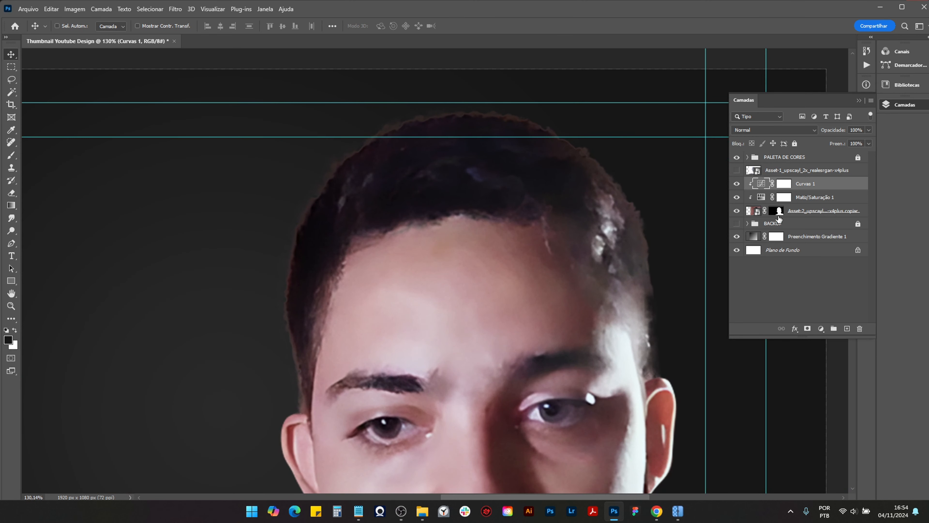
left_click(780, 214)
key("b")
scroll(222, 279, "up", 4)
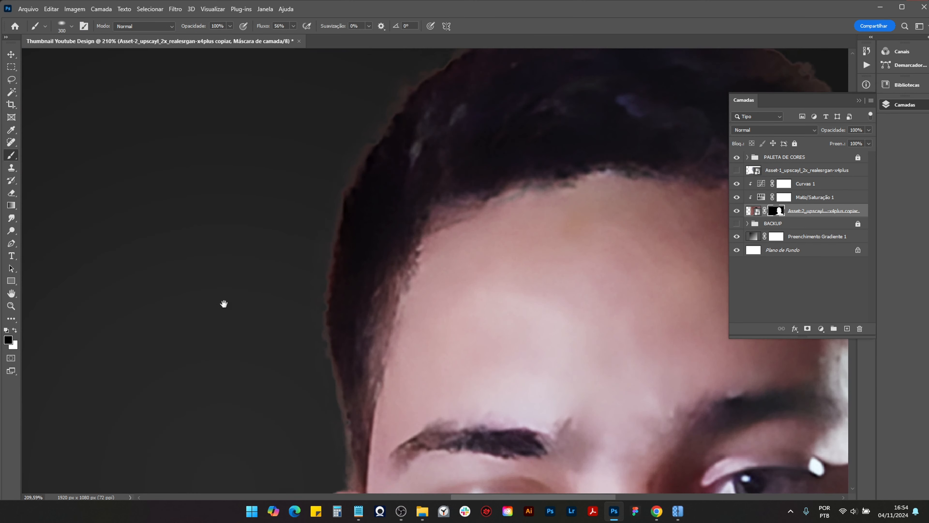
scroll(286, 395, "up", 2)
key("bracketleft")
key("bracketleft")
key("bracketleft")
key("bracketleft")
key("bracketleft")
key("bracketleft")
key("bracketleft")
key("bracketleft")
key("bracketleft")
key("bracketleft")
key("bracketleft")
key("bracketleft")
key("bracketleft")
key("bracketleft")
key("bracketleft")
key("bracketleft")
key("bracketleft")
key("bracketleft")
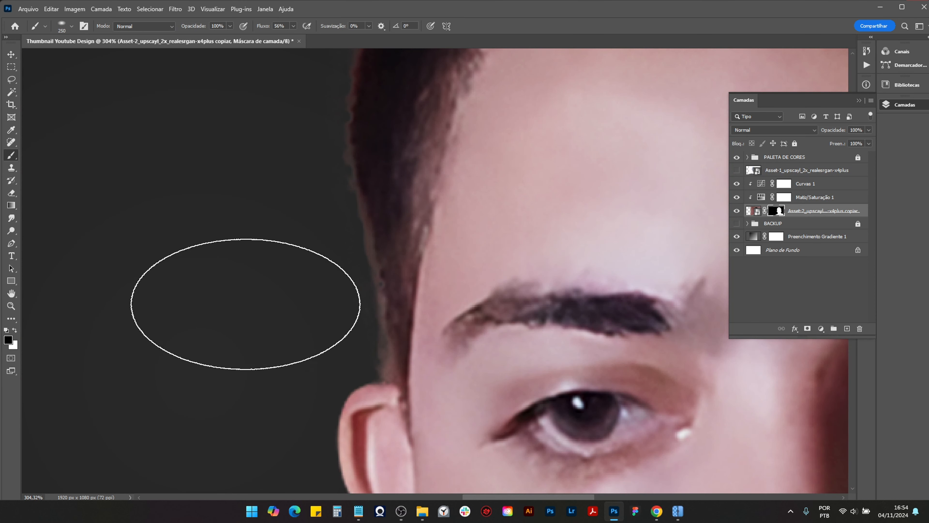
key("bracketright")
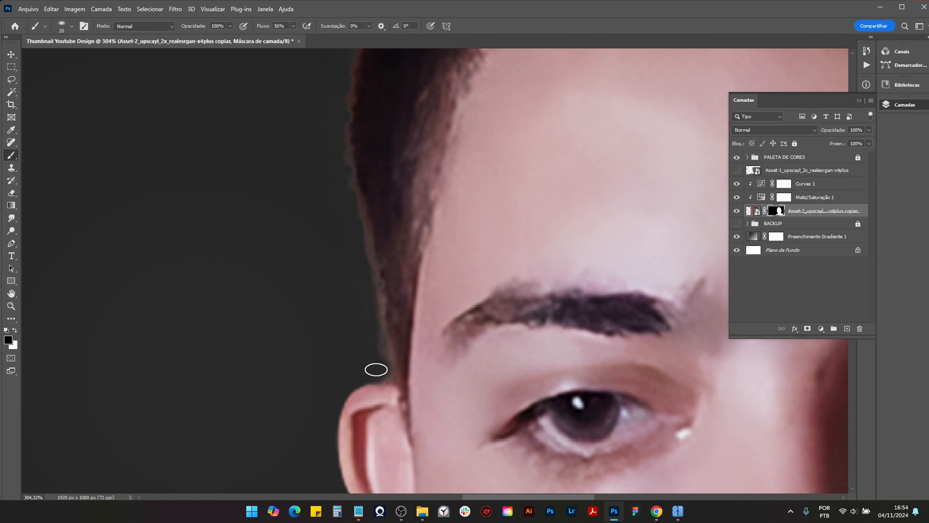
left_click_drag(381, 369, 351, 205)
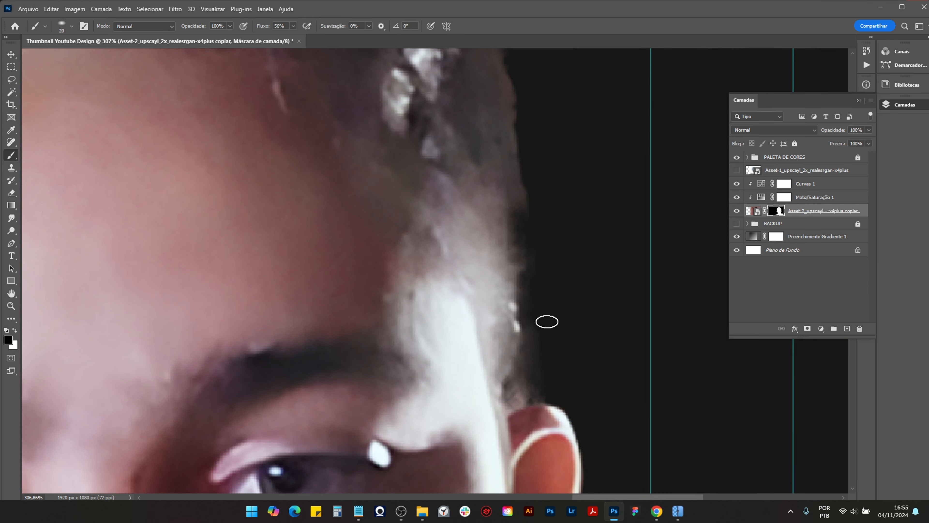
Step: Paint black on the portrait's layer mask to remove the dark fringe along the hair edge just above the brightly lit side's ear
left_click_drag(547, 321, 535, 316)
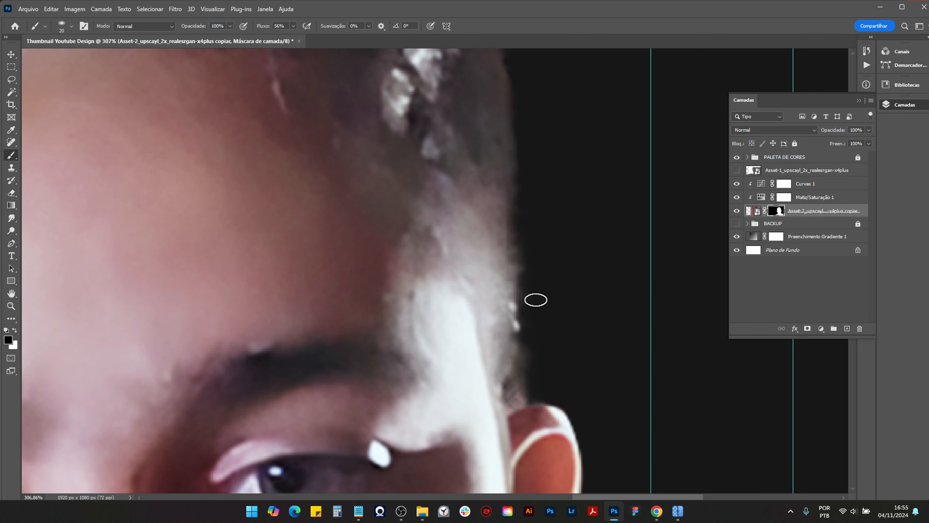
scroll(536, 299, "up", 10)
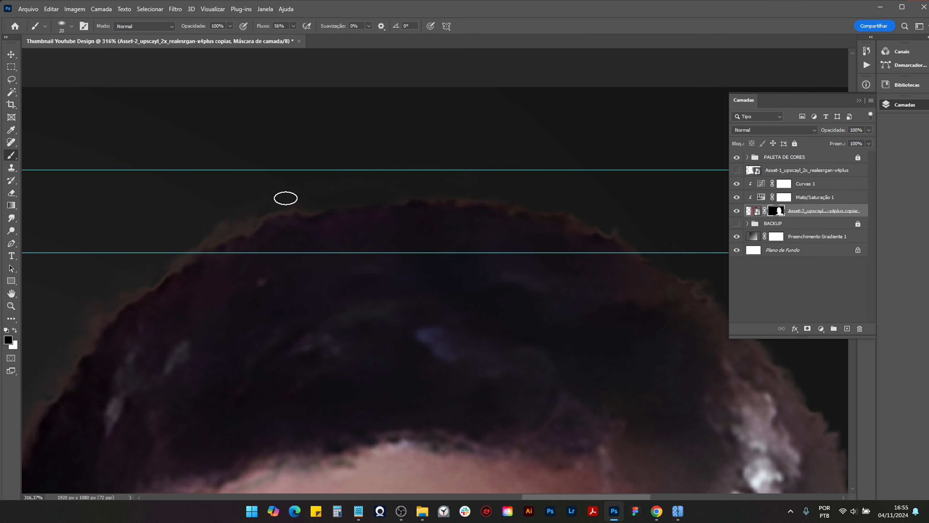
Step: Examine the portrait's cutout edge around the hair against the dark background at several zoom levels
scroll(380, 170, "down", 5)
scroll(322, 164, "down", 10)
scroll(322, 164, "up", 6)
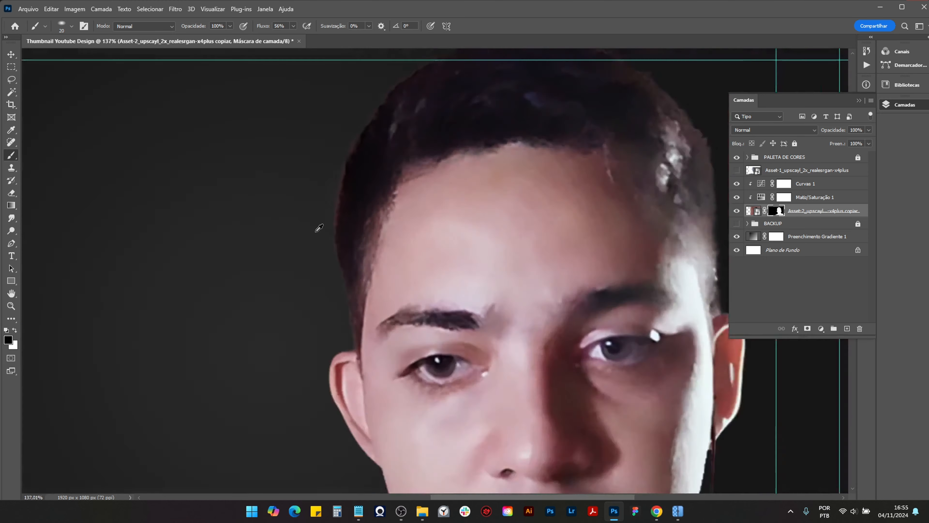
scroll(317, 227, "down", 8)
key("v")
scroll(410, 203, "up", 2)
scroll(398, 202, "up", 3)
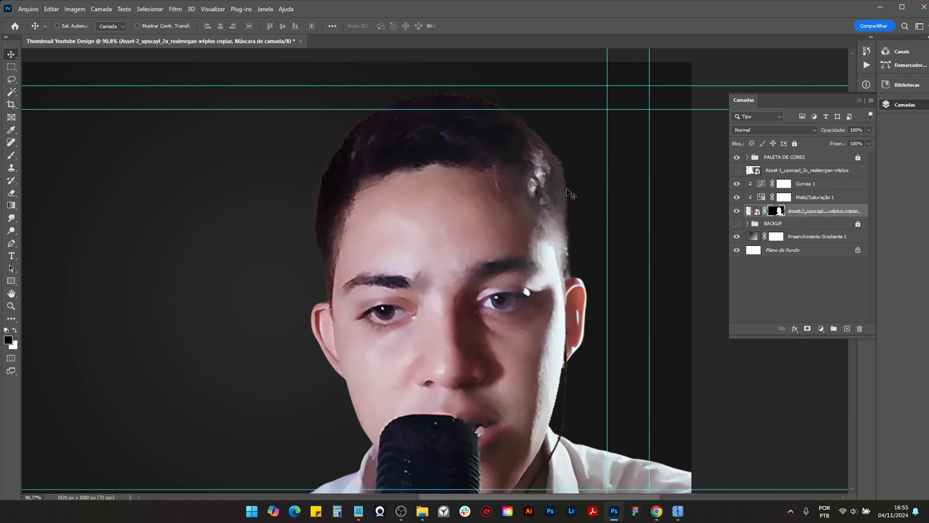
scroll(587, 157, "up", 2)
scroll(571, 187, "up", 1)
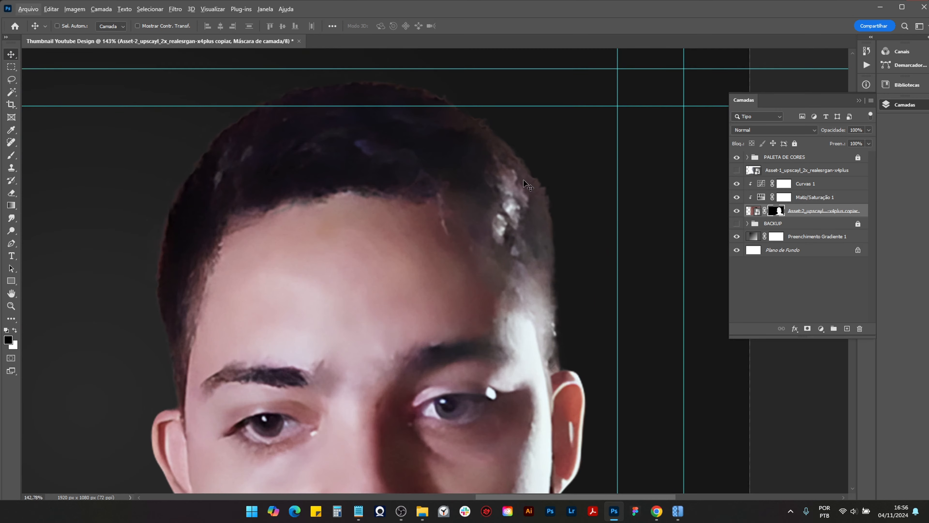
scroll(513, 147, "up", 1)
scroll(323, 187, "down", 2)
scroll(224, 162, "up", 1)
scroll(262, 220, "up", 1)
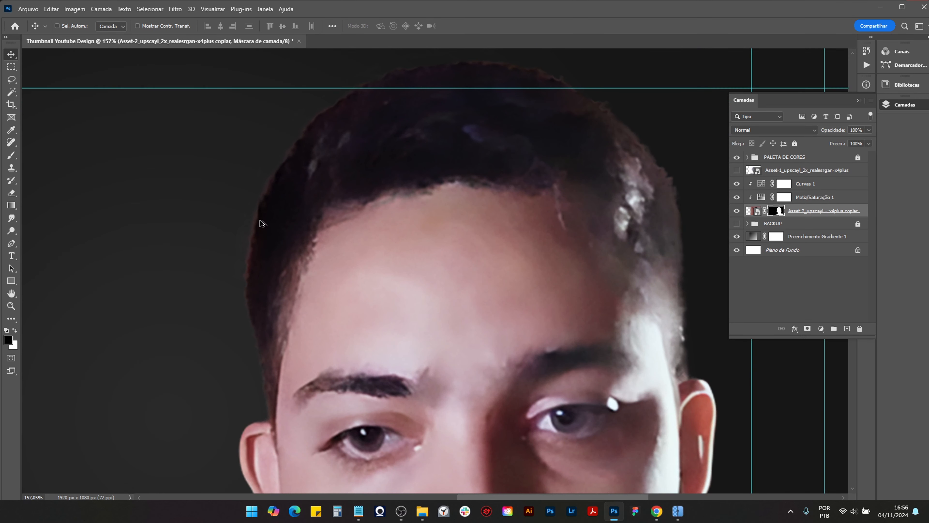
Step: Set up the Redondo macio brush at 20 px and 0% hardness, with a narrow elliptical tip angled at -67°
key("b")
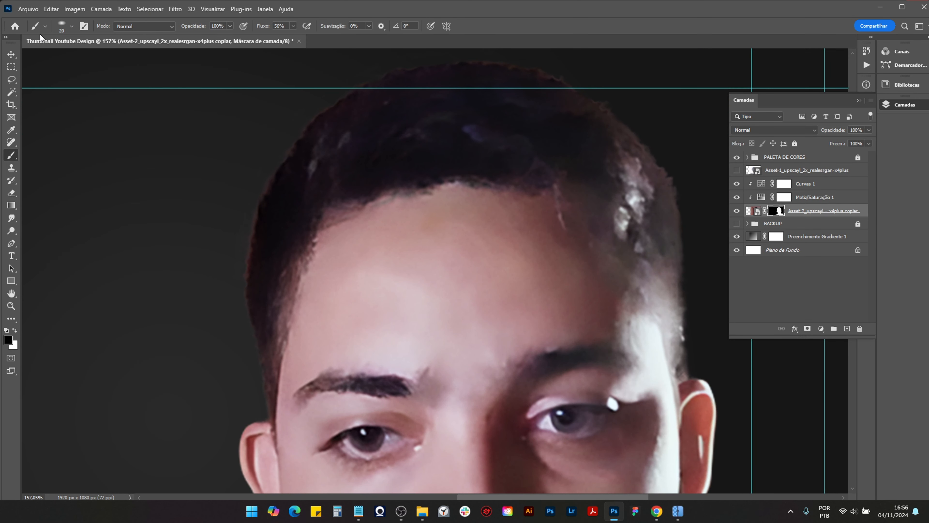
left_click(71, 26)
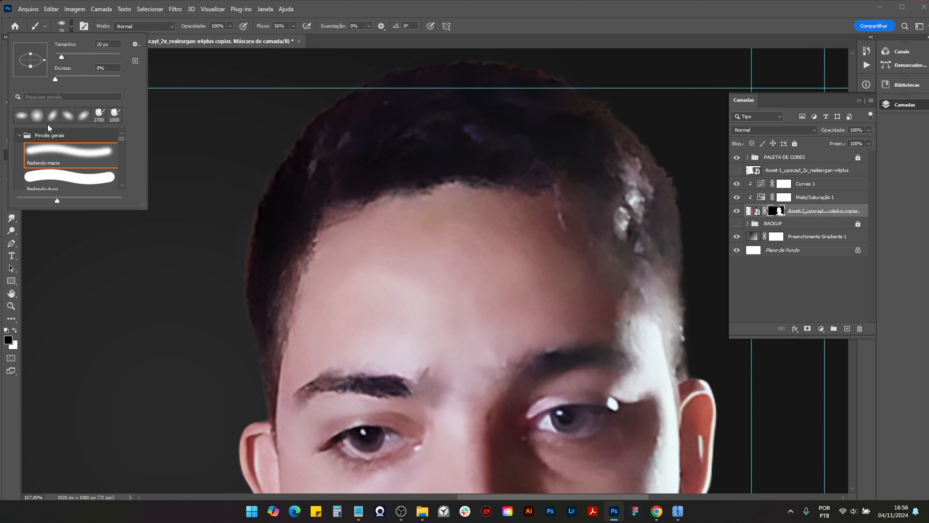
left_click(58, 157)
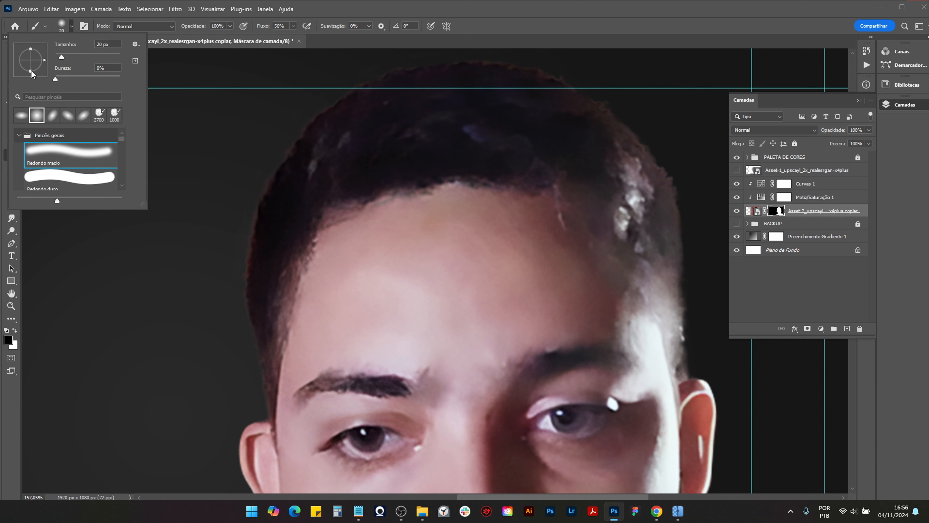
left_click_drag(31, 72, 36, 73)
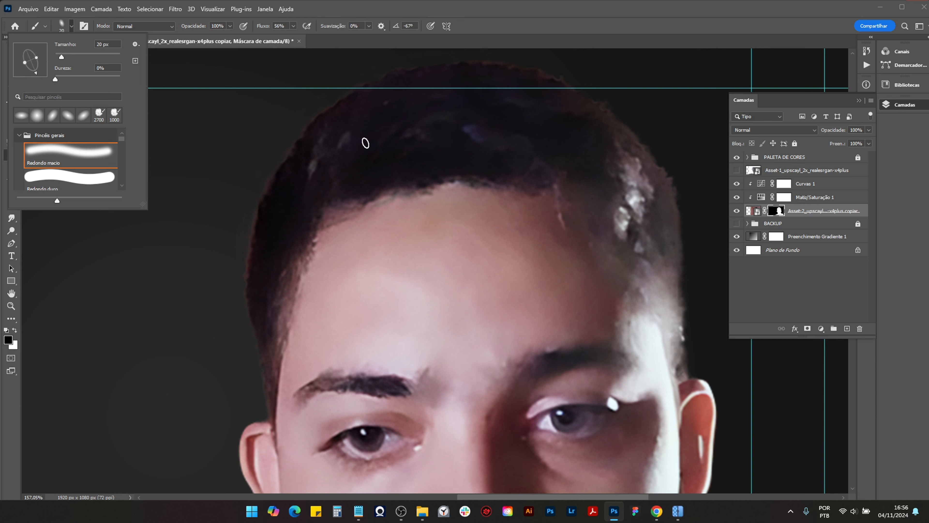
left_click(382, 68)
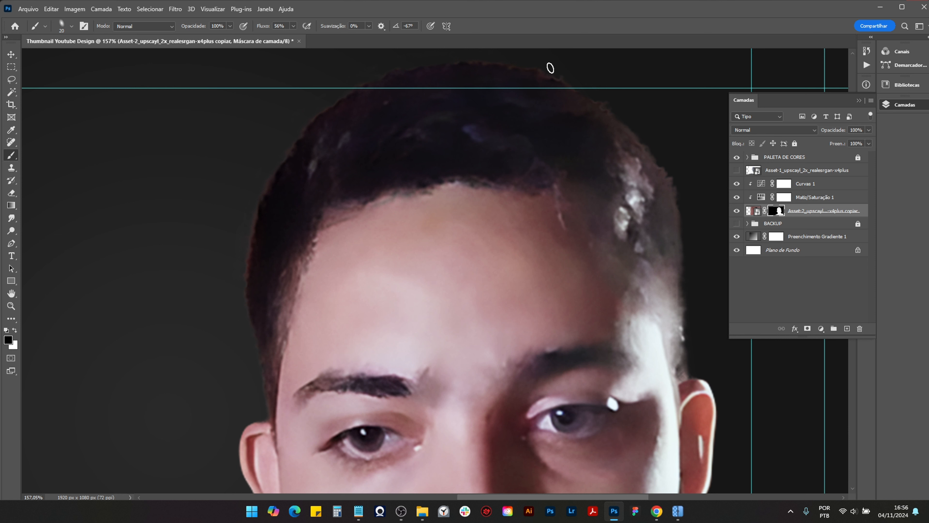
Step: Add a new empty layer clipped directly above the portrait and set its blend mode to Cor
left_click(847, 328)
left_click(758, 130)
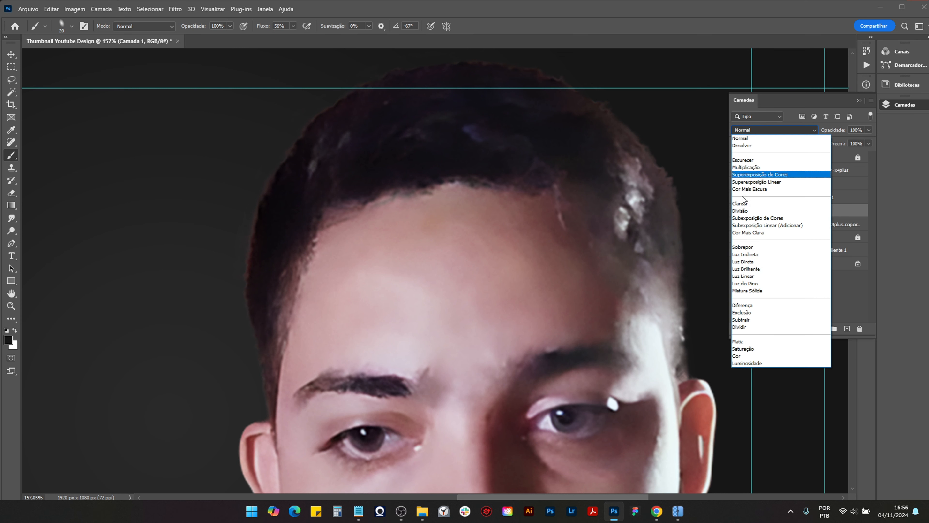
left_click(744, 364)
key("alt")
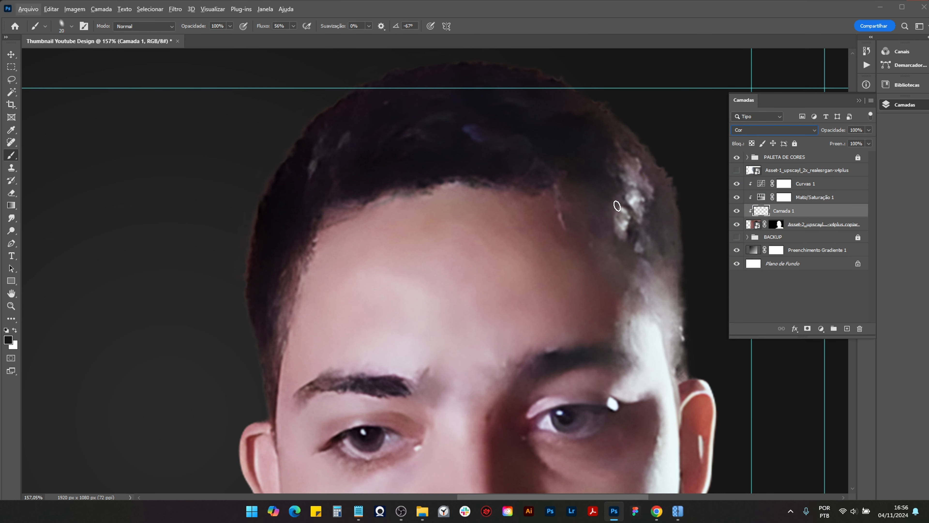
scroll(598, 211, "down", 3)
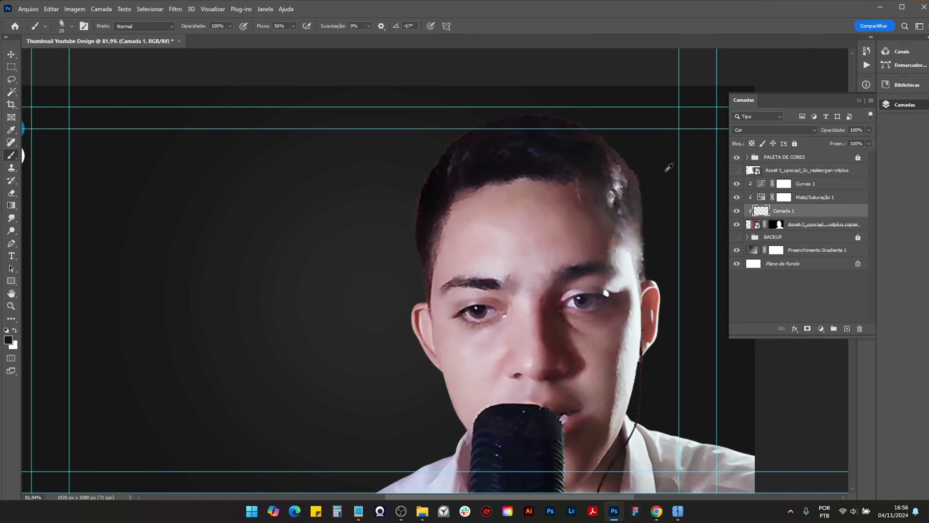
scroll(669, 168, "up", 4)
scroll(644, 205, "up", 1)
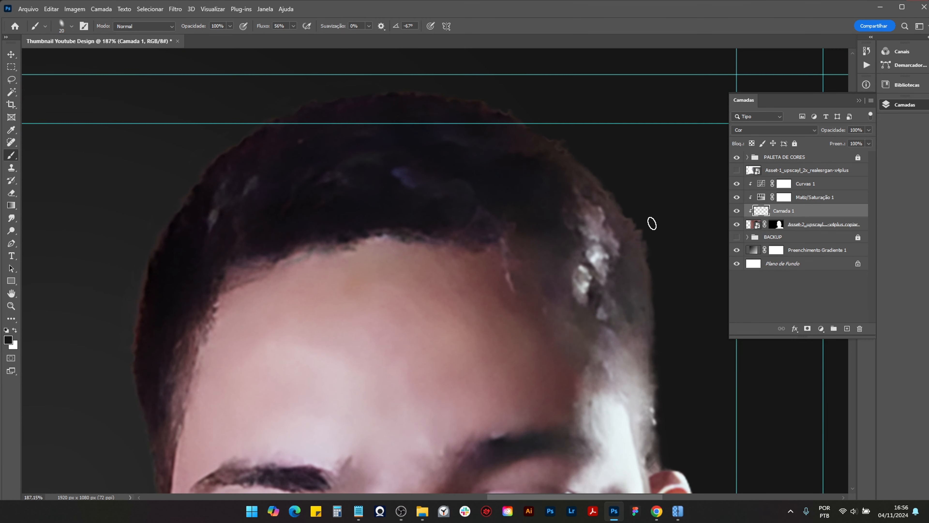
Step: Paint black with a 70 px brush over the colour-fringed edges of the man's hair on Camada 1
key("bracketright")
key("bracketright")
key("bracketright")
key("bracketright")
key("bracketright")
key("bracketright")
key("bracketright")
mouse_move(583, 144)
left_mouse_down()
mouse_move(540, 109)
mouse_move(488, 92)
mouse_move(264, 112)
mouse_move(125, 220)
mouse_move(130, 300)
mouse_move(136, 261)
left_mouse_up()
left_click_drag(108, 425, 154, 302)
left_click_drag(142, 130, 114, 317)
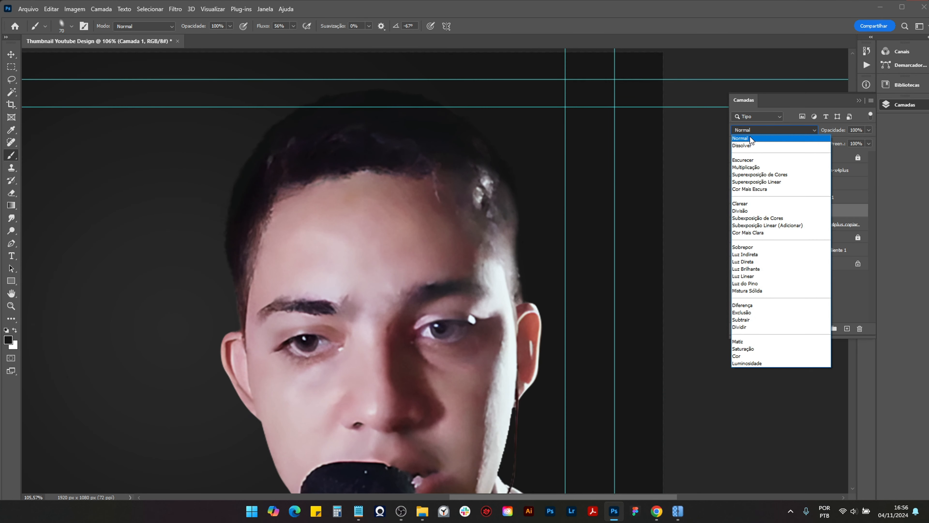
Step: Set Camada 1's blend mode to Normal and its opacity to 49%
left_click(750, 137)
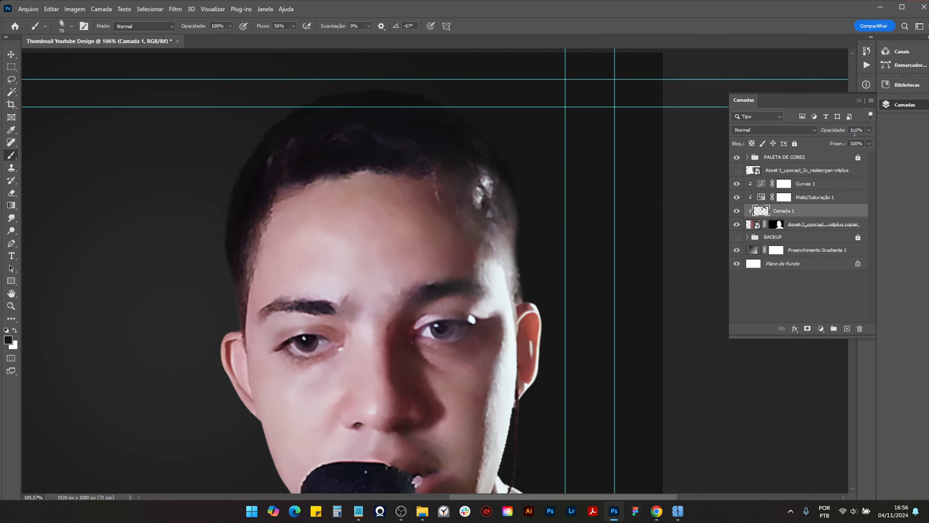
left_click_drag(850, 142, 847, 142)
key("Return")
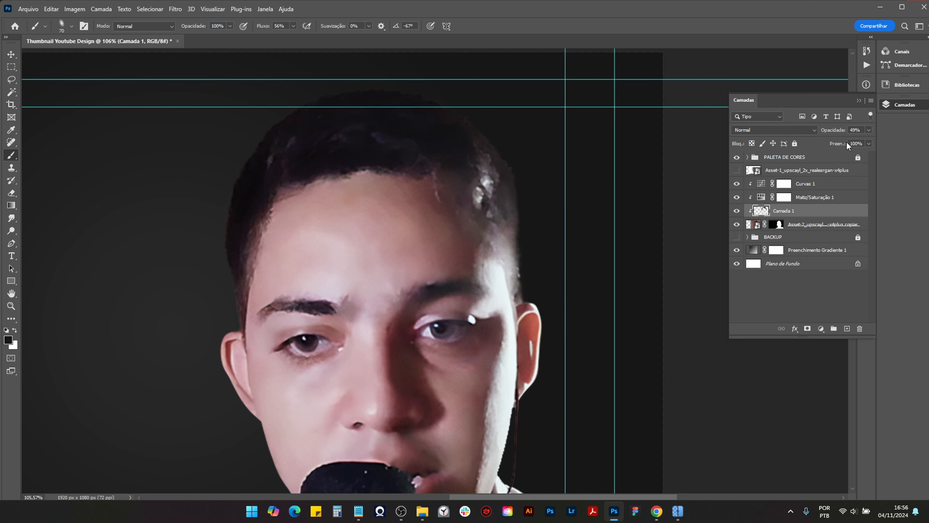
Step: Add a new clipped layer above Camada 1 and brush black along the side edge of the man's hair
scroll(197, 222, "up", 2)
scroll(196, 222, "up", 3)
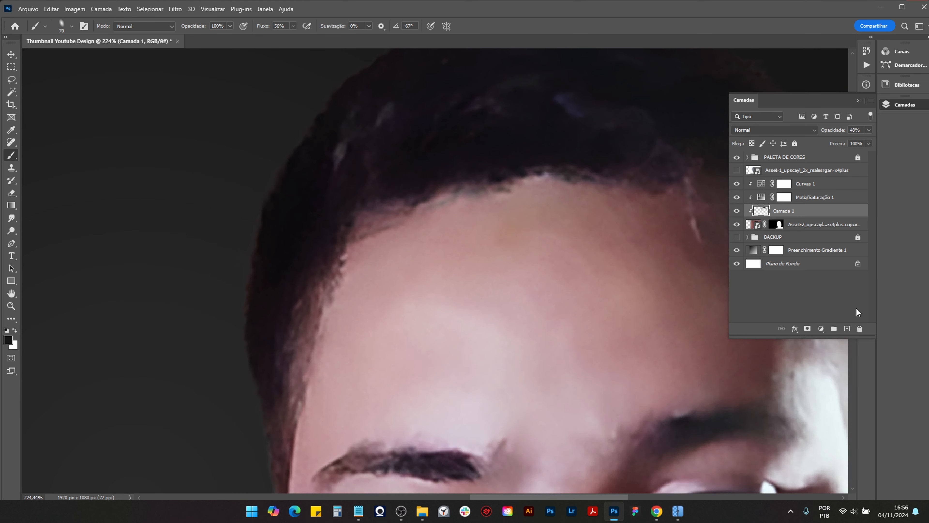
left_click(846, 328)
scroll(234, 249, "up", 2)
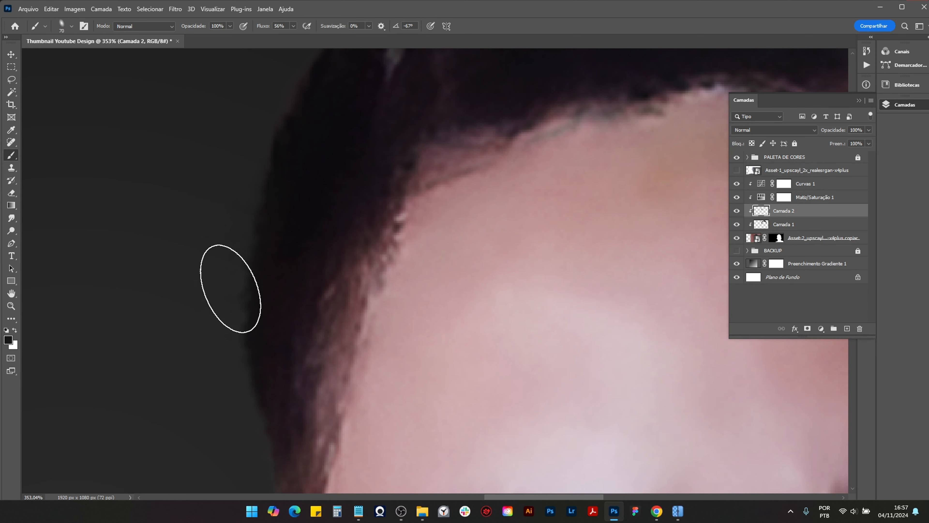
scroll(188, 325, "down", 2)
scroll(170, 280, "down", 2)
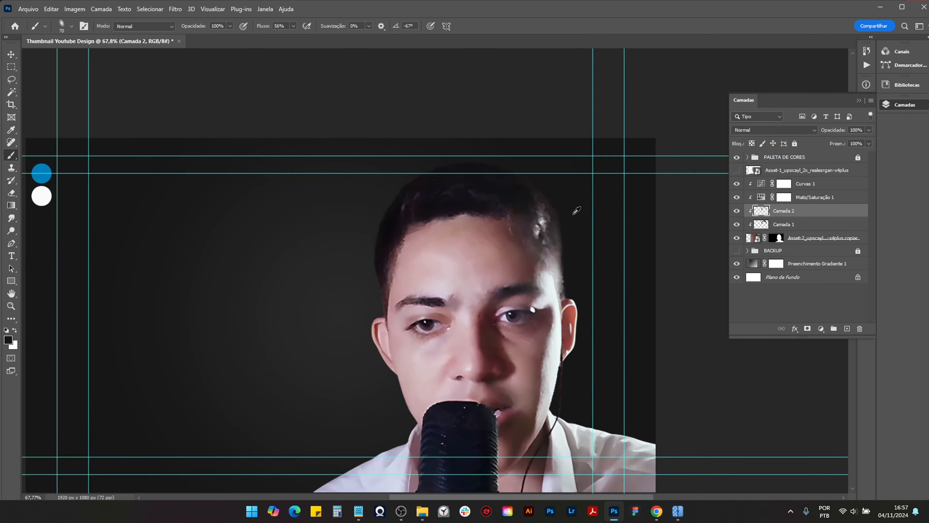
scroll(574, 205, "down", 2)
left_click_drag(371, 341, 383, 299)
scroll(461, 236, "down", 2)
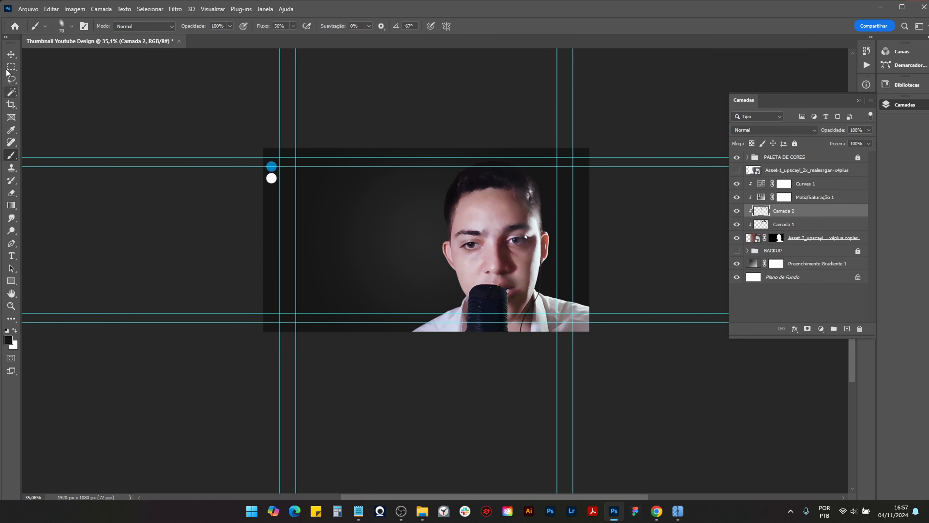
Step: Rename both painted layers, Camada 2 and Camada 1, as SOMBRA
left_click(11, 54)
key("Caps_Lock")
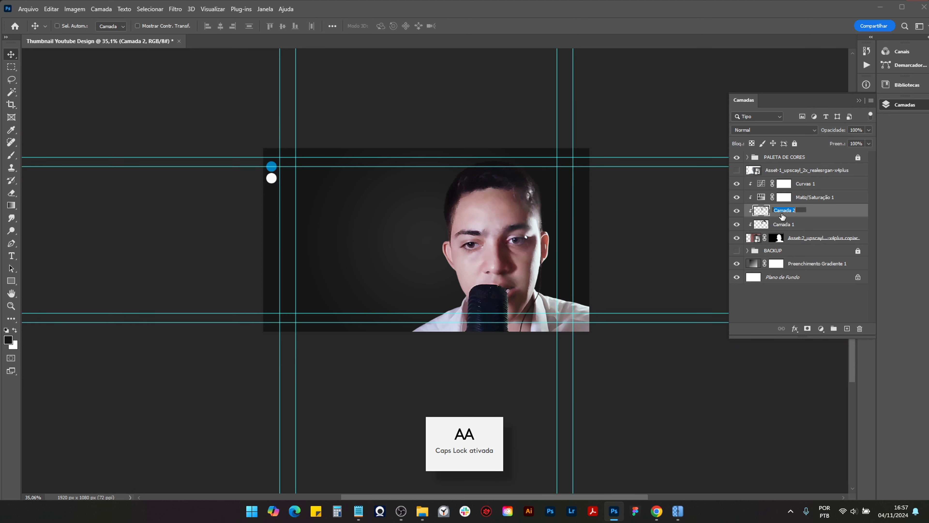
key("BackSpace")
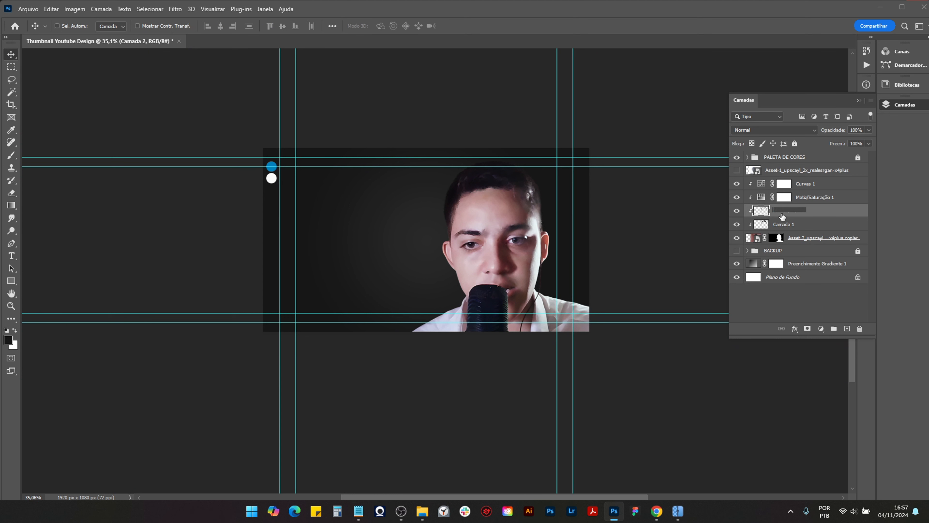
type("SOMBRA")
key("Return")
double_click(784, 223)
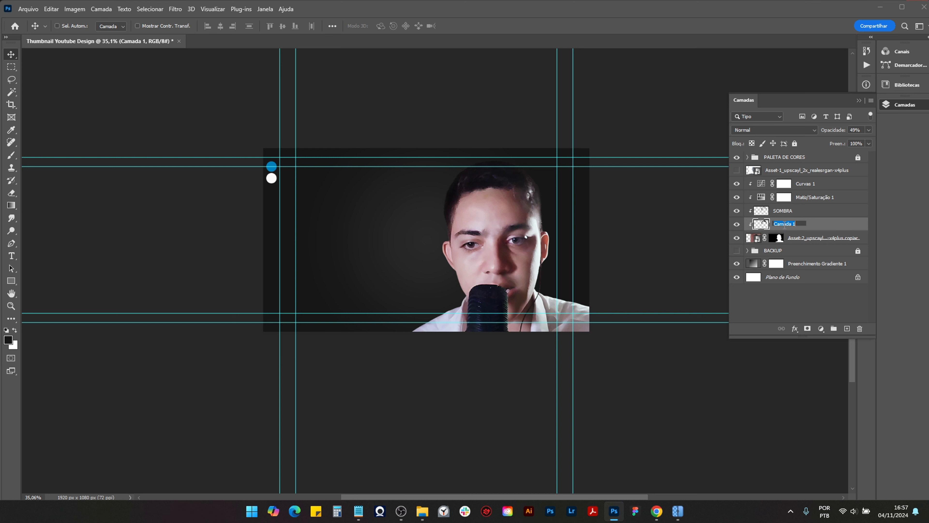
type("SOMBRA")
key("Return")
Step: Group the layers from Curvas 1 down to the masked portrait and name the group MODELO
left_click_drag(389, 277, 460, 269)
scroll(479, 258, "up", 4)
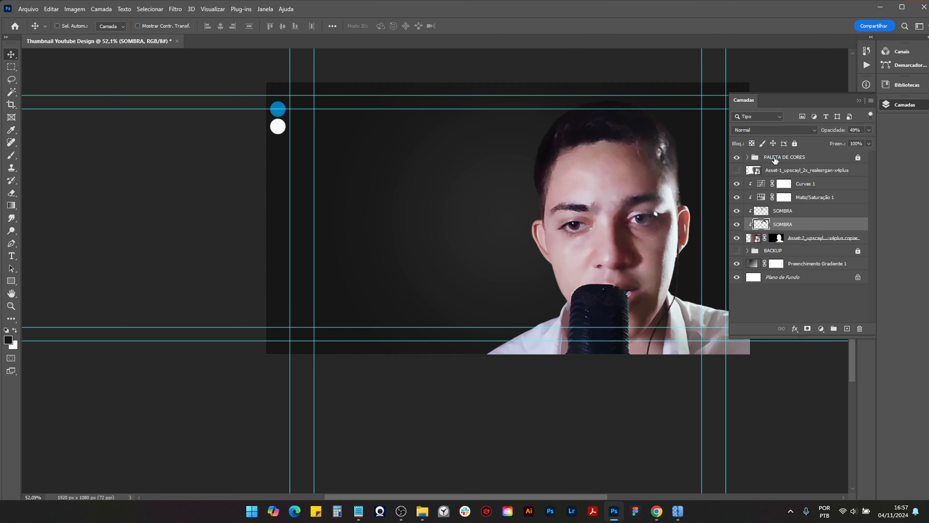
left_click(778, 288)
left_click(796, 183)
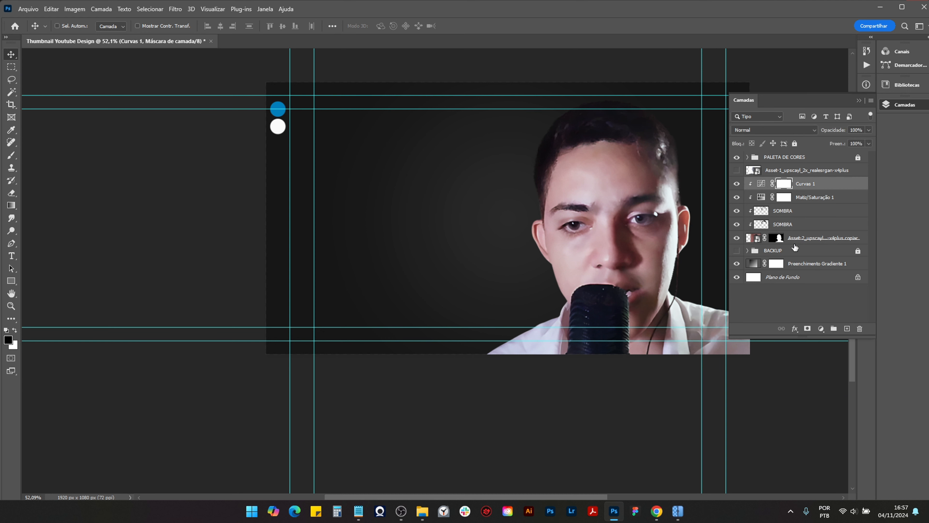
left_click(798, 238, "shift")
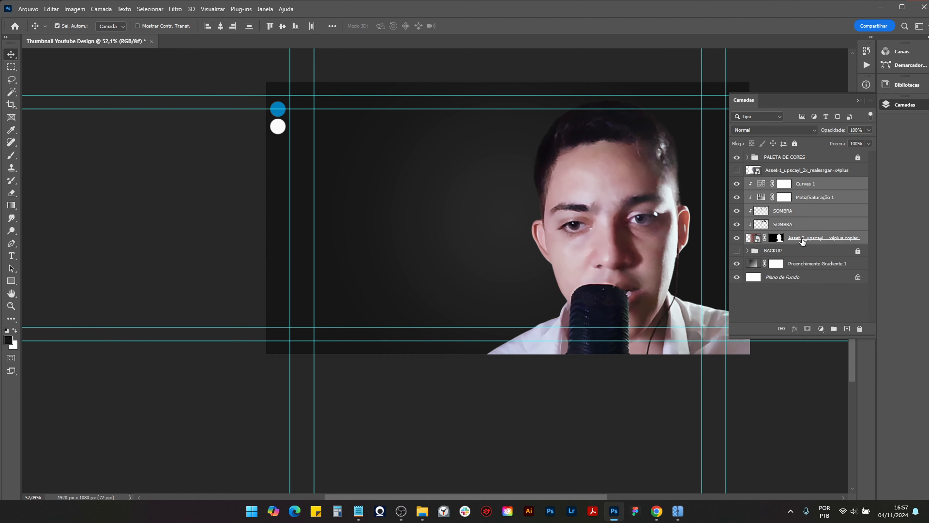
key("ctrl+g")
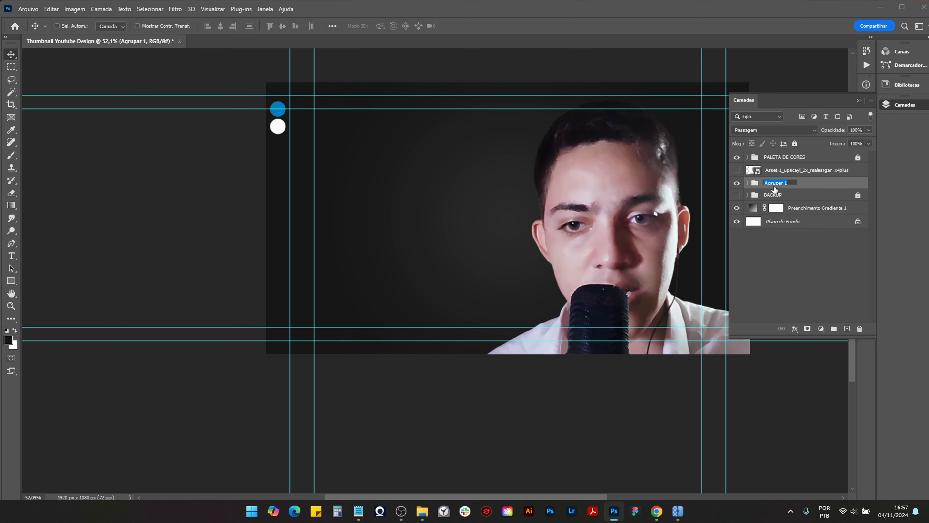
key("Caps_Lock")
type("MODEL")
key("Return")
type("O")
key("Return")
Step: Show the Asset-1 statue layer and select its subject automatically
left_click(737, 171)
left_click(787, 170)
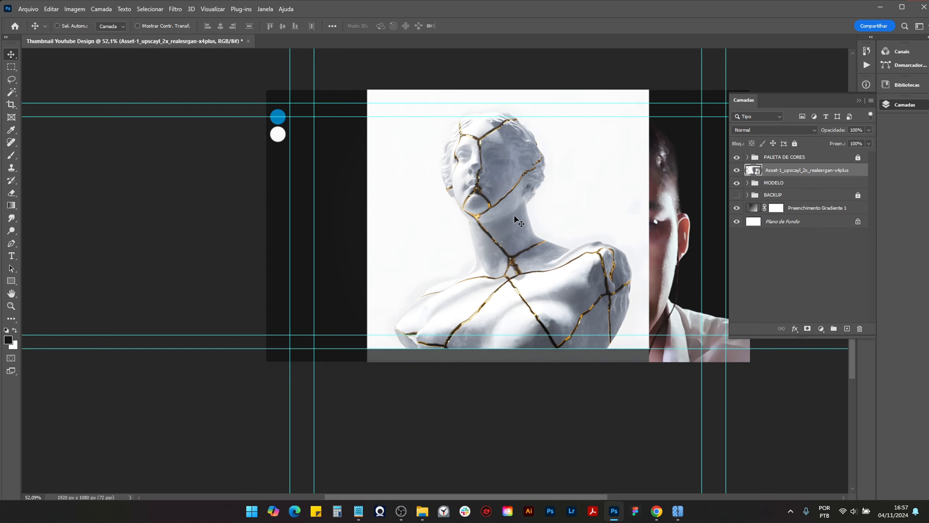
scroll(514, 214, "up", 2)
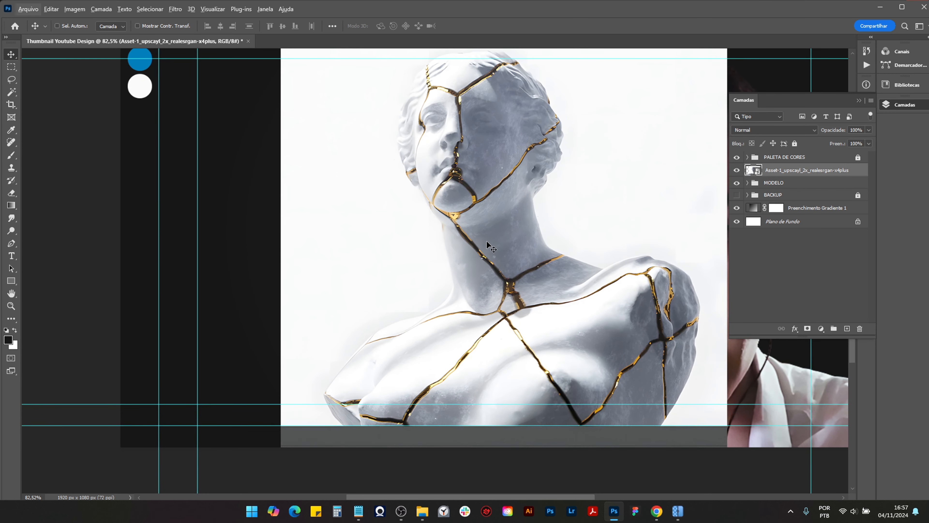
scroll(490, 247, "down", 2)
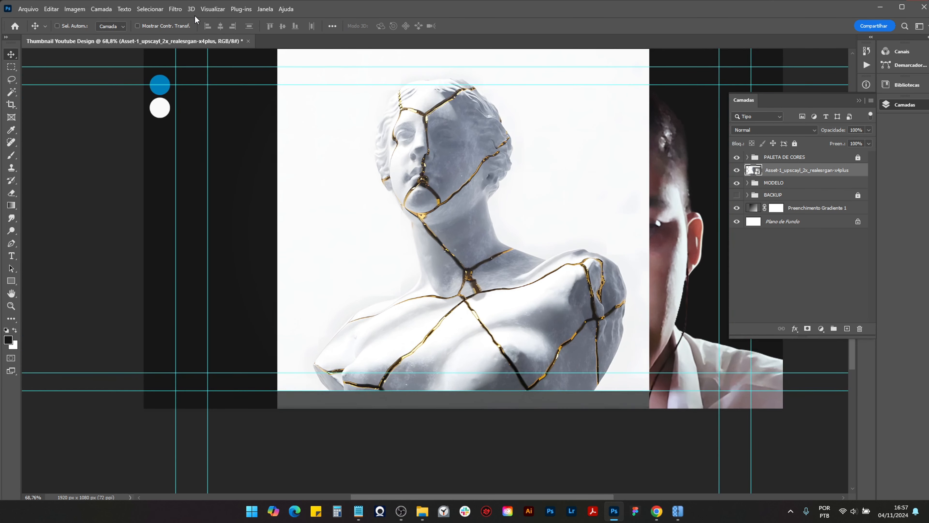
left_click(150, 9)
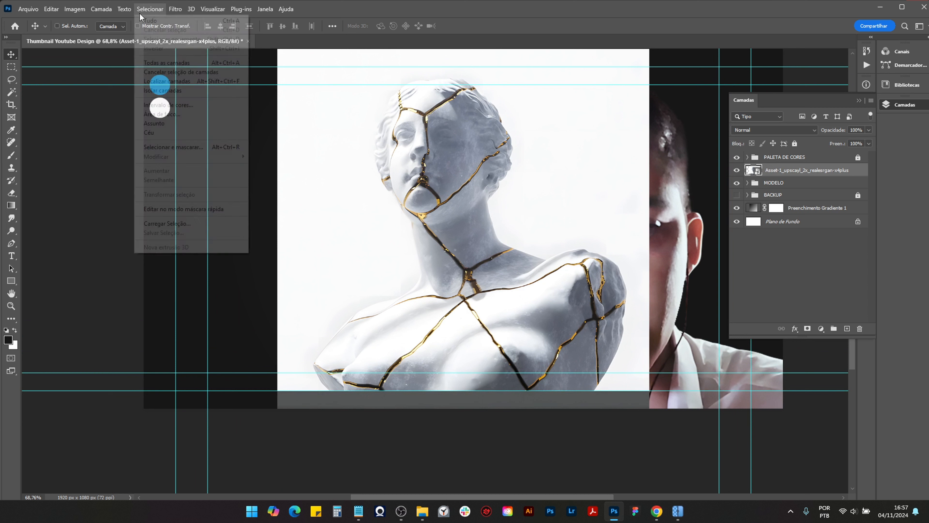
left_click(160, 125)
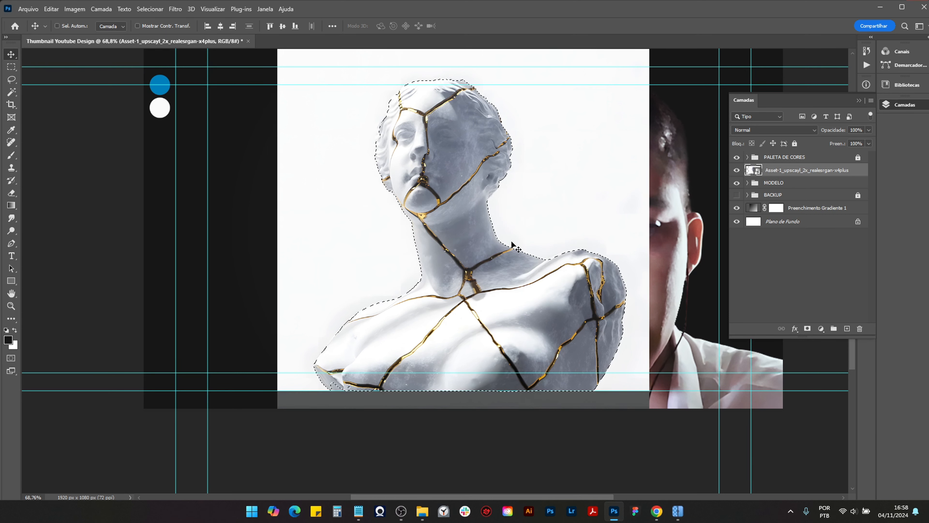
Step: Use the Lasso to add the missed areas at the statue's lower-left arm and bottom edge to the selection
key("l")
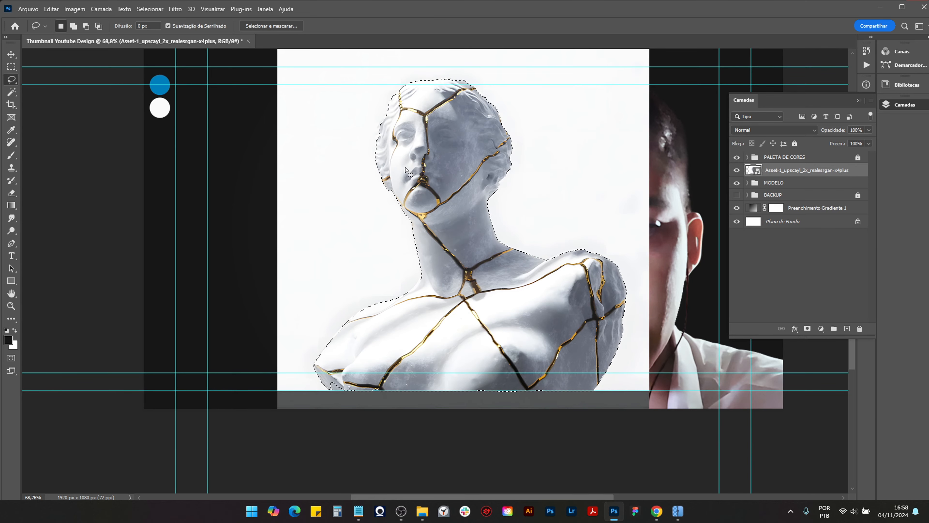
scroll(470, 51, "up", 3)
scroll(472, 142, "up", 12)
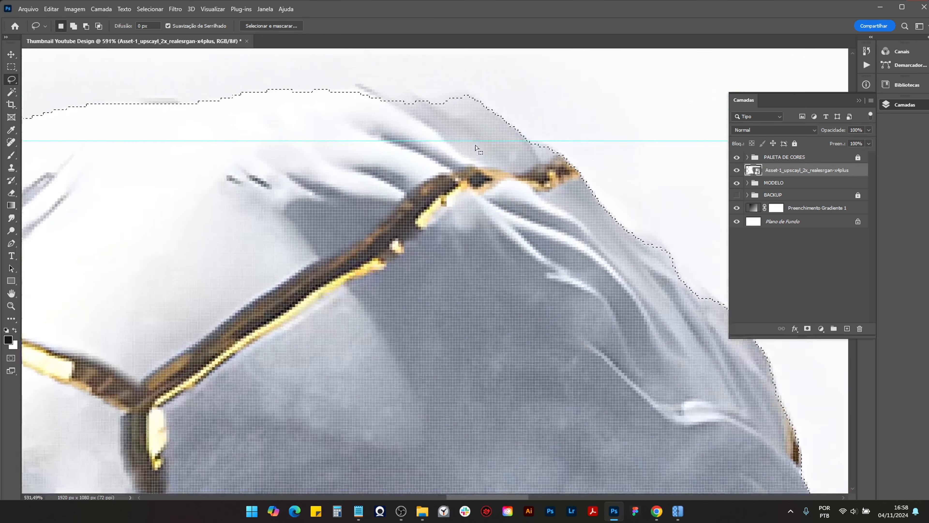
scroll(476, 148, "down", 15)
scroll(417, 345, "down", 5)
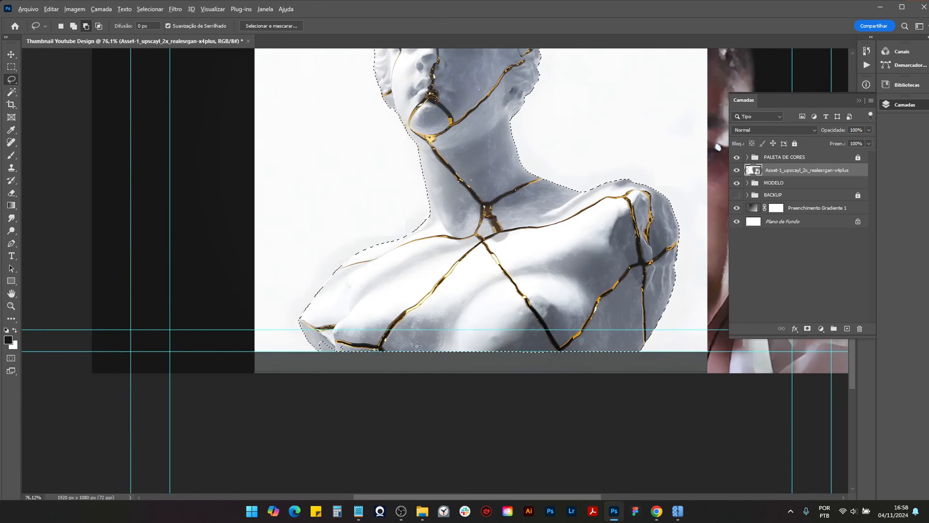
scroll(325, 353, "up", 10)
key("shift")
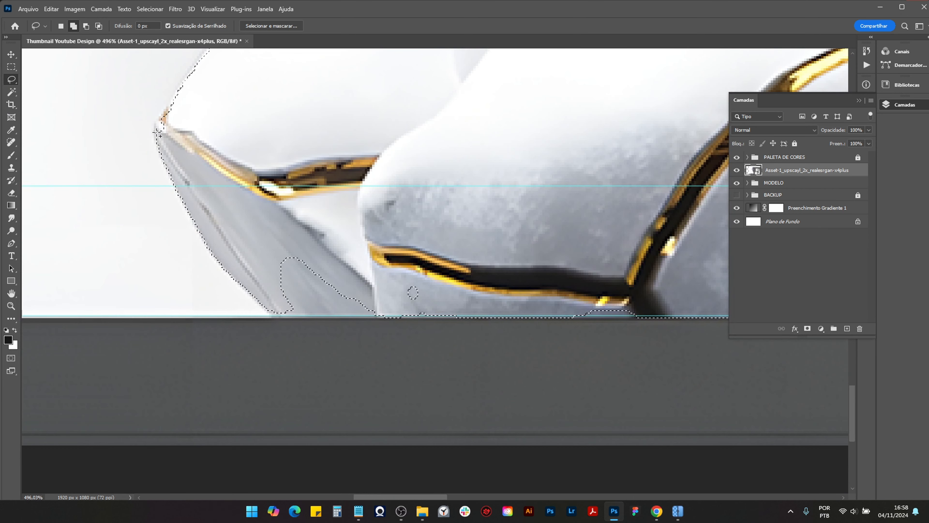
left_click_drag(157, 132, 158, 117)
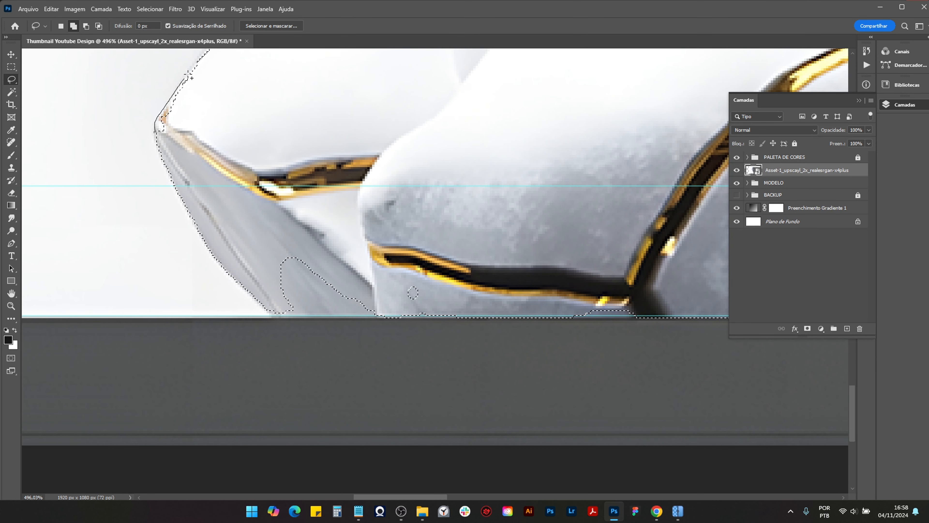
left_click_drag(217, 57, 244, 163)
scroll(259, 269, "down", 2)
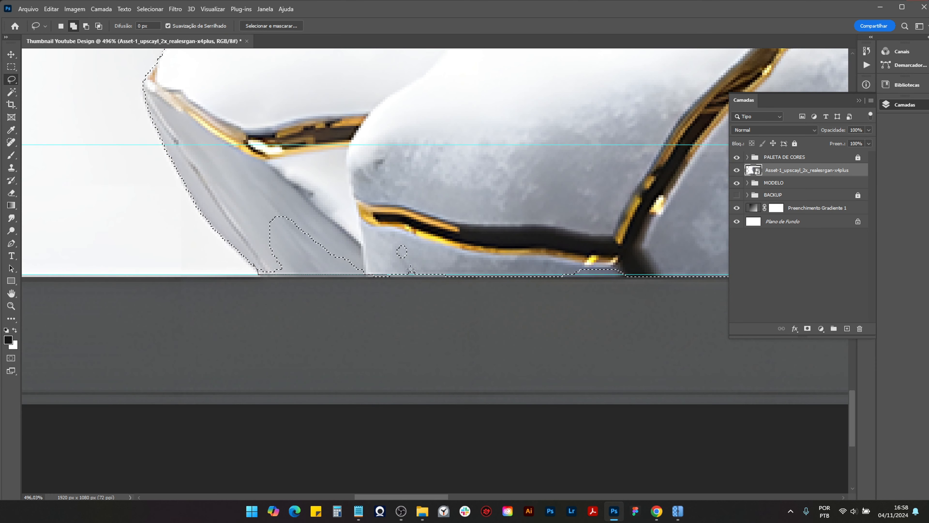
mouse_move(410, 269)
left_mouse_down()
mouse_move(311, 158)
mouse_move(246, 165)
mouse_move(227, 186)
left_mouse_up()
scroll(230, 184, "down", 6)
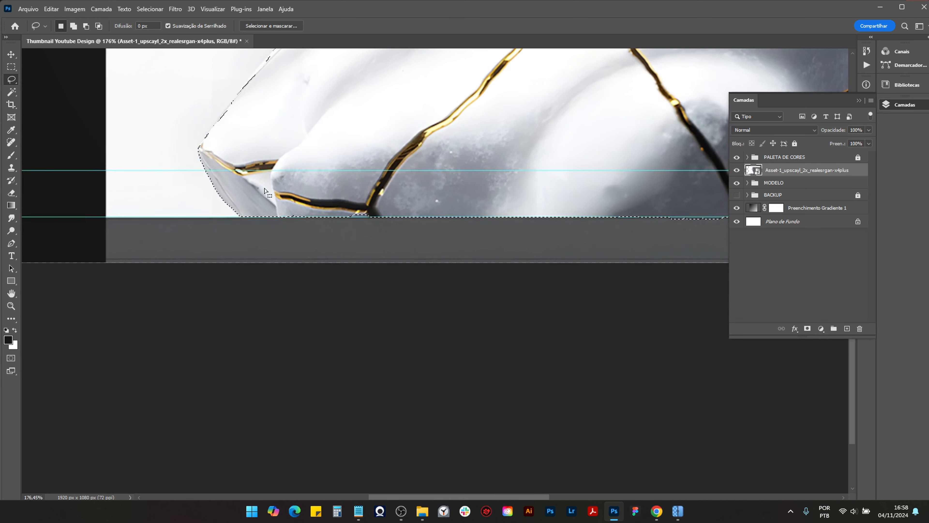
Step: Extend the Lasso selection to include the missed strip along the top of the statue's right-hand shoulder
scroll(265, 190, "down", 6)
scroll(476, 189, "up", 4)
scroll(511, 179, "up", 3)
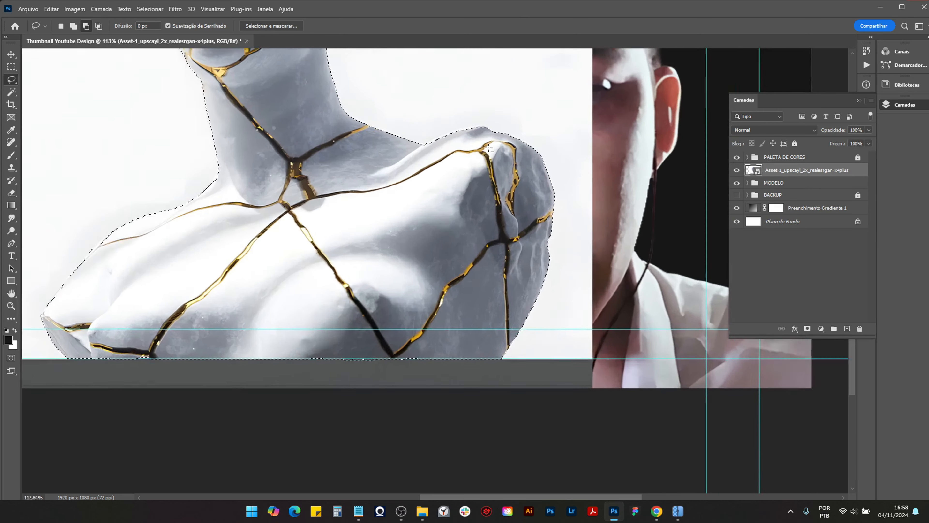
scroll(490, 149, "up", 8)
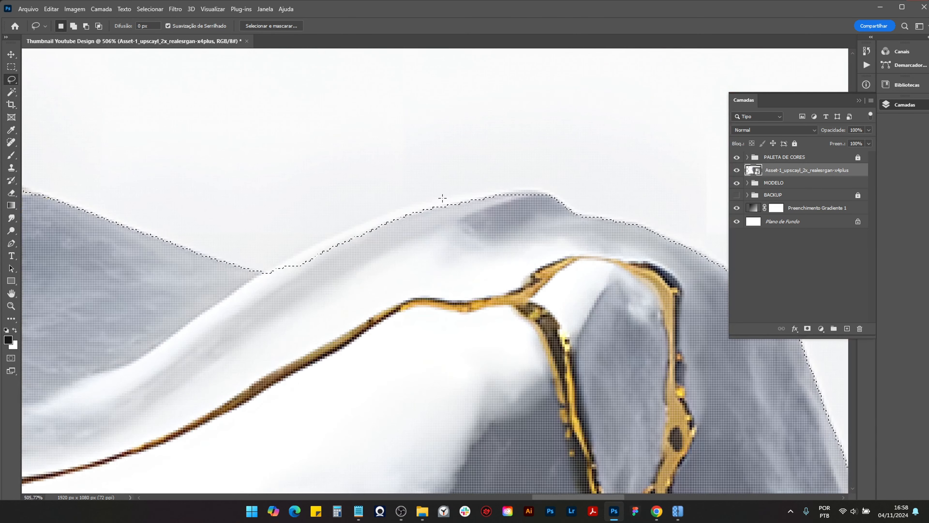
scroll(442, 198, "down", 8)
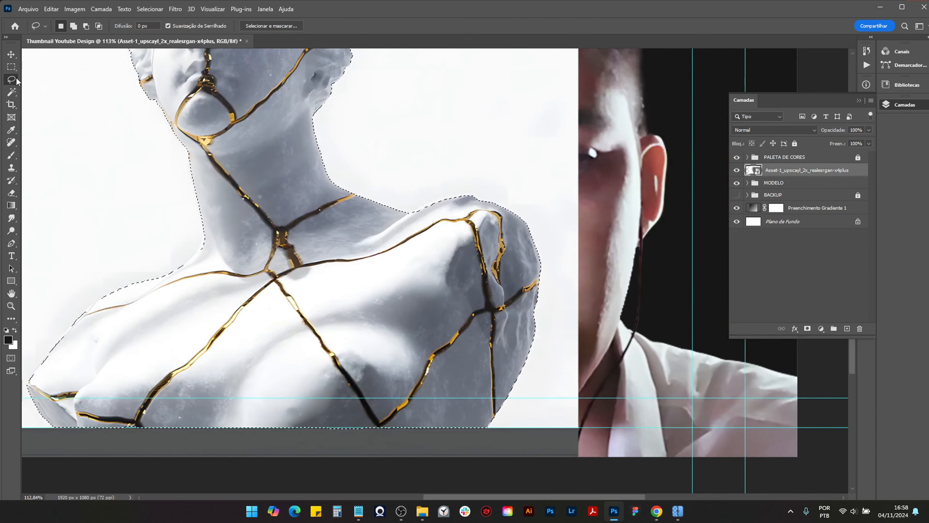
scroll(425, 205, "up", 8)
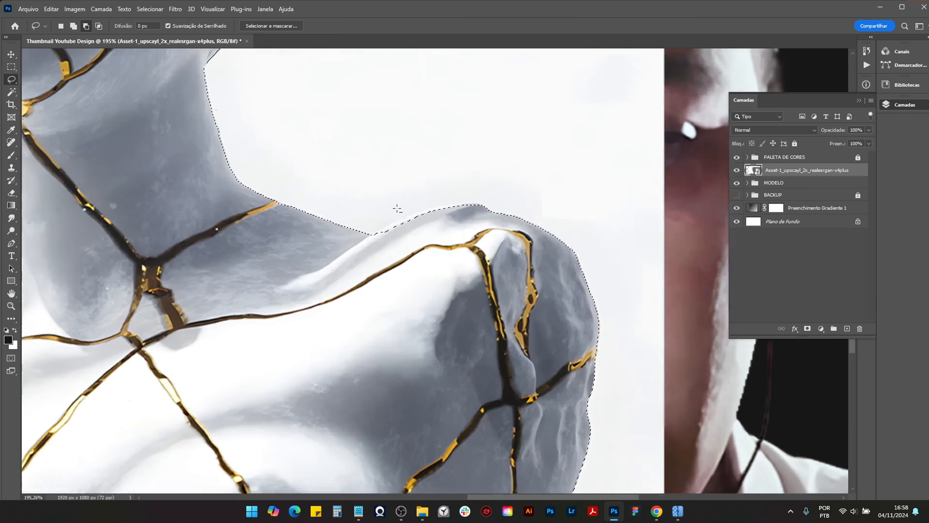
scroll(383, 233, "up", 1)
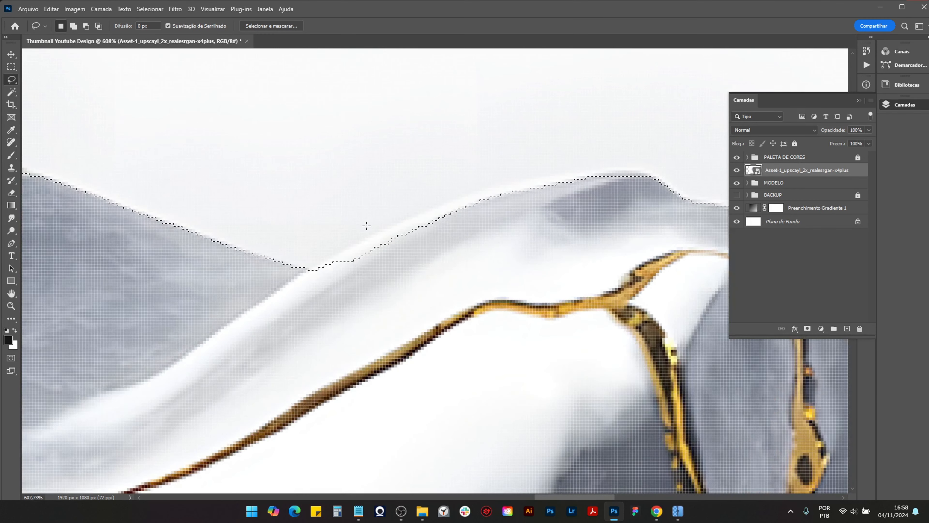
mouse_move(415, 210)
left_mouse_down()
mouse_move(443, 230)
mouse_move(412, 219)
left_mouse_up()
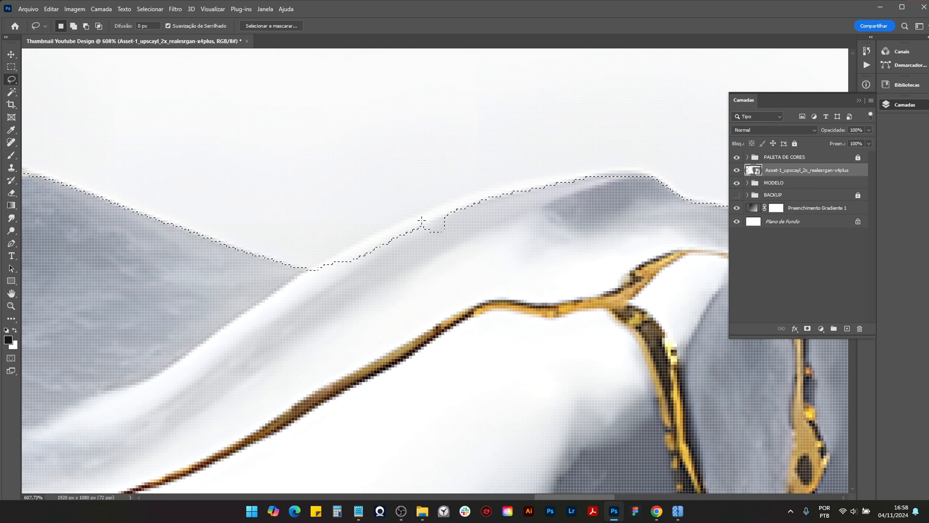
key("shift")
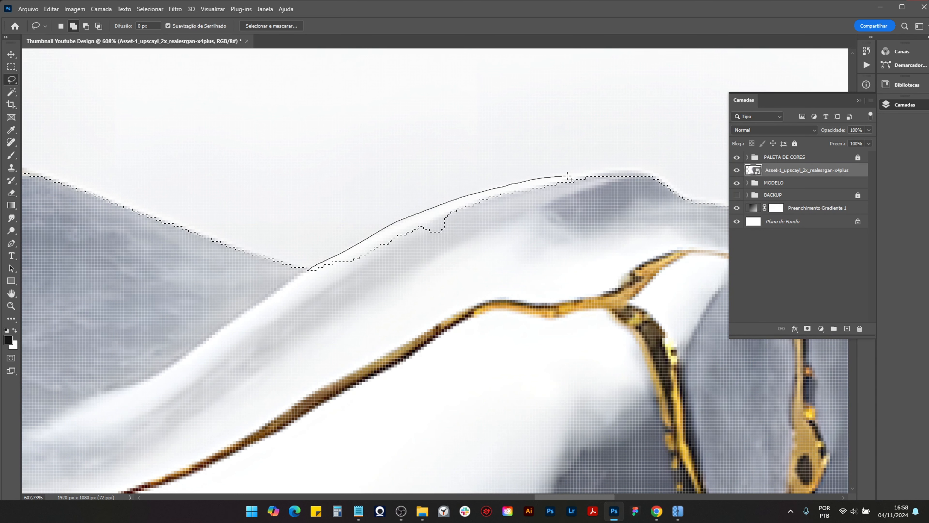
left_click_drag(689, 271, 316, 296)
scroll(316, 296, "down", 12)
scroll(211, 317, "up", 12)
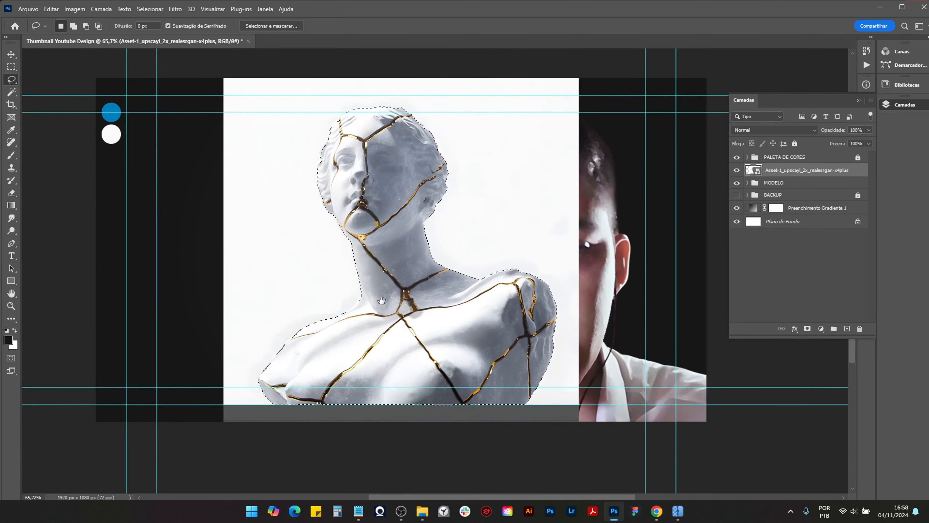
scroll(485, 212, "down", 7)
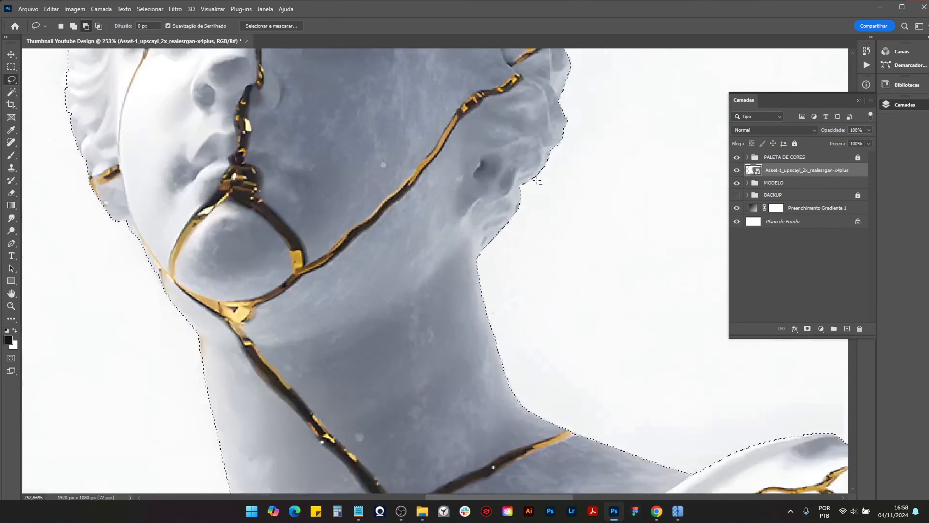
Step: Use the Lasso to add the missed strip of hair along the outer edge beside the statue's lit cheek to the selection
scroll(421, 207, "up", 4)
scroll(418, 206, "up", 3)
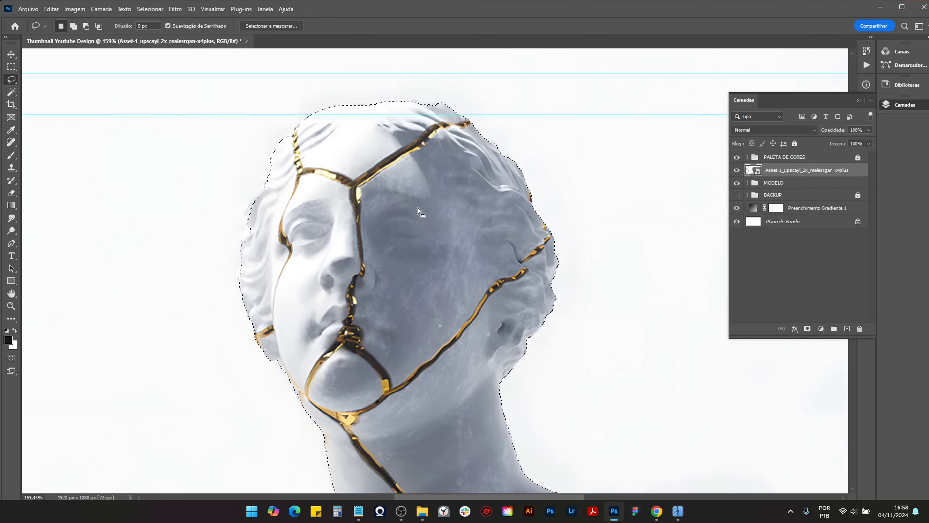
scroll(151, 223, "up", 6)
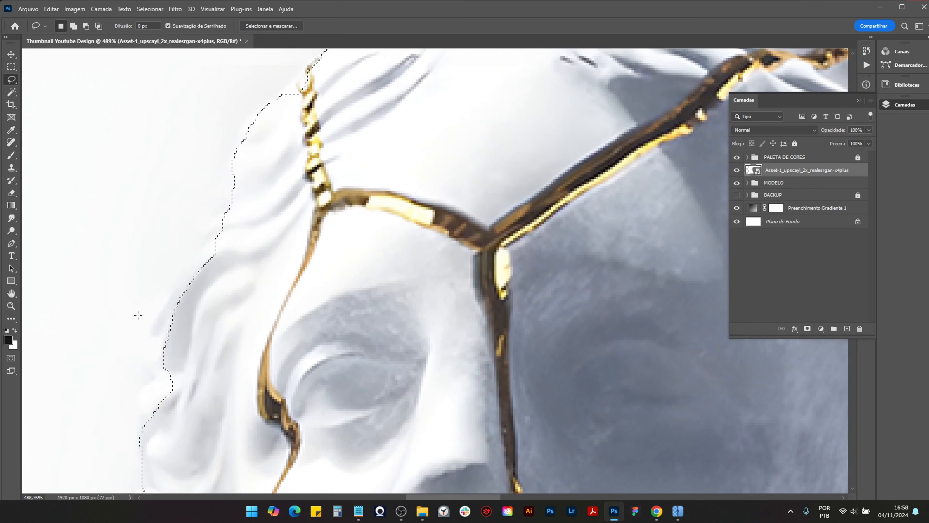
left_click_drag(110, 374, 290, 255)
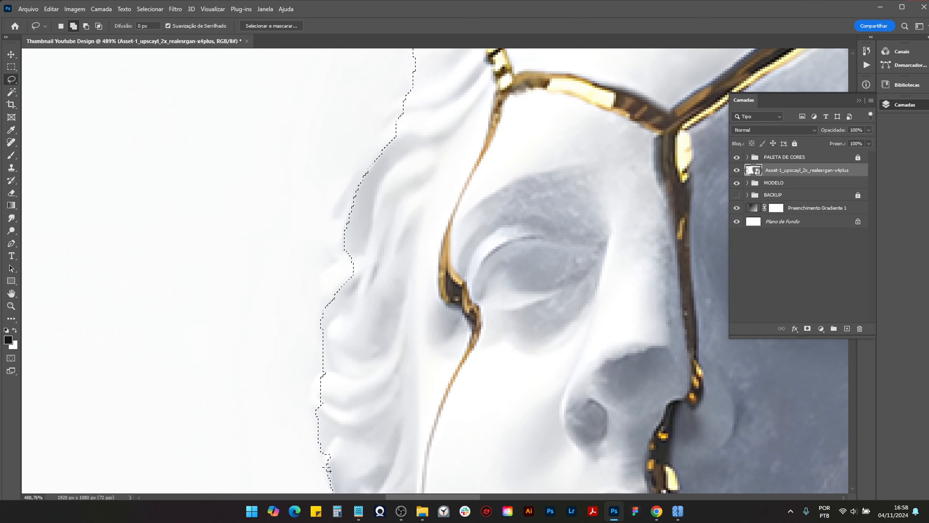
left_click_drag(326, 477, 320, 459)
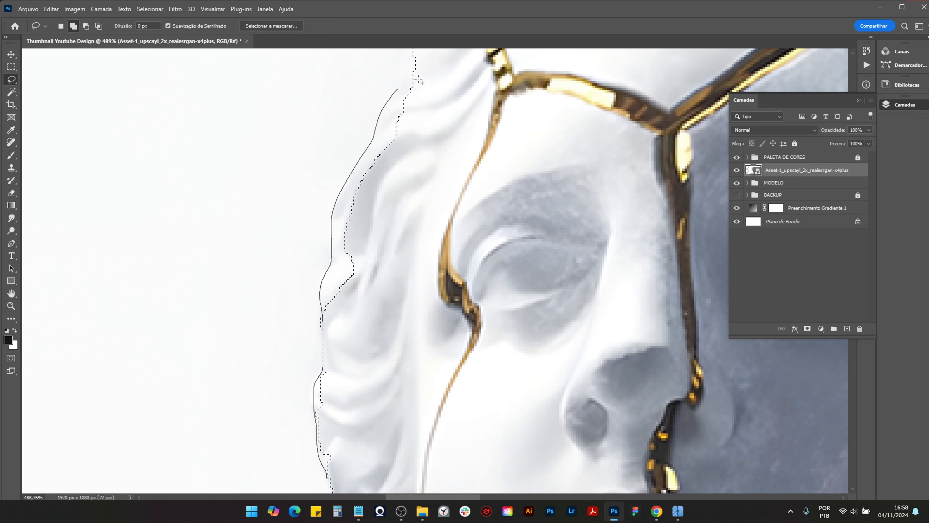
mouse_move(419, 79)
left_mouse_down()
mouse_move(436, 426)
mouse_move(398, 433)
left_mouse_up()
scroll(315, 388, "down", 13)
scroll(395, 275, "up", 6)
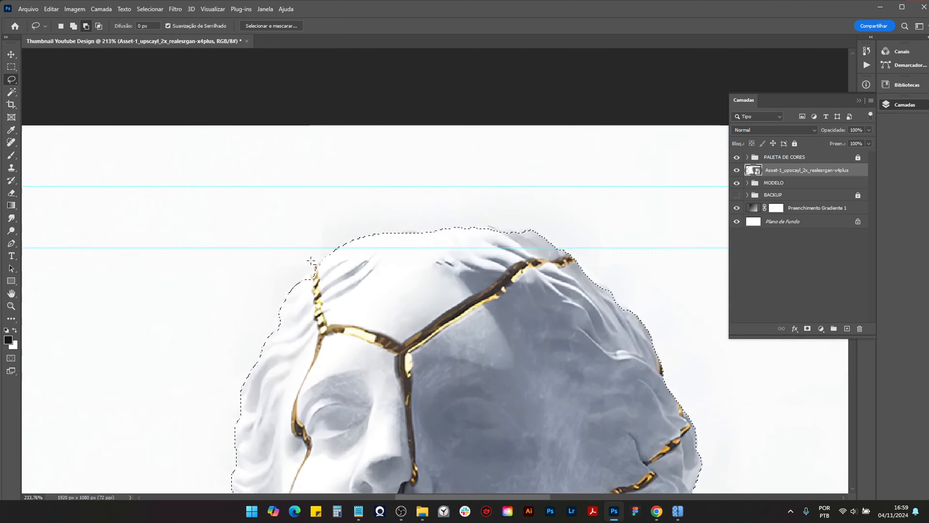
Step: Extend the Lasso selection over the missed gold crack tip and hair edge at the statue's upper-left forehead
scroll(311, 260, "up", 8)
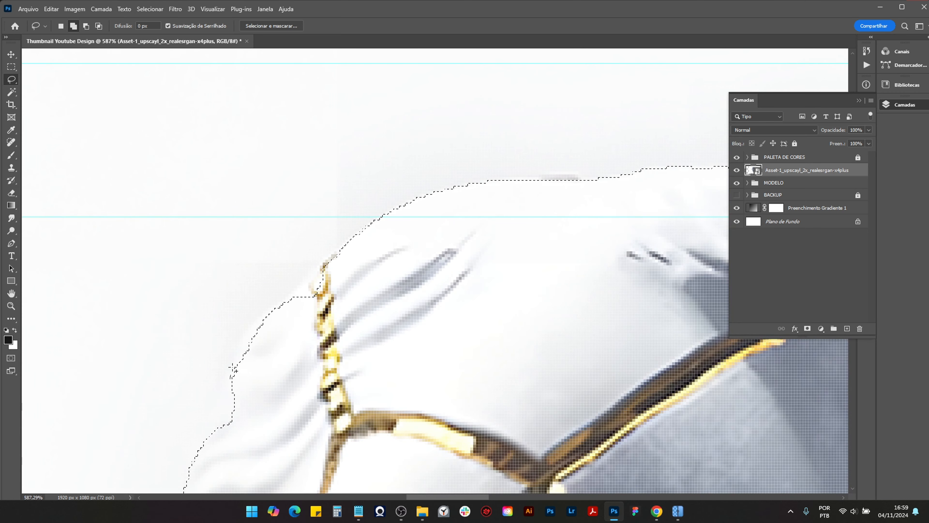
left_click_drag(338, 262, 361, 430)
scroll(411, 257, "down", 4)
scroll(369, 214, "left", 4)
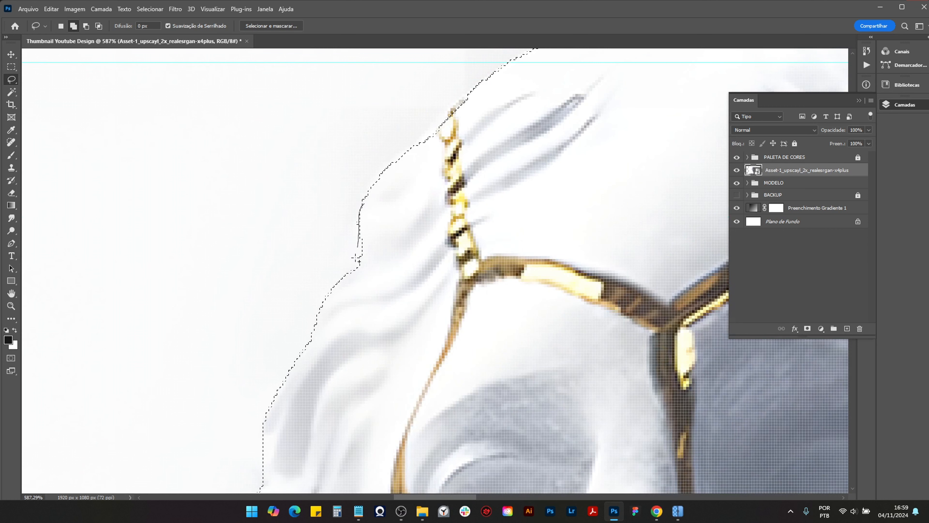
Step: Add a layer mask to the Asset-1 statue layer from the selection to remove its white background
scroll(381, 346, "down", 15)
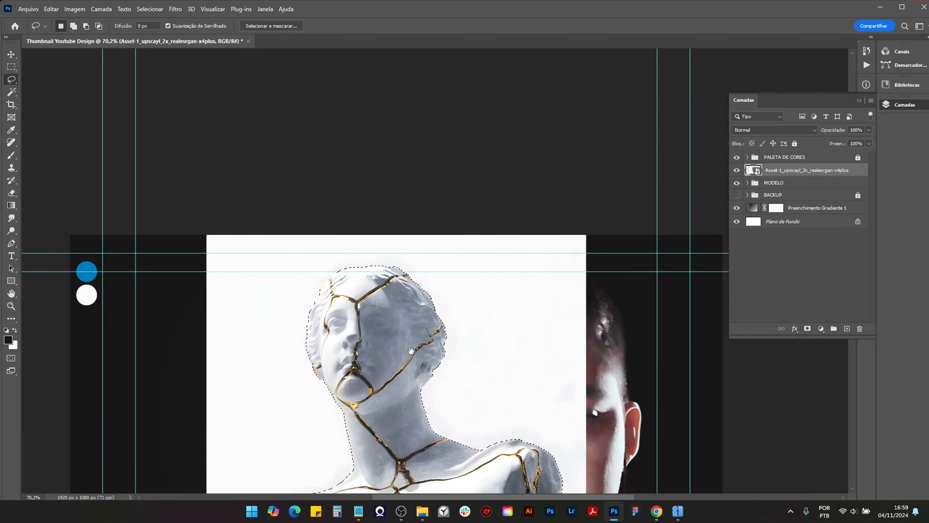
left_click_drag(413, 343, 447, 179)
scroll(447, 266, "down", 2)
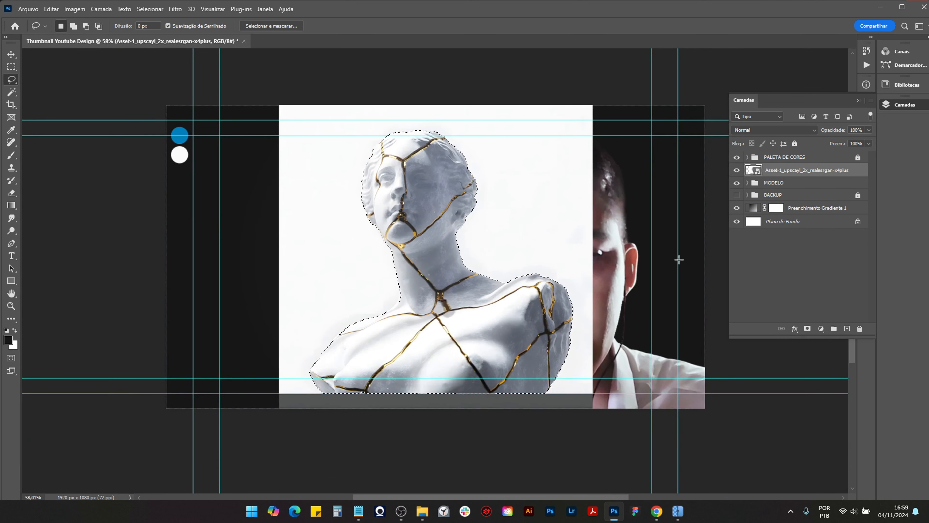
left_click(808, 329)
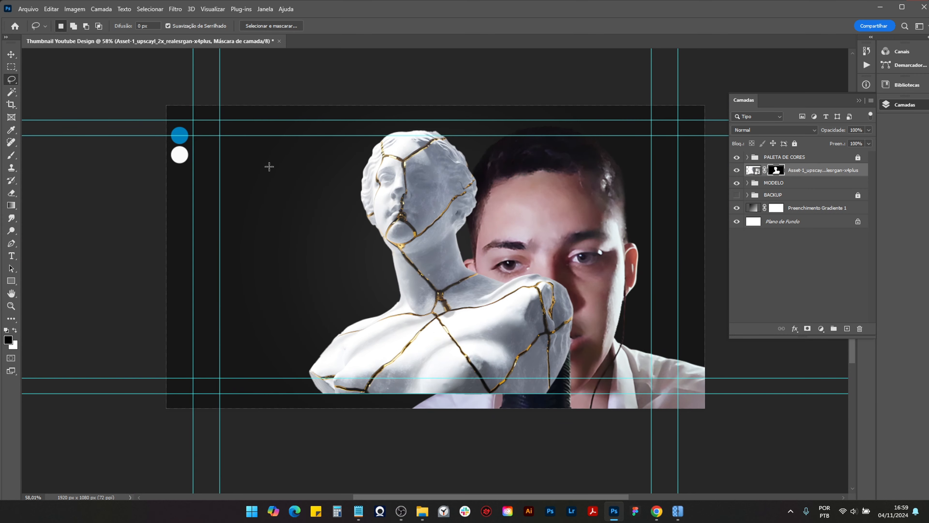
Step: Move the statue to the canvas's left side and place its layer below the MODELO group
scroll(452, 148, "up", 3)
scroll(453, 148, "down", 5)
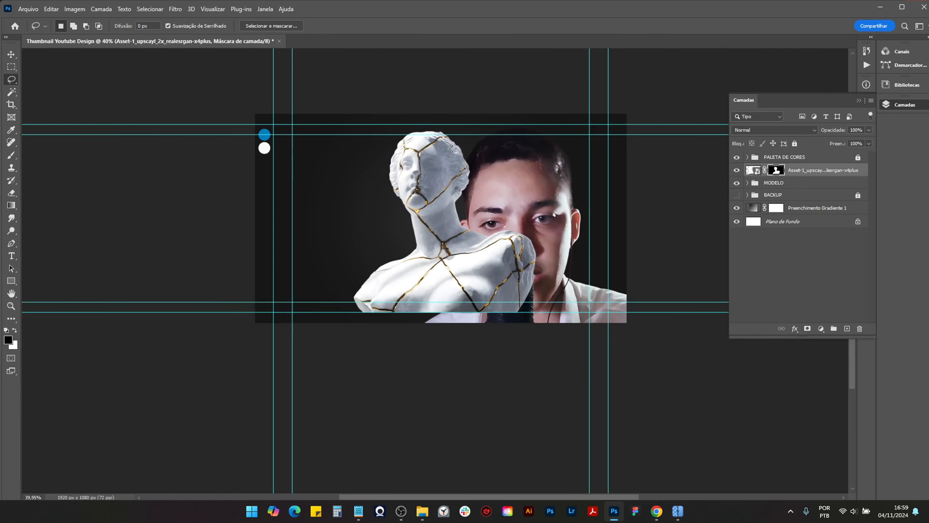
key("v")
left_click_drag(476, 228, 365, 248)
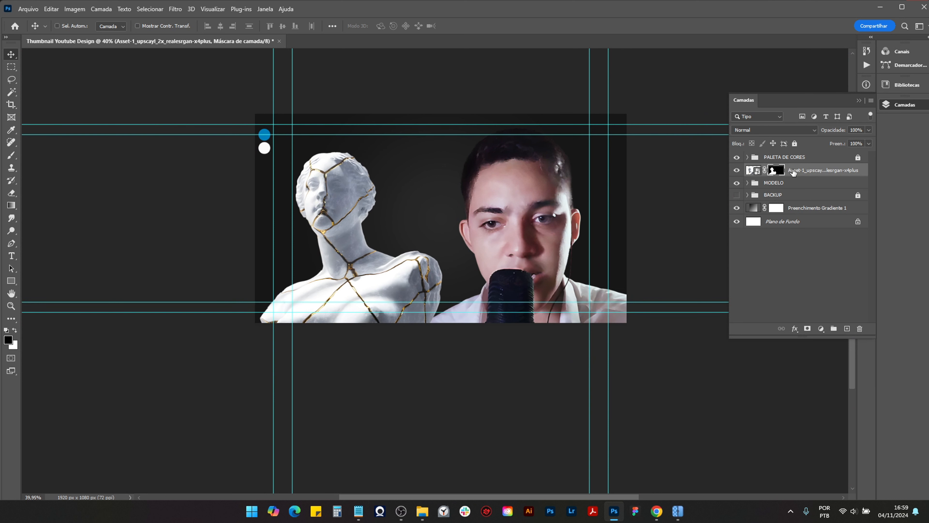
left_click_drag(793, 172, 793, 189)
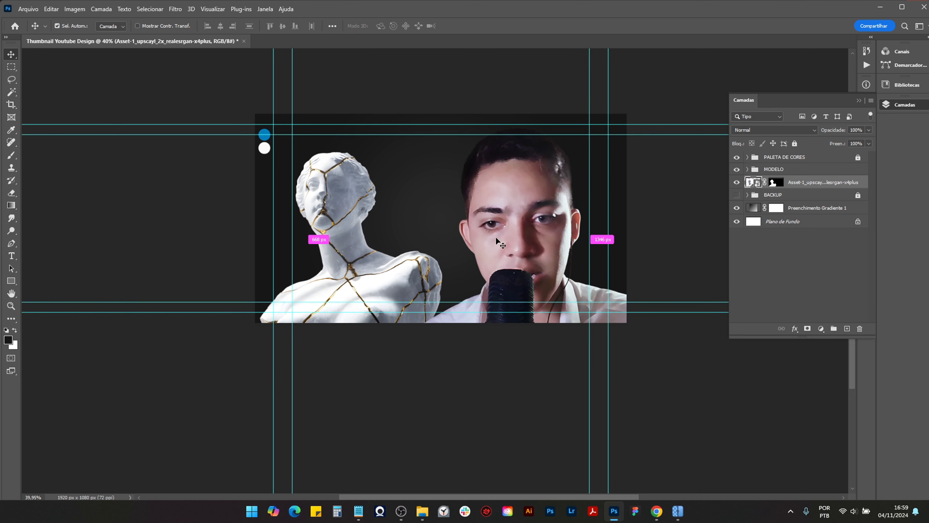
Step: Flip the statue horizontally and enlarge it to about 110%
key("ctrl+t")
right_click(353, 231)
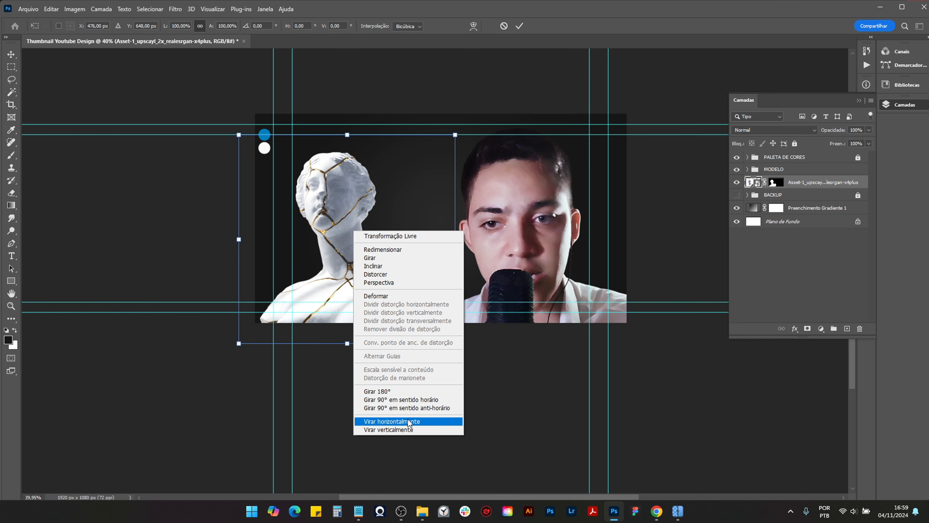
left_click(409, 422)
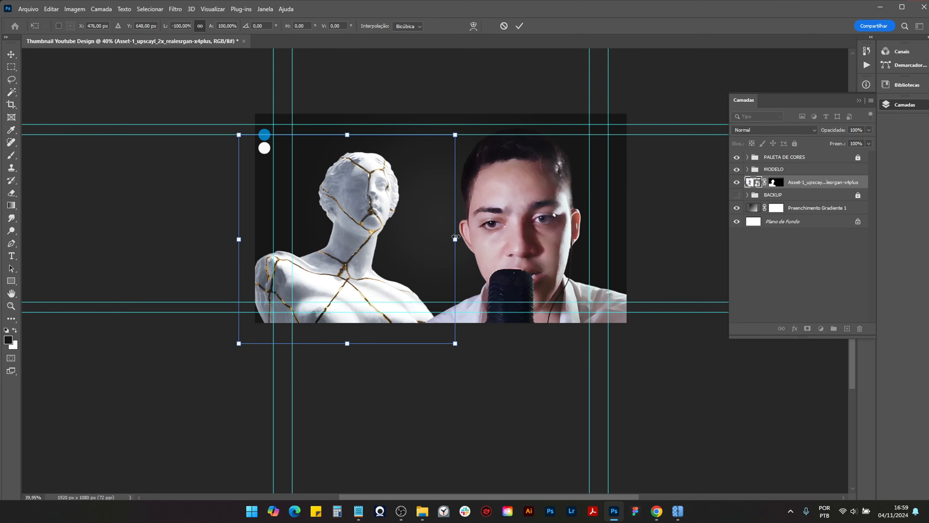
left_click_drag(456, 236, 478, 237)
mouse_move(336, 255)
left_mouse_down()
mouse_move(276, 229)
mouse_move(329, 260)
left_mouse_up()
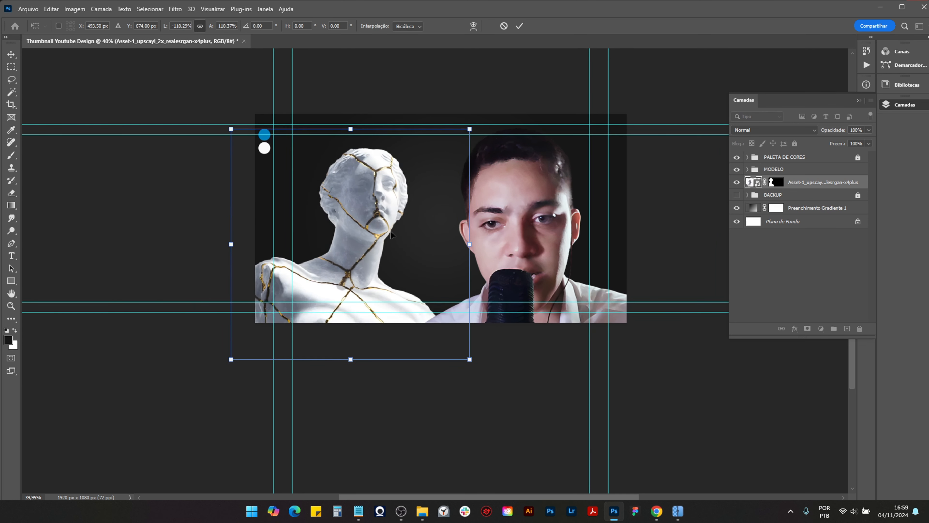
Step: Move the statue behind the portrait at the canvas's right side and shift the MODELO group left to uncover it
left_click_drag(391, 234, 637, 214)
key("Return")
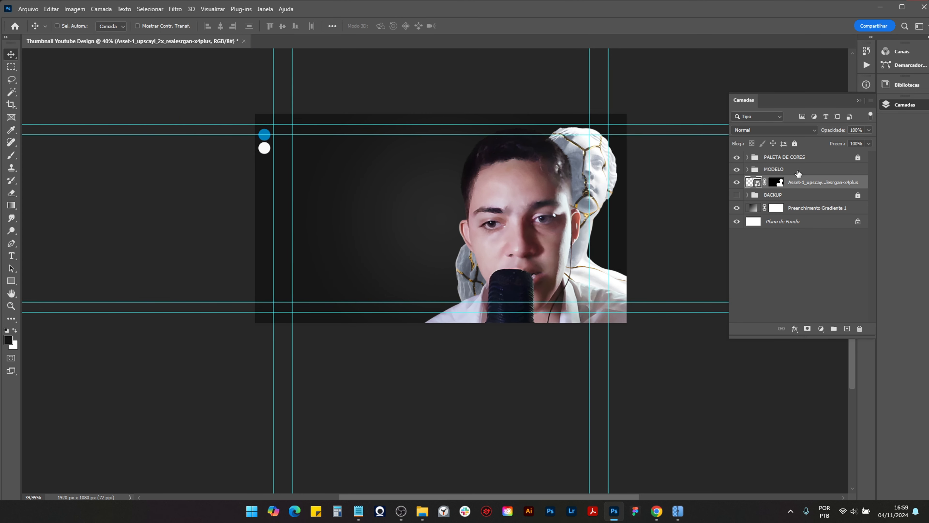
left_click(799, 172)
left_click_drag(582, 238, 557, 238)
mouse_move(546, 241)
left_mouse_down()
mouse_move(547, 253)
mouse_move(556, 245)
left_mouse_up()
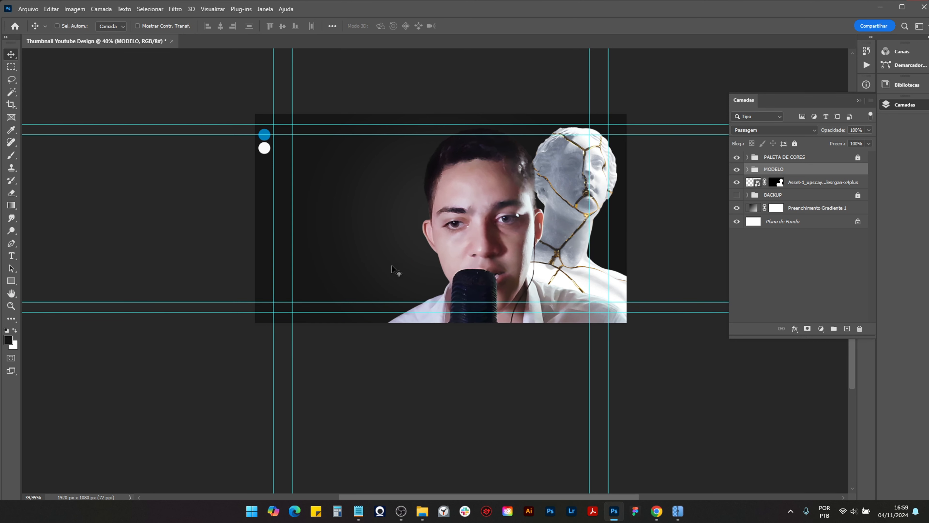
mouse_move(491, 233)
left_mouse_down()
mouse_move(473, 233)
mouse_move(487, 232)
mouse_move(482, 216)
mouse_move(497, 217)
left_mouse_up()
key("ctrl+z")
Step: Scale the statue down to 76.46% and position it behind the portrait's right-hand shoulder
left_click(811, 184)
key("ctrl+t")
mouse_move(569, 204)
left_mouse_down()
mouse_move(570, 224)
mouse_move(562, 219)
left_mouse_up()
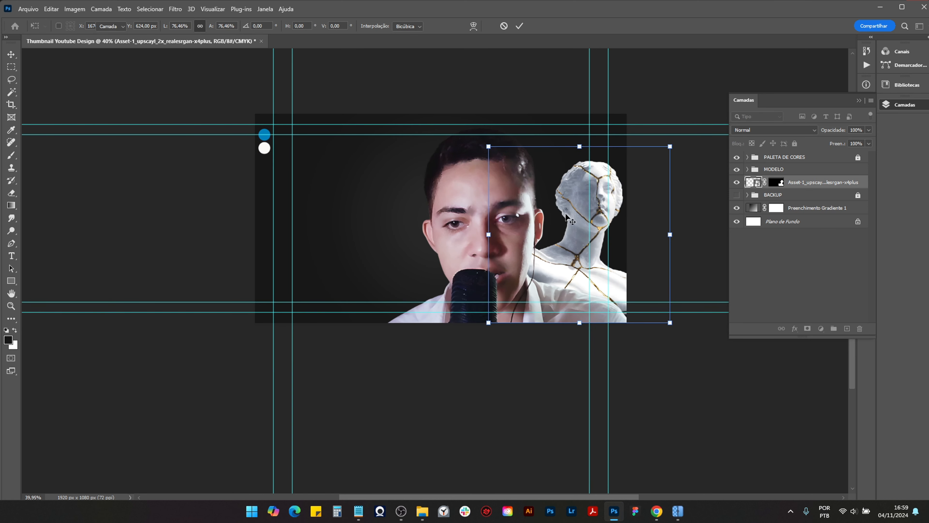
key("Return")
scroll(546, 207, "up", 4)
scroll(556, 204, "down", 3)
scroll(639, 191, "up", 5)
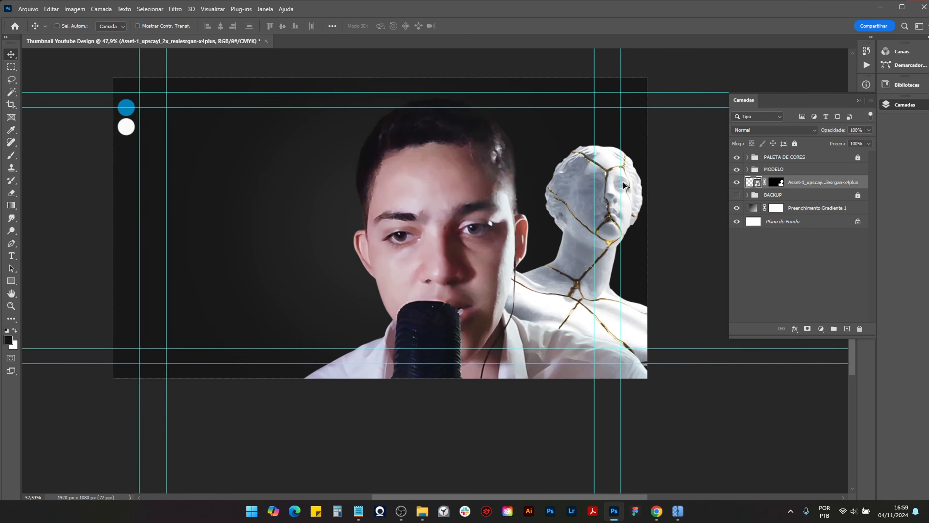
scroll(410, 199, "down", 4)
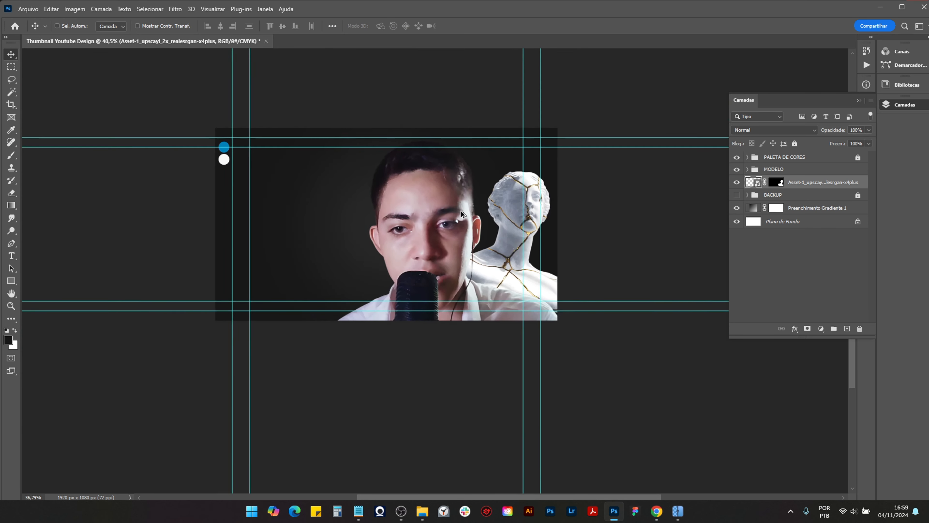
Step: Create a new layer above PALETA DE CORES and choose a hard round brush for painting on it
left_click_drag(461, 195, 442, 200)
left_click(828, 258)
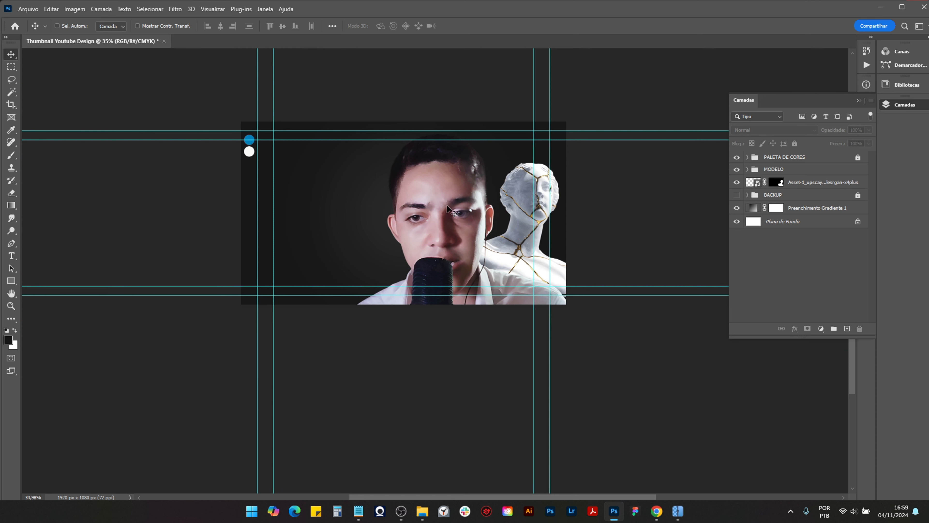
left_click(10, 155)
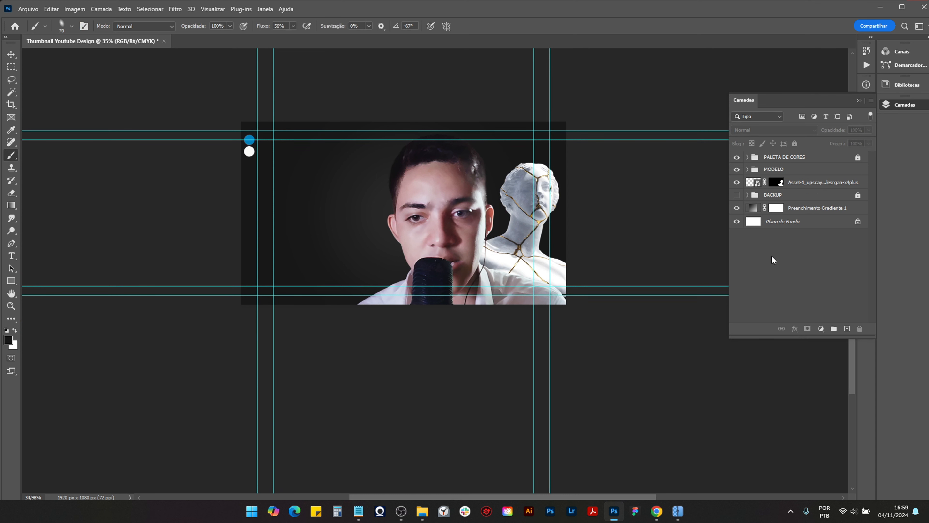
left_click(848, 328)
left_click(72, 27)
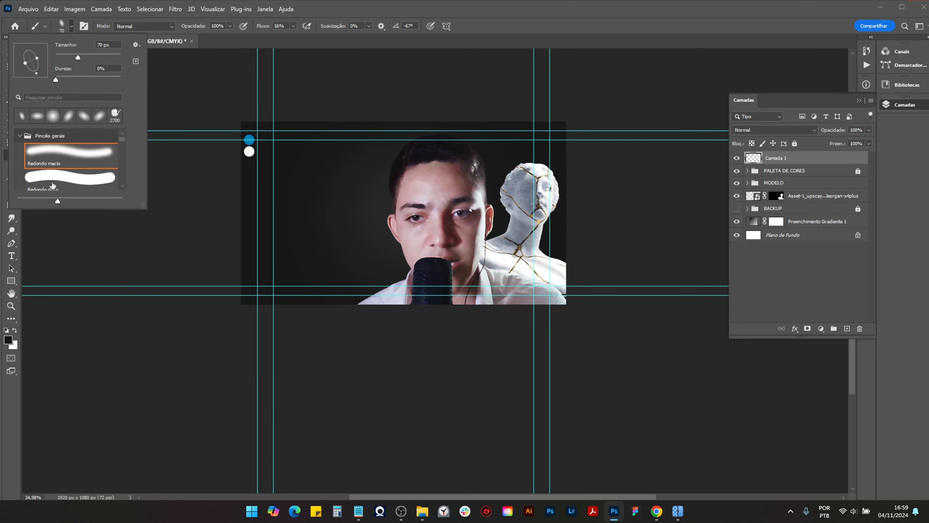
Step: Set the foreground colour to a bright red
left_click(8, 339)
left_click(743, 352)
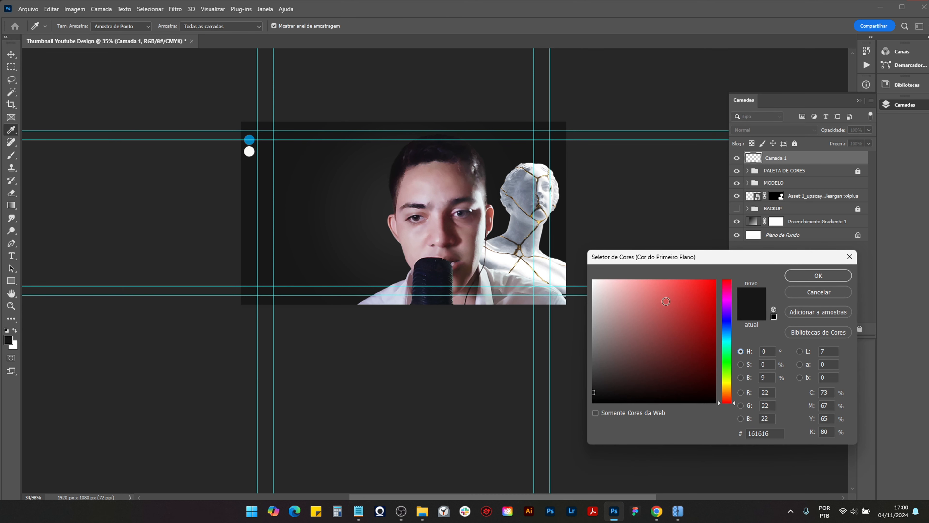
left_click(697, 291)
key("Return")
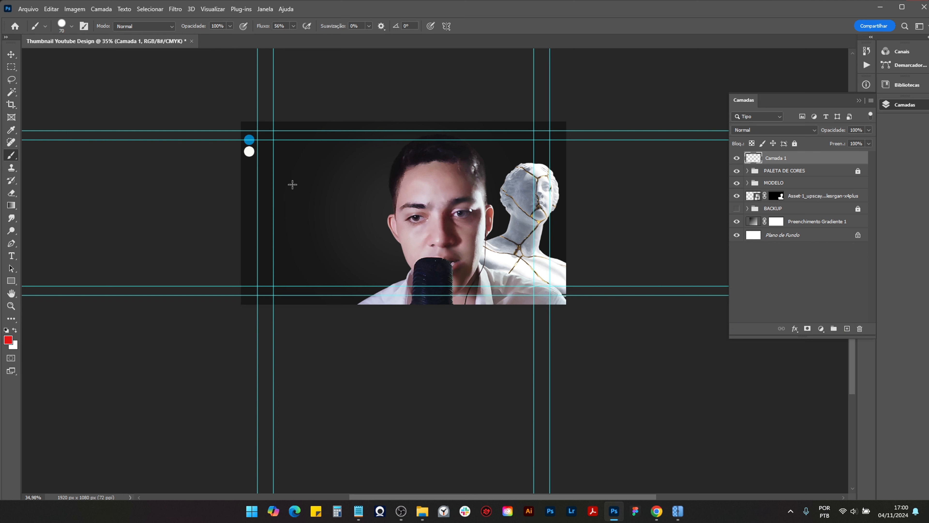
Step: Paint a red X in the empty area left of the portrait
left_click_drag(292, 185, 333, 171)
key("ctrl+z")
key("Caps_Lock")
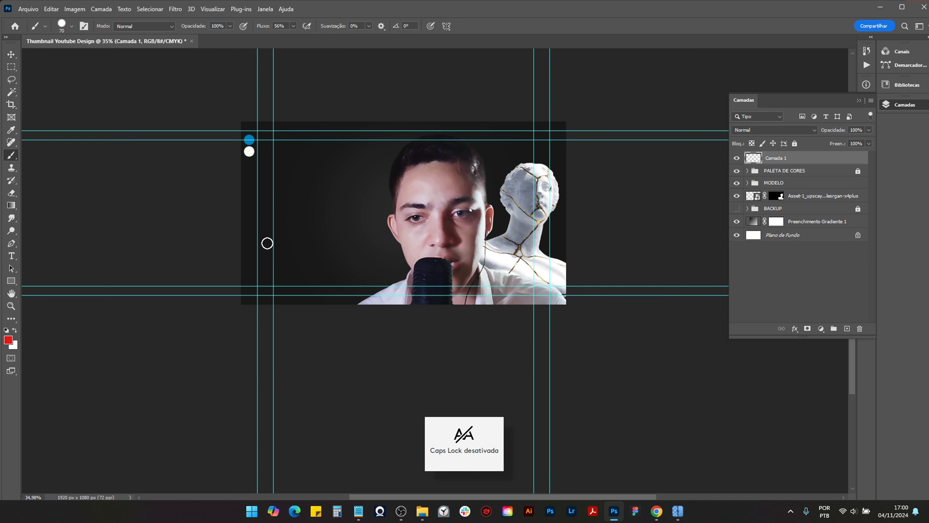
mouse_move(271, 242)
left_mouse_down()
mouse_move(330, 183)
mouse_move(314, 233)
left_mouse_up()
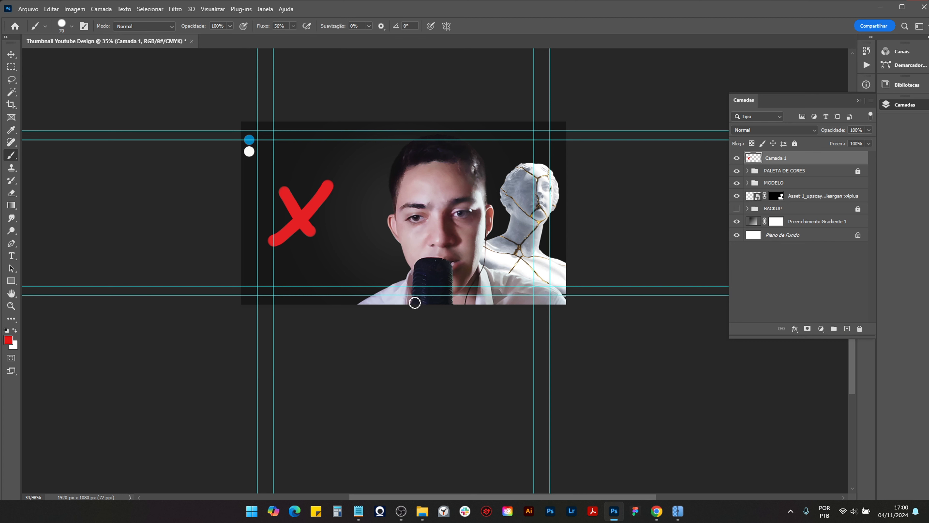
Step: Trace red outlines around the portrait and the statue, and undo both strokes
mouse_move(386, 297)
left_mouse_down()
mouse_move(402, 165)
mouse_move(517, 296)
left_mouse_up()
mouse_move(503, 234)
left_mouse_down()
mouse_move(548, 193)
mouse_move(563, 257)
left_mouse_up()
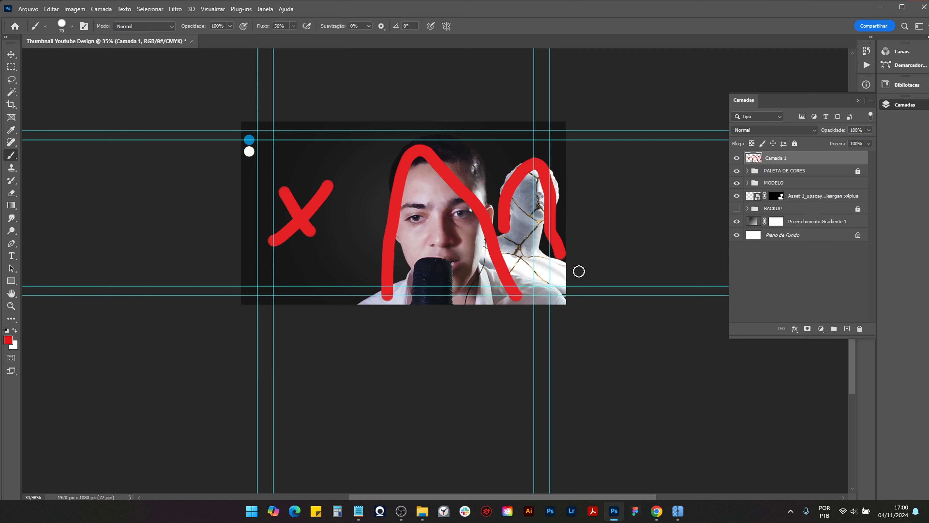
key("ctrl+z")
key("ctrl+z")
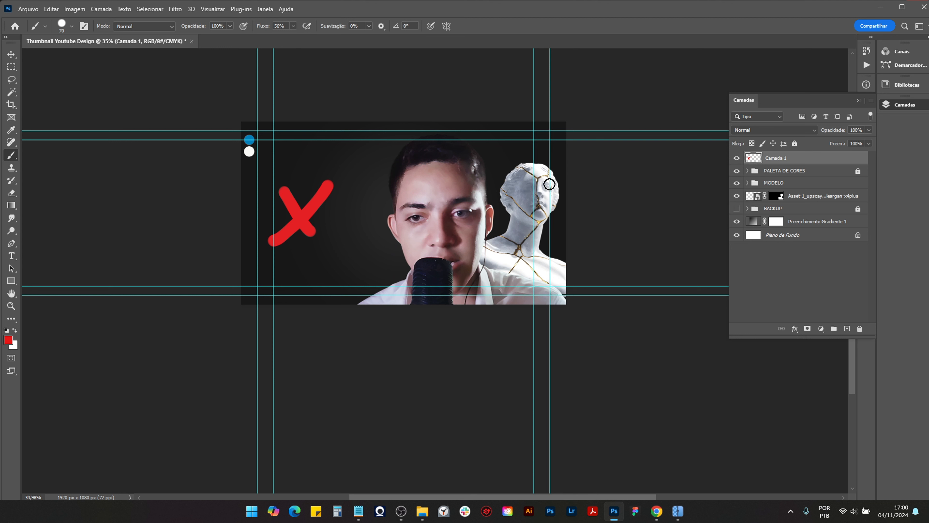
Step: Try more red guide strokes, undo them together with the X, and sketch a head-shaped outline in the empty left area
mouse_move(540, 171)
left_mouse_down()
mouse_move(545, 267)
mouse_move(453, 292)
mouse_move(387, 212)
mouse_move(441, 167)
mouse_move(469, 233)
mouse_move(428, 246)
mouse_move(446, 228)
left_mouse_up()
key("ctrl+z")
mouse_move(259, 149)
left_mouse_down()
mouse_move(315, 190)
mouse_move(282, 184)
mouse_move(332, 195)
left_mouse_up()
key("ctrl+z")
key("ctrl+z")
key("ctrl+z")
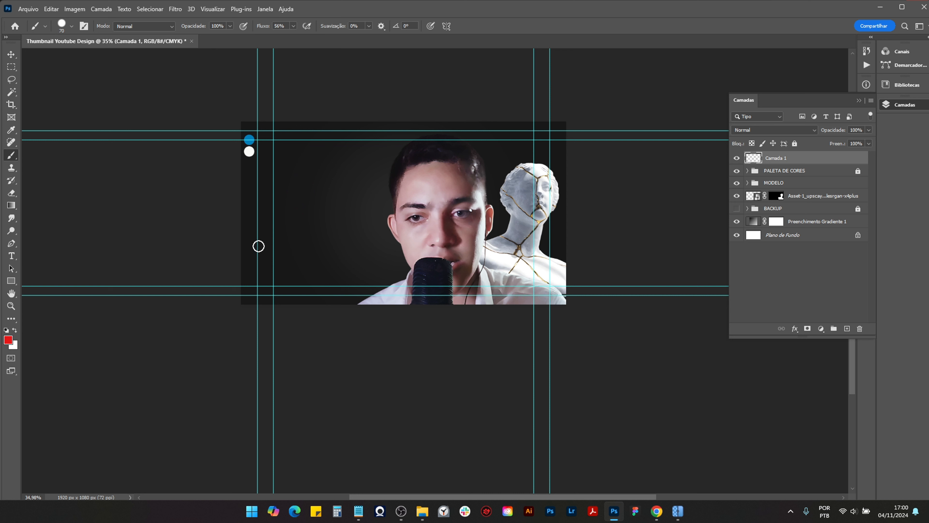
mouse_move(258, 217)
left_mouse_down()
mouse_move(281, 212)
mouse_move(297, 232)
left_mouse_up()
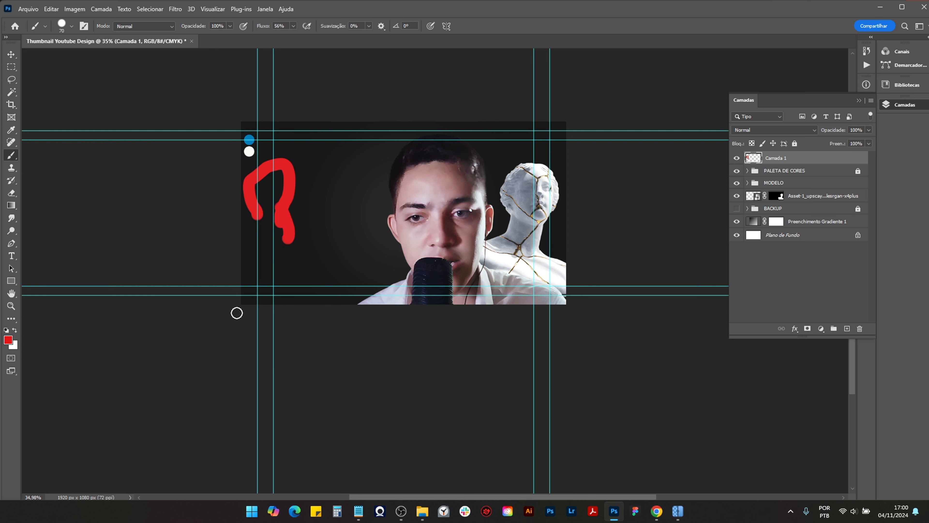
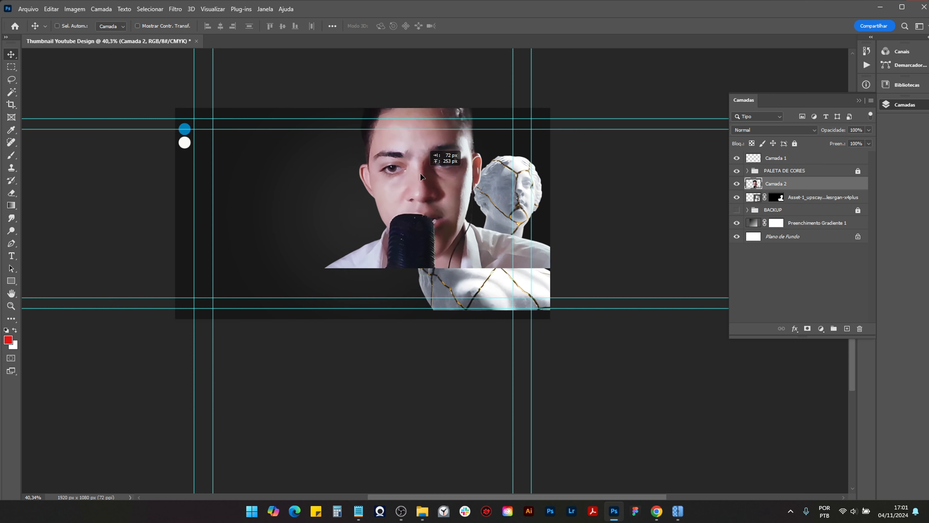
Step: Undo the last move of the portrait
key("ctrl+z")
scroll(463, 222, "up", 5)
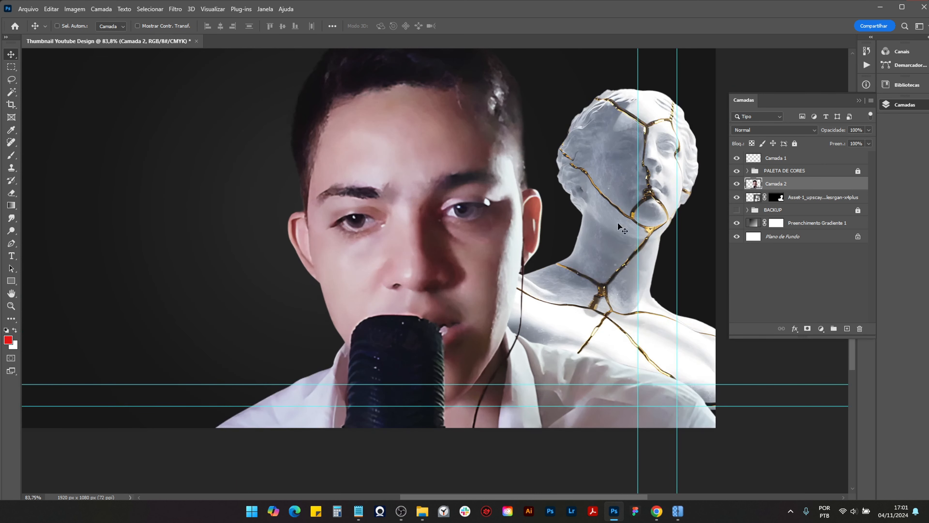
scroll(641, 234, "down", 4)
scroll(654, 241, "up", 1)
Step: Rename the portrait layer MODELO
double_click(776, 183)
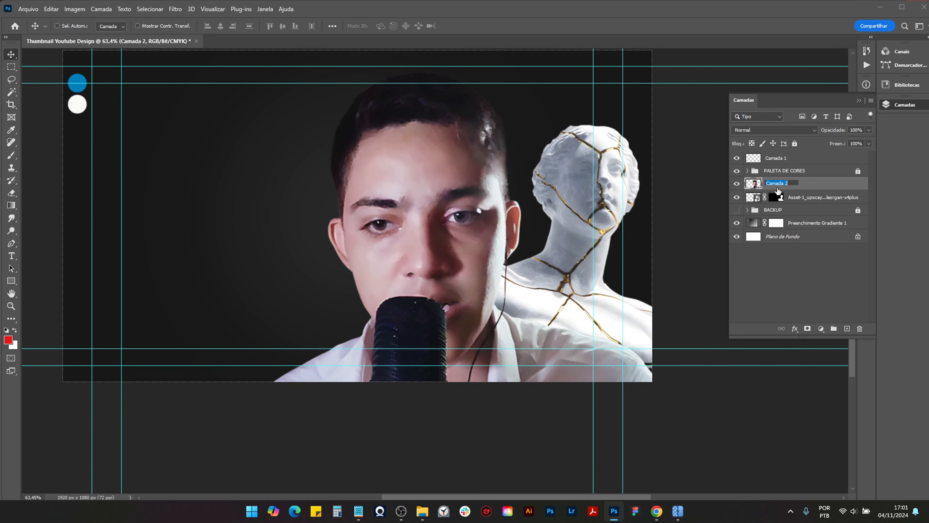
key("Caps_Lock")
type("MODELO")
key("Return")
Step: Duplicate the MODELO layer and give the copy the same name, MODELO
key("ctrl+j")
double_click(795, 185)
key("BackSpace")
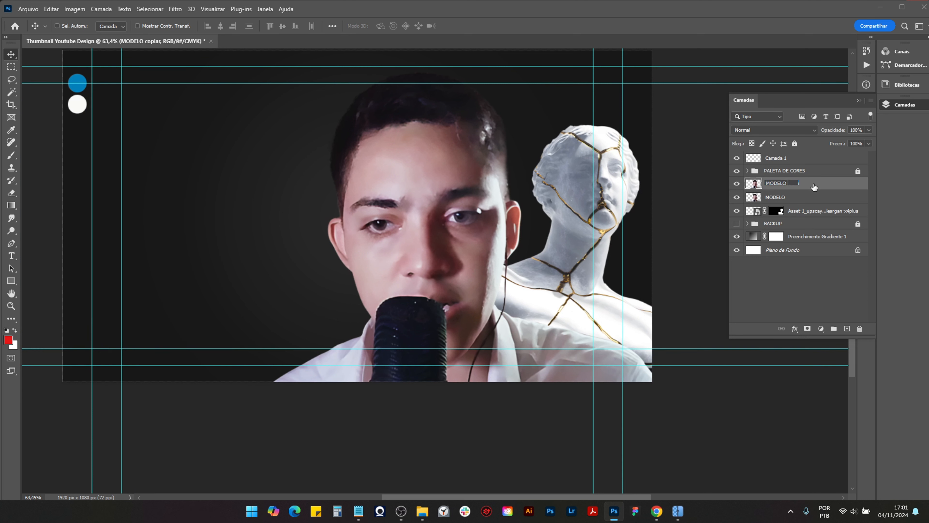
key("Return")
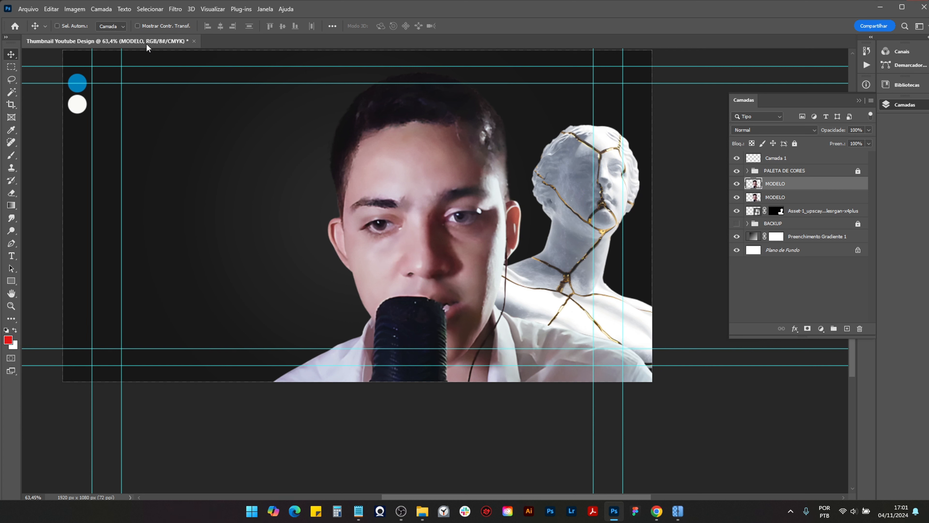
Step: Apply the Clarity preset of the Topaz Adjust 5 filter to the upper MODELO layer
left_click(175, 9)
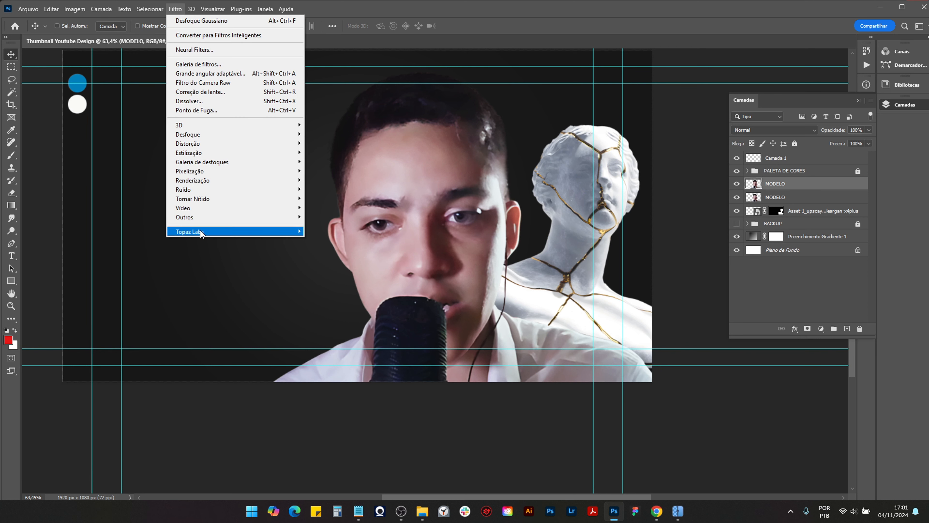
mouse_move(238, 235)
left_click(354, 231)
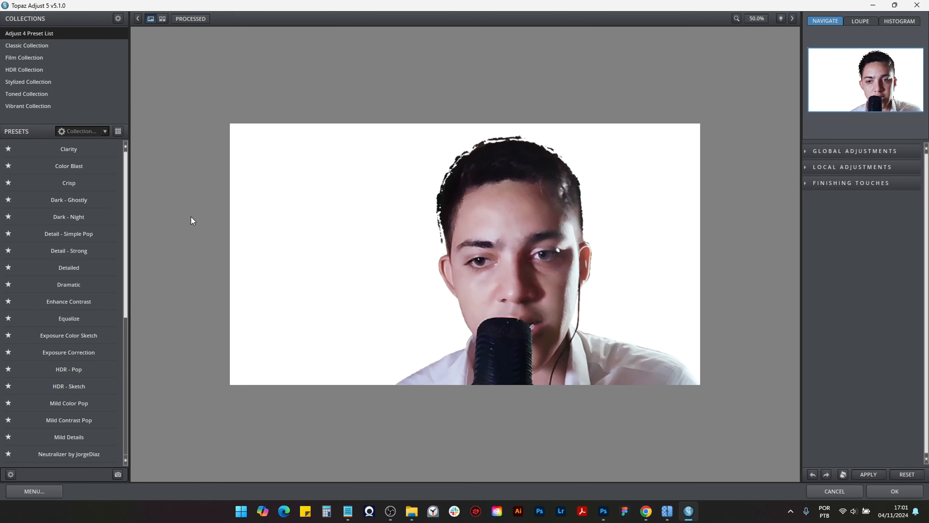
left_click(69, 150)
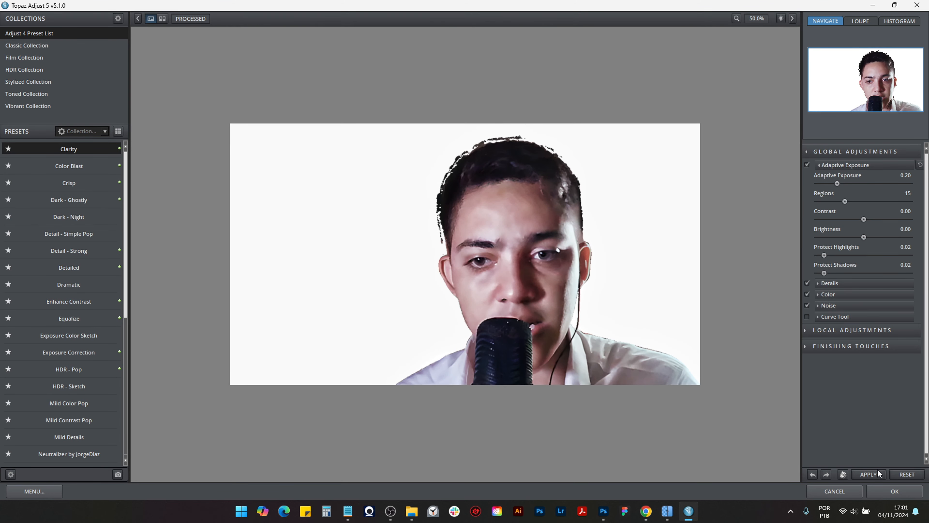
left_click(892, 492)
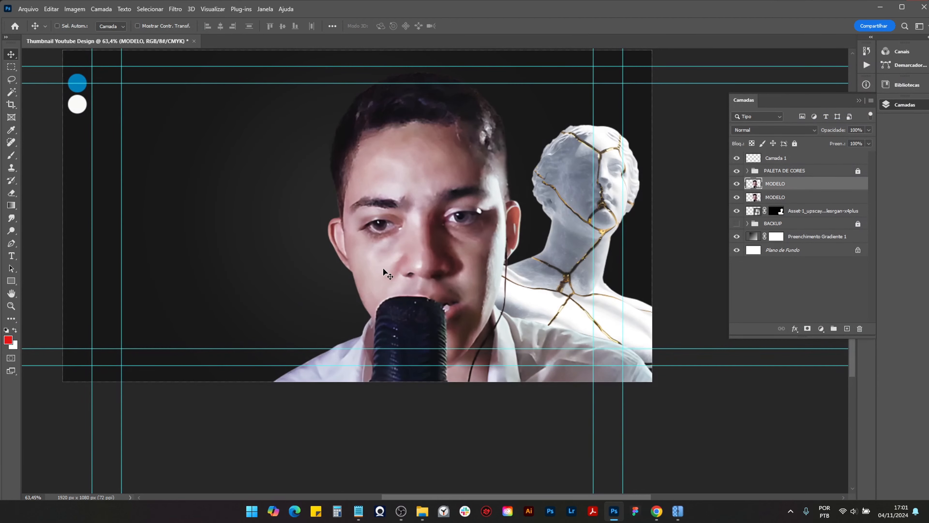
Step: Hide the Preenchimento Gradiente 1 layer to inspect the portrait's hair edges against the white background
scroll(433, 202, "up", 3)
scroll(433, 202, "down", 6)
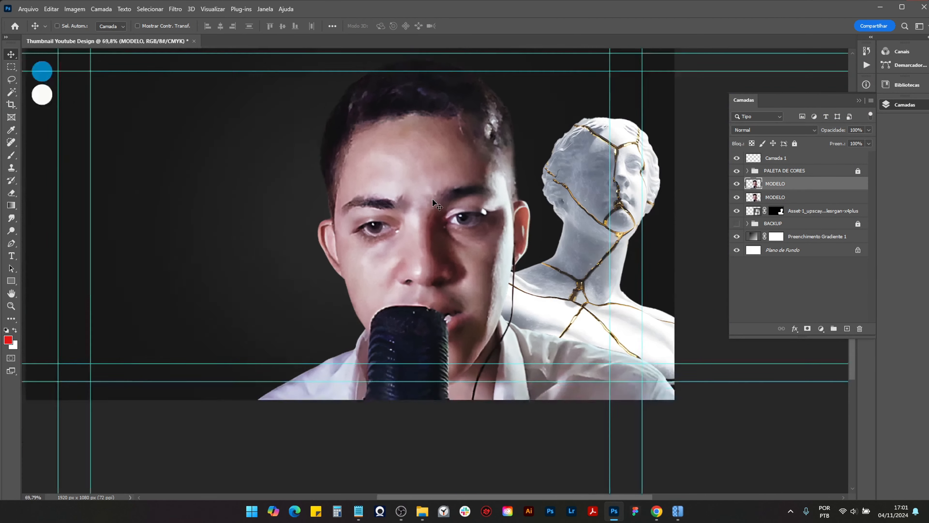
scroll(432, 202, "up", 8)
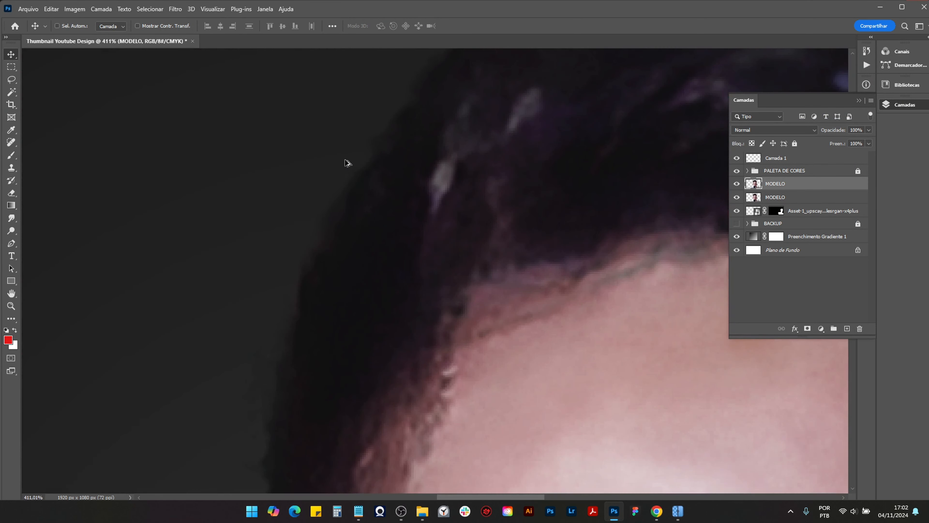
scroll(306, 177, "down", 3)
scroll(484, 146, "up", 5)
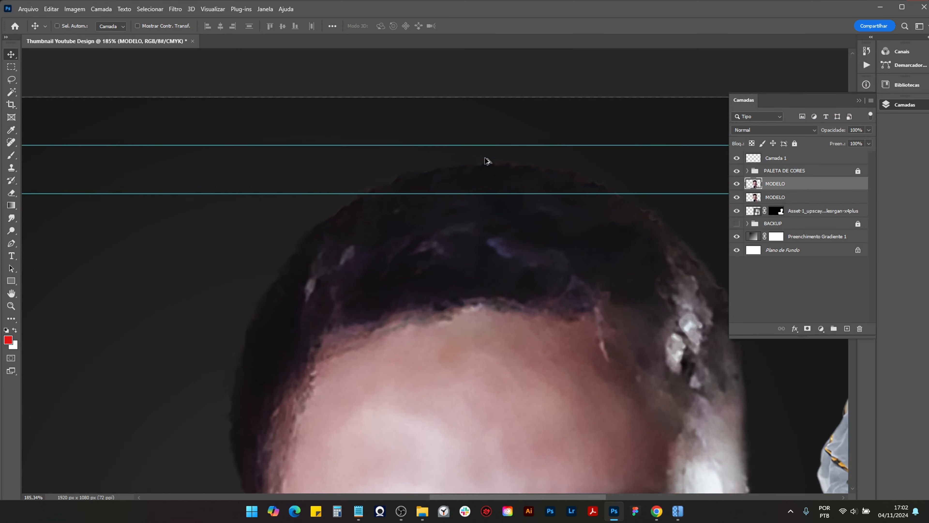
scroll(487, 167, "down", 5)
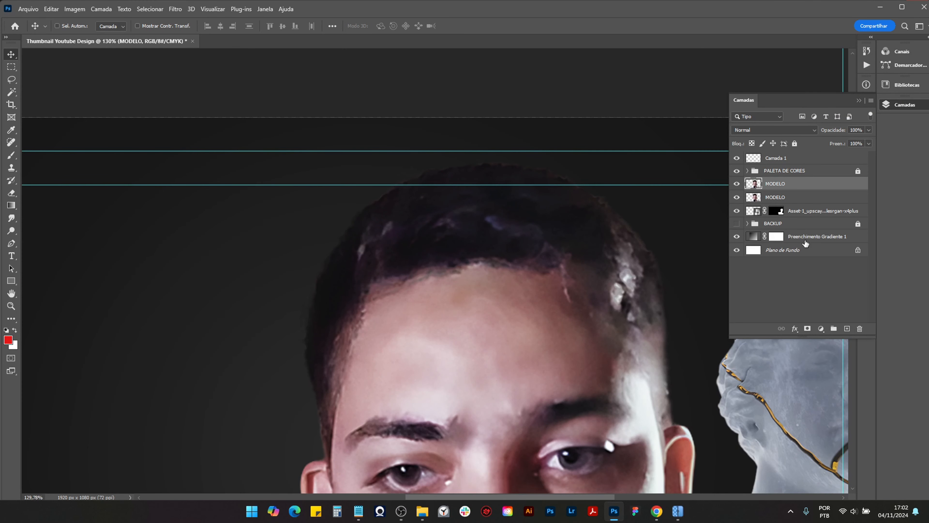
left_click(805, 242)
left_click(737, 236)
scroll(511, 244, "down", 2)
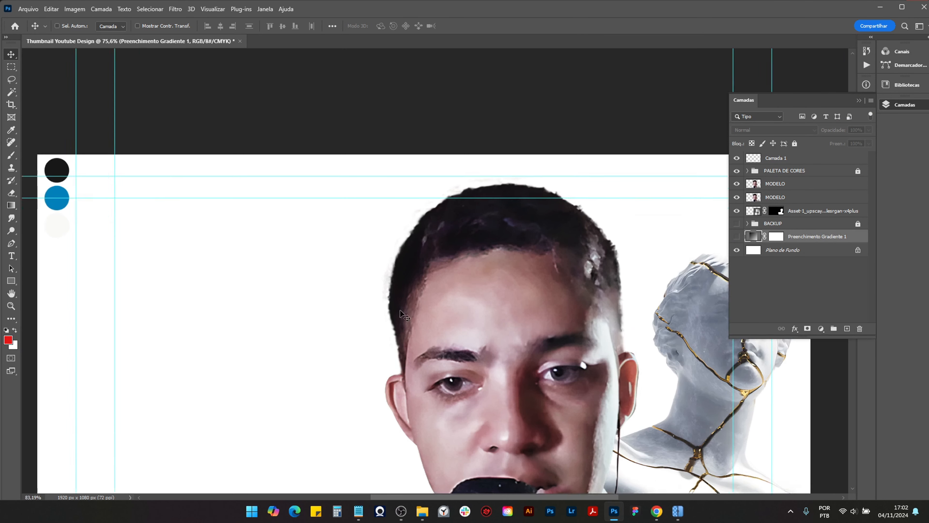
scroll(400, 310, "up", 4)
scroll(398, 245, "up", 3)
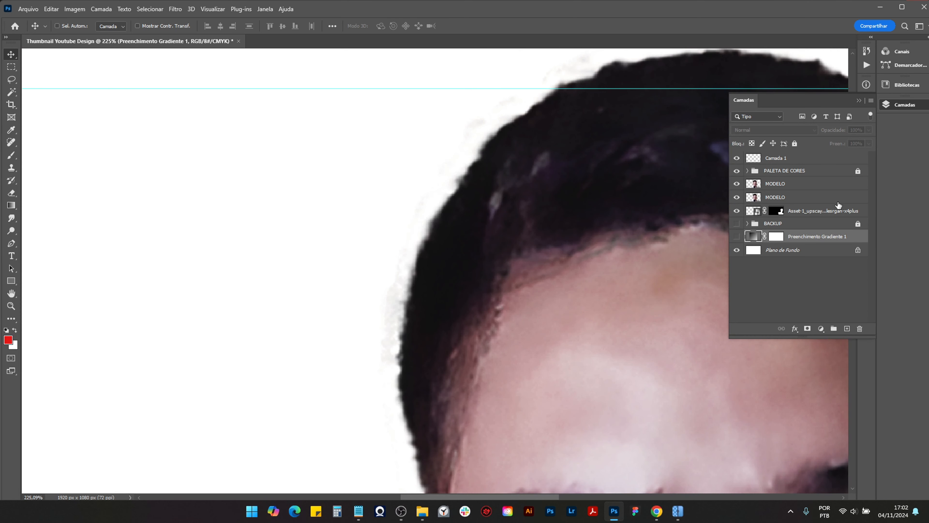
Step: Merge the two MODELO layers into one
left_click(787, 183)
left_click(787, 197, "shift")
right_click(795, 187)
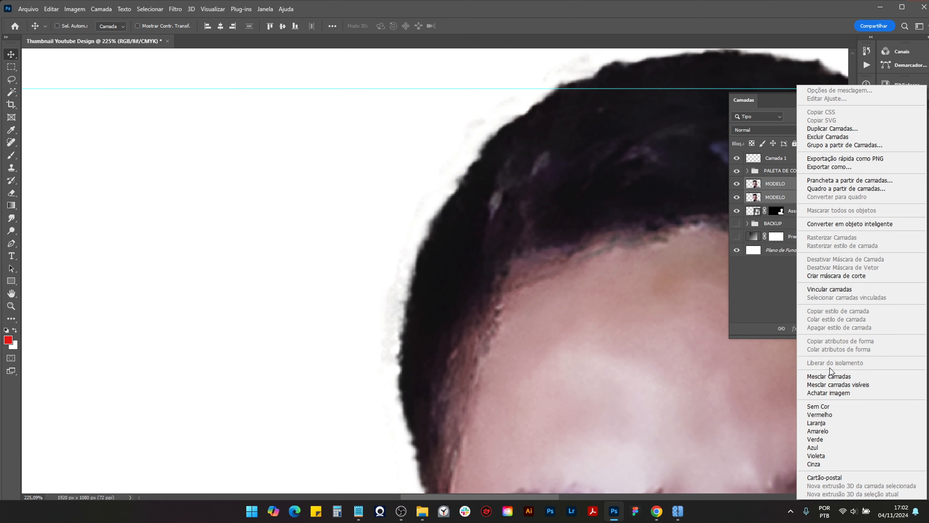
left_click(830, 377)
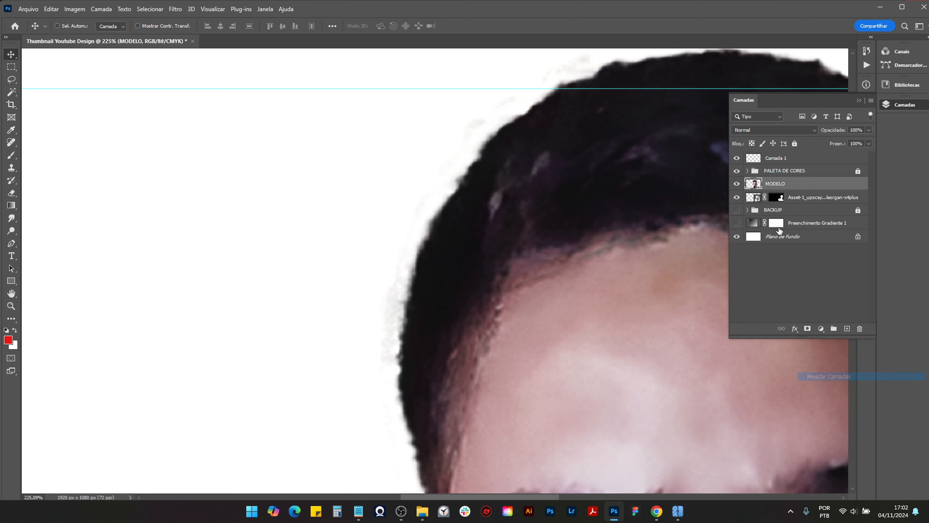
Step: Add a layer mask to MODELO and mask out the residue along the hair's left edge with a 15 px black brush
left_click(807, 328)
key("b")
key("Caps_Lock")
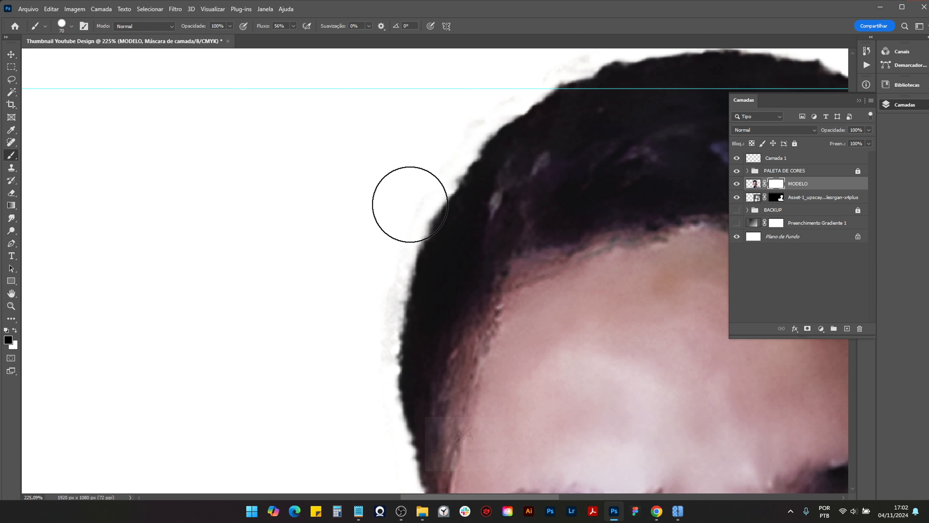
scroll(367, 227, "up", 1)
key("bracketleft")
key("bracketleft")
key("bracketleft")
key("bracketleft")
key("bracketleft")
key("bracketleft")
key("bracketleft")
key("bracketleft")
key("bracketleft")
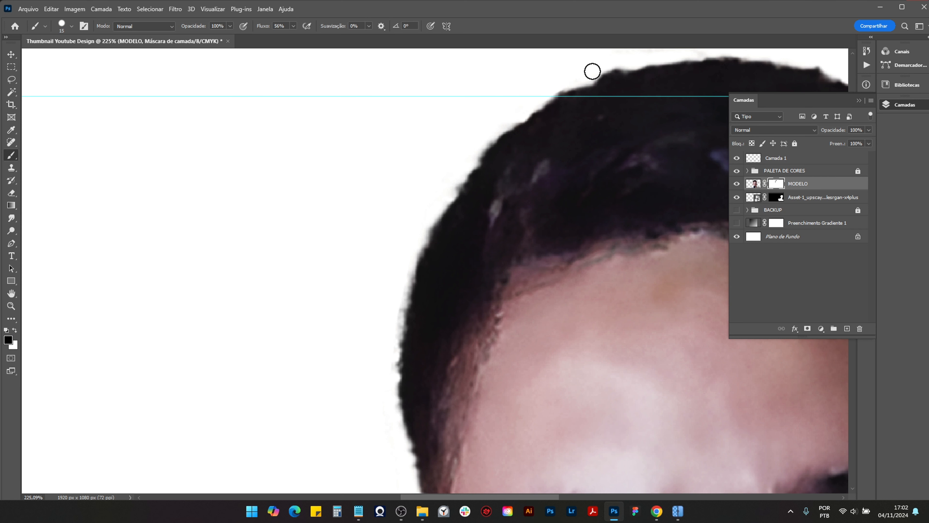
Step: Mask out the leftover fringe along the crown and the right side of the portrait's hair
scroll(283, 161, "down", 5)
scroll(637, 100, "up", 5)
left_click_drag(370, 96, 471, 91)
left_click_drag(582, 81, 441, 47)
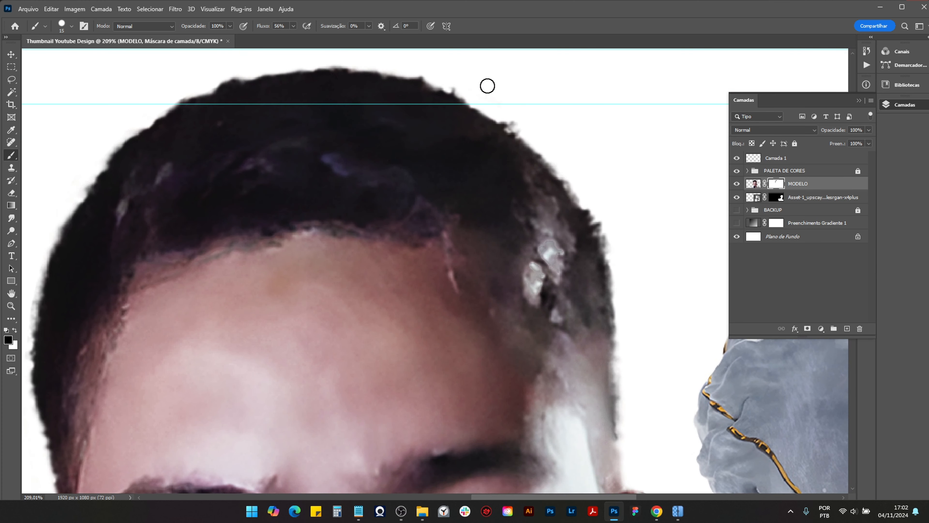
left_click_drag(627, 191, 574, 116)
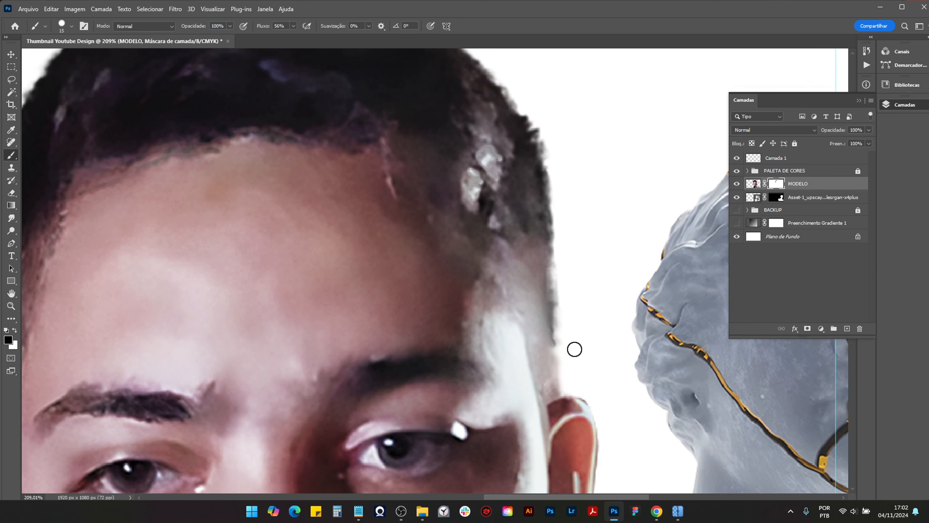
Step: Clean the outer edge of the ear nearest the statue on the mask, undoing one stray stroke
scroll(597, 300, "down", 4)
scroll(612, 353, "up", 5)
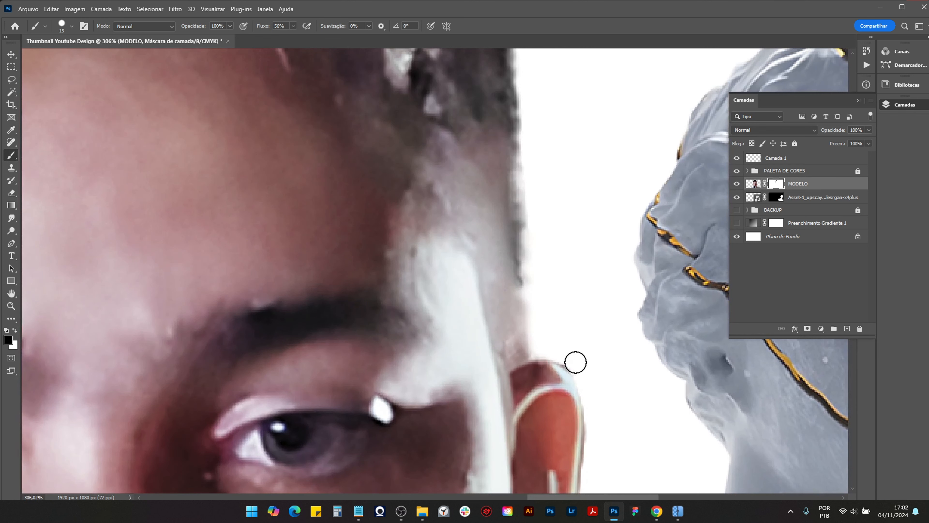
left_click_drag(605, 382, 574, 208)
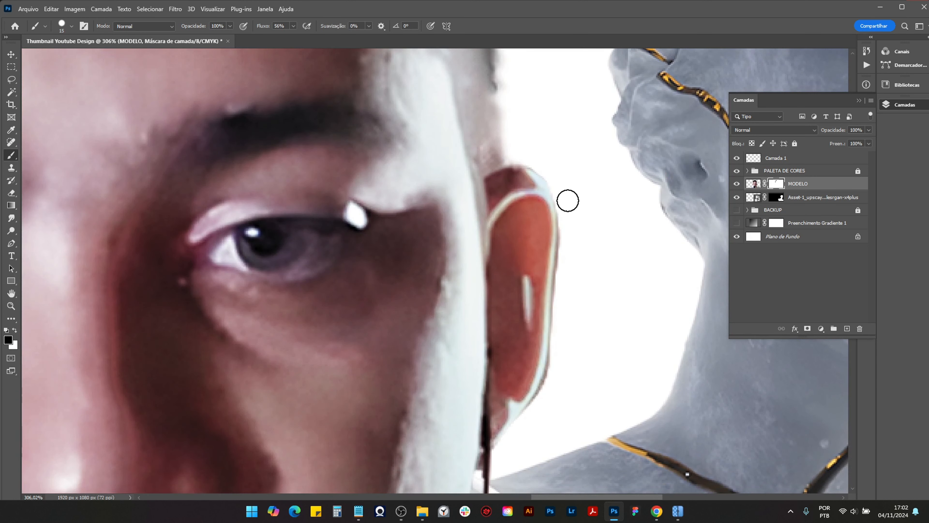
mouse_move(569, 249)
left_mouse_down()
mouse_move(562, 298)
mouse_move(568, 247)
left_mouse_up()
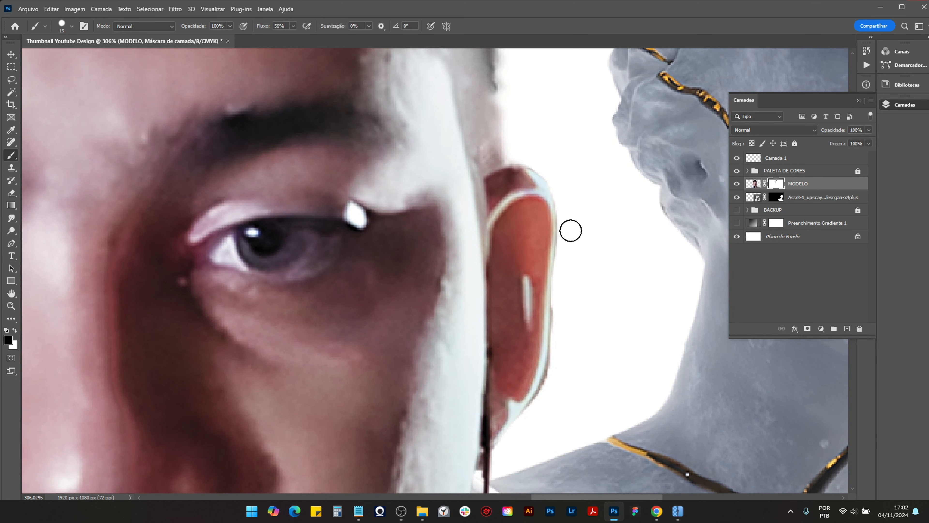
key("ctrl+z")
mouse_move(563, 315)
left_mouse_down()
mouse_move(566, 201)
mouse_move(543, 161)
left_mouse_up()
scroll(543, 160, "down", 5)
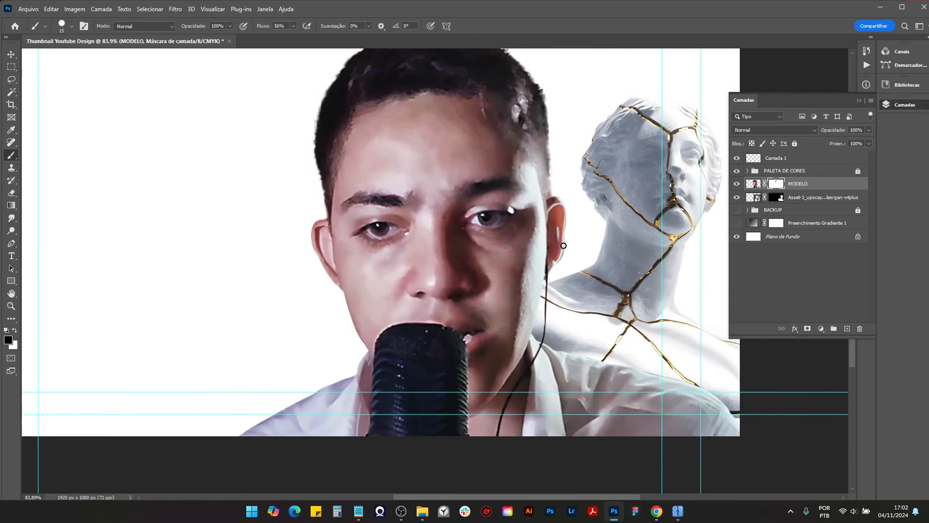
Step: Show the Preenchimento Gradiente 1 layer again and check the cleaned portrait against the dark background
scroll(344, 234, "down", 3)
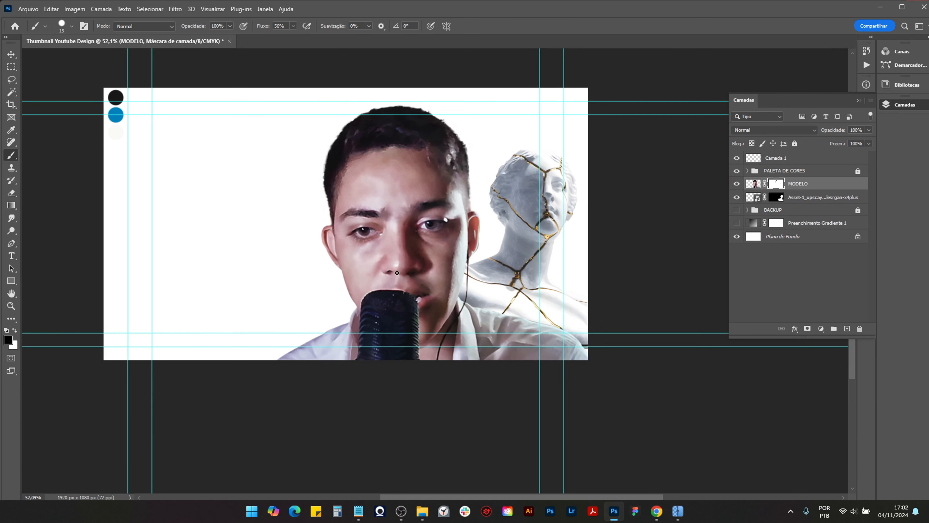
scroll(397, 273, "down", 3)
key("v")
scroll(451, 208, "up", 2)
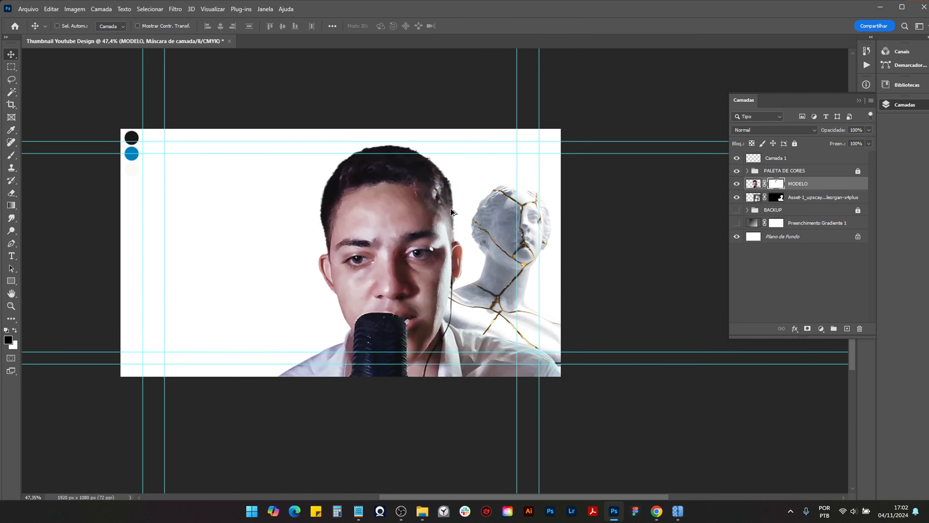
scroll(451, 216, "up", 1)
scroll(435, 269, "up", 4)
scroll(435, 268, "down", 6)
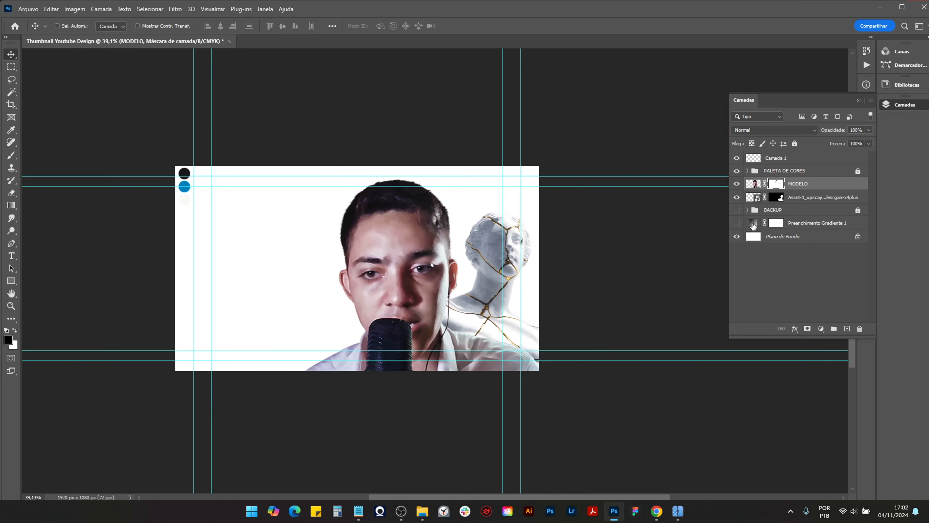
left_click(737, 223)
scroll(373, 330, "up", 1)
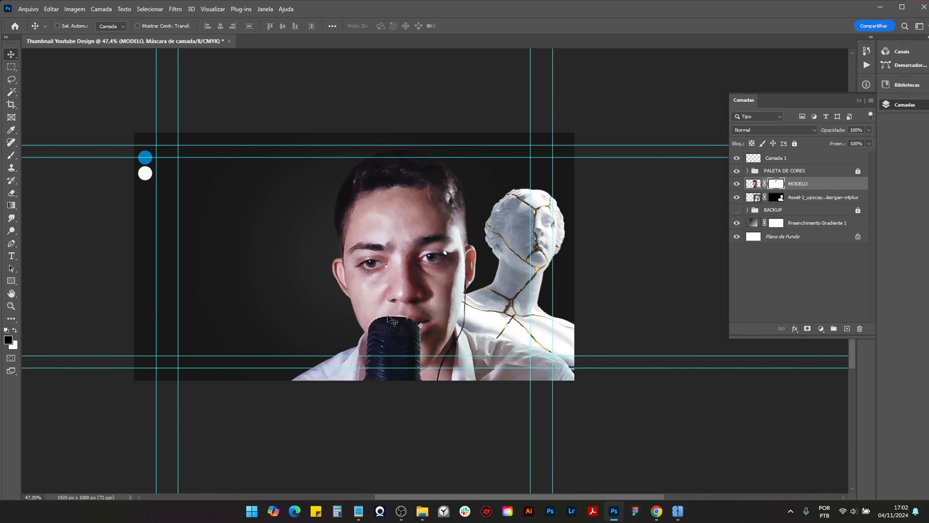
scroll(389, 316, "down", 1)
scroll(392, 317, "up", 2)
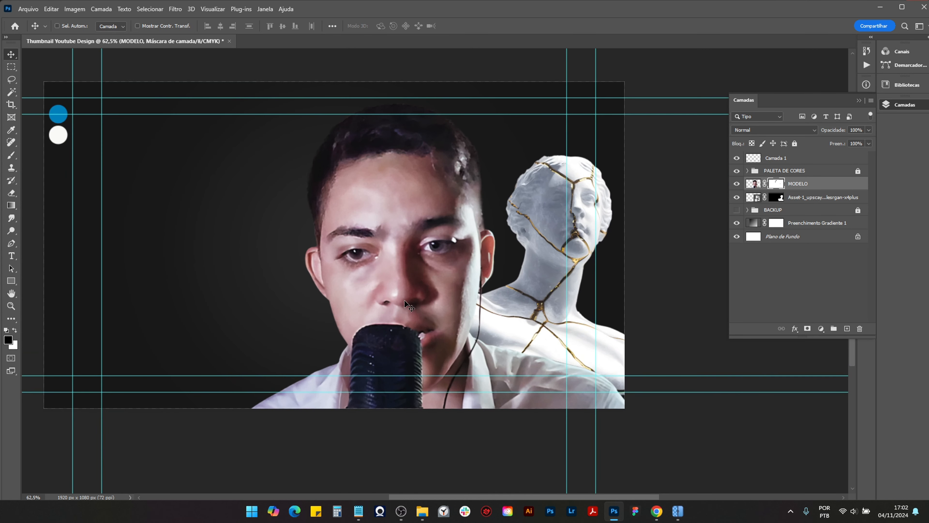
scroll(425, 241, "down", 3)
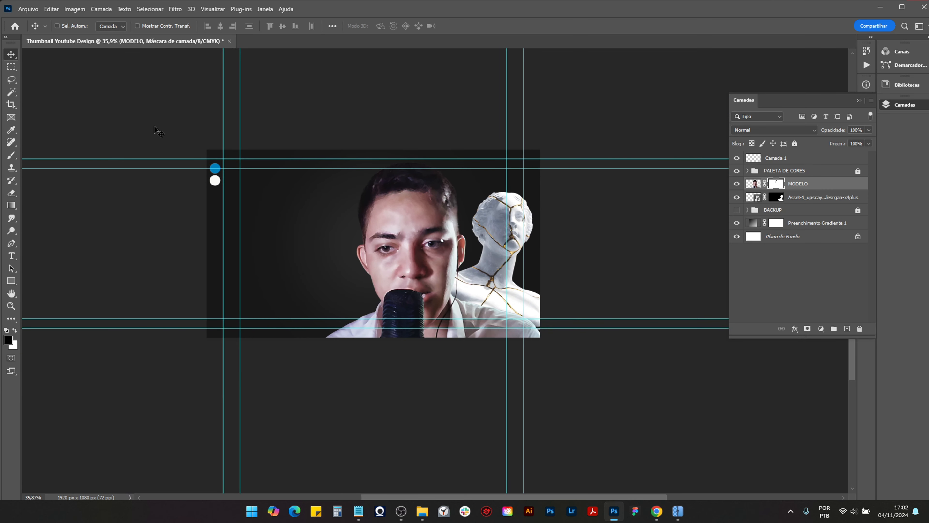
Step: Create a new empty layer above all others and delete the Camada 1 layer
scroll(355, 237, "up", 1)
left_click(847, 328)
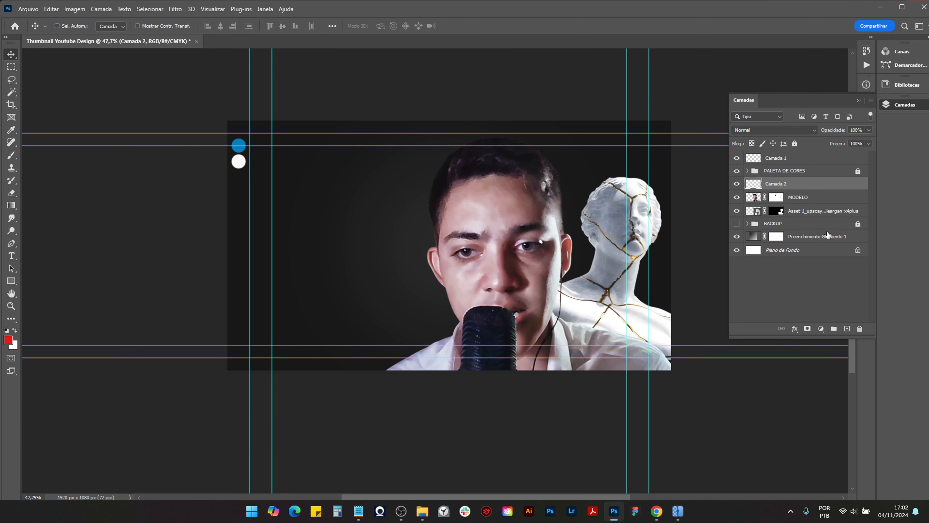
left_click_drag(786, 183, 743, 174)
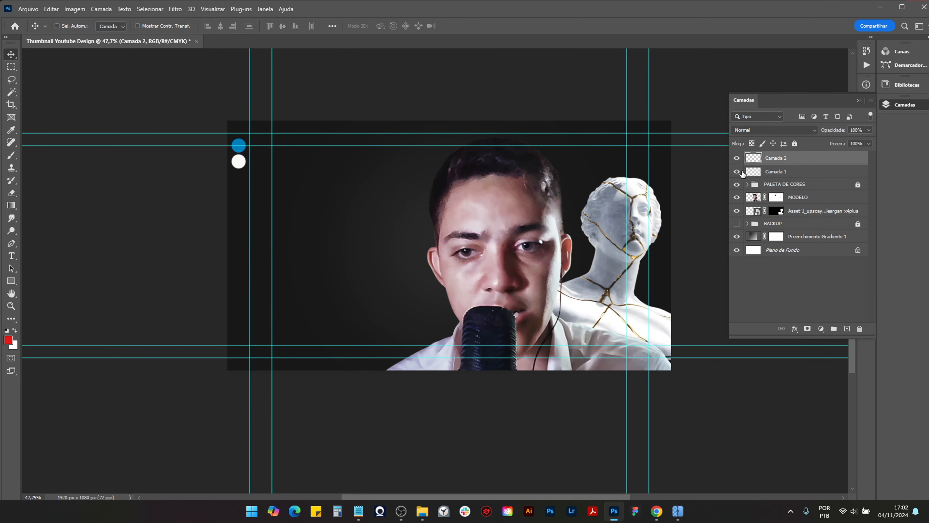
left_click(777, 173)
key("Delete")
left_click(784, 160)
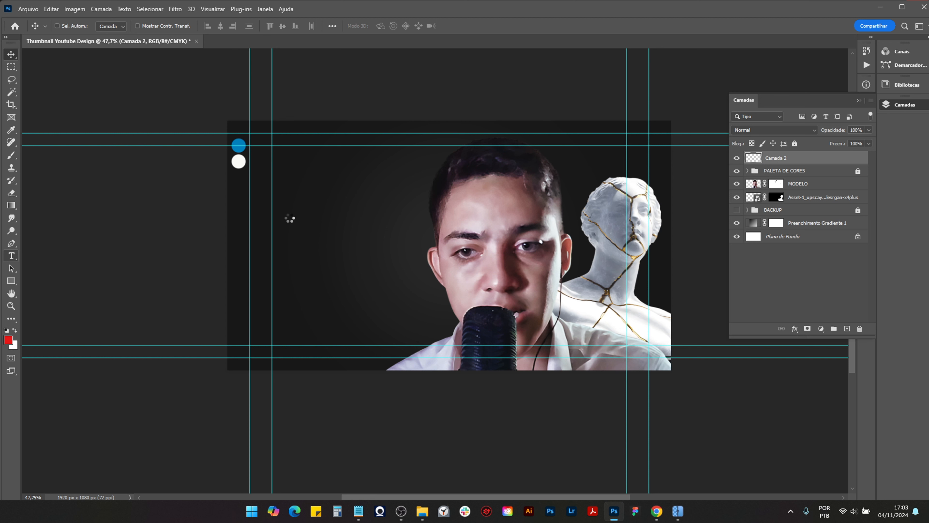
Step: Add a Lorem Ipsum placeholder text in the empty area beside the portrait and scale it up to about 122 pt
left_click(290, 219)
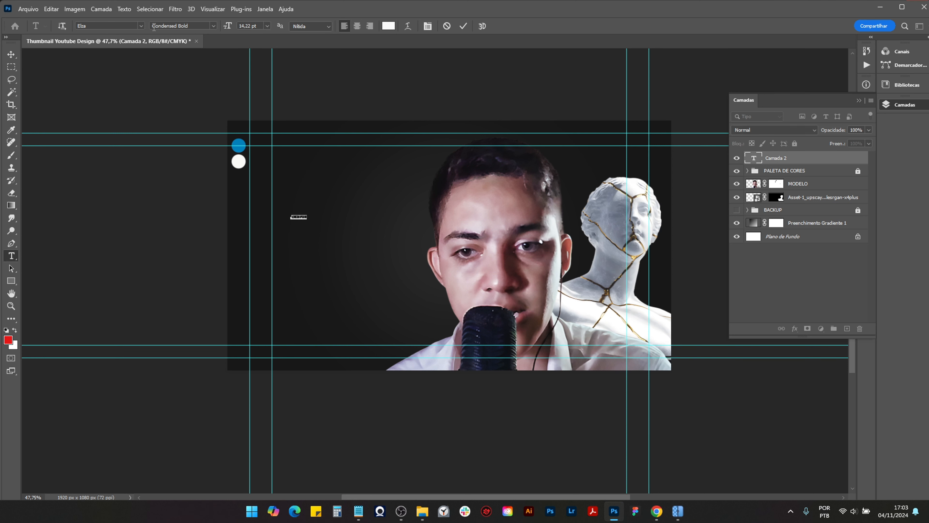
left_click(10, 55)
key("ctrl+t")
left_click_drag(312, 215, 424, 185)
key("Return")
Step: Place the Lorem Ipsum placeholder against the outer vertical guide beside the portrait and select its whole text for editing
left_click_drag(345, 204, 303, 216)
double_click(327, 220)
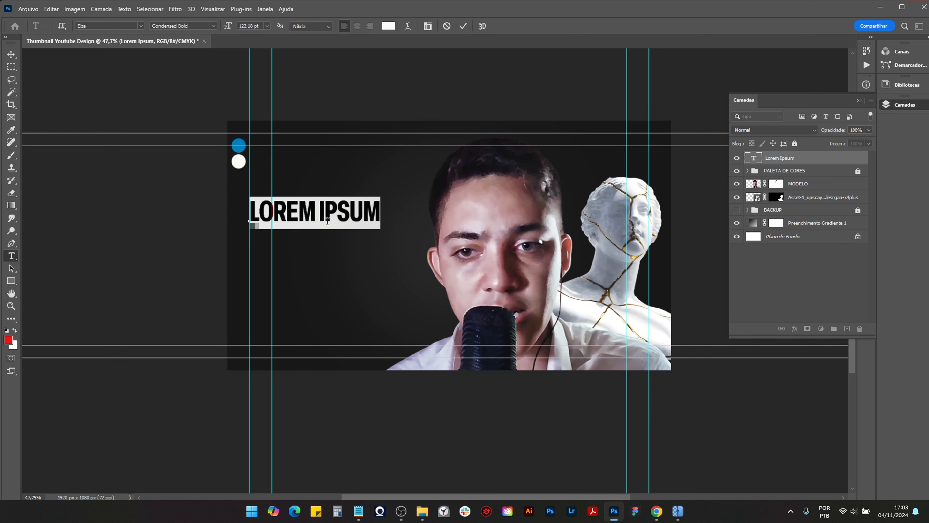
Step: Try Montserrat SemiBold as the font of the Lorem Ipsum placeholder
left_click(115, 26)
left_click(141, 26)
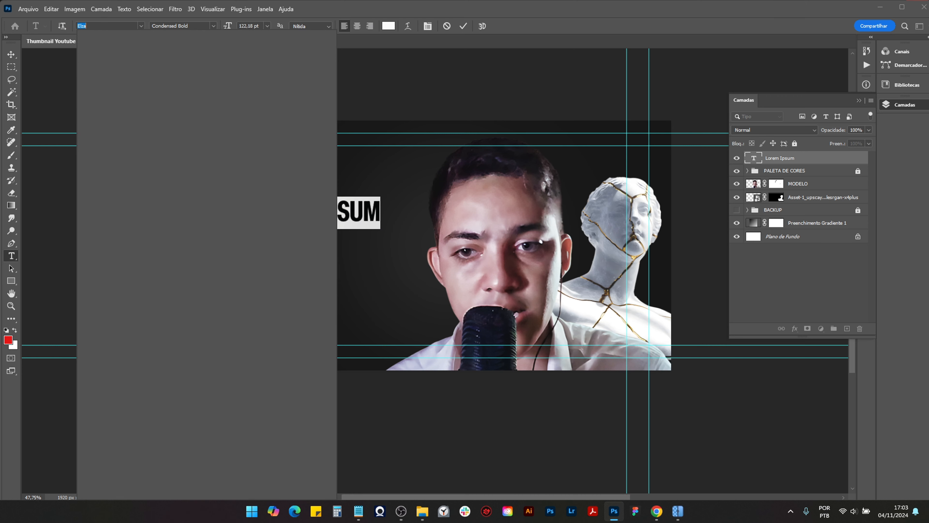
type("mont")
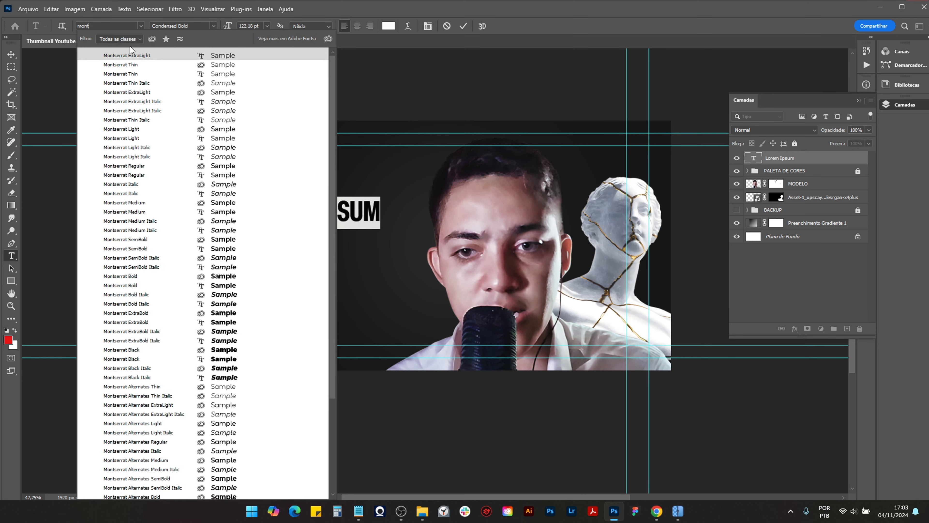
left_click(245, 239)
left_click(319, 207)
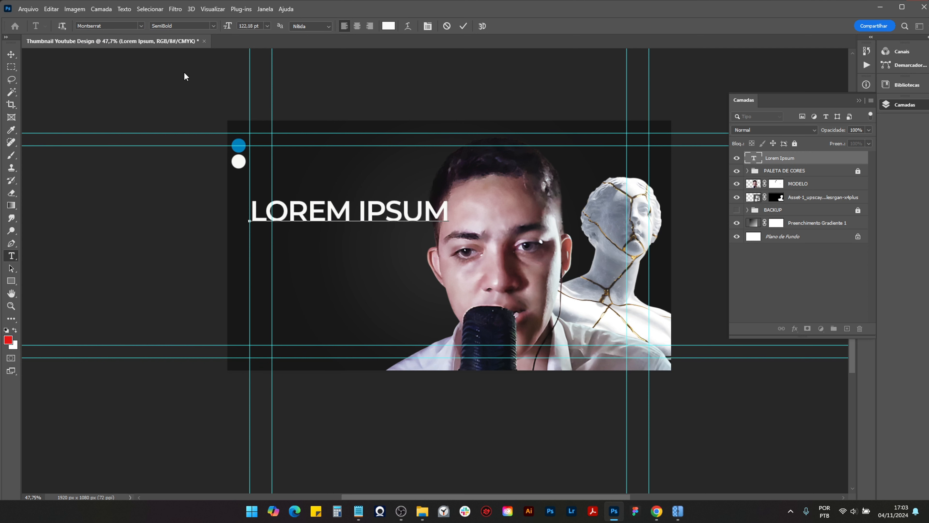
Step: Switch the whole placeholder text back to the Elza Condensed Bold font and check how it looks beside the portrait
key("ctrl+a")
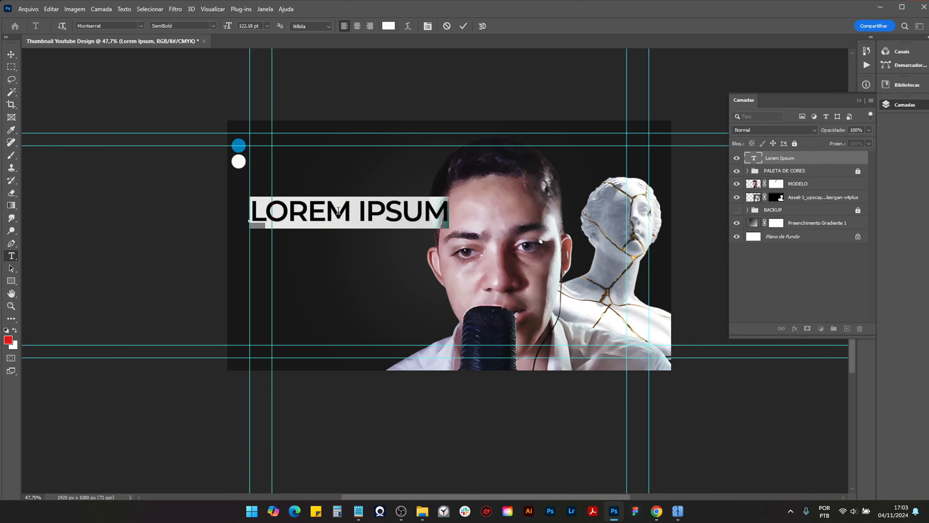
left_click(109, 26)
type("elza")
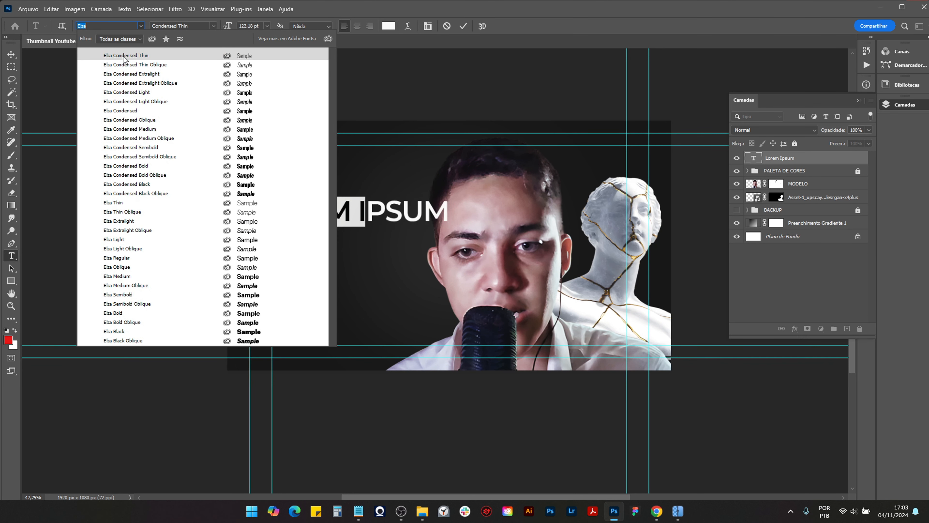
left_click(140, 166)
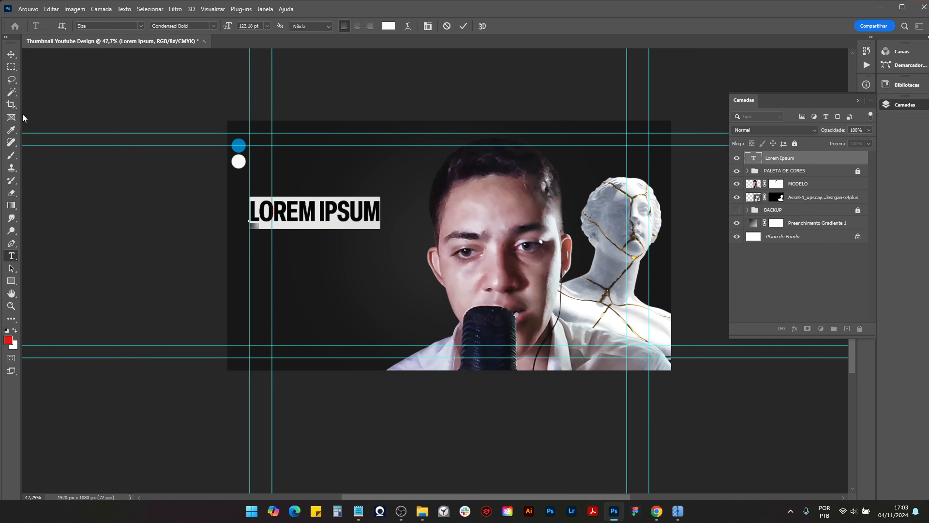
left_click(11, 54)
scroll(427, 220, "up", 2)
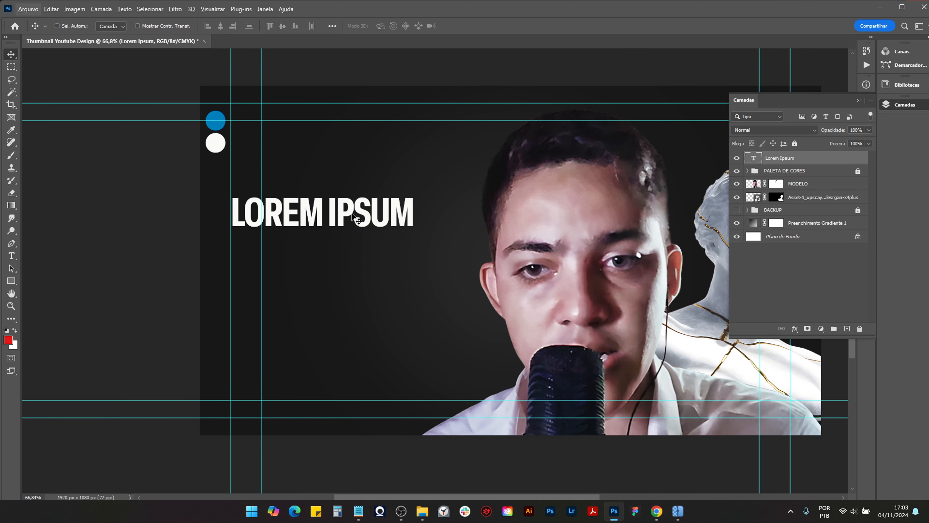
scroll(340, 220, "down", 2)
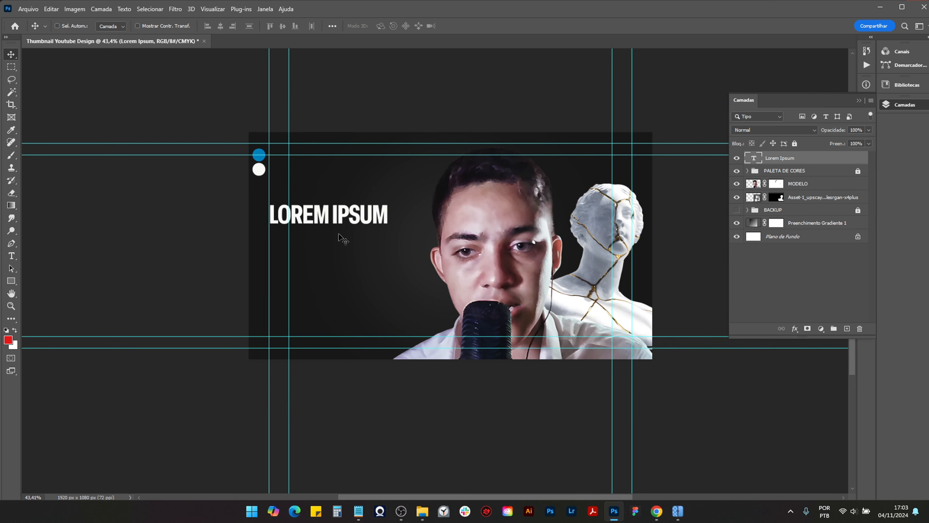
scroll(400, 238, "up", 2)
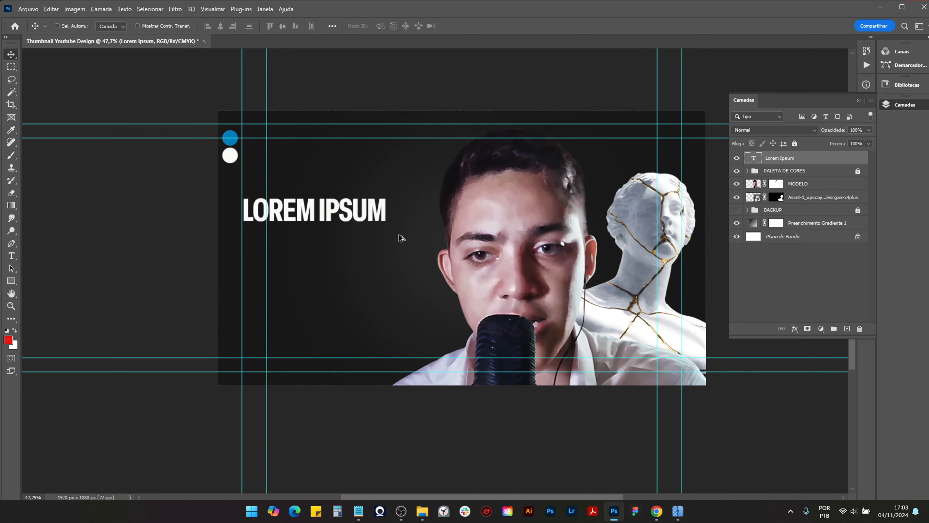
Step: Replace the placeholder text with CARROSSEL and scale it up until it nearly reaches the face
double_click(353, 209)
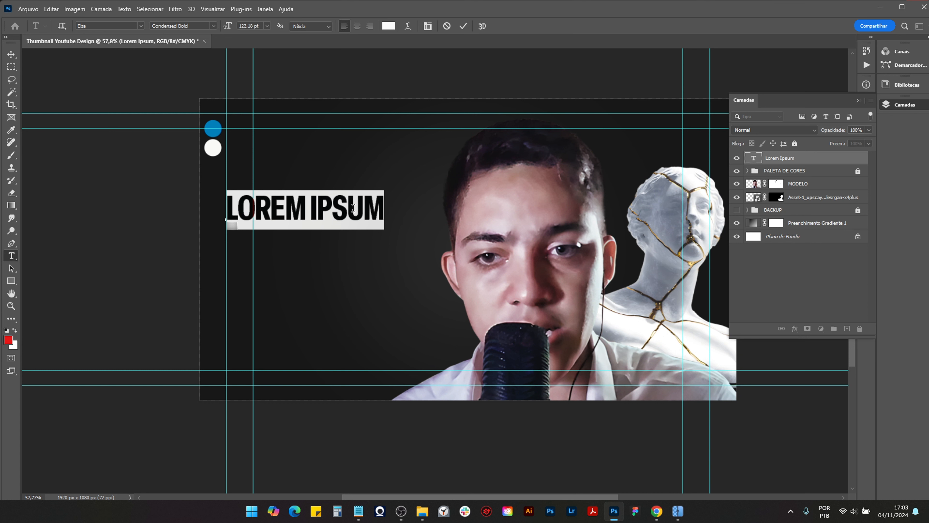
type("CARROSSEL")
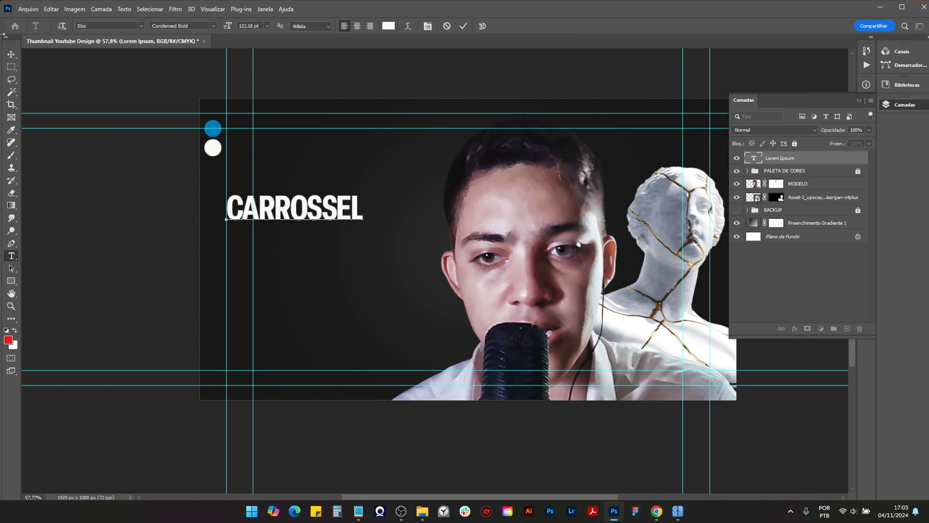
key("ctrl+Return")
key("ctrl+t")
left_click_drag(364, 207, 438, 208)
key("Return")
Step: Duplicate the CARROSSEL text directly below the original and change the copy's wording to ABSTRATO
key("v")
left_click_drag(319, 202, 317, 262)
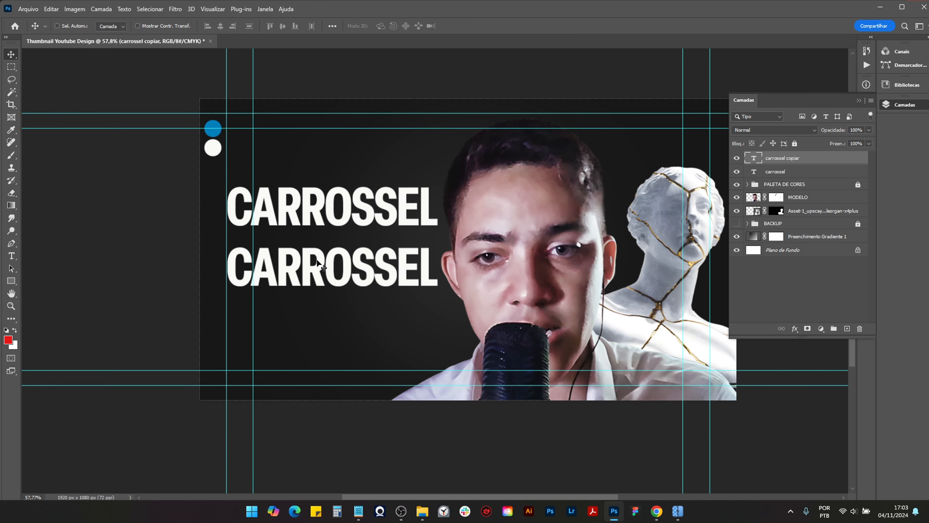
double_click(317, 260)
type("ABAS")
key("BackSpace")
key("BackSpace")
type("STRATO")
left_click(11, 54)
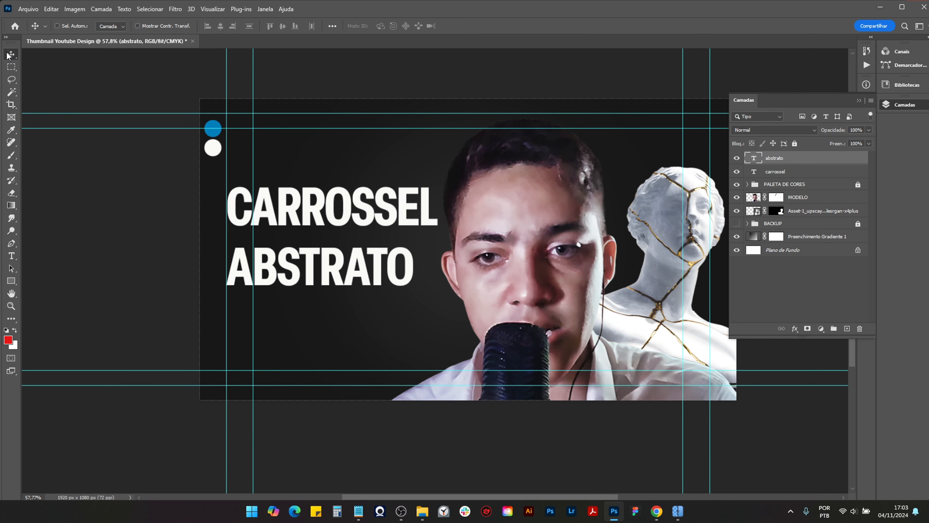
Step: Enlarge the ABSTRATO text to about 125% and move it up close beneath CARROSSEL
key("ctrl+t")
left_click_drag(421, 307, 468, 322)
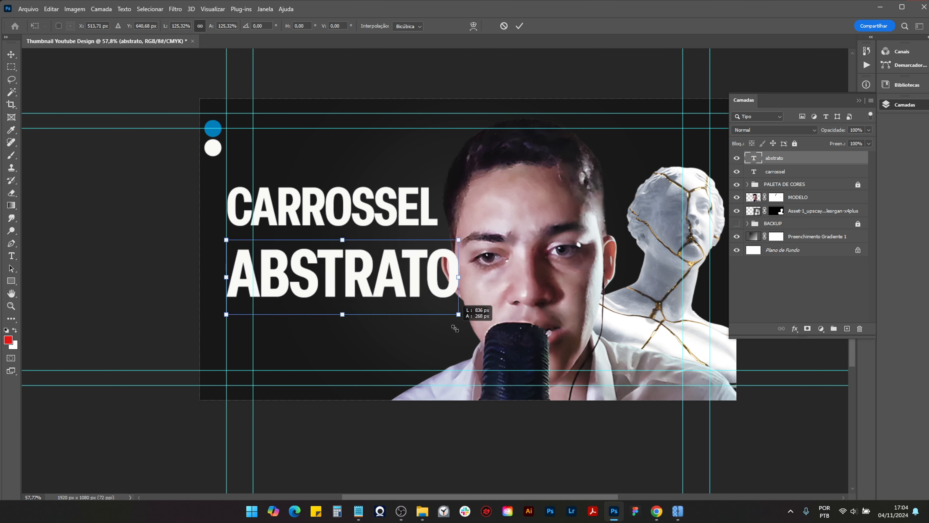
key("Return")
left_click_drag(317, 272, 317, 261)
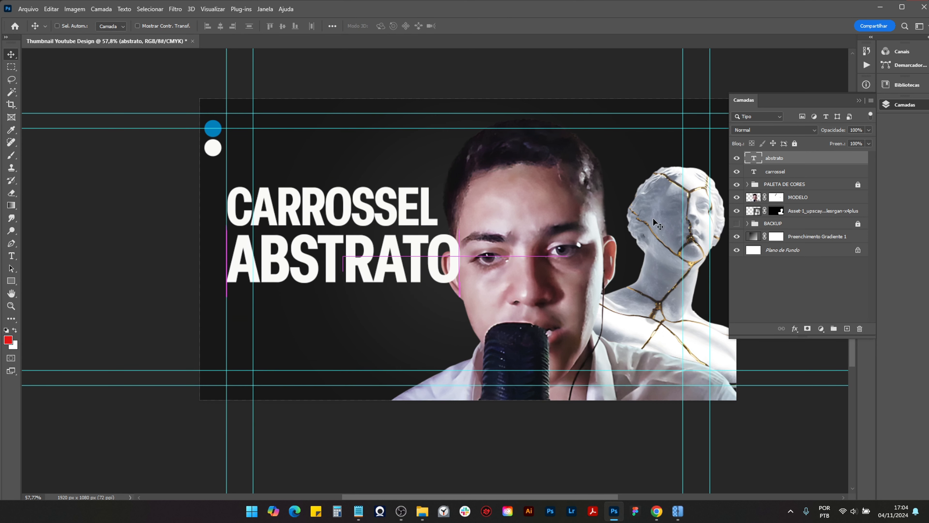
Step: Move both headline words slightly down and outward, and shift the MODELO and statue layers away from them, scaling both figures down slightly
left_click_drag(373, 253, 359, 234)
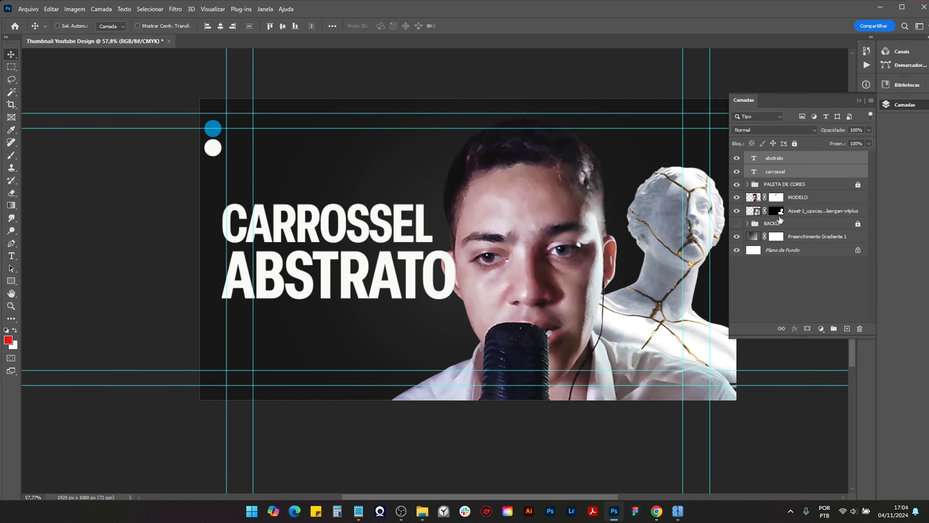
left_click(806, 199)
left_click(807, 211, "shift")
left_click_drag(555, 313, 567, 312)
scroll(520, 294, "down", 6)
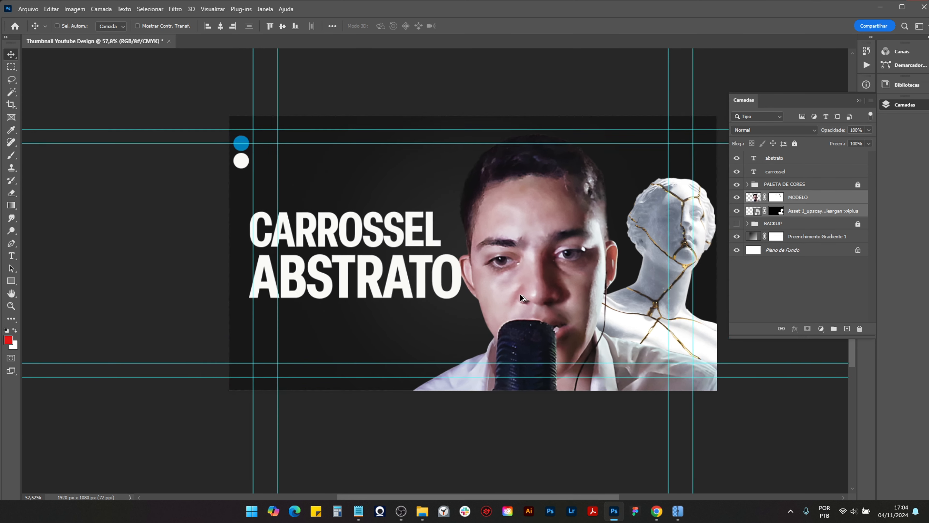
key("ctrl+t")
left_click_drag(568, 191, 568, 196)
key("Return")
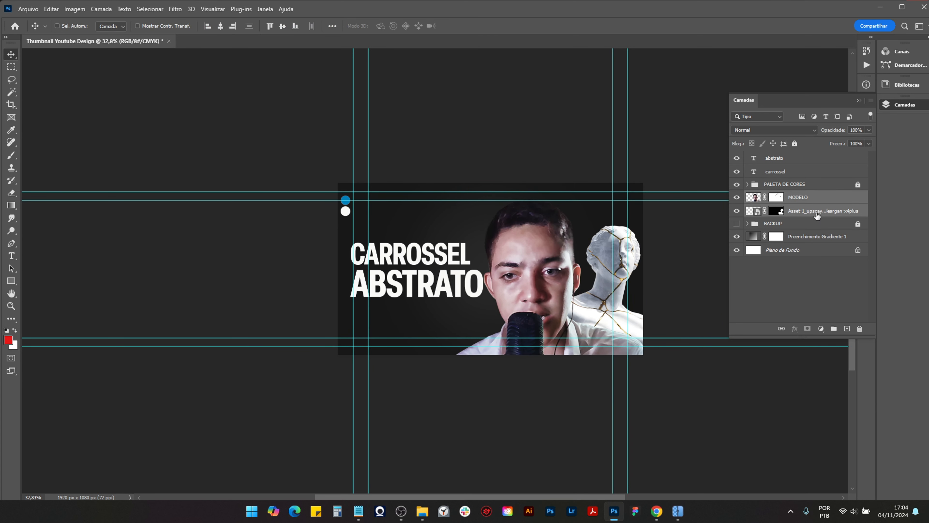
Step: Move the statue a little closer to the portrait and nudge the statue and MODELO layers together away from the headline
left_click(795, 212)
left_click_drag(605, 266, 600, 266)
left_click(798, 197, "shift")
left_click_drag(532, 298, 533, 298)
Step: Scale both headline words down together to about 178 pt and 222 pt, lined up with the outer vertical guide
left_click(447, 263, "ctrl")
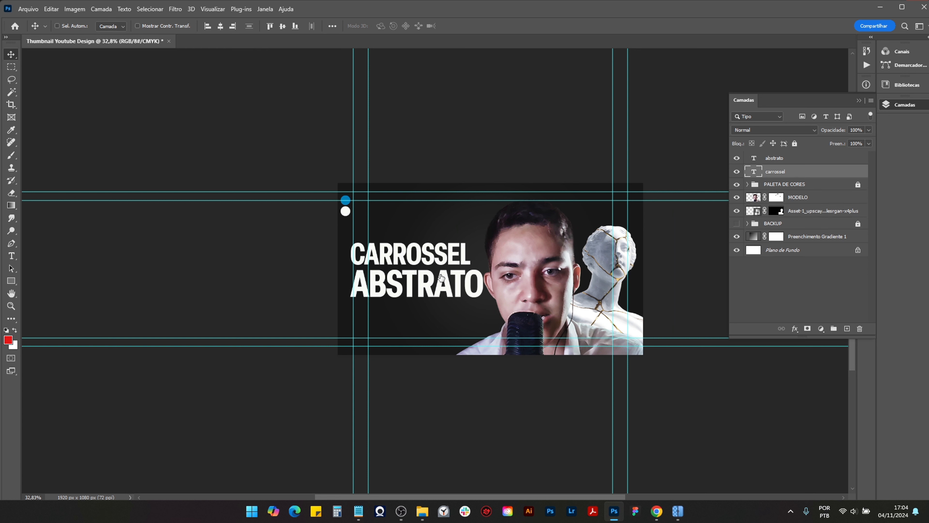
left_click(435, 273, "ctrl+shift")
left_click_drag(436, 274, 479, 271)
key("ctrl+t")
key("Return")
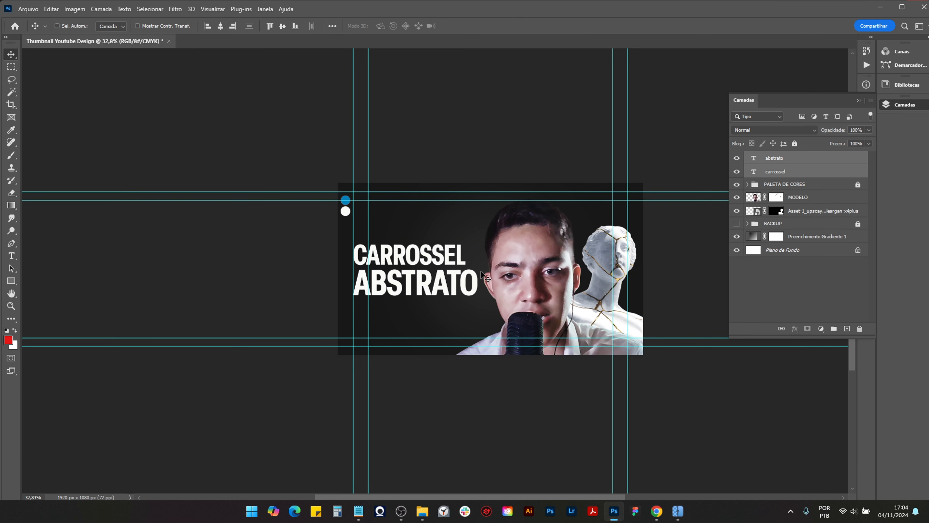
Step: Examine the headline's readability and the overall balance of the composition at small and large view sizes
scroll(481, 276, "down", 3)
scroll(468, 280, "up", 5)
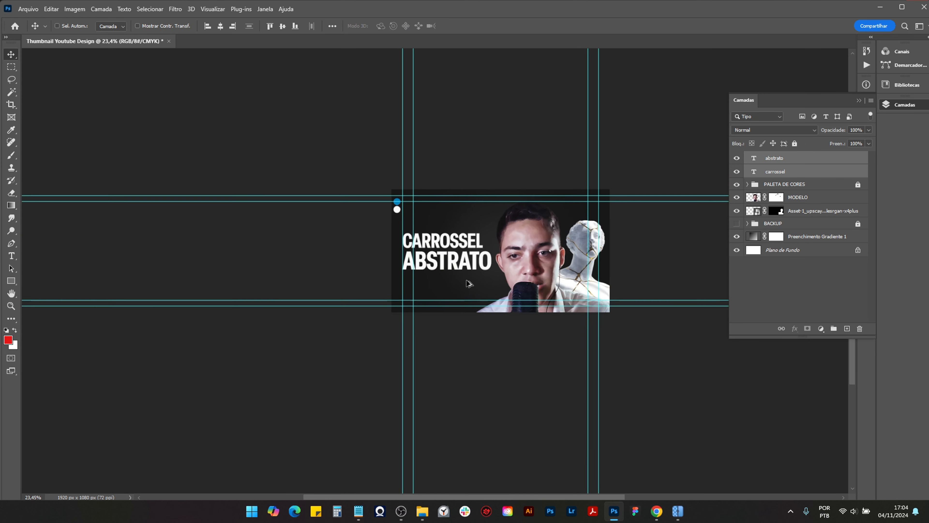
left_click(806, 172)
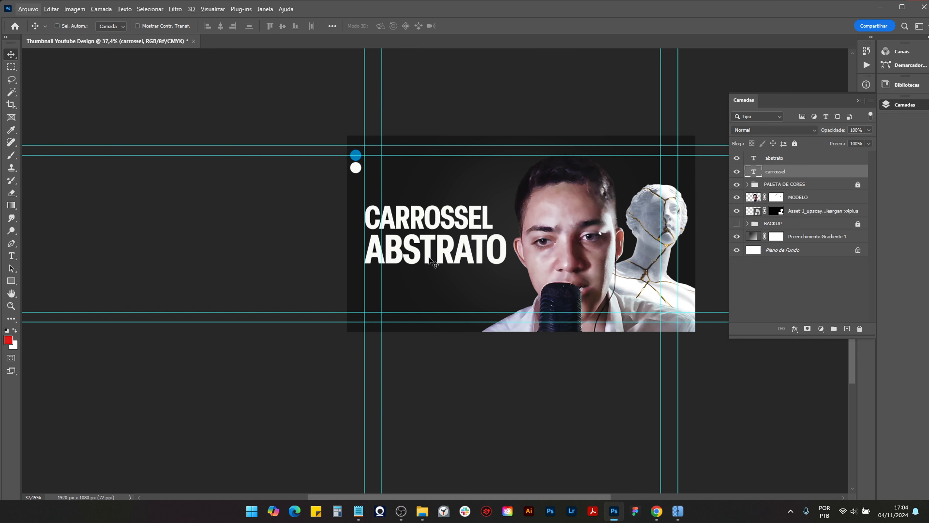
scroll(430, 260, "down", 5)
scroll(439, 260, "up", 5)
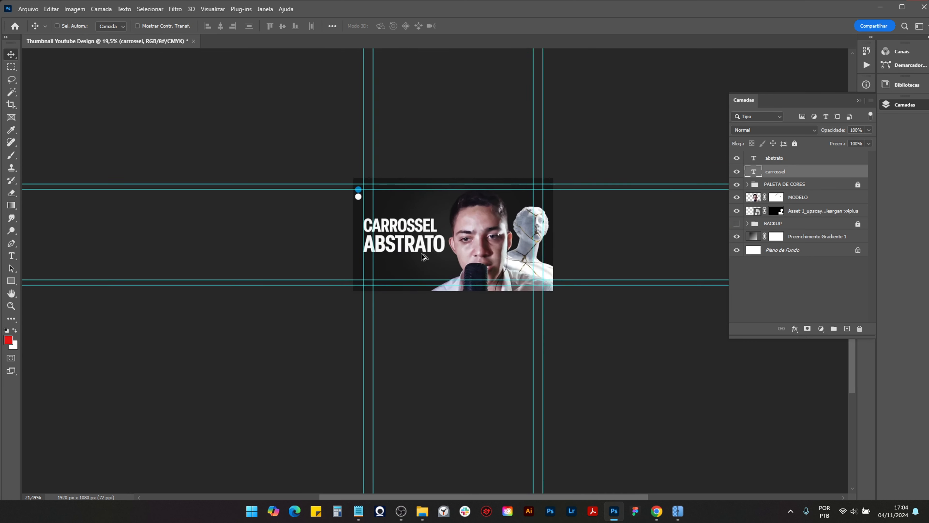
scroll(454, 261, "up", 3)
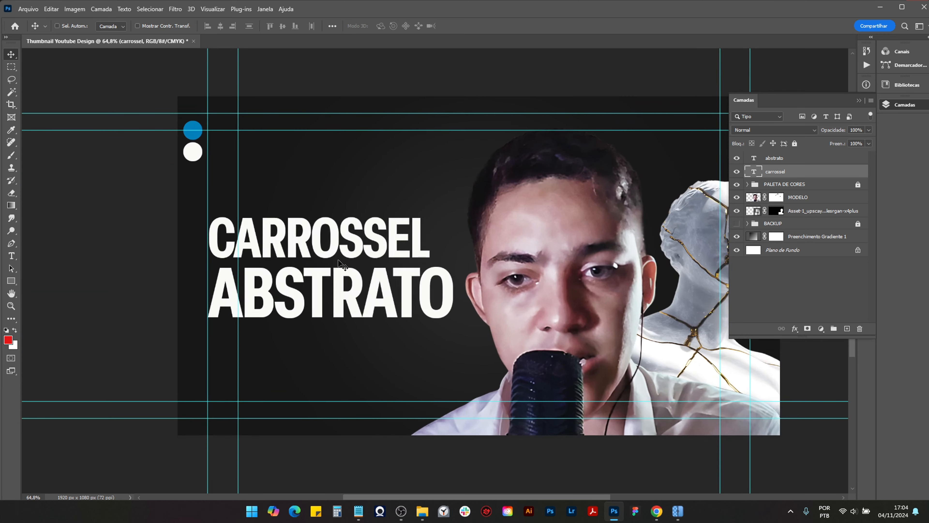
scroll(377, 270, "down", 1)
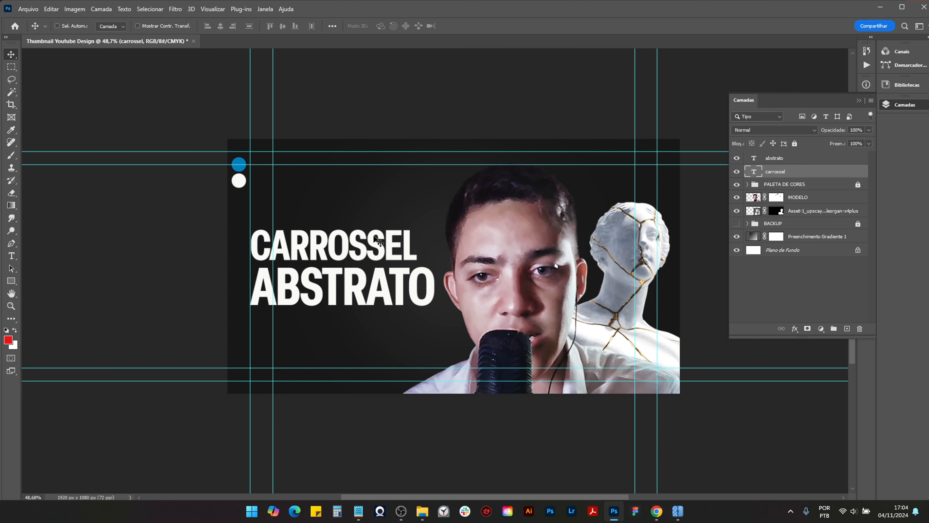
Step: Compare the font sizes of CARROSSEL and ABSTRATO and copy the ABSTRATO size
double_click(323, 233)
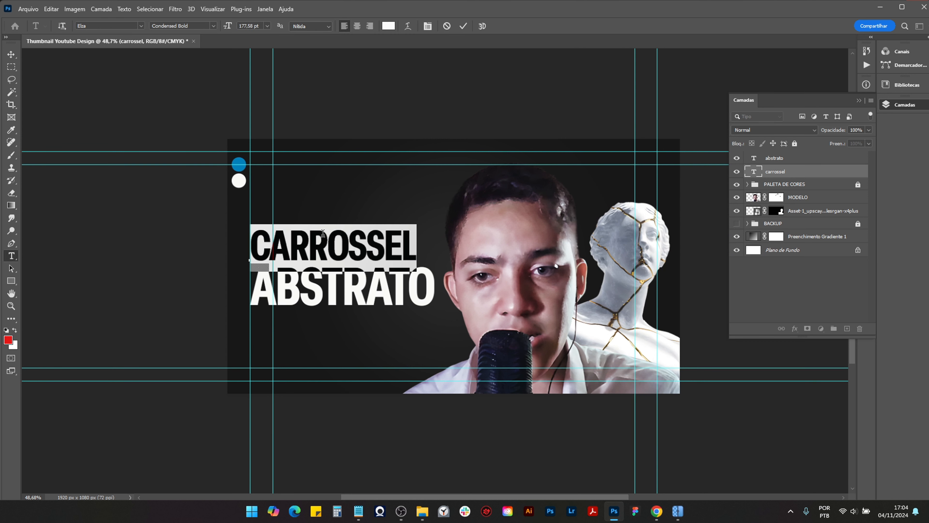
left_click(7, 56)
double_click(331, 286)
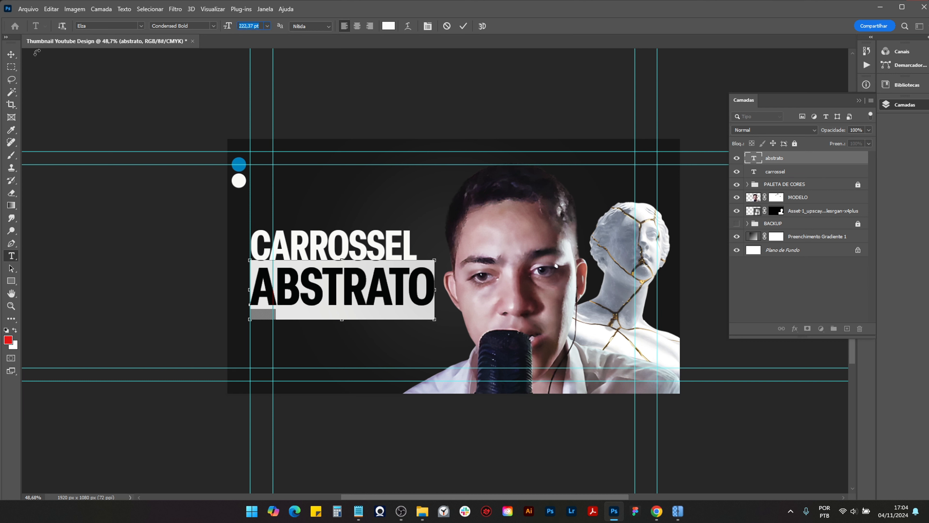
left_click(11, 54)
Step: Try to apply the copied ABSTRATO font size to the CARROSSEL text, and undo the size change
double_click(328, 253)
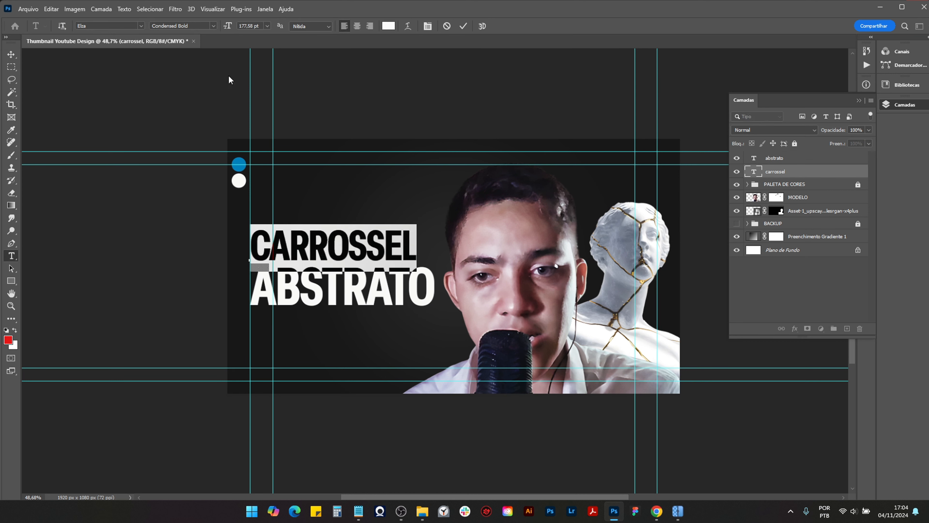
key("Return")
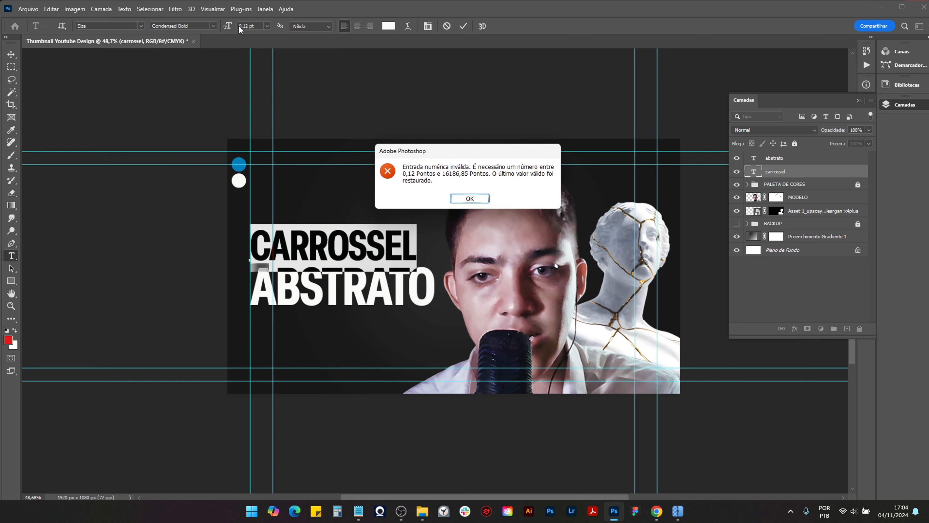
left_click(474, 201)
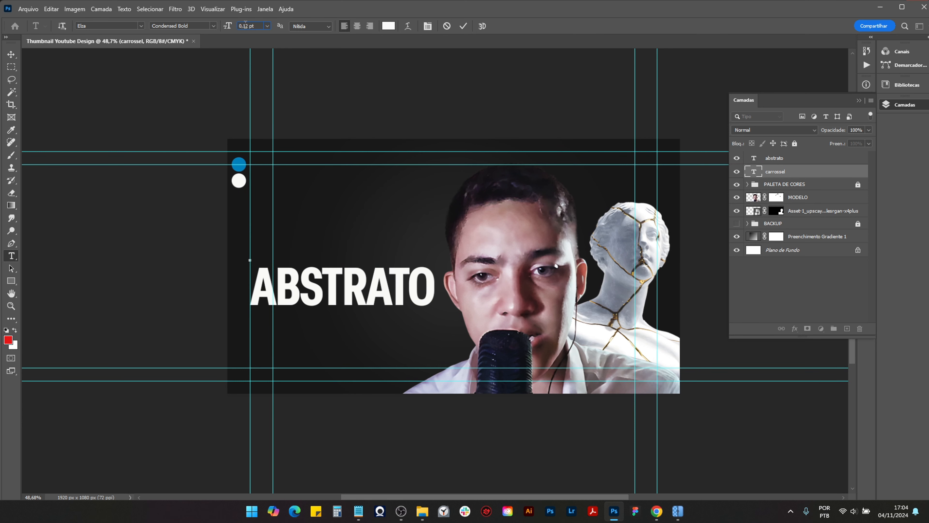
key("Return")
left_click(461, 198)
left_click(11, 55)
key("ctrl+z")
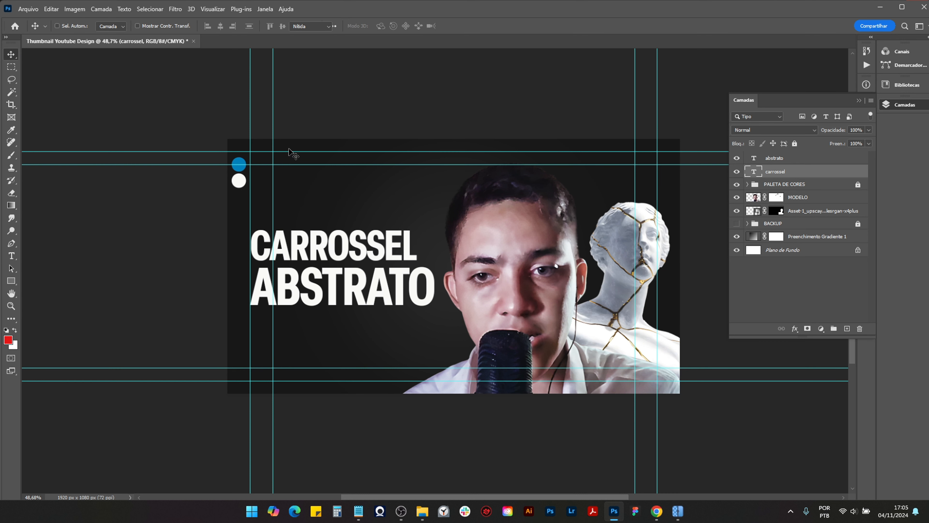
Step: Set the CARROSSEL text's font size to 222.37 pt to match ABSTRATO and check the composition at a reduced size
key("Return")
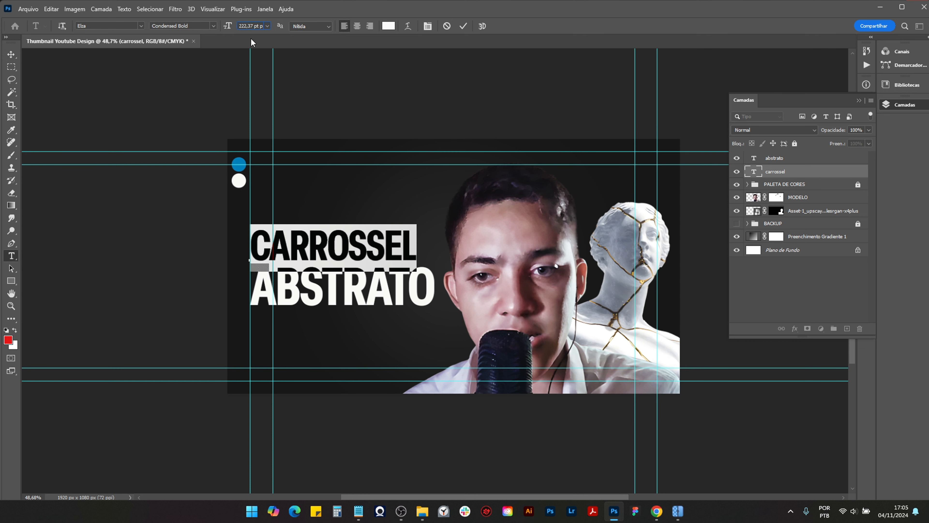
key("Return")
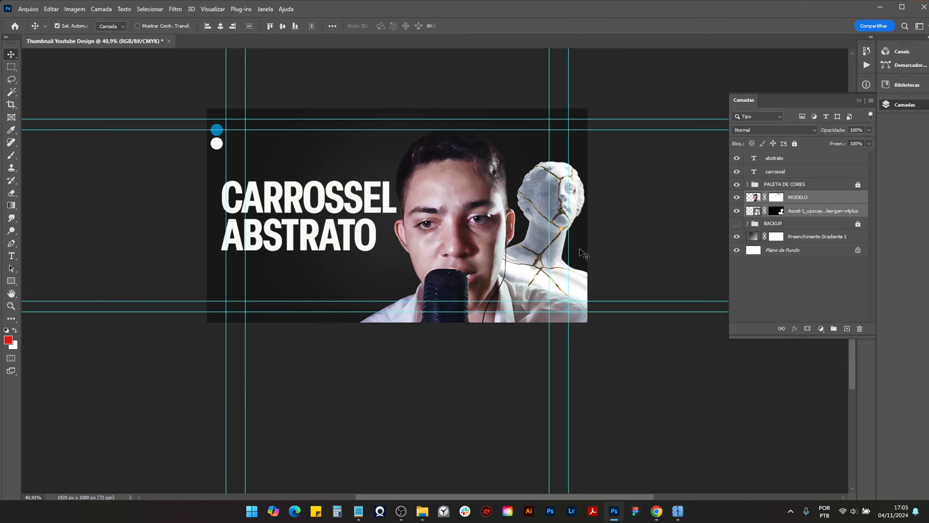
scroll(405, 264, "down", 4)
scroll(405, 265, "down", 3)
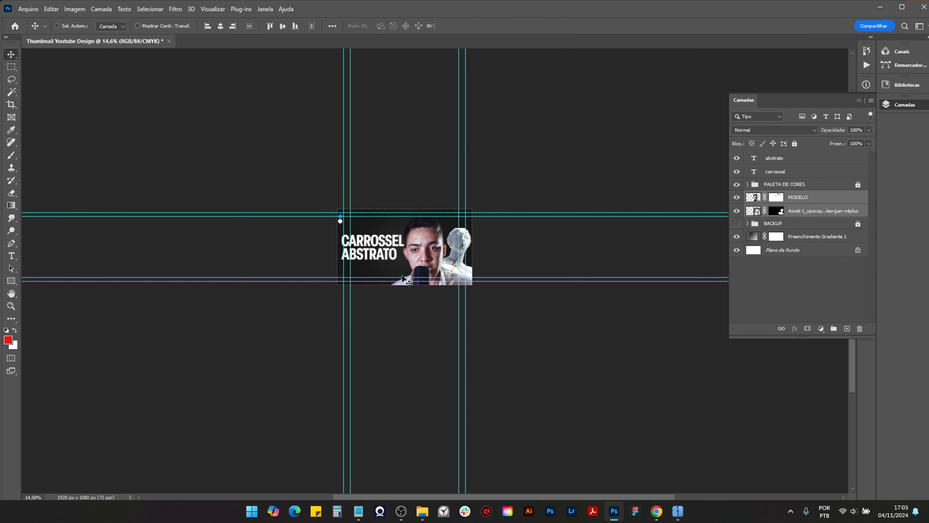
Step: Scale the CARROSSEL and ABSTRATO texts down slightly together, leaving a gap beside the portrait, and check the composition
scroll(390, 259, "up", 5)
scroll(310, 269, "up", 3)
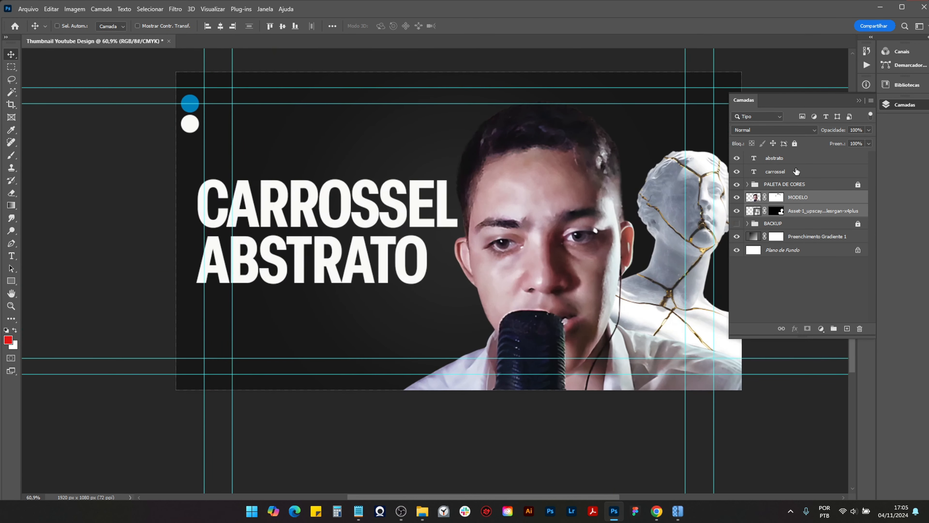
left_click(796, 158)
left_click(787, 171, "shift")
key("ctrl+t")
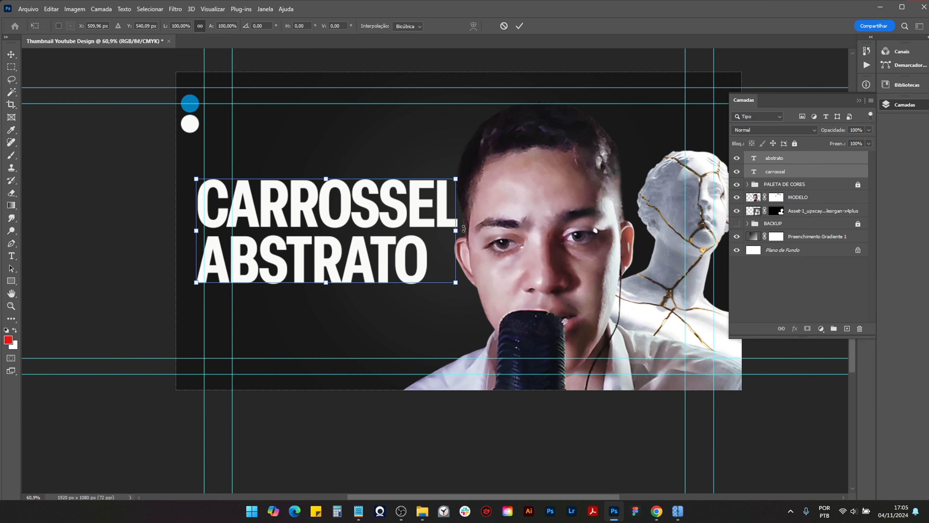
left_click_drag(459, 231, 451, 230)
key("Return")
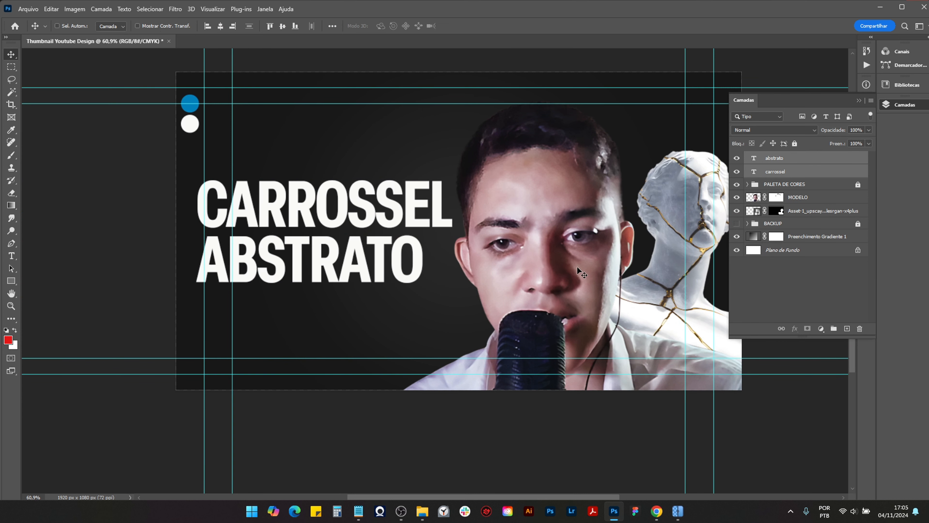
scroll(365, 270, "down", 4)
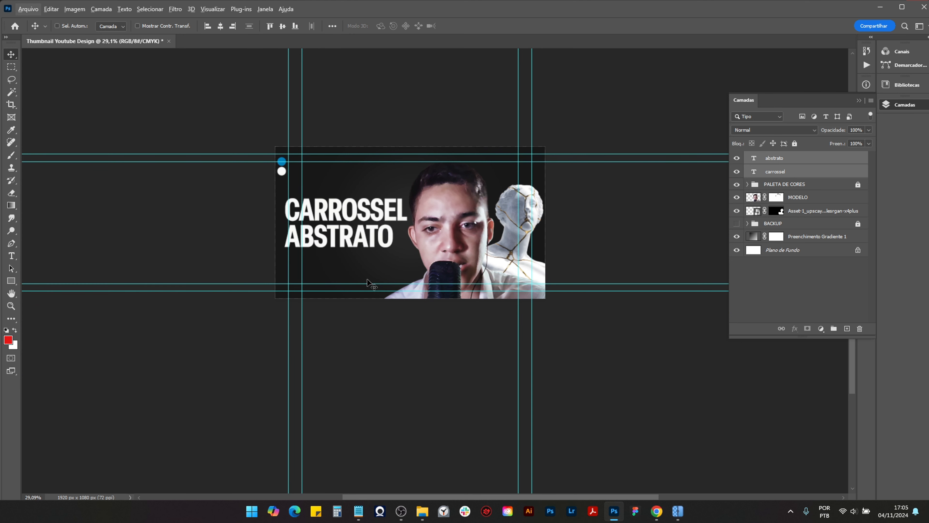
scroll(378, 286, "up", 3)
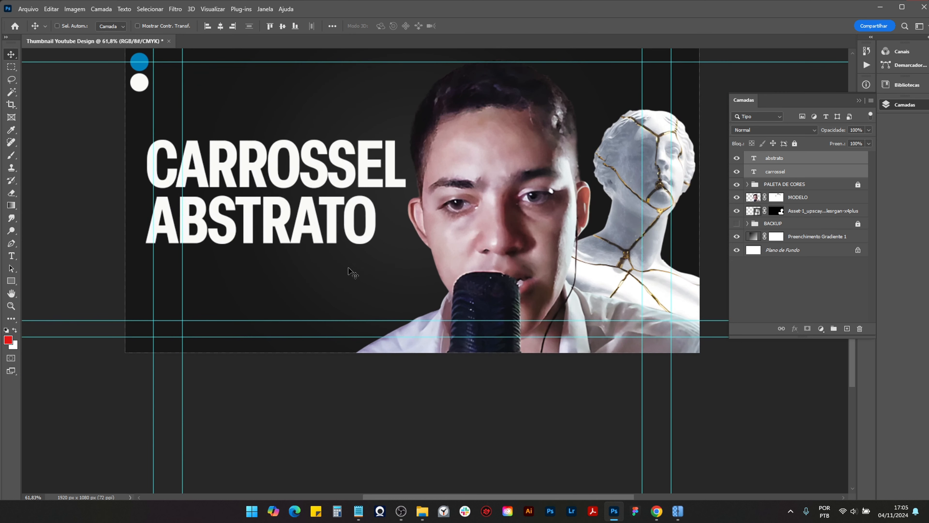
left_click_drag(503, 235, 502, 236)
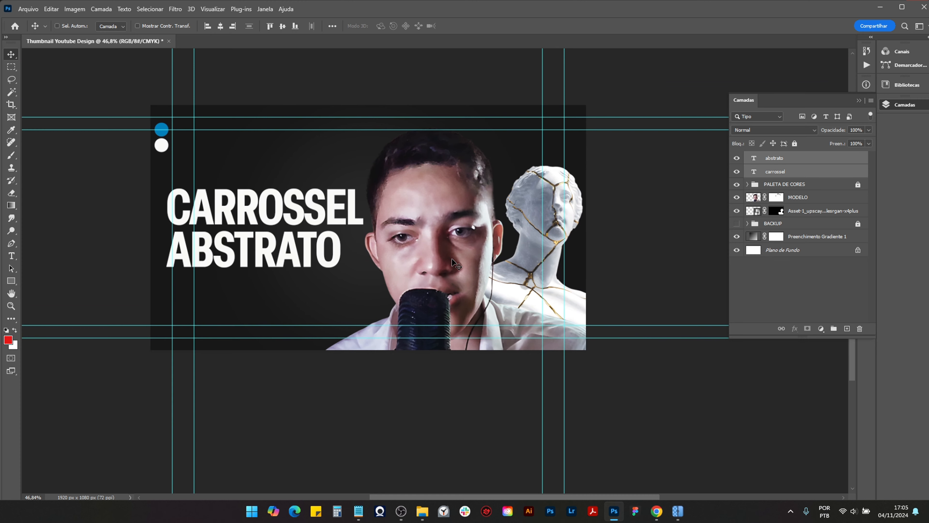
scroll(456, 263, "up", 1)
scroll(455, 263, "up", 1)
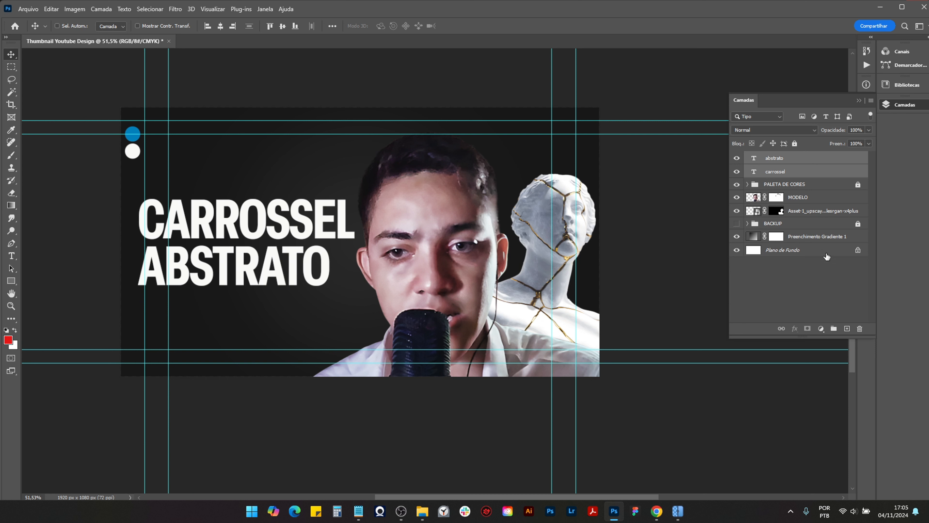
Step: Rename the statue's layer as MODELO 2
left_click(811, 211)
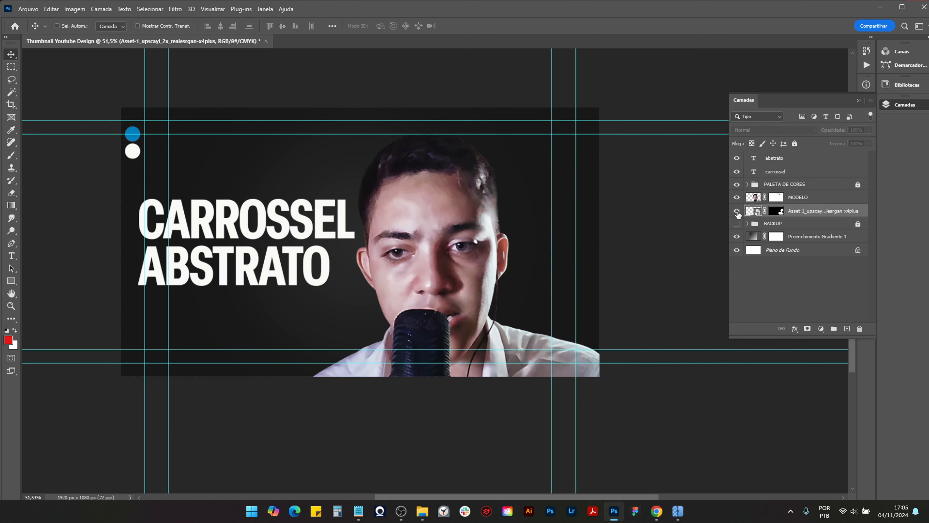
double_click(802, 210)
key("Caps_Lock")
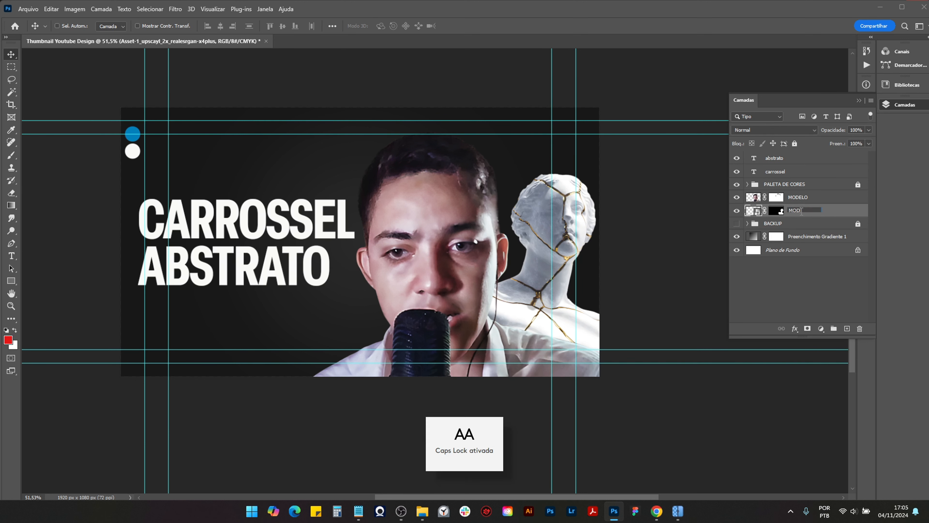
key("Return")
Step: Add a new layer named LUZ directly above MODELO 2 and rename the MODELO layer as MODELO 1
left_click(847, 328)
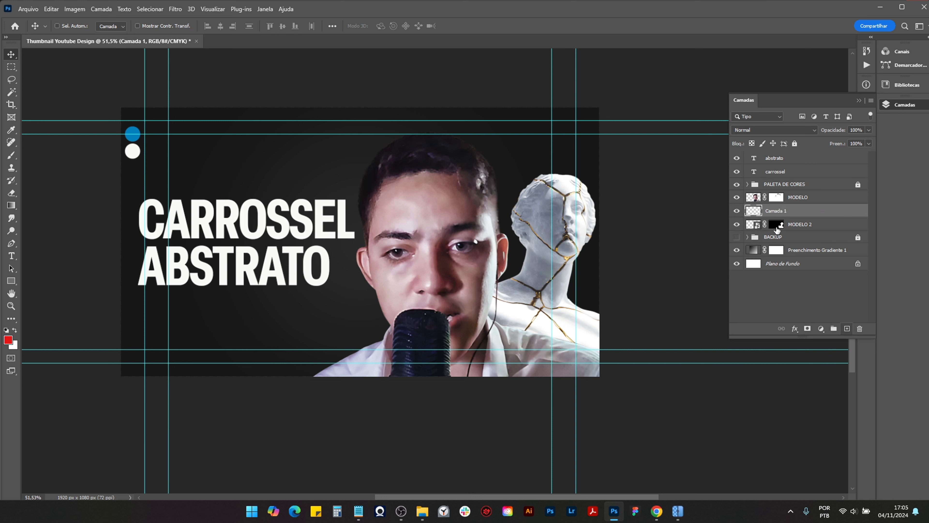
double_click(801, 209)
key("Caps_Lock")
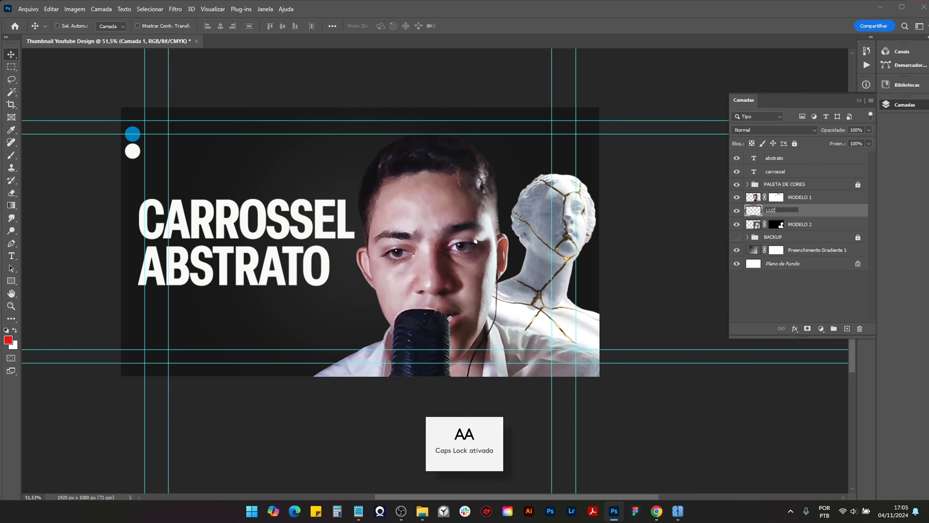
type("LUZ")
key("Return")
Step: Choose a soft round Brush for the LUZ layer and enlarge it to 800 px
key("b")
key("Caps_Lock")
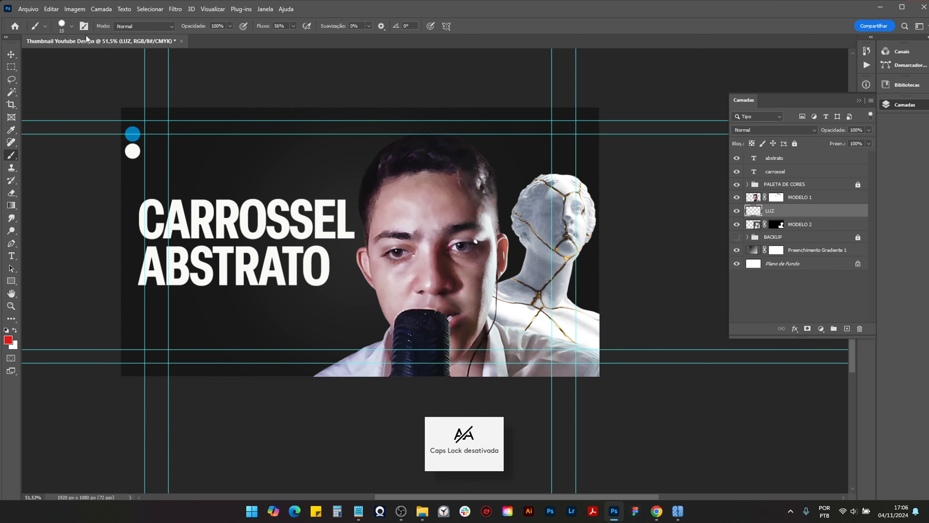
left_click(71, 27)
left_click(62, 146)
key("Return")
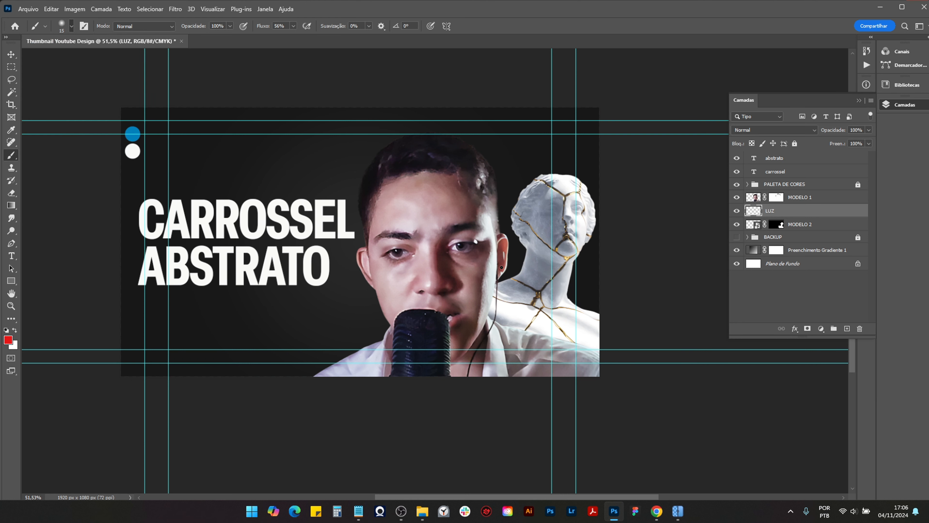
scroll(477, 226, "down", 1)
scroll(476, 226, "down", 1)
key("bracketright")
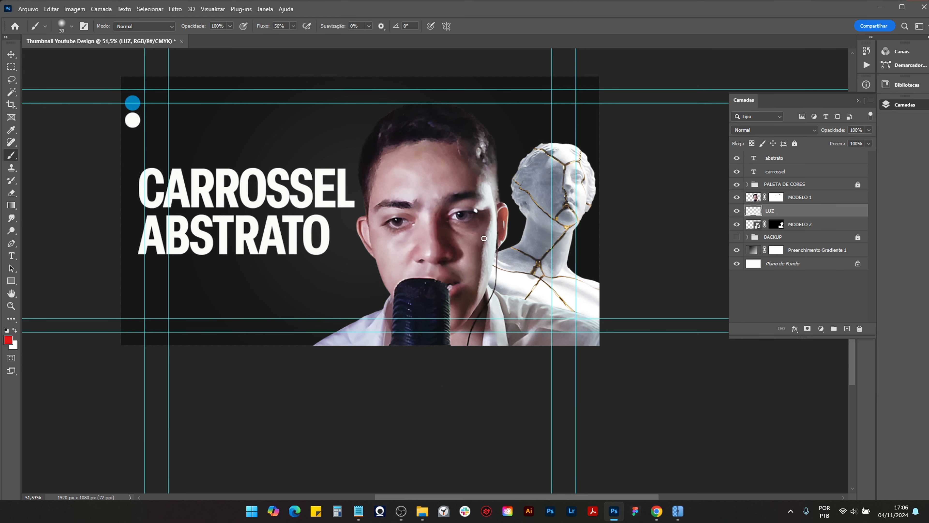
key("bracketright")
key("bracketright")
key("bracketright")
key("bracketright")
key("bracketright")
key("bracketright")
key("bracketright")
key("bracketright")
Step: Set the foreground colour to off-white #fafafa by sampling the palette's white circle
left_click(8, 340)
left_click(134, 120)
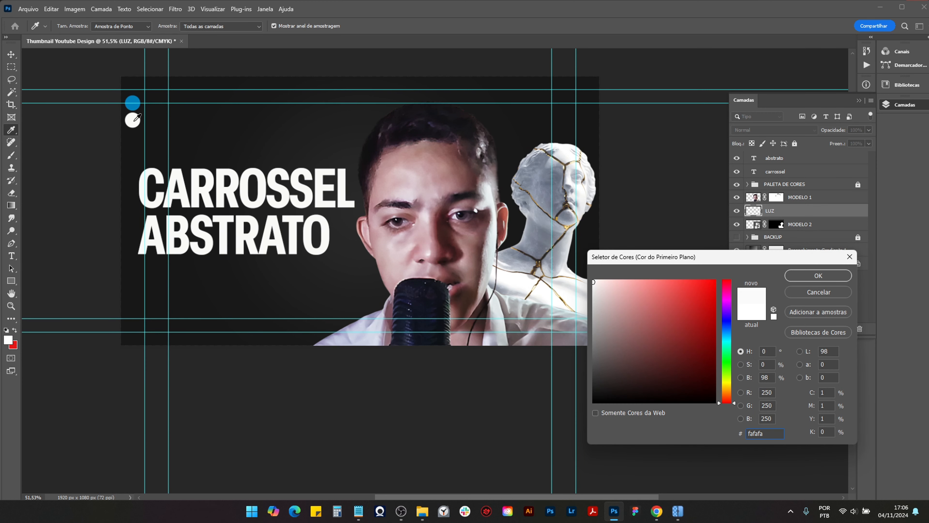
key("Return")
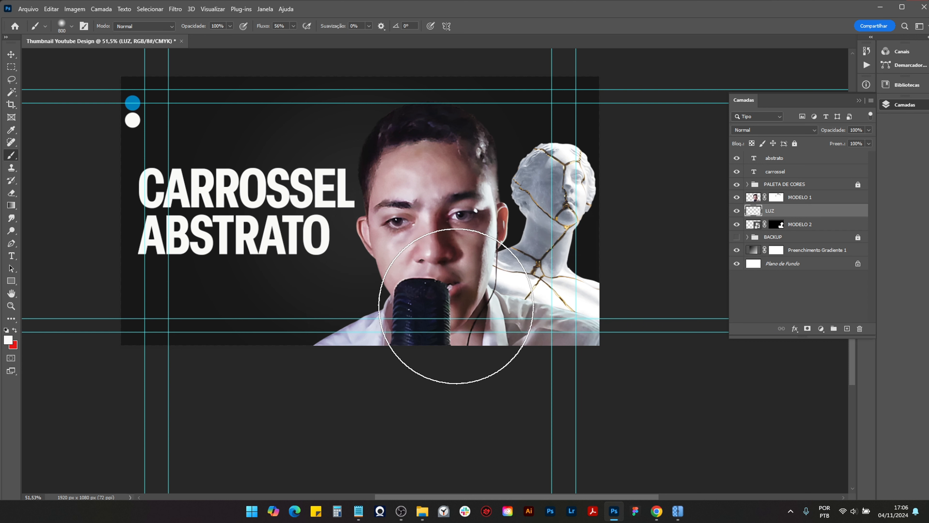
Step: Undo a trial dab and paint a soft white glow behind the portrait on the LUZ layer with a 1100 px brush
left_click_drag(456, 307, 454, 305)
key("ctrl+z")
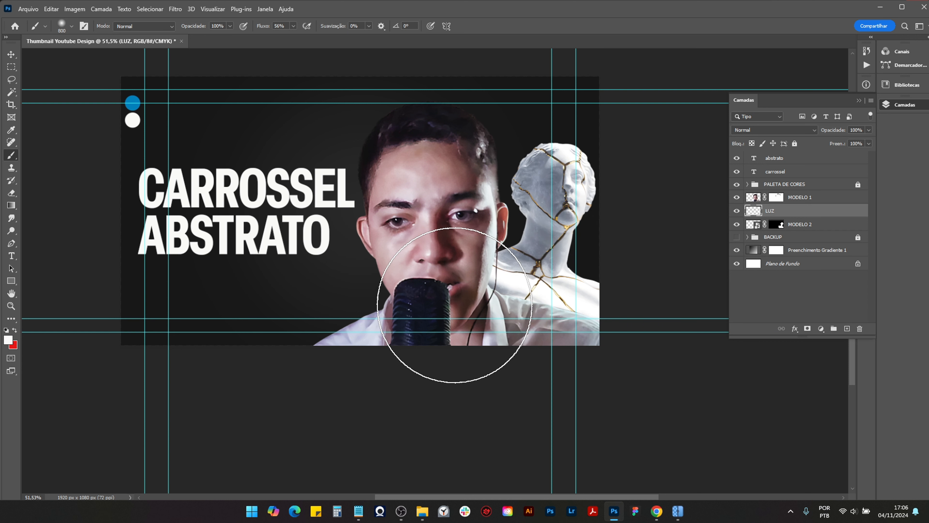
key("bracketright")
key("bracketright")
key("bracketright")
left_click(453, 306)
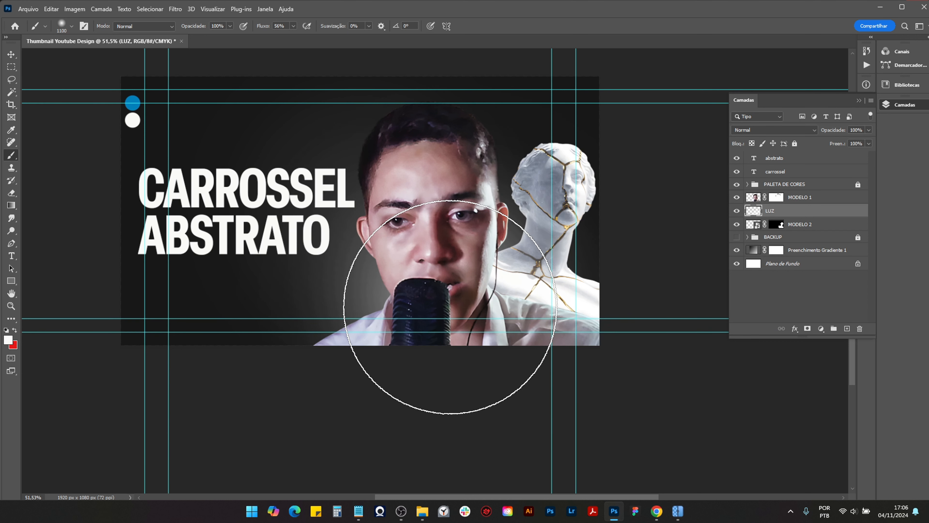
Step: Build up a brighter core of the white glow behind the portrait's neck, reducing the brush from 1000 to 400 px
key("bracketleft")
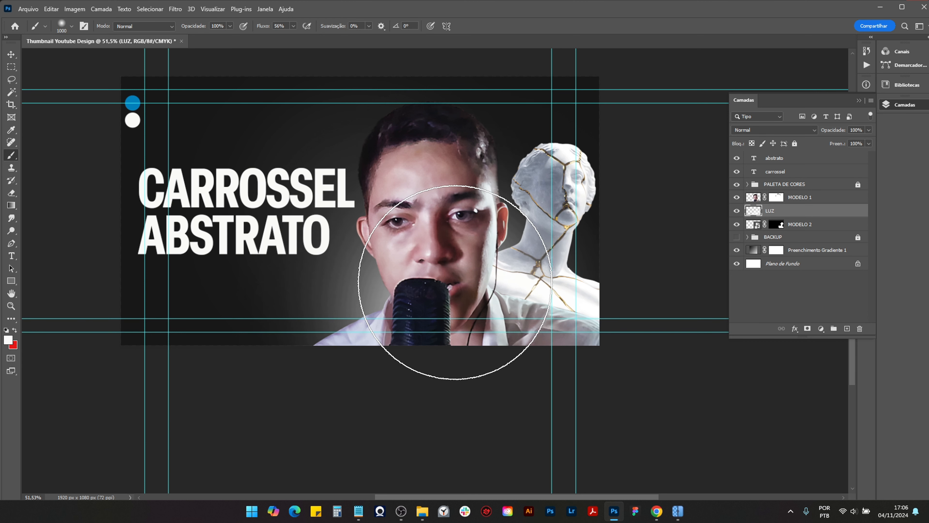
key("bracketleft")
key("bracketleft")
key("bracketleft")
key("bracketleft")
key("bracketleft")
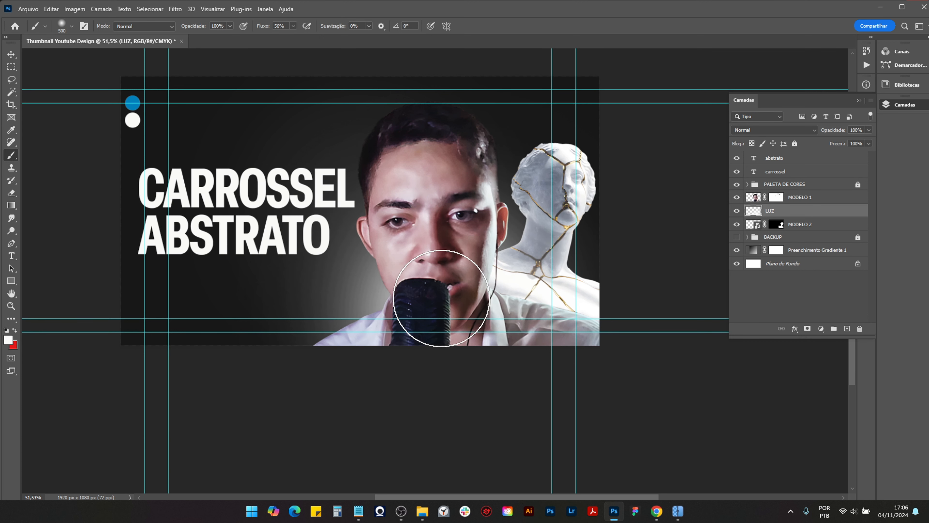
key("bracketright")
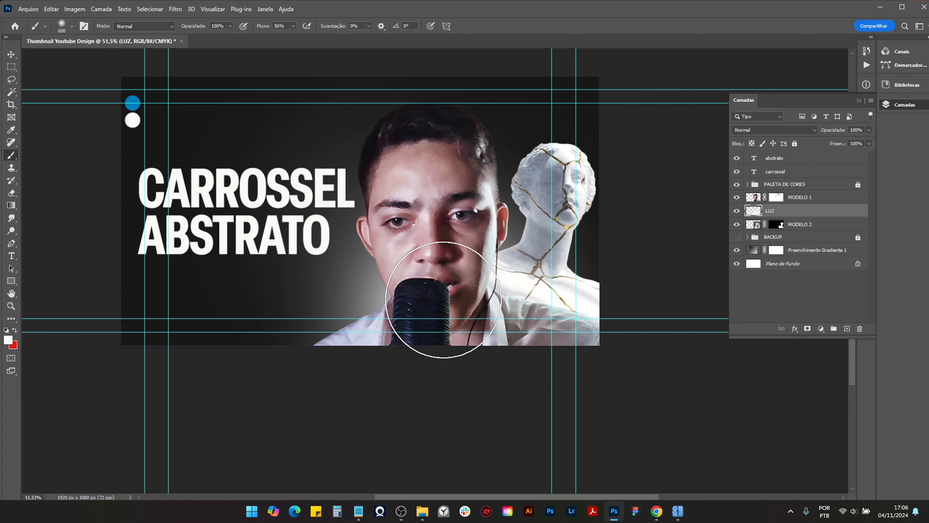
key("bracketleft")
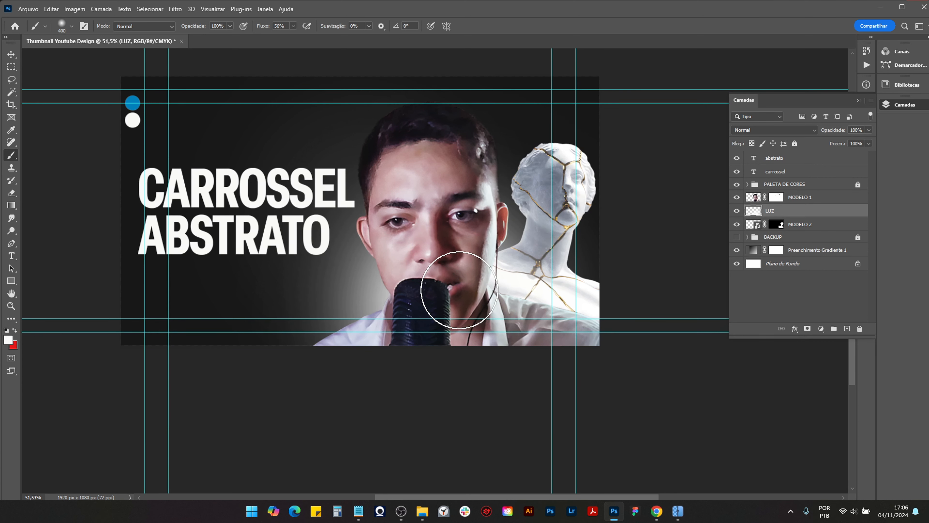
key("bracketleft")
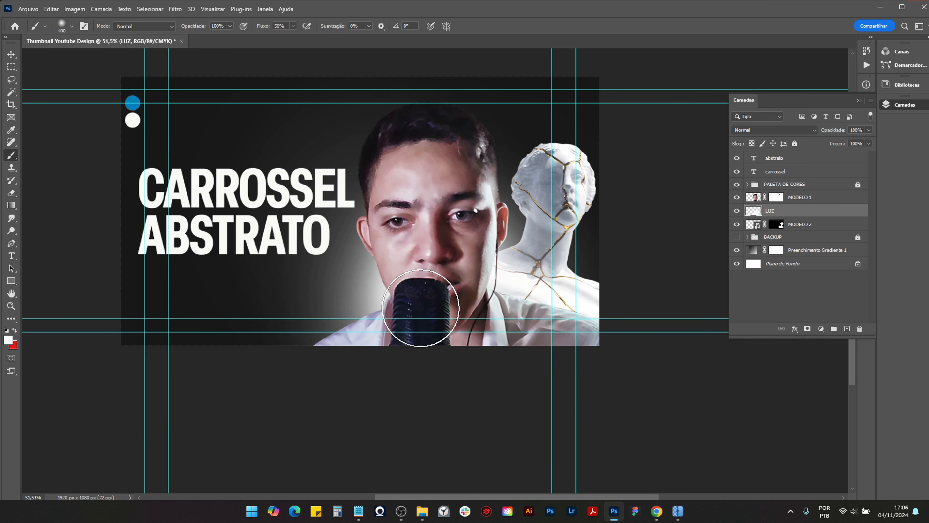
Step: Enlarge the brush to 1400 px and lower its opacity to 67%
key("bracketright")
key("bracketright")
key("bracketright")
key("bracketright")
key("bracketright")
key("bracketright")
key("bracketright")
key("bracketright")
key("bracketright")
key("bracketright")
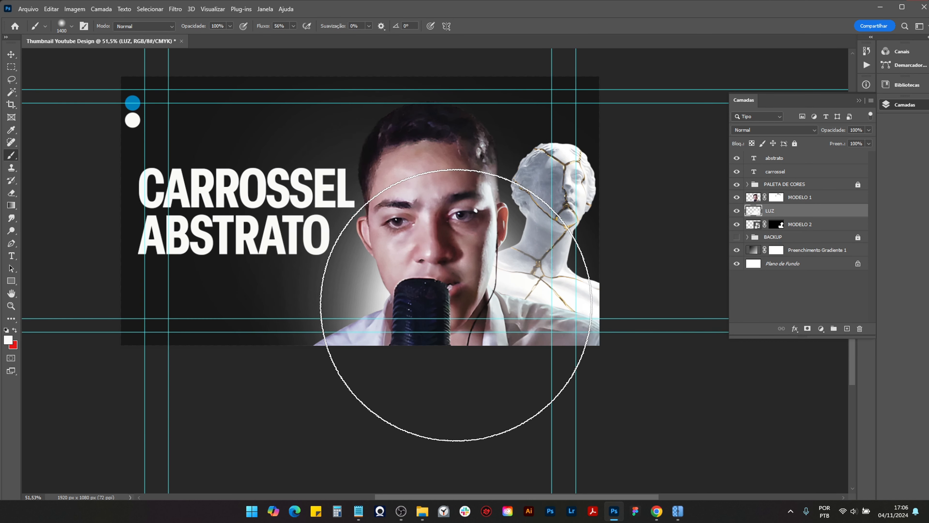
left_click(230, 25)
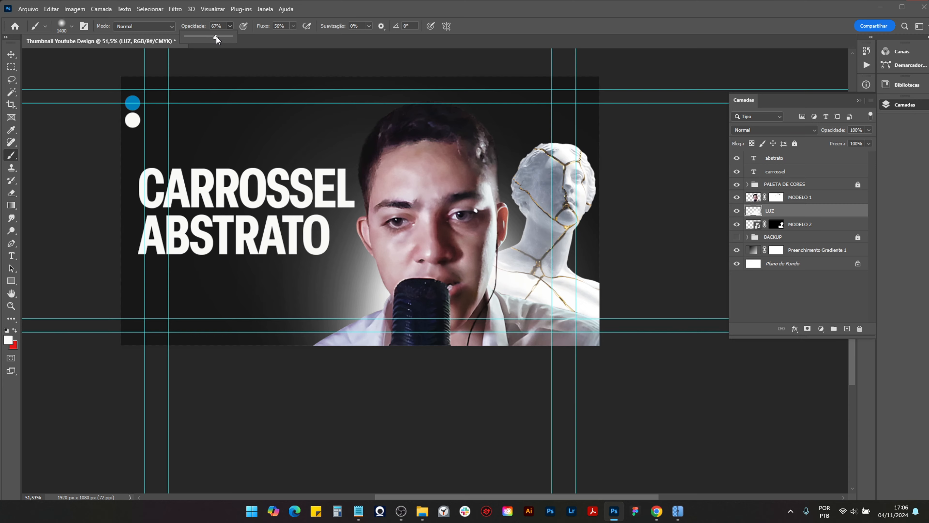
Step: Try a wide, fainter dab of white light behind the portrait and undo it
left_click(378, 370)
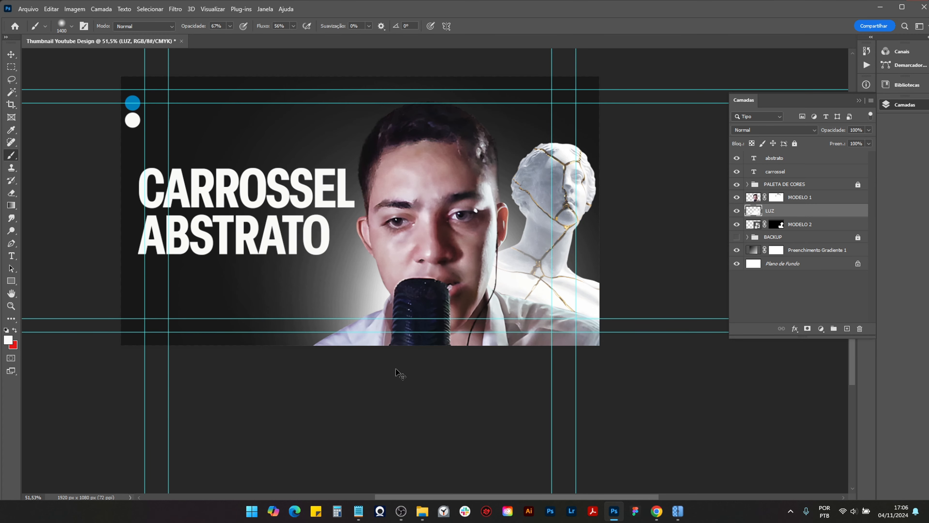
key("ctrl+z")
scroll(488, 259, "up", 7)
scroll(457, 276, "down", 8)
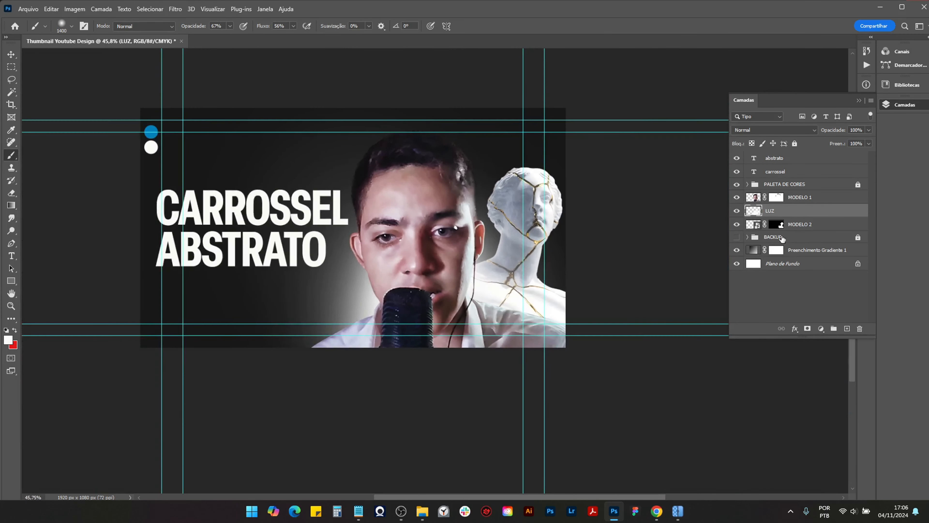
Step: Rename the LUZ layer as LUZ BRANCA
scroll(458, 315, "up", 6)
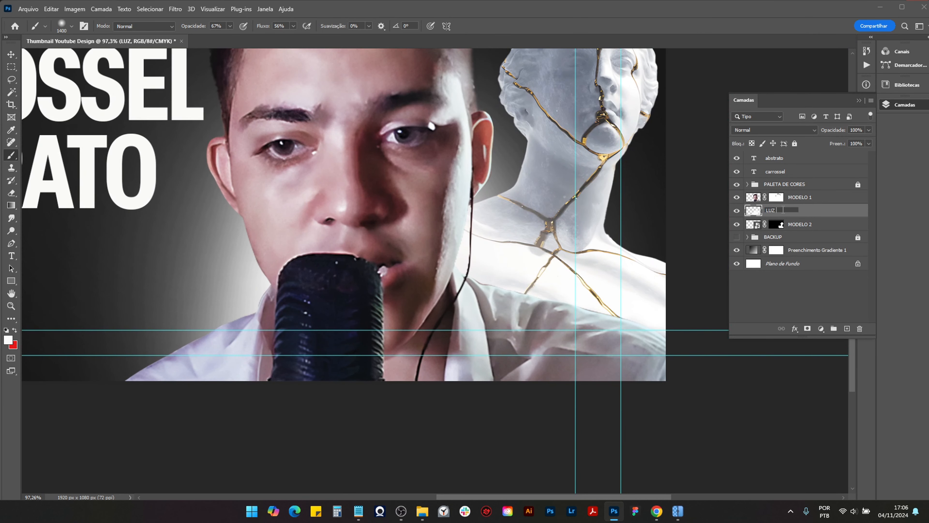
key("BackSpace")
key("BackSpace")
key("BackSpace")
key("BackSpace")
key("Caps_Lock")
type("BRANCA")
key("Return")
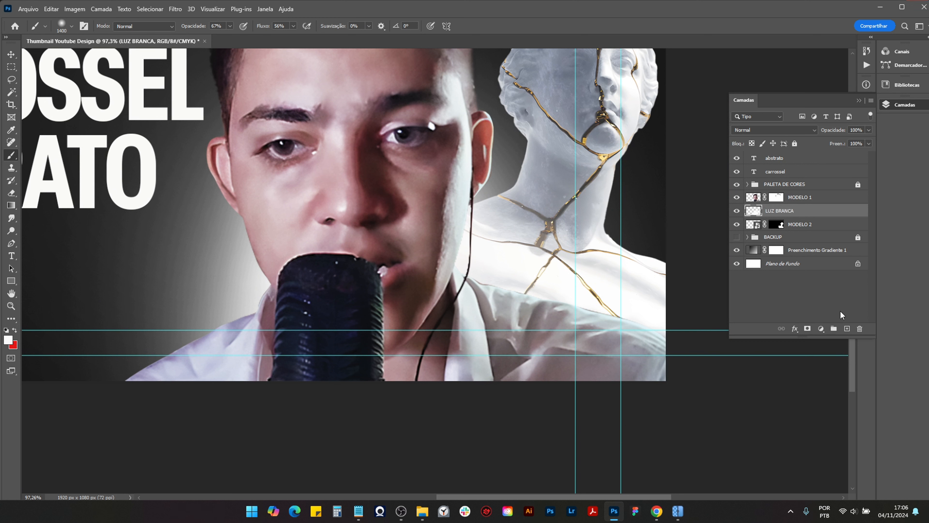
Step: Add a new layer above LUZ BRANCA and name it LUZ AZUL
left_click(847, 328)
double_click(777, 210)
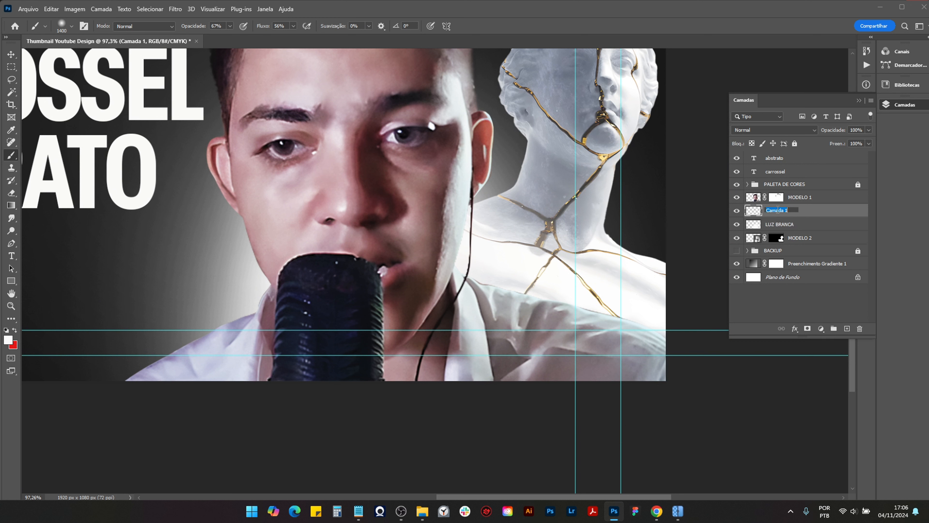
key("Caps_Lock")
type("L")
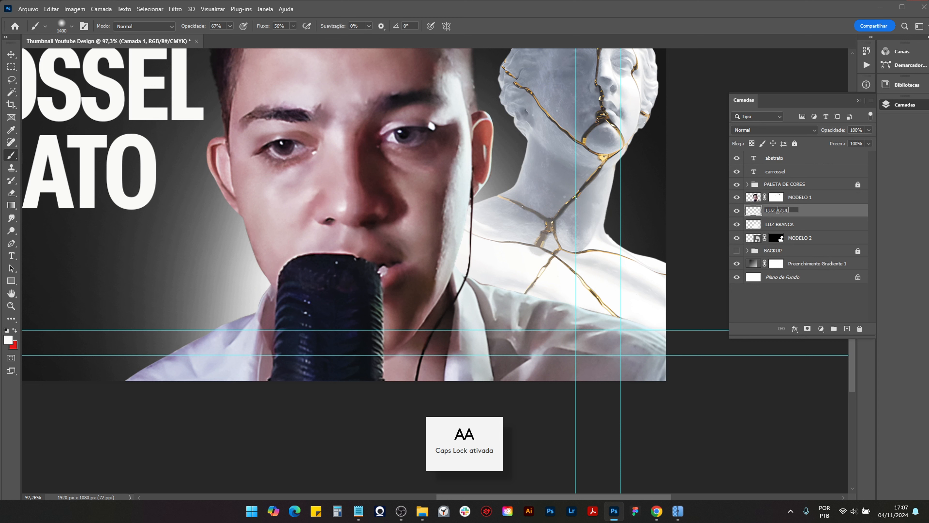
type("UZ AZUL")
key("Return")
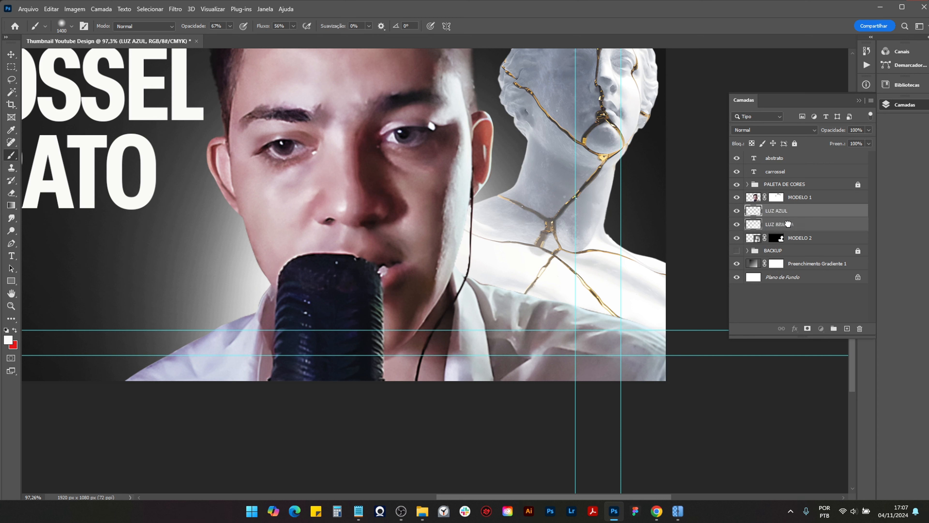
Step: Move the LUZ AZUL layer below LUZ BRANCA and set its blend mode to Divisão
left_click_drag(787, 225, 789, 231)
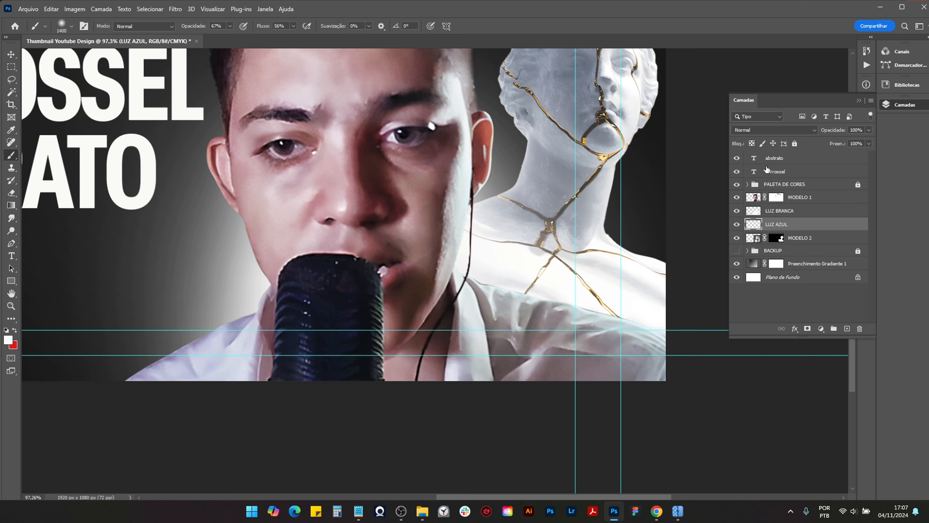
left_click(756, 130)
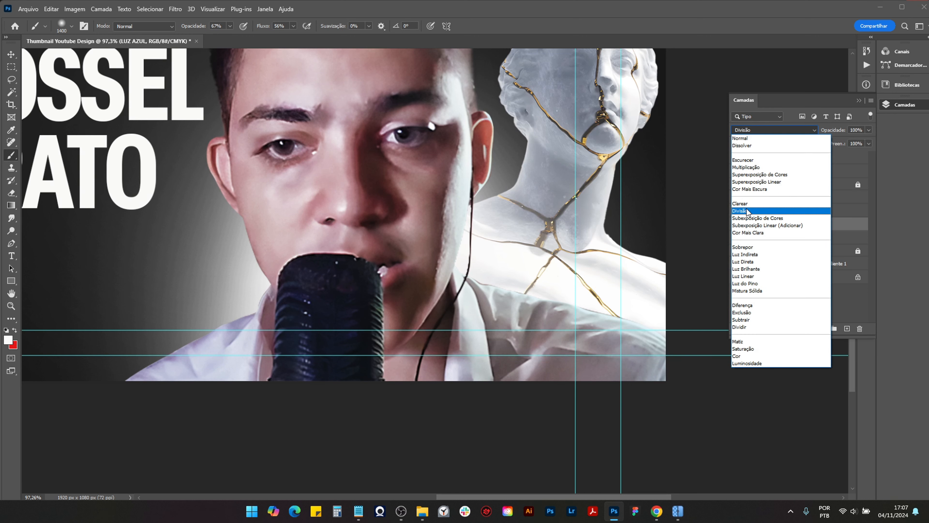
left_click(761, 210)
scroll(498, 220, "down", 3)
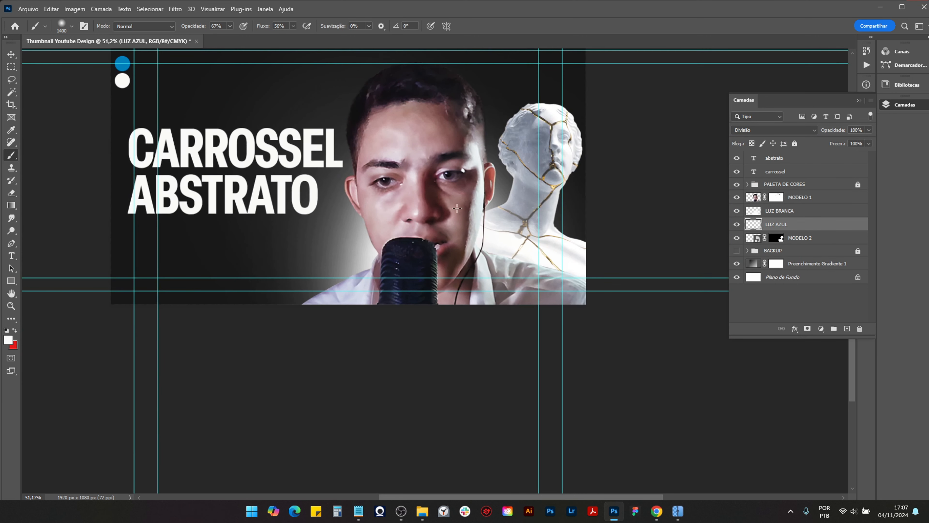
Step: Sample the blue palette swatch and paint a soft 1400 px dab of blue light behind the portrait on LUZ AZUL
key("Caps_Lock")
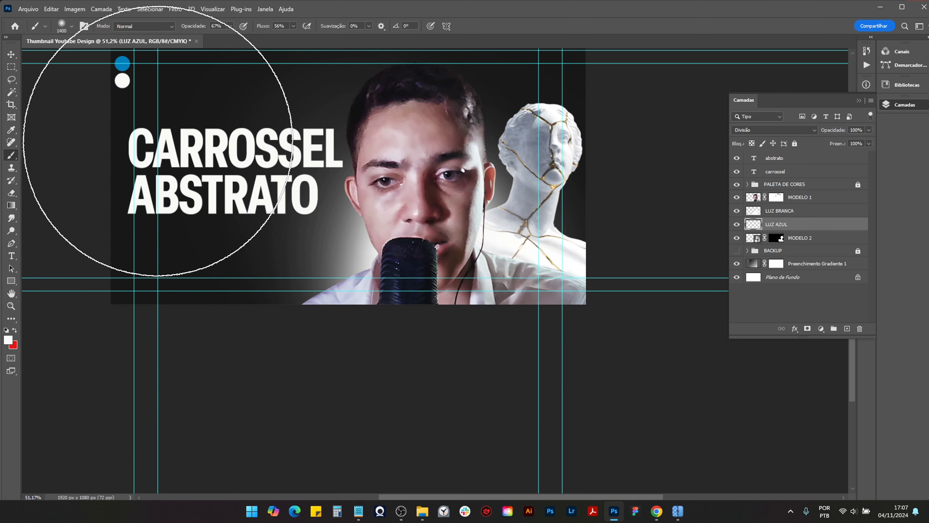
key("i")
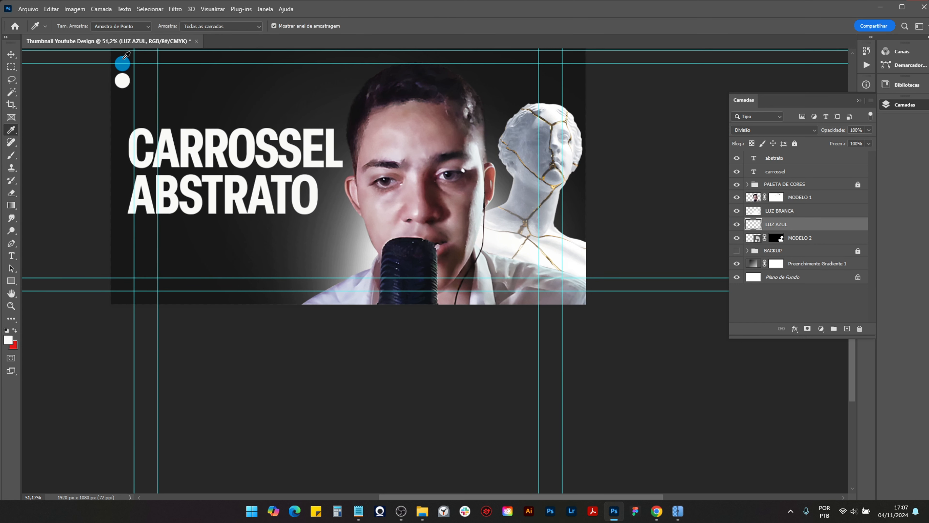
key("b")
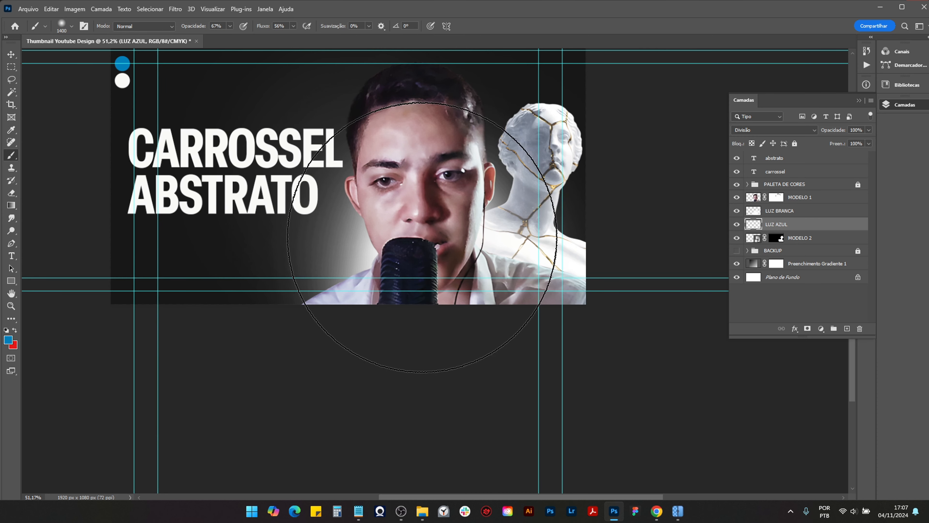
left_click(432, 247)
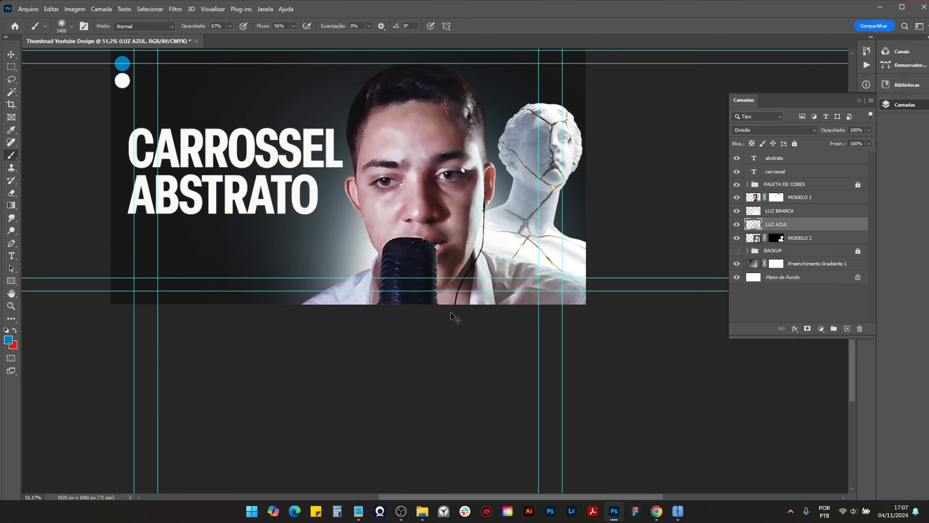
Step: Reduce the brush to 600 px while building up a stronger blue glow behind the portrait near the microphone
key("bracketleft")
key("bracketleft")
key("bracketleft")
key("bracketleft")
key("bracketleft")
key("bracketleft")
key("bracketleft")
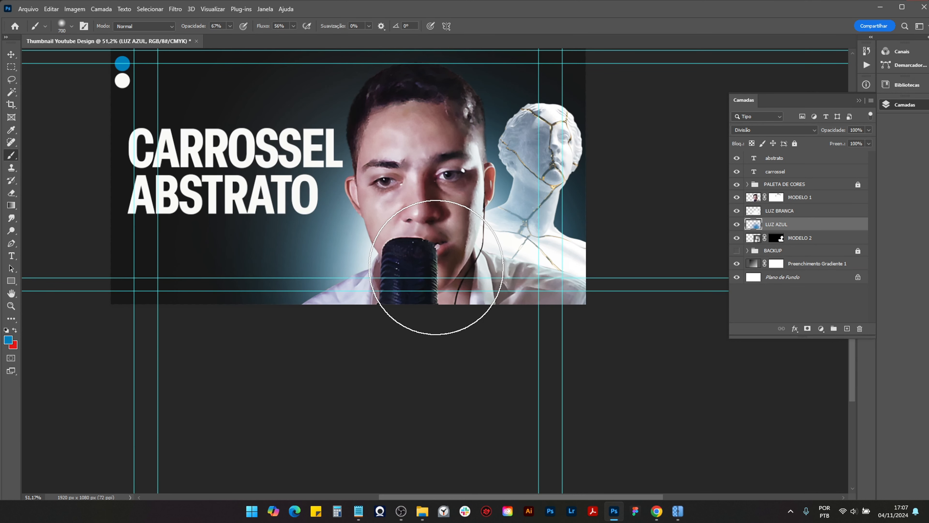
key("bracketleft")
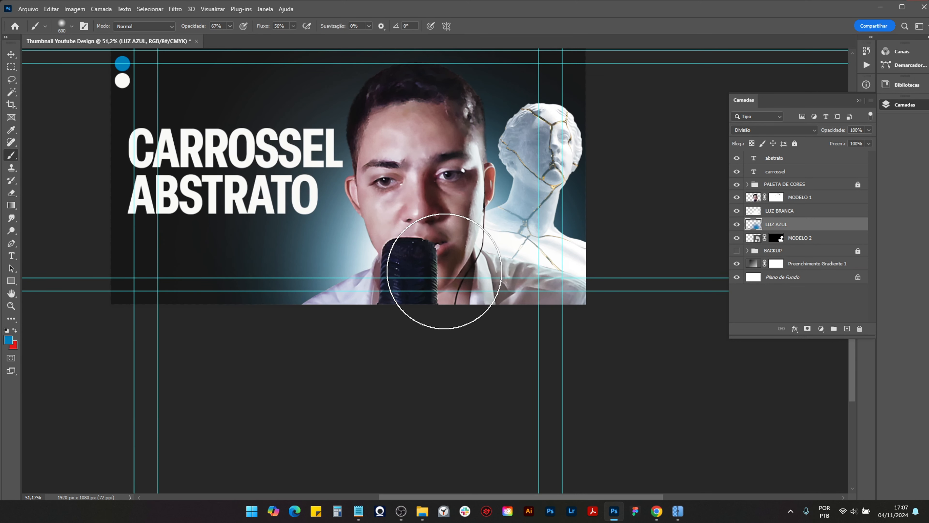
Step: Examine the blue glow around the portrait and statue both at thumbnail size and close up
scroll(553, 331, "down", 4)
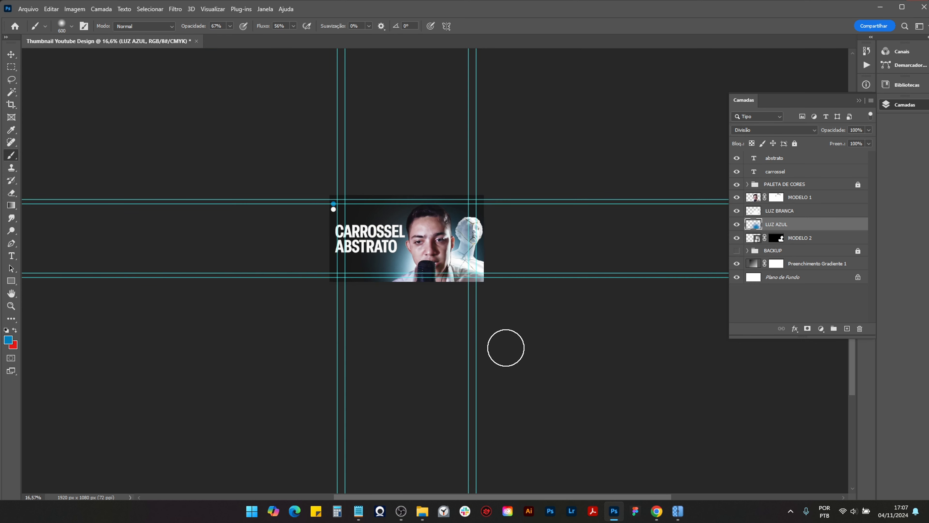
scroll(452, 344, "up", 1)
scroll(401, 264, "up", 2)
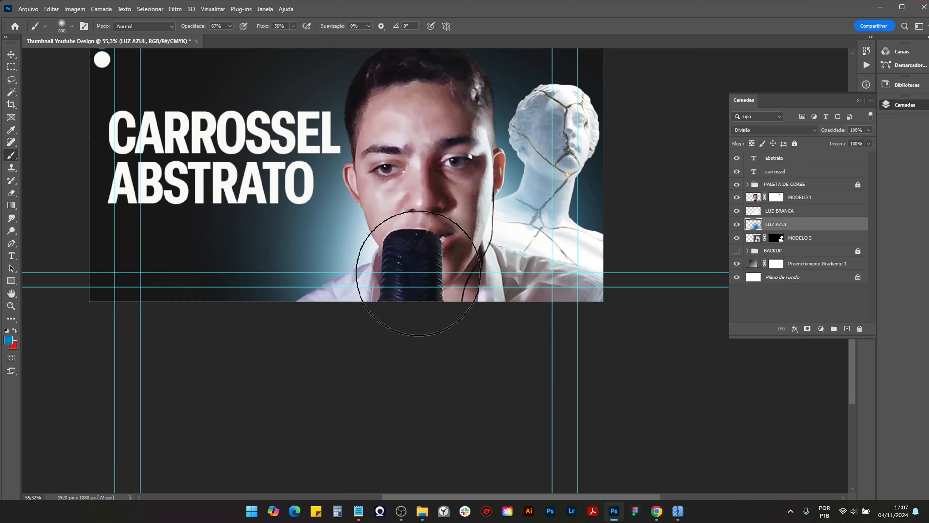
scroll(476, 256, "down", 2)
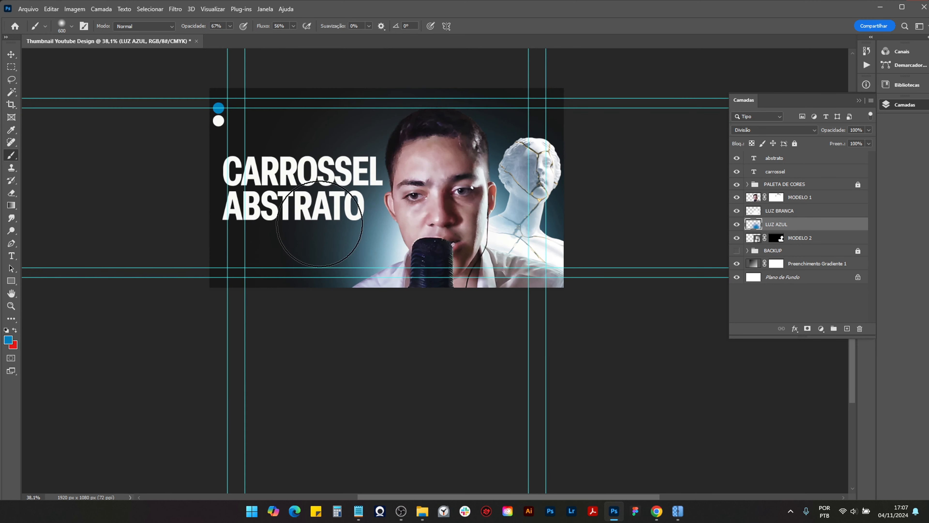
key("v")
scroll(410, 178, "down", 2)
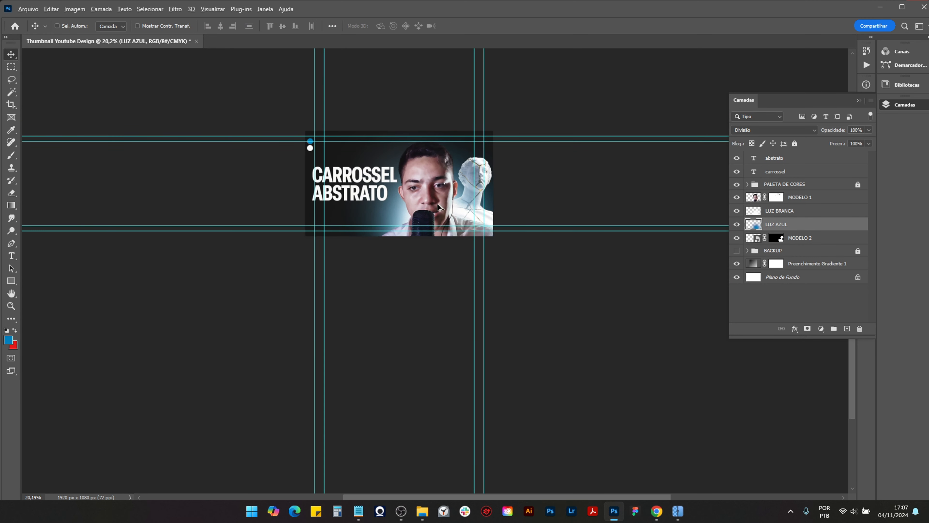
scroll(439, 194, "up", 5)
scroll(476, 212, "down", 2)
scroll(517, 224, "down", 1)
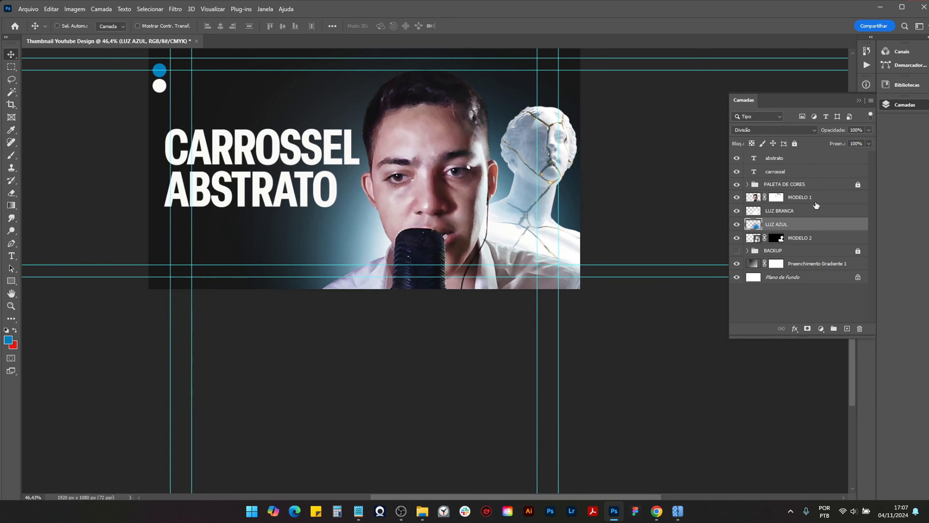
Step: Add a new layer above MODELO 1, name it LUZ BRANCA and clip it to the portrait
left_click(816, 200)
left_click(847, 329)
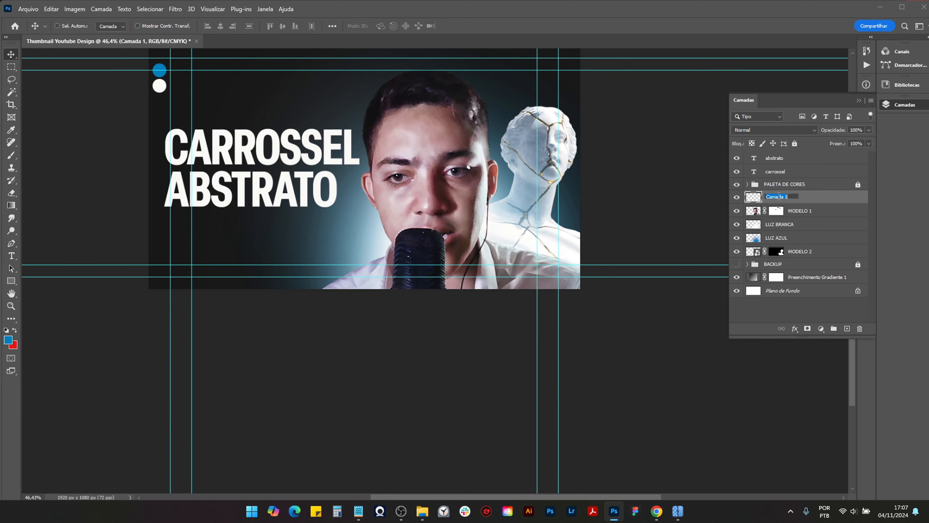
key("Caps_Lock")
key("Return")
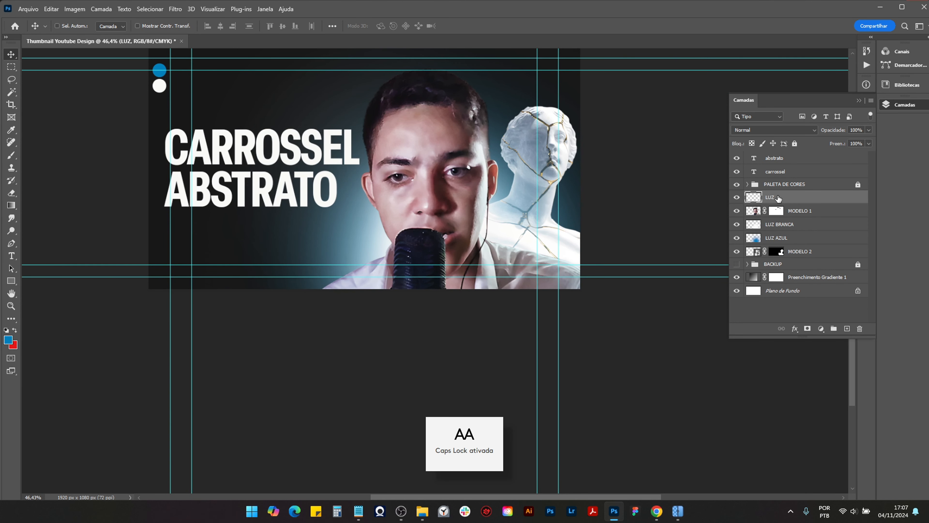
double_click(774, 198)
type("BRA")
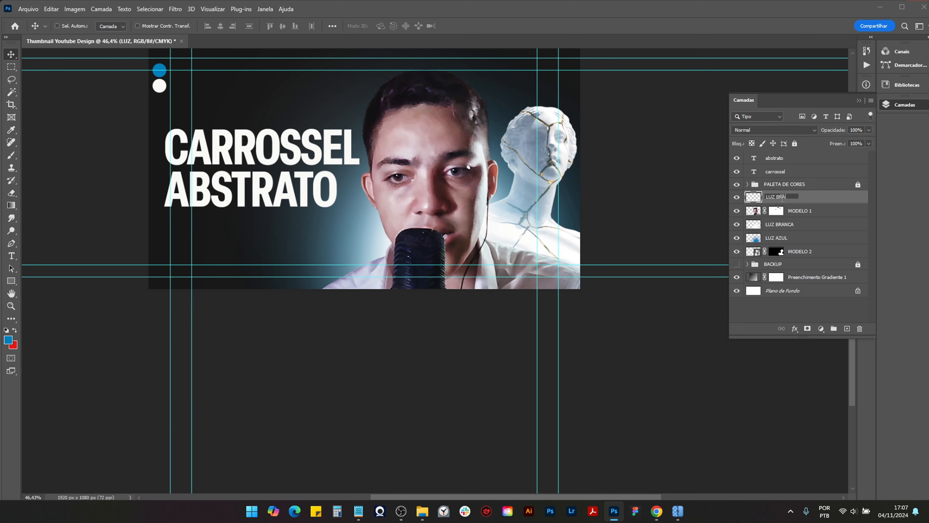
type("NCA")
key("Return")
right_click(782, 198)
left_click(807, 278)
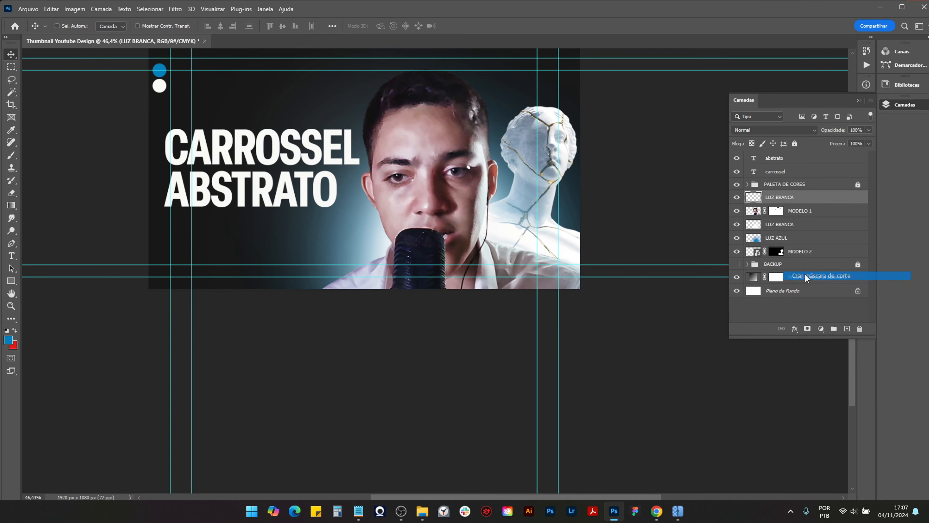
Step: Set the brush colour to white sampled from the bright area of the statue's shoulder
key("b")
scroll(483, 212, "up", 10)
key("Caps_Lock")
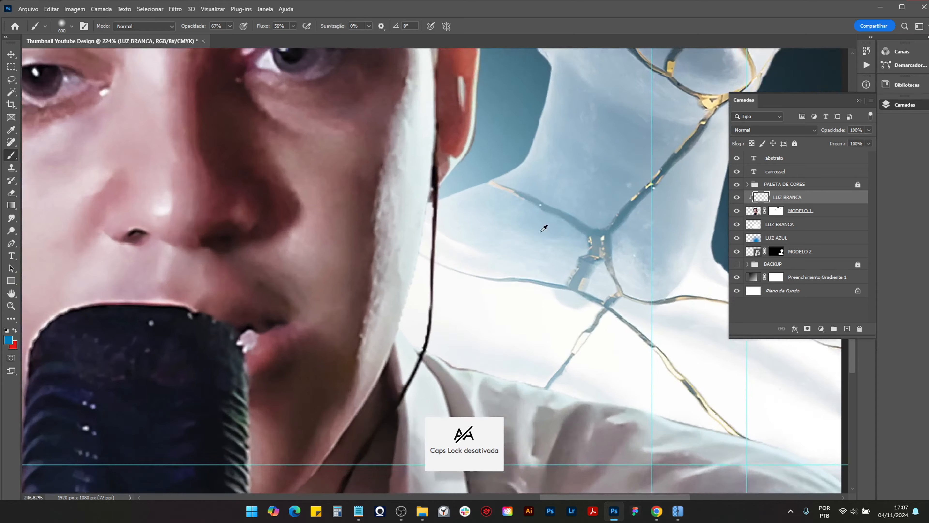
key("x")
left_click(8, 341)
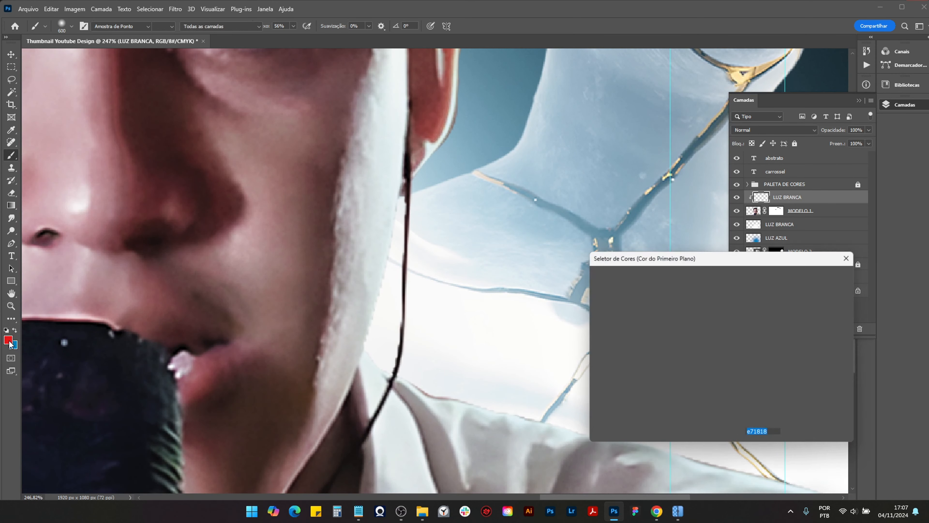
left_click(460, 335)
key("Return")
Step: Shrink the brush to 25 px and paint a white rim light along the outer edge of the ear beside the statue
scroll(560, 269, "down", 5)
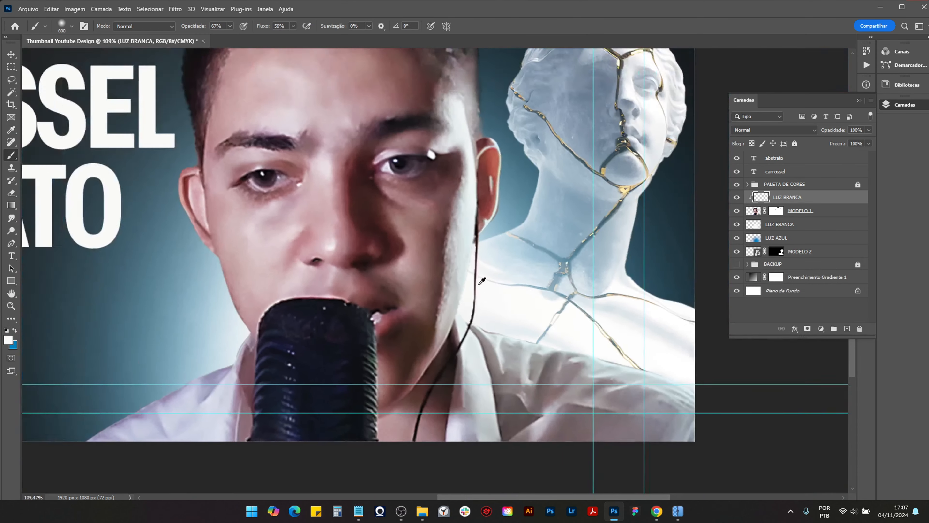
scroll(511, 281, "up", 6)
key("bracketleft")
key("bracketleft")
key("bracketleft")
key("bracketleft")
key("bracketleft")
key("bracketleft")
key("bracketleft")
key("bracketleft")
key("bracketleft")
key("bracketleft")
key("bracketleft")
key("bracketleft")
key("bracketleft")
key("bracketleft")
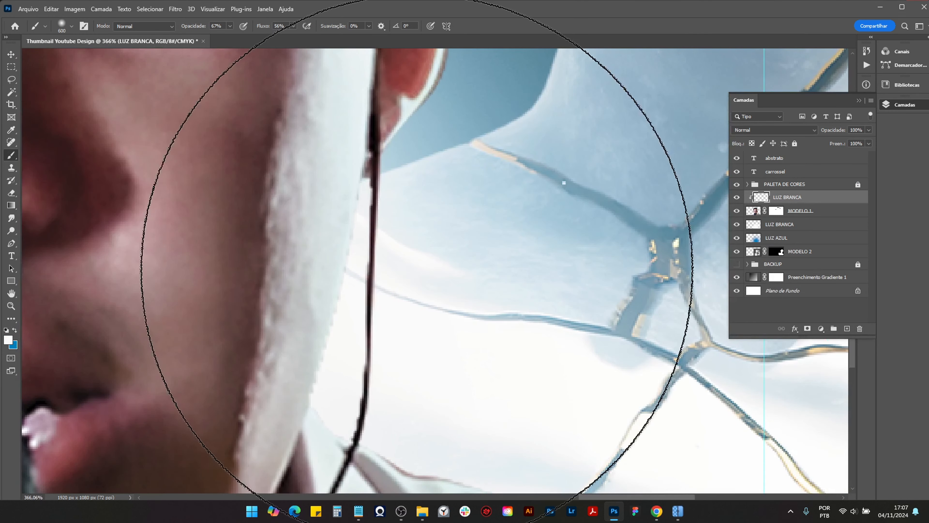
scroll(416, 270, "up", 1)
scroll(416, 271, "up", 4)
key("bracketleft")
key("bracketleft")
key("bracketleft")
key("bracketleft")
key("bracketleft")
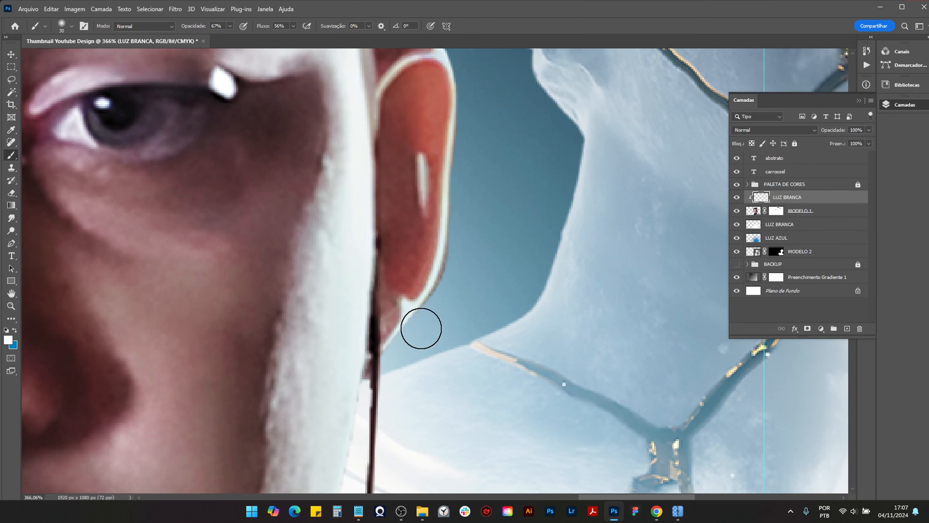
mouse_move(417, 344)
left_mouse_down()
mouse_move(449, 286)
mouse_move(470, 75)
left_mouse_up()
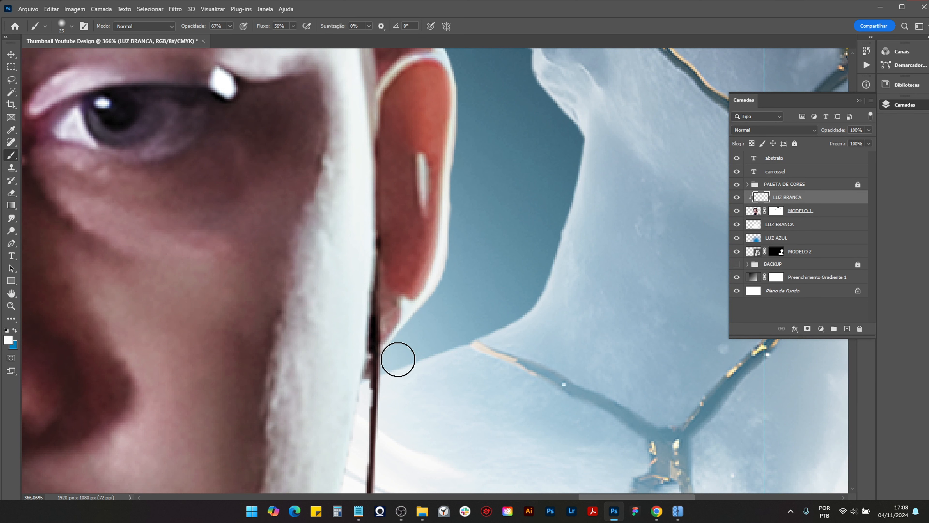
mouse_move(427, 393)
left_mouse_down()
mouse_move(460, 222)
mouse_move(454, 187)
mouse_move(437, 421)
mouse_move(392, 400)
mouse_move(420, 234)
left_mouse_up()
scroll(527, 258, "down", 9)
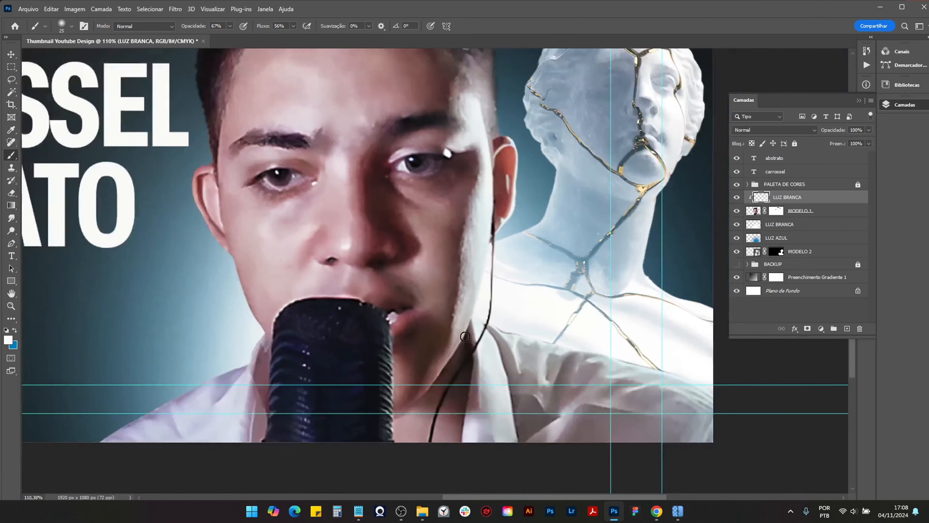
Step: Enlarge the brush to 70 px and paint white light along the jaw, earphone cable and shirt shoulder beside the statue
scroll(492, 306, "up", 10)
scroll(499, 251, "up", 1)
key("bracketright")
key("bracketright")
key("bracketright")
key("bracketright")
key("bracketright")
key("bracketright")
key("bracketright")
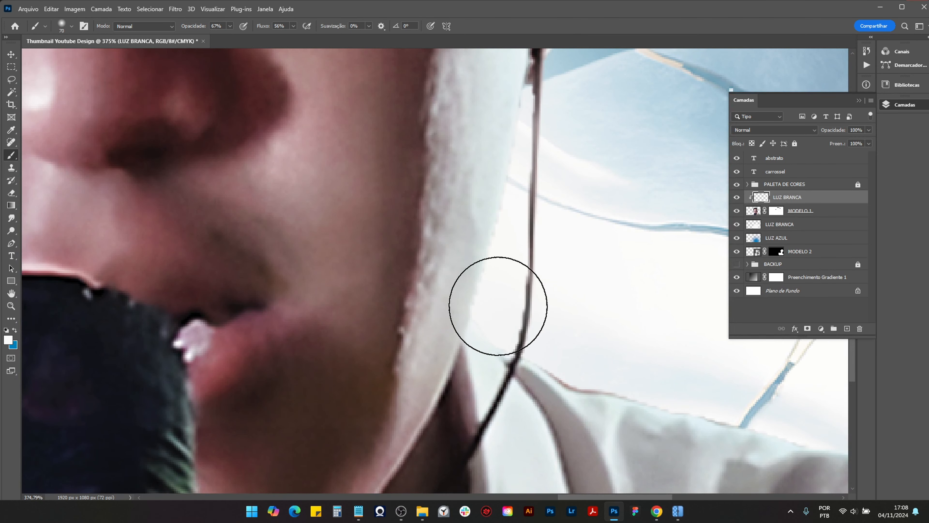
scroll(493, 254, "down", 6)
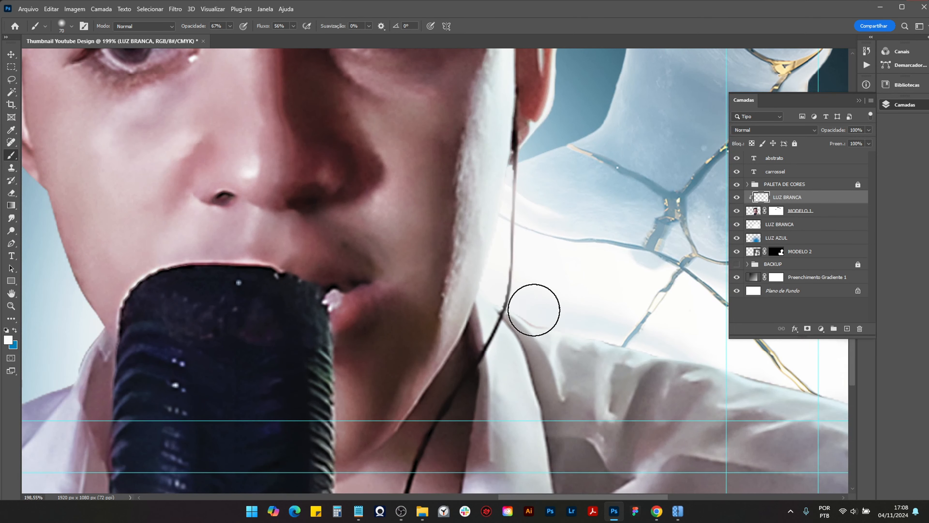
left_click_drag(619, 301, 463, 255)
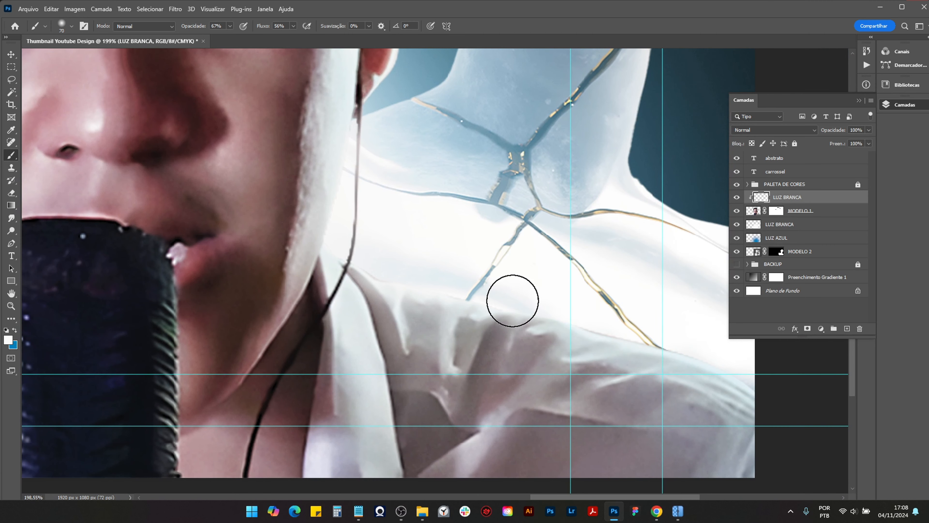
Step: Enlarge the brush to 400 px and add a broad white haze over the cheek and neck on the statue's side
scroll(390, 226, "up", 2)
key("bracketright")
key("bracketright")
key("bracketright")
key("bracketright")
key("bracketright")
key("bracketright")
key("bracketright")
key("bracketright")
key("bracketright")
key("bracketright")
scroll(479, 218, "down", 5)
scroll(479, 218, "down", 2)
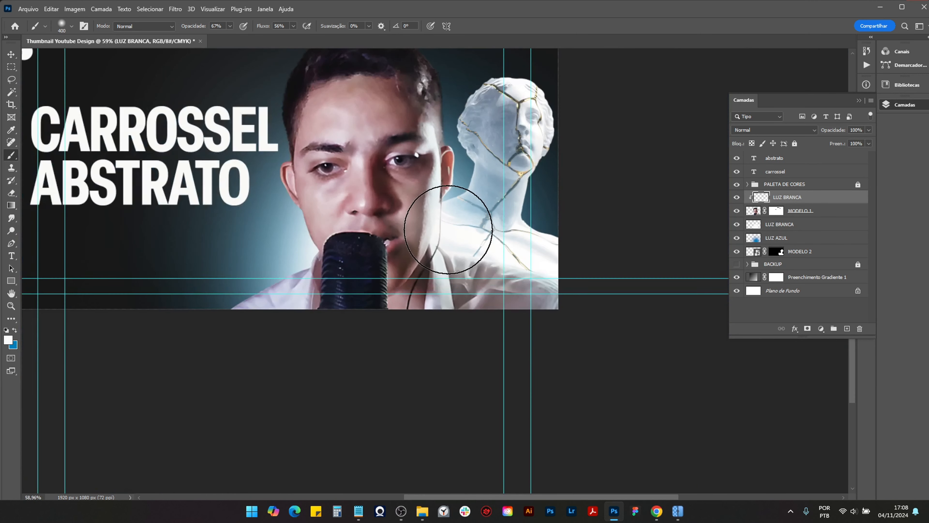
Step: Dab soft 400 px white light over the jaw and collar on the headline's side of the portrait
scroll(201, 255, "up", 5)
left_click(371, 242)
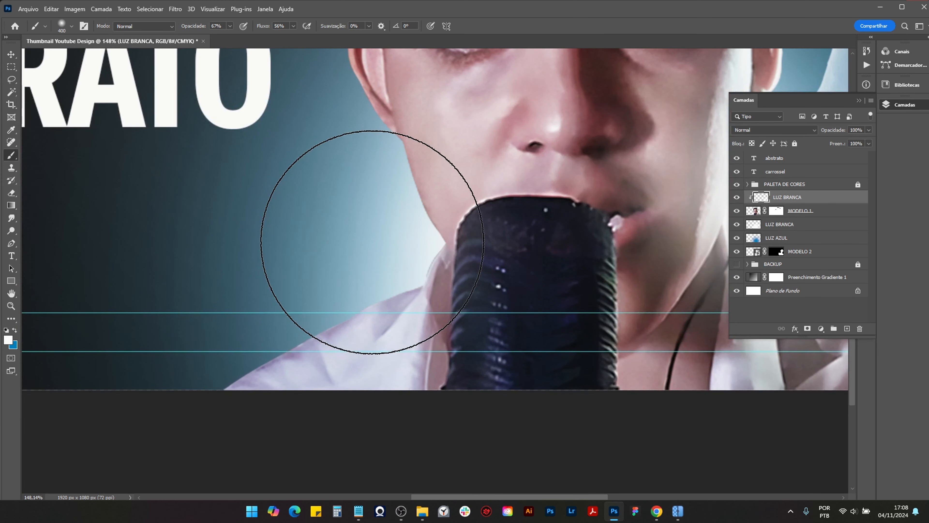
left_click(372, 240)
left_click(371, 243)
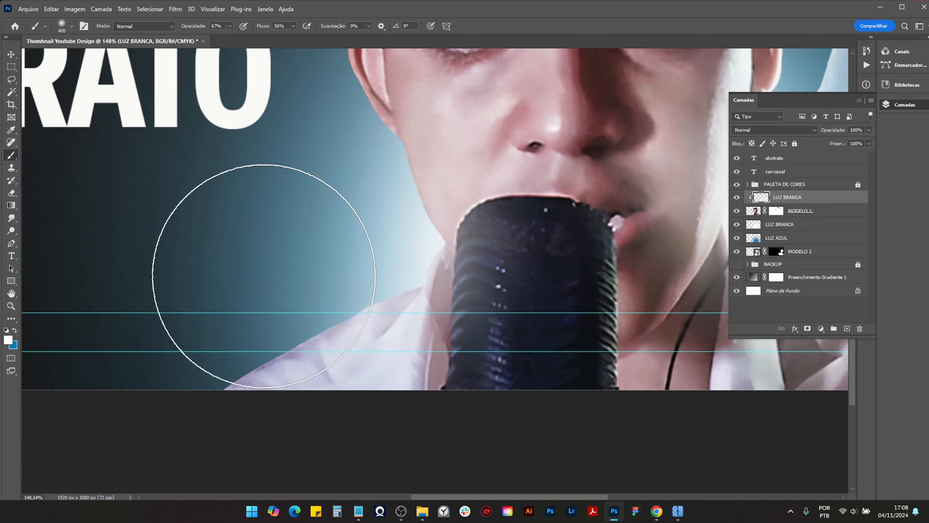
Step: Reduce the brush to 50 px and paint white light along the shirt's shoulder and collar edge on the headline's side
key("bracketleft")
key("bracketleft")
key("bracketleft")
key("bracketleft")
key("bracketleft")
key("bracketleft")
key("bracketleft")
key("bracketleft")
key("bracketleft")
key("bracketleft")
key("bracketleft")
key("bracketleft")
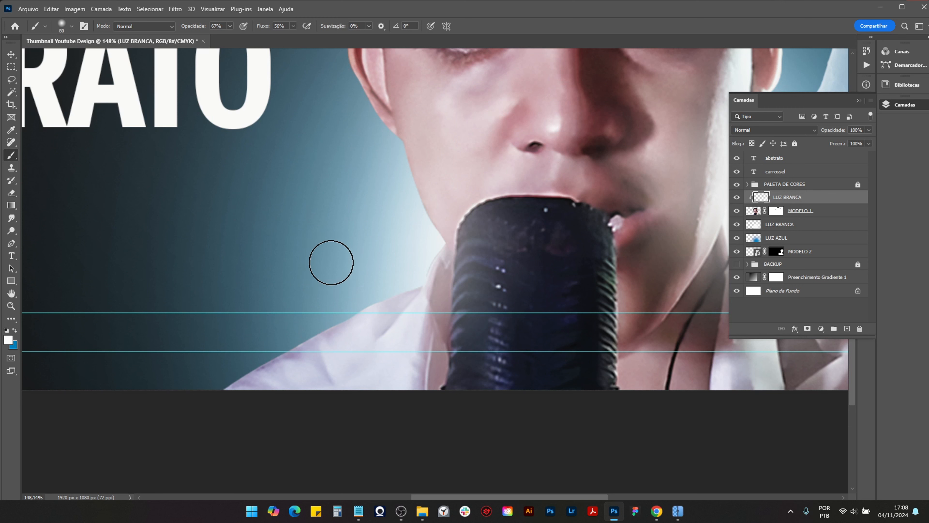
scroll(417, 242, "up", 3)
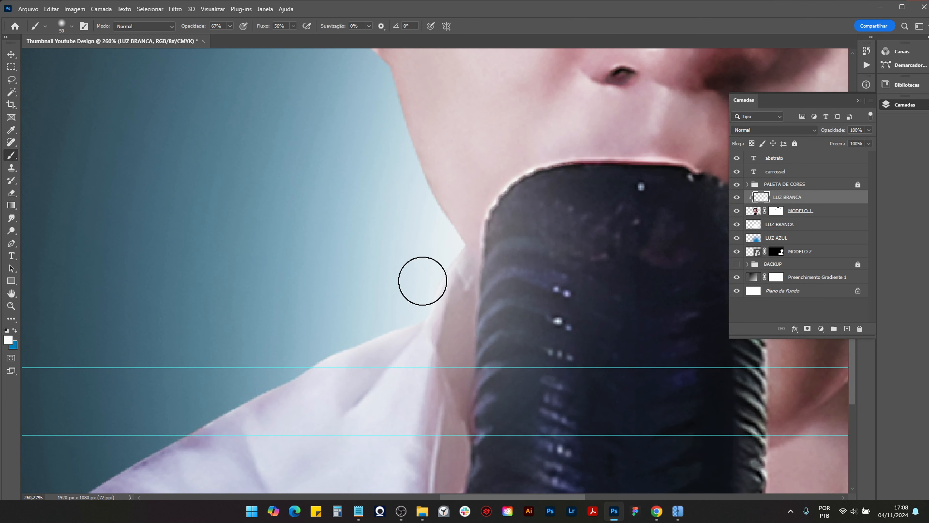
Step: Reduce the brush to 35 px and paint a thin white rim along the jawline below the ear on the headline's side
scroll(378, 212, "up", 2)
scroll(377, 212, "up", 2)
key("bracketleft")
key("bracketleft")
key("bracketleft")
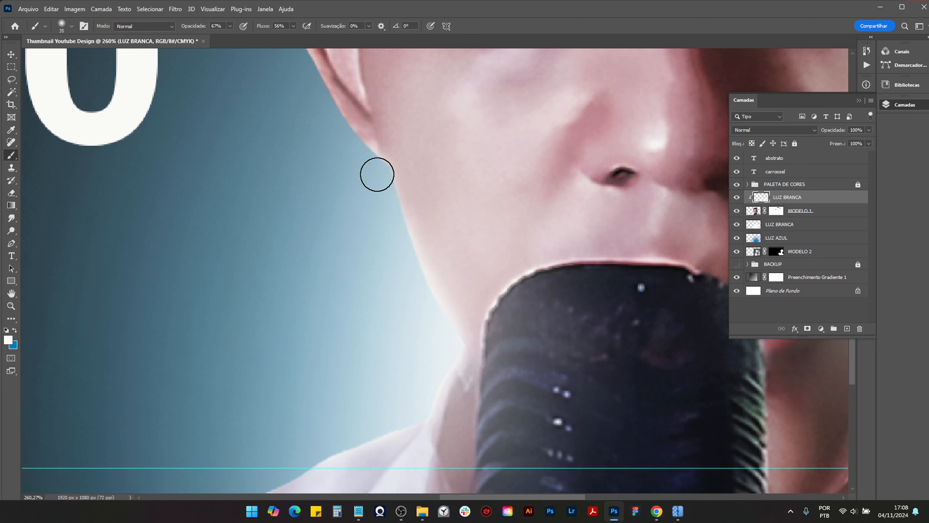
left_click_drag(309, 142, 356, 345)
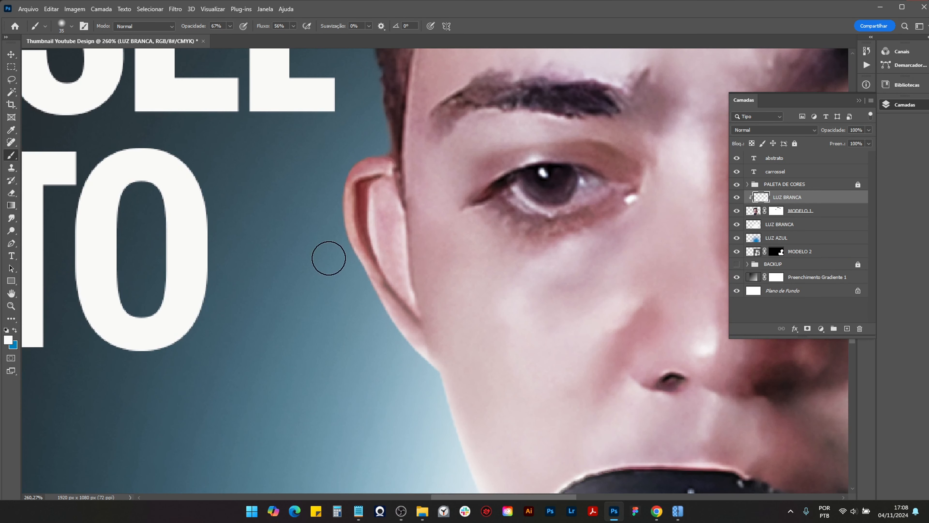
Step: Enlarge the brush to 100 px, dab white light on the collar beside the microphone and review the whole thumbnail
scroll(329, 267, "down", 8)
scroll(363, 230, "up", 8)
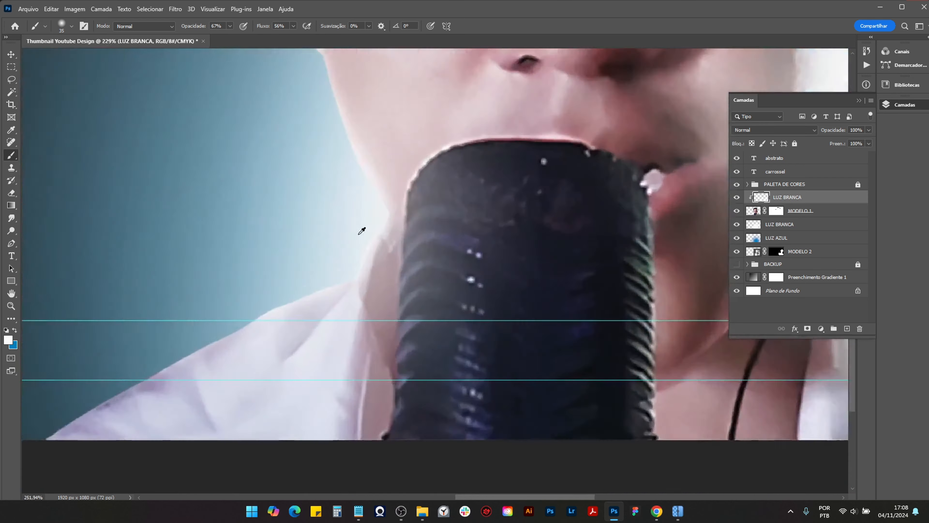
key("bracketright")
key("bracketright")
key("bracketright")
key("bracketright")
key("bracketright")
key("bracketright")
key("bracketright")
key("bracketright")
left_click(358, 292)
scroll(260, 328, "down", 12)
scroll(436, 288, "up", 5)
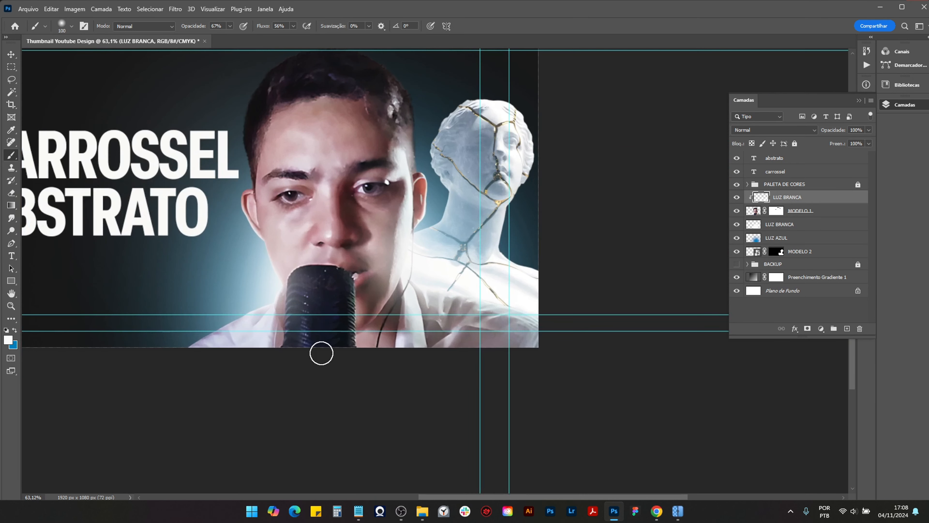
scroll(444, 237, "down", 5)
scroll(441, 238, "down", 2)
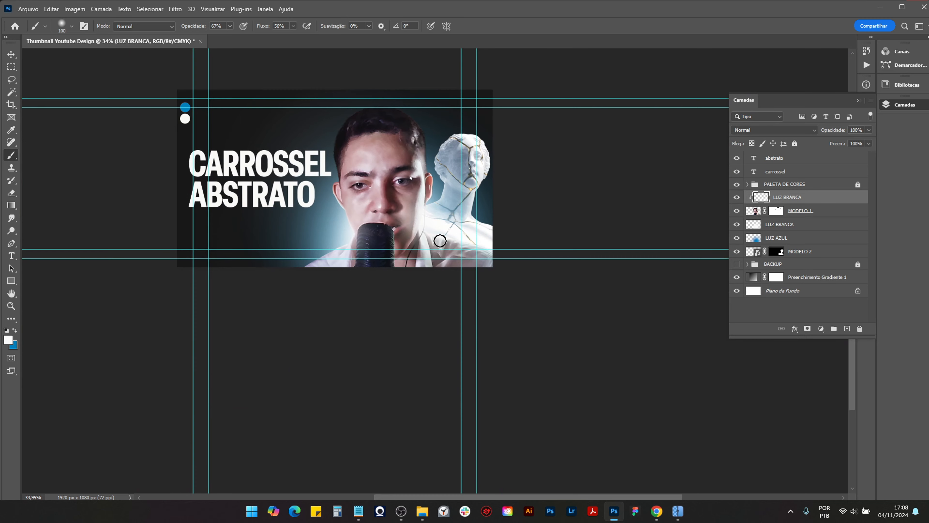
left_click(10, 54)
scroll(420, 211, "down", 4)
scroll(429, 214, "up", 6)
scroll(428, 211, "up", 1)
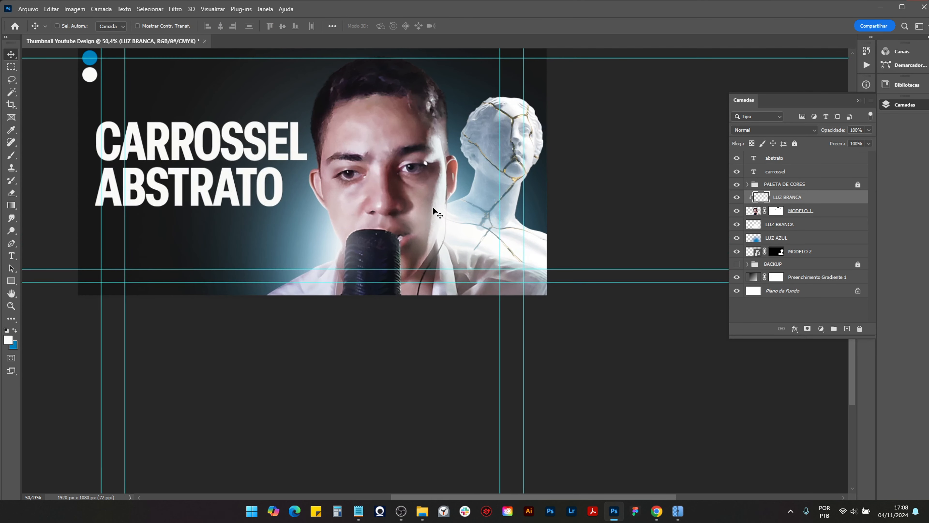
scroll(571, 182, "up", 1)
scroll(546, 179, "down", 3)
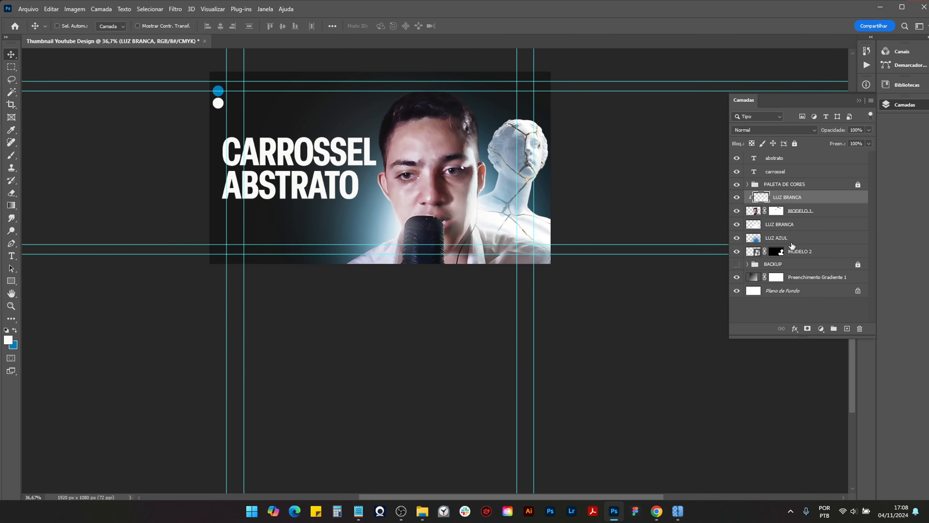
Step: Add a new empty layer directly above MODELO 2 and name it SOMBRA
left_click(810, 256)
left_click(848, 329)
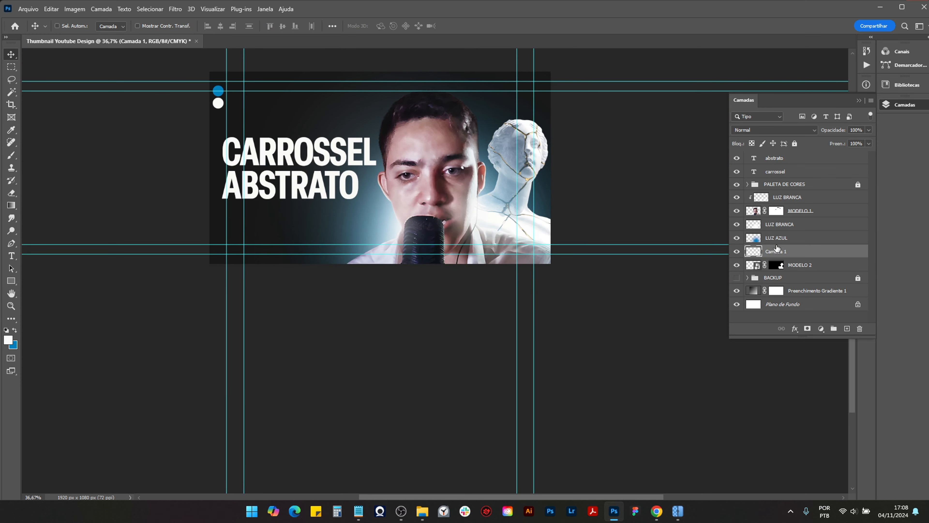
double_click(775, 252)
key("Caps_Lock")
key("Caps_Lock")
key("Caps_Lock")
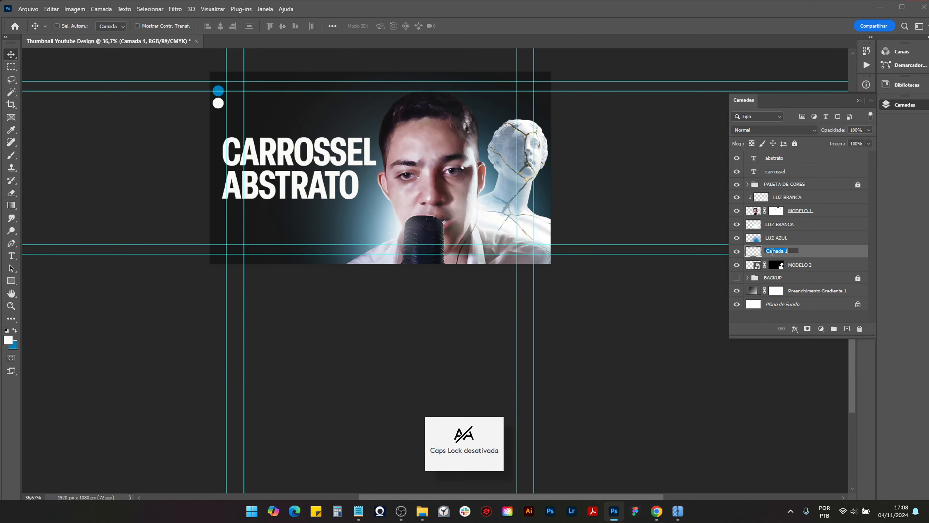
type("SOMBRA")
key("Return")
Step: Sample the dark background tone near the thumbnail's upper edge as the brush colour
key("b")
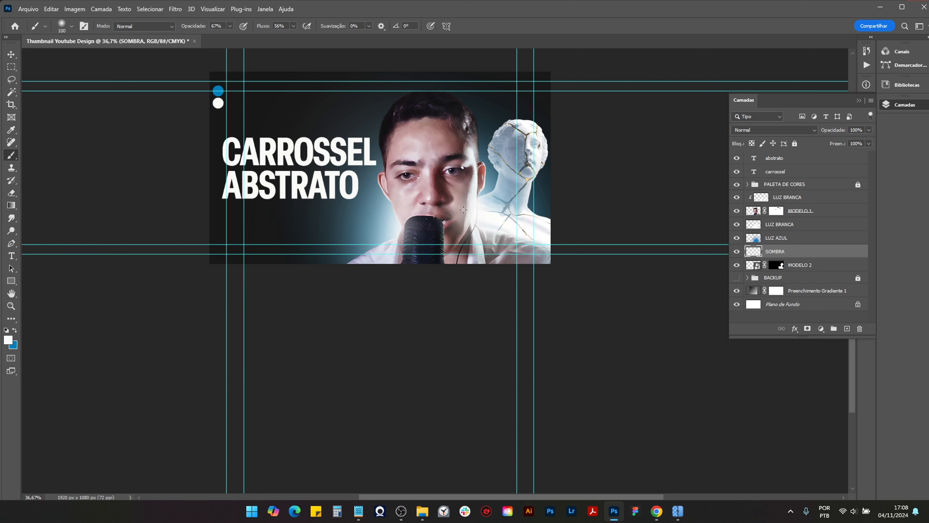
key("Caps_Lock")
key("i")
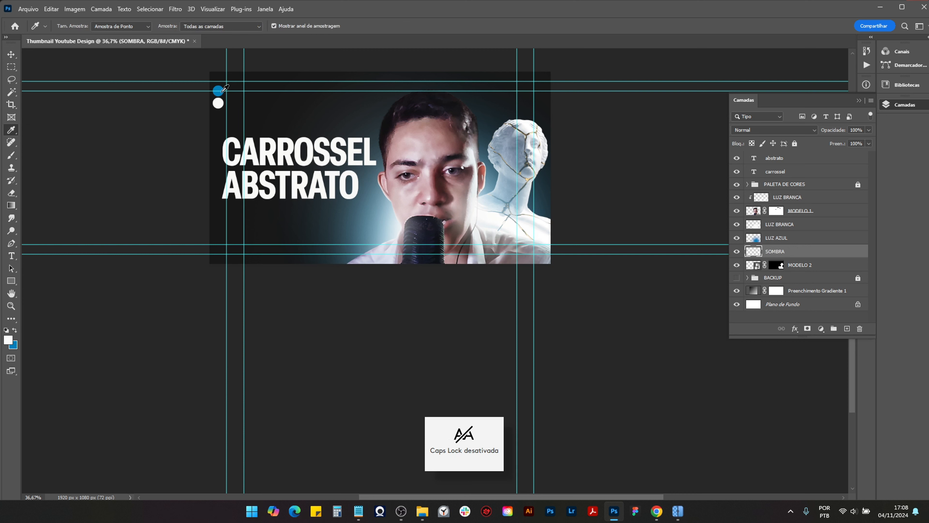
left_click(221, 75)
key("b")
Step: Size the soft brush to 700 px and paint dark shadow over the statue's shoulders and chest on the SOMBRA layer
scroll(396, 218, "down", 3)
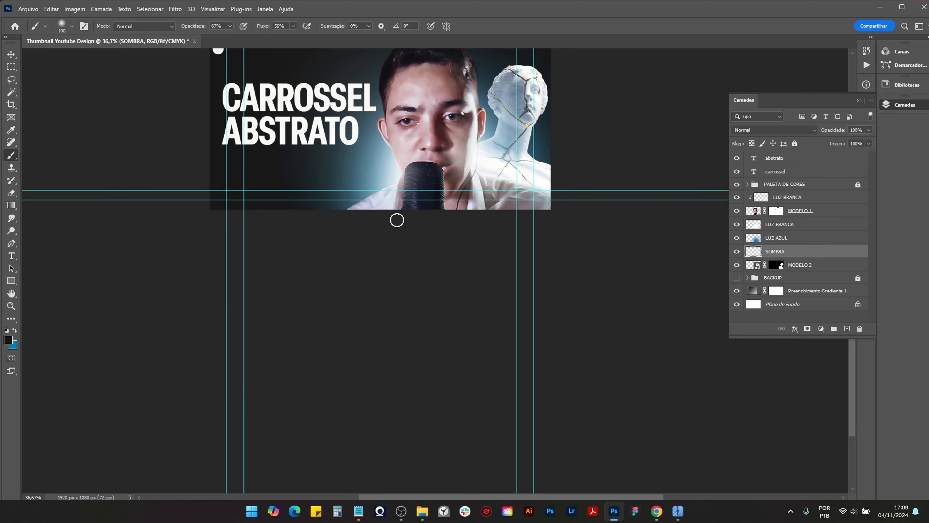
key("bracketright")
key("bracketright")
key("bracketright")
key("bracketright")
key("bracketright")
key("bracketright")
key("bracketright")
key("bracketright")
key("bracketright")
key("bracketright")
key("bracketright")
key("bracketright")
key("bracketright")
key("bracketright")
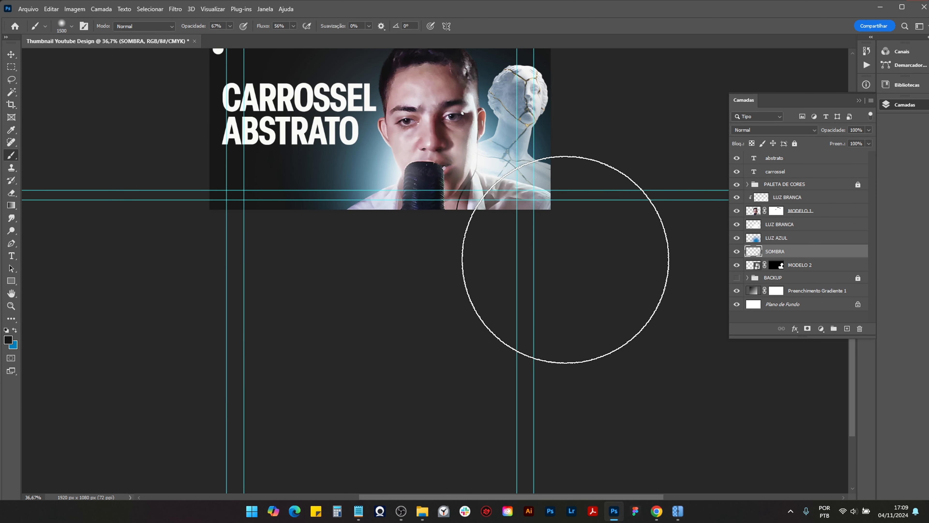
key("bracketleft")
key("bracketleft")
key("bracketleft")
key("bracketleft")
key("bracketleft")
key("bracketleft")
key("bracketleft")
key("bracketleft")
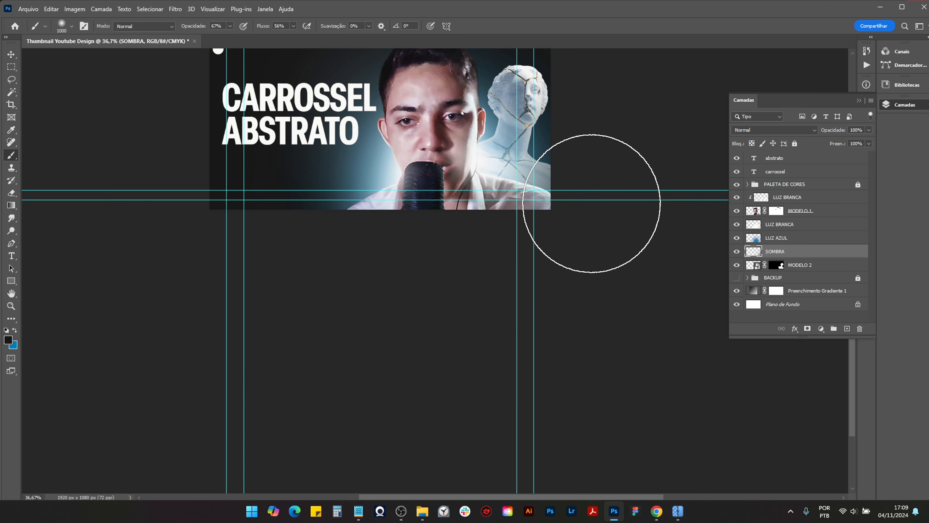
scroll(567, 128, "up", 2)
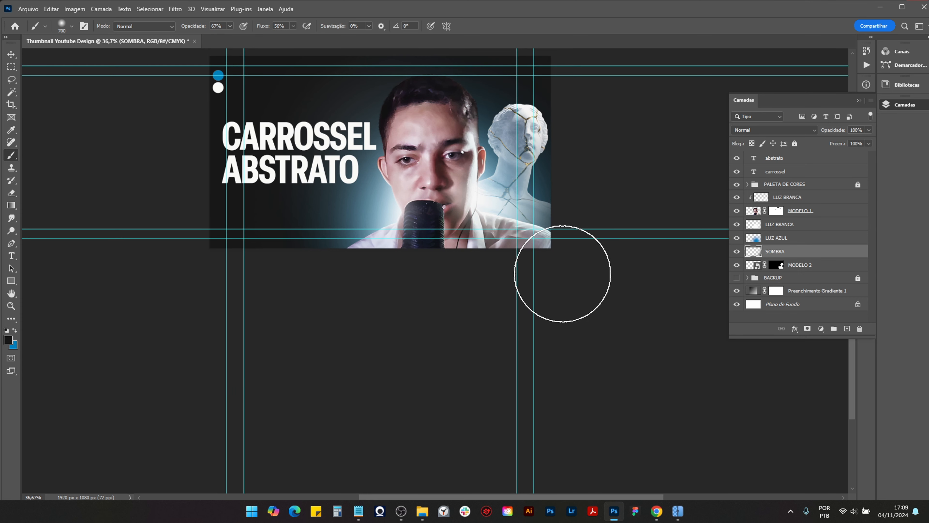
scroll(586, 190, "up", 2)
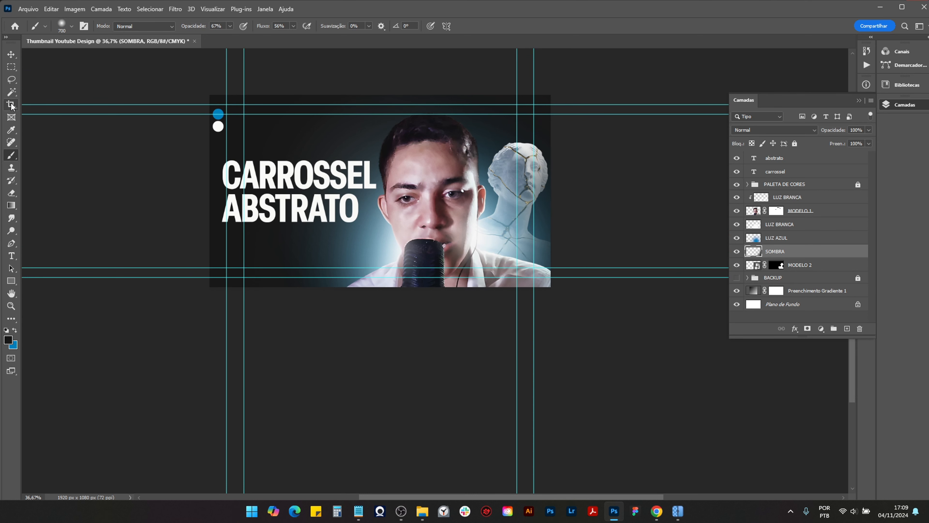
left_click(12, 80)
scroll(311, 157, "up", 2)
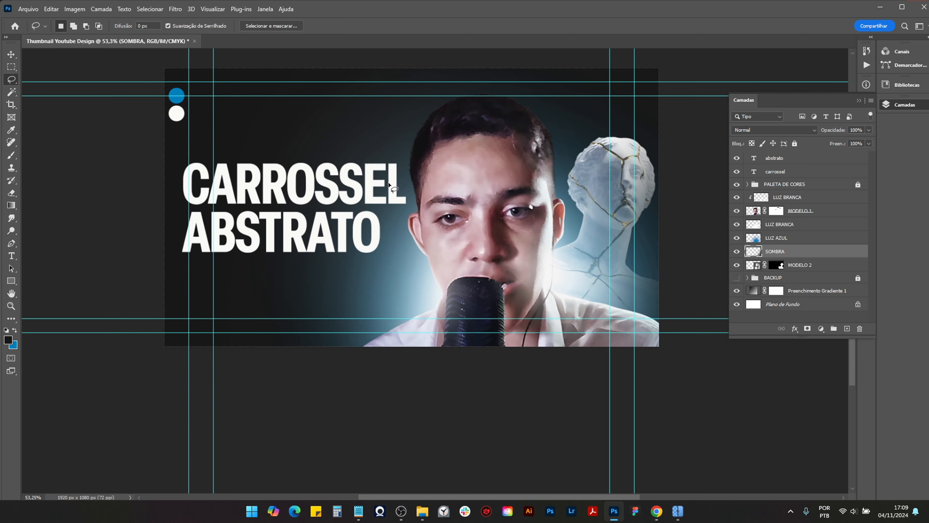
scroll(391, 186, "down", 3)
scroll(391, 185, "up", 1)
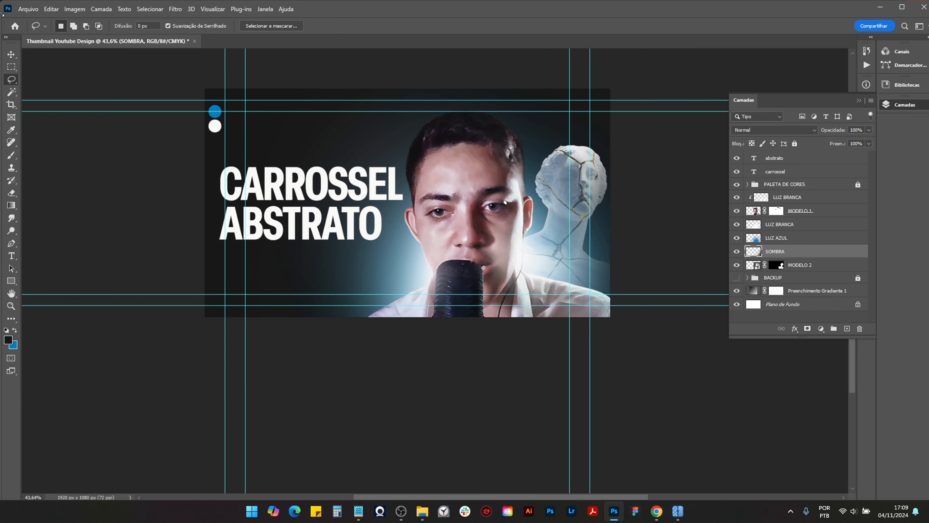
left_click(11, 55)
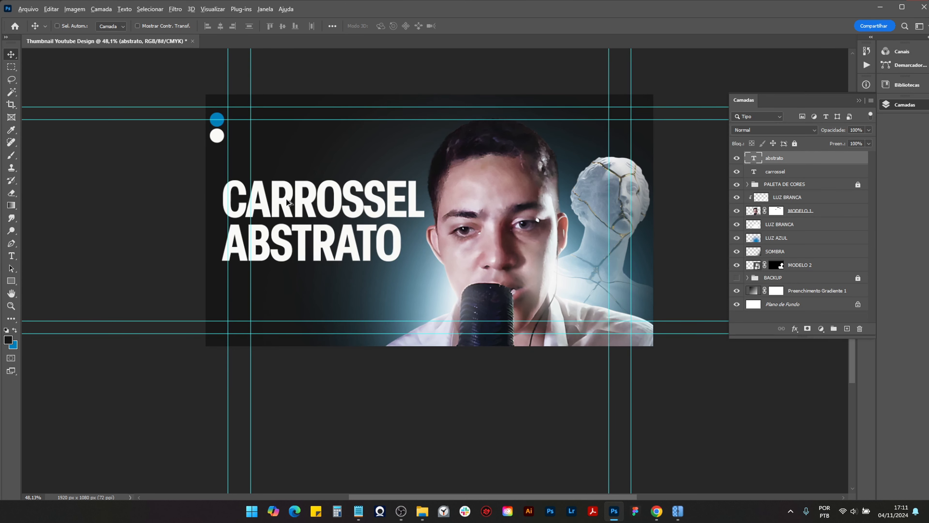
Step: Try an extra headline line above CARROSSEL from a copy of ABSTRATO, worded CRIANDO and PHOTOSHOP, with another font style
left_click_drag(287, 202, 285, 156)
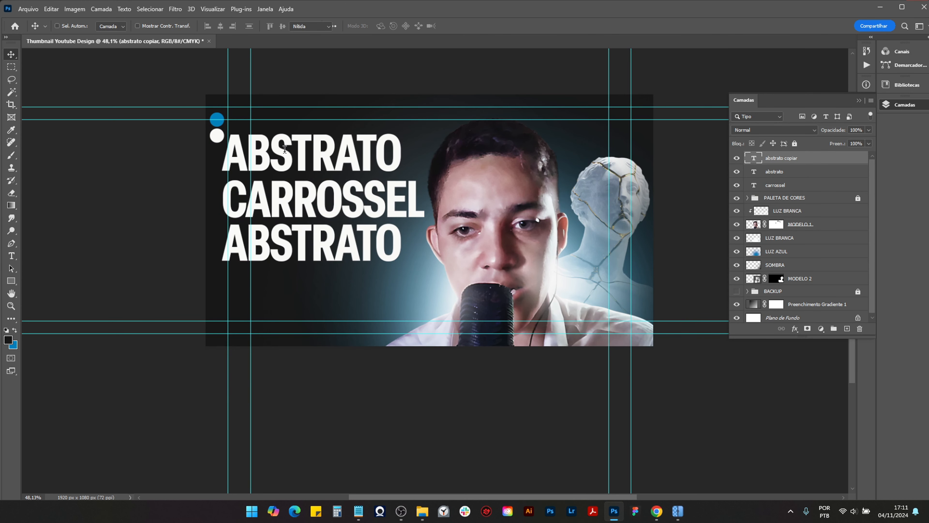
double_click(285, 156)
type("C")
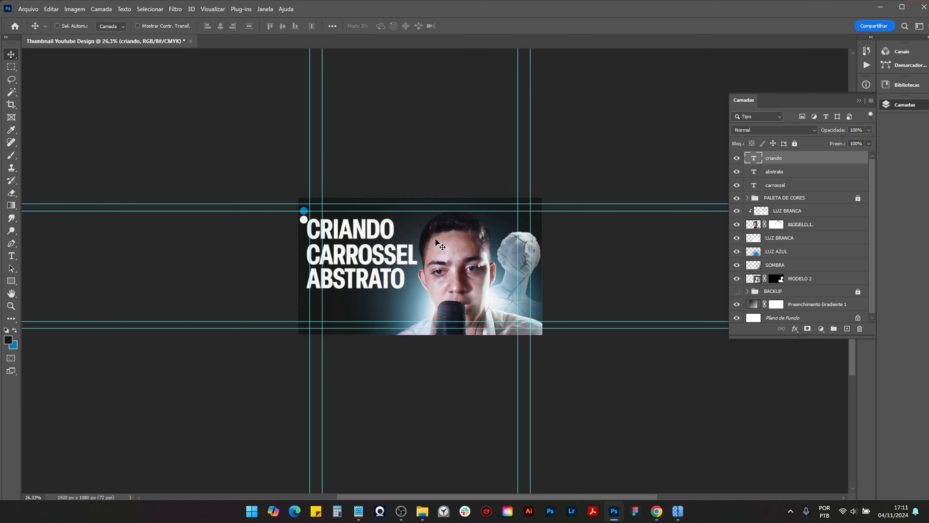
key("Delete")
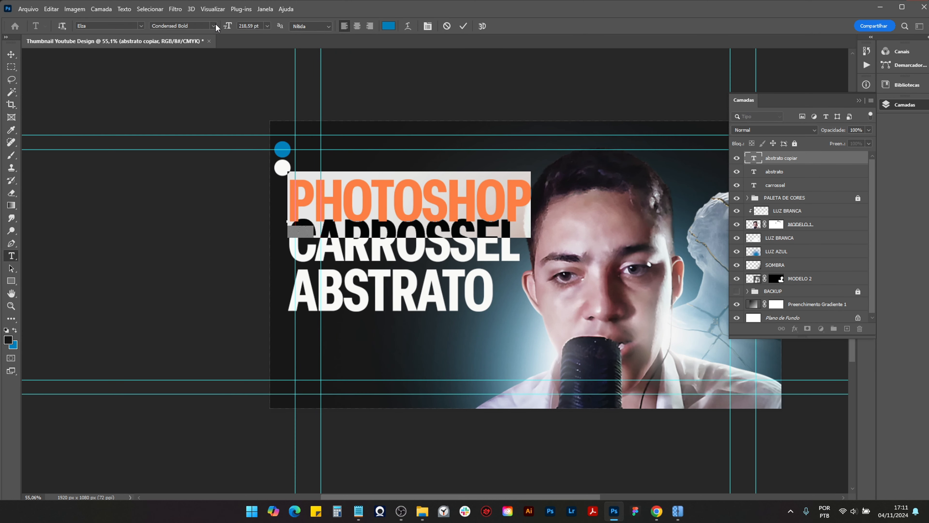
left_click(183, 26)
left_click(190, 46)
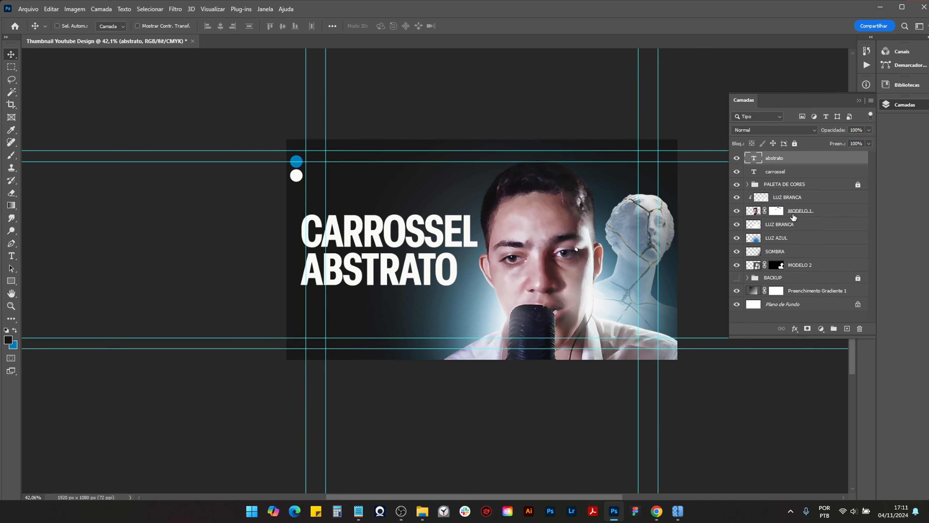
Step: Hide the PALETA DE CORES group and check the whole thumbnail composition
scroll(552, 308, "up", 3)
scroll(552, 308, "down", 1)
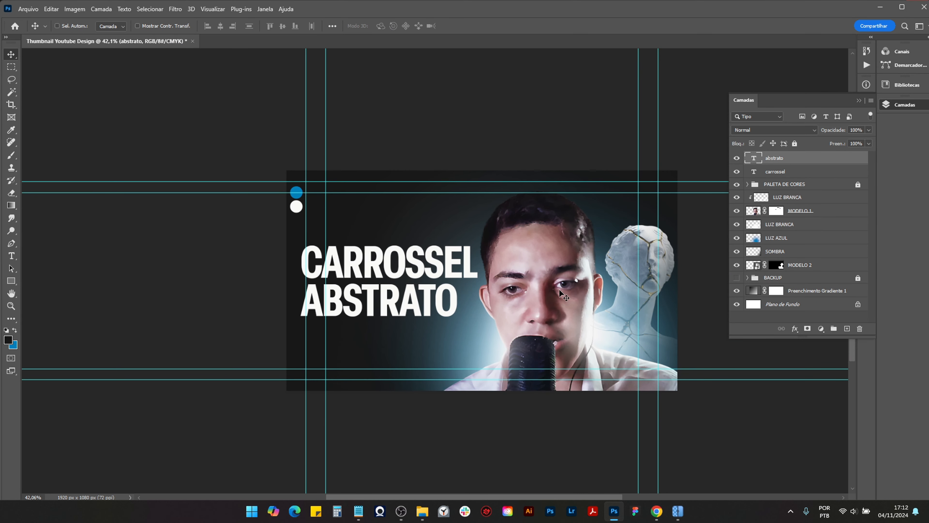
left_click(736, 185)
scroll(405, 228, "down", 2)
scroll(489, 260, "up", 4)
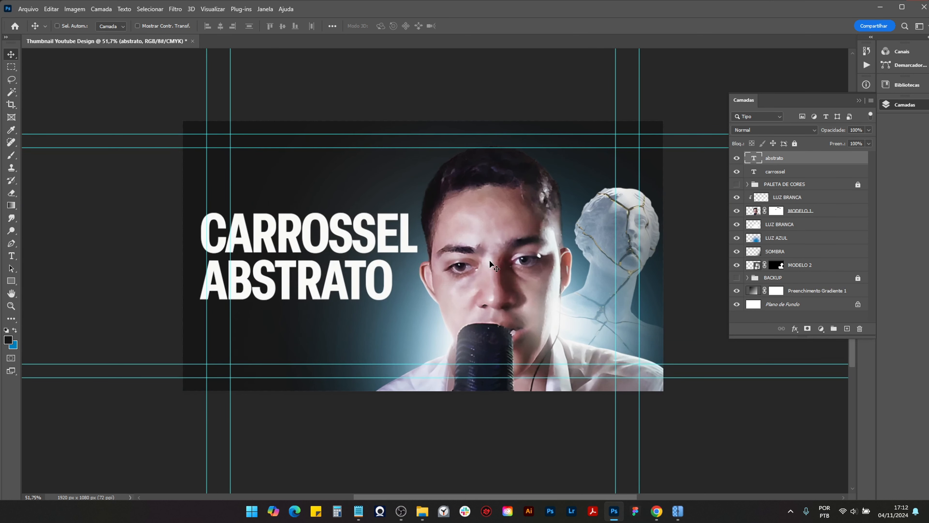
scroll(489, 260, "down", 3)
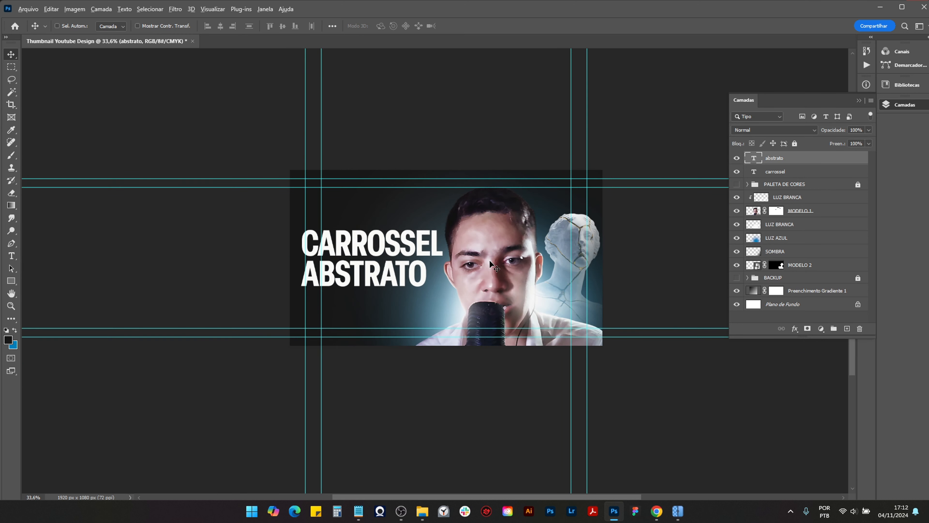
scroll(489, 260, "up", 2)
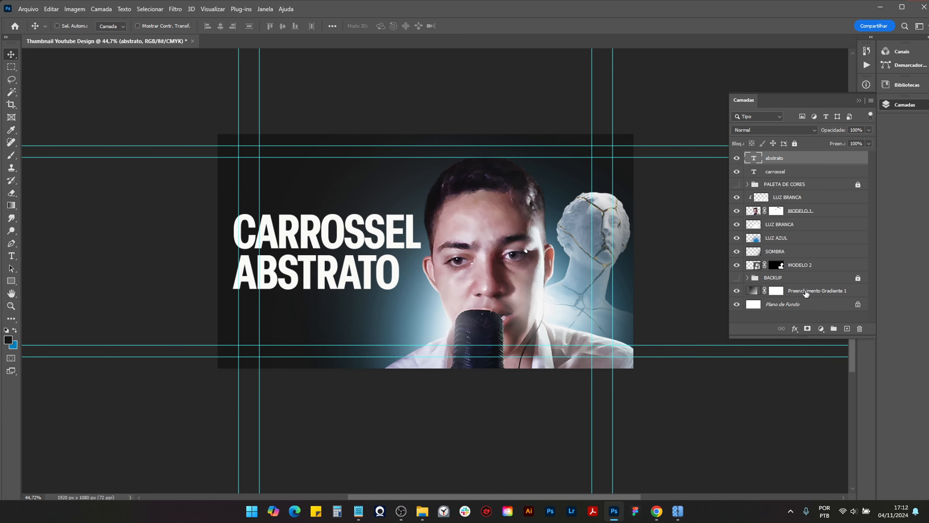
Step: Group all layers above the background and name the group THUMBNAIL
left_click(809, 318)
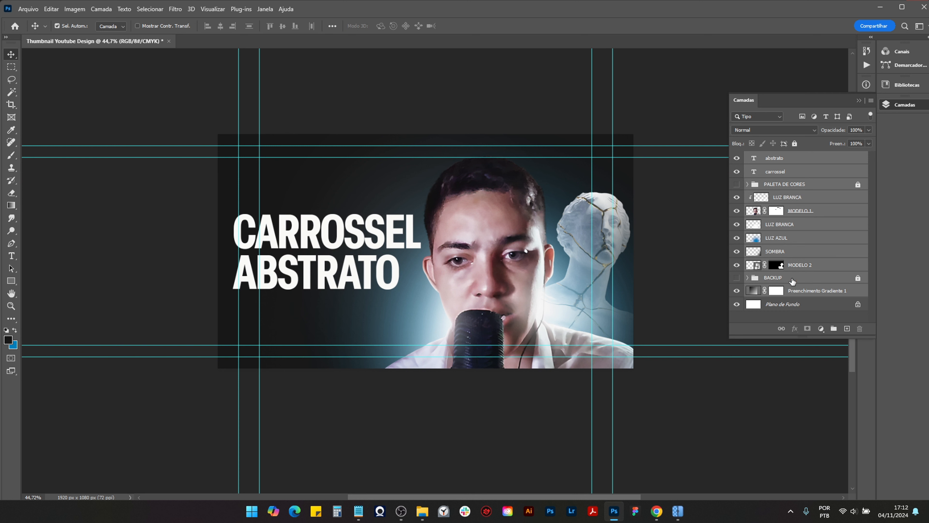
key("ctrl+alt+a")
key("ctrl+g")
double_click(773, 157)
key("Caps_Lock")
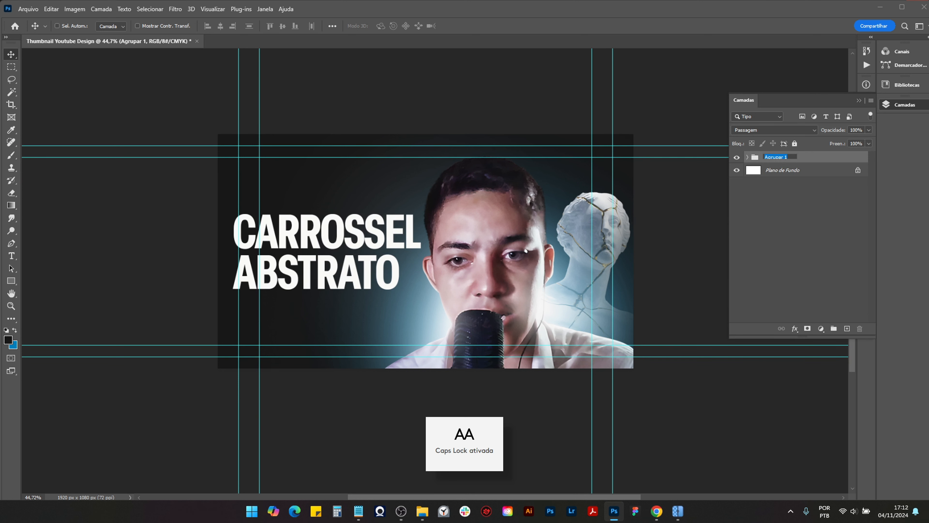
type("THUMBNAIL")
key("Return")
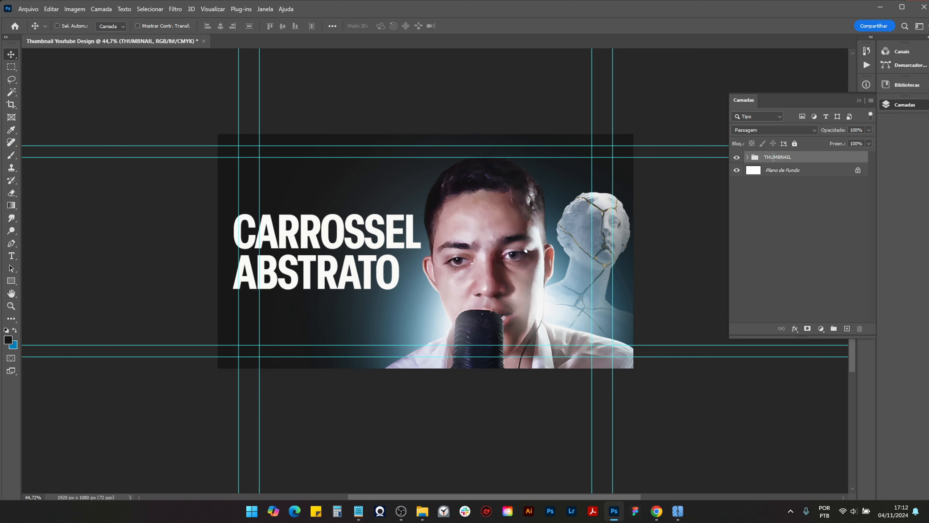
Step: Add an empty layer on top and duplicate the THUMBNAIL group, naming the copy THUMBNAIL
left_click(847, 328)
left_click(767, 172)
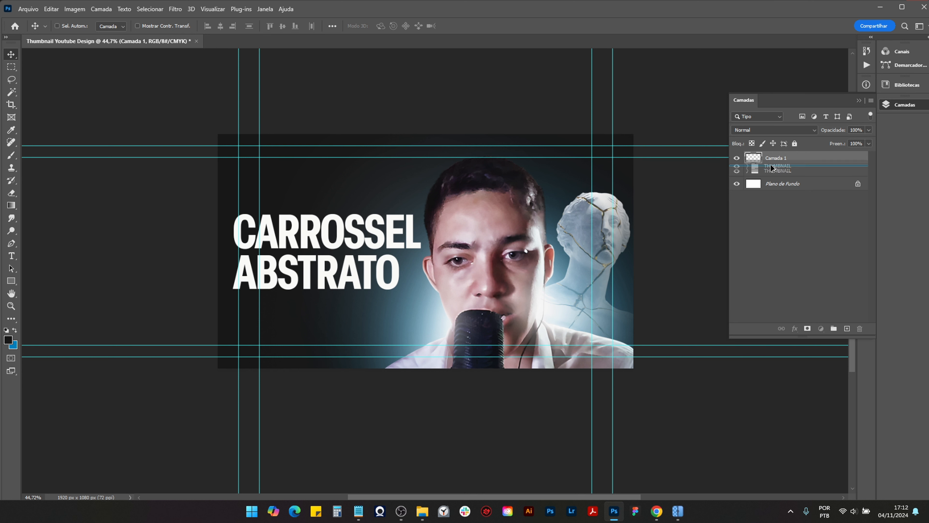
key("ctrl+j")
double_click(799, 172)
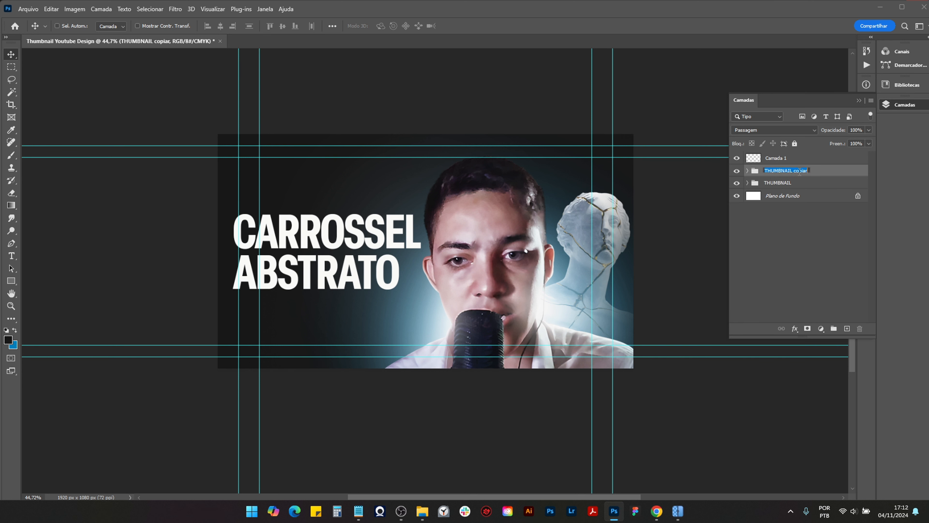
left_click(797, 158)
left_click(802, 174)
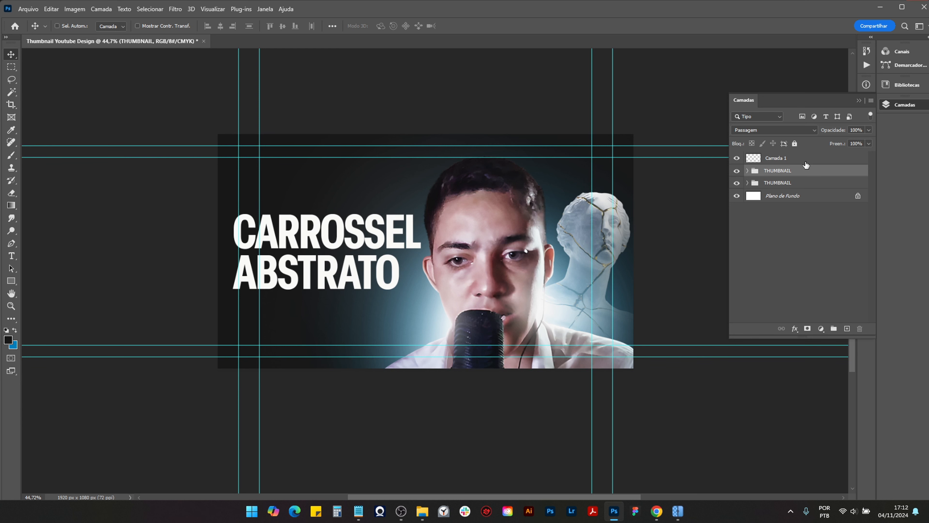
Step: Merge the duplicated THUMBNAIL group with the empty layer above it
left_click(804, 163, "shift")
right_click(783, 158)
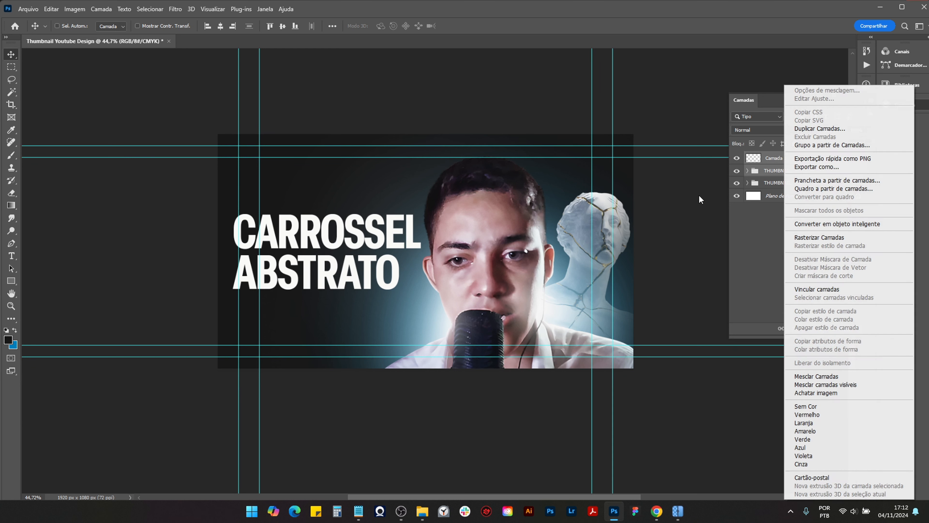
left_click(833, 376)
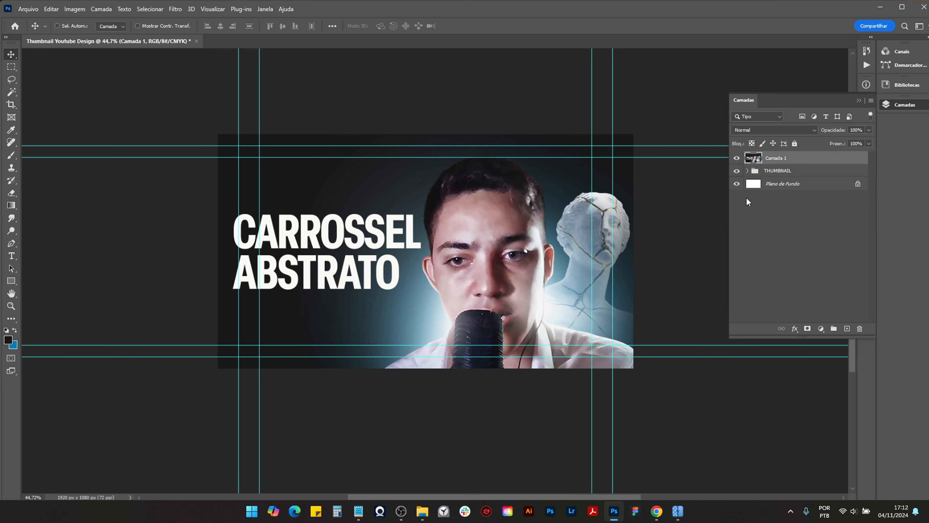
Step: Rename the merged layer THUMBNAIL by reusing the group's name
double_click(777, 171)
key("ctrl+c")
double_click(780, 161)
key("ctrl+v")
key("Return")
Step: Copy the full canvas of the merged image to a new layer, name it THUMBNAIL and merge it down
key("ctrl+a")
key("ctrl+j")
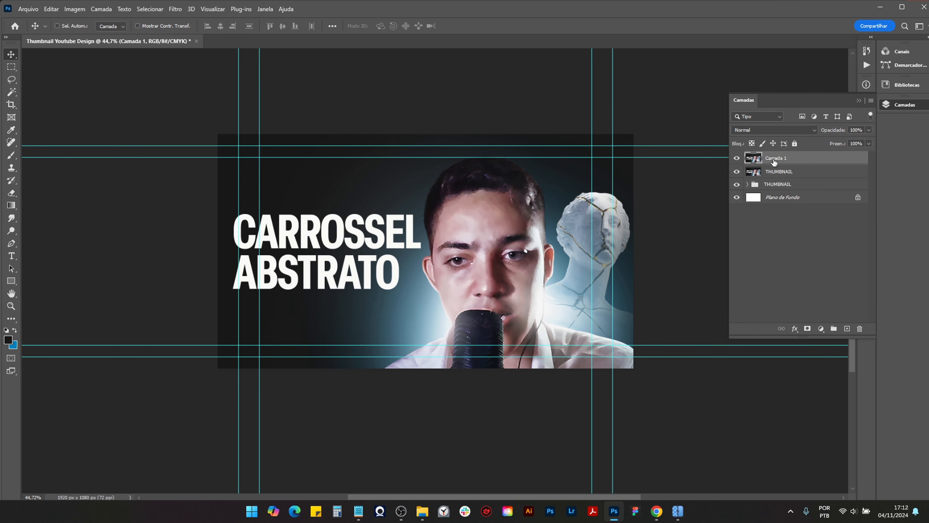
double_click(768, 160)
key("BackSpace")
key("ctrl+v")
key("Return")
key("ctrl+e")
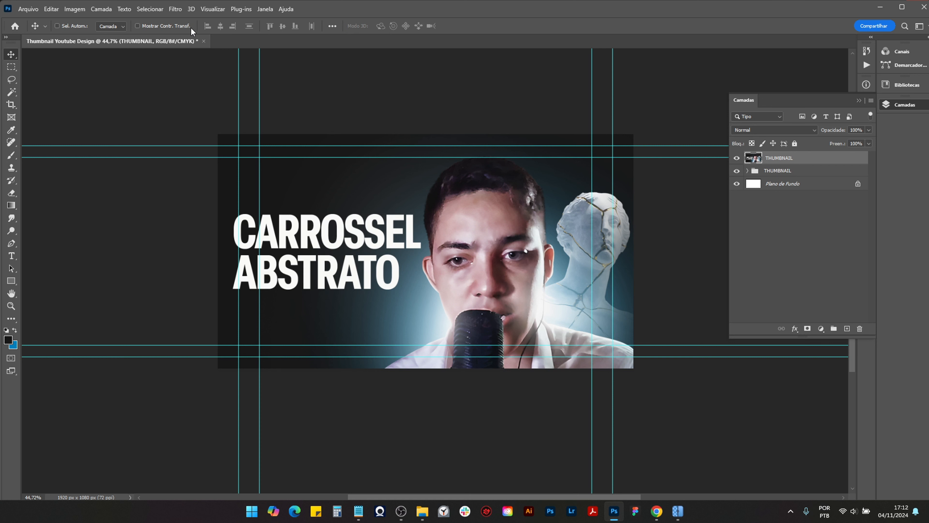
left_click(176, 9)
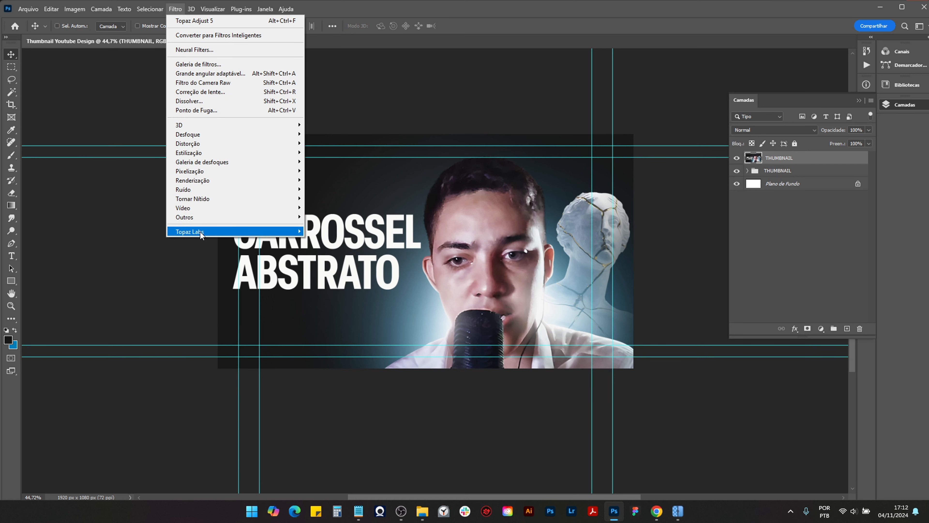
left_click(312, 231)
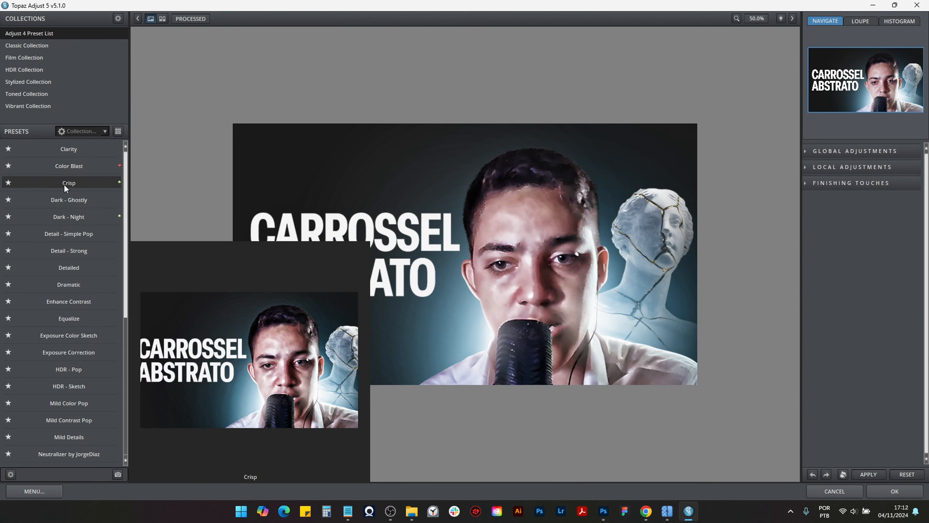
left_click(65, 185)
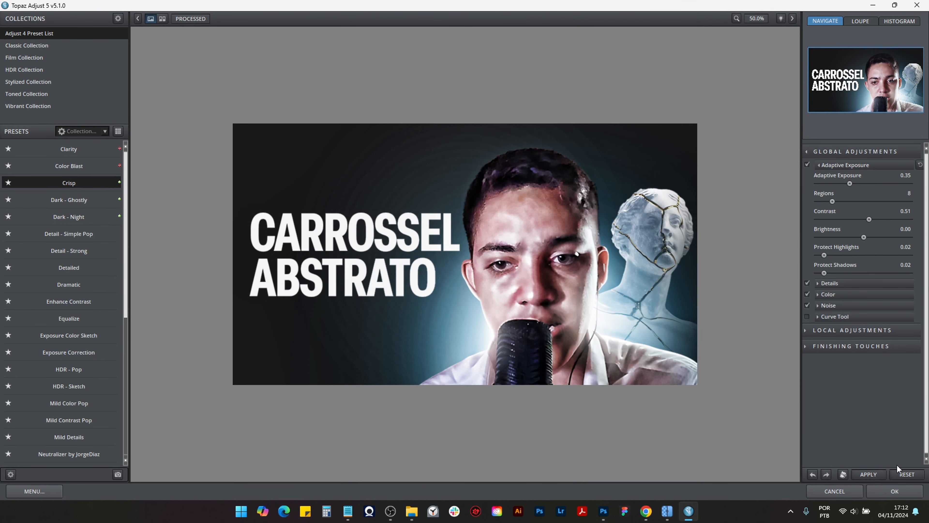
left_click(843, 491)
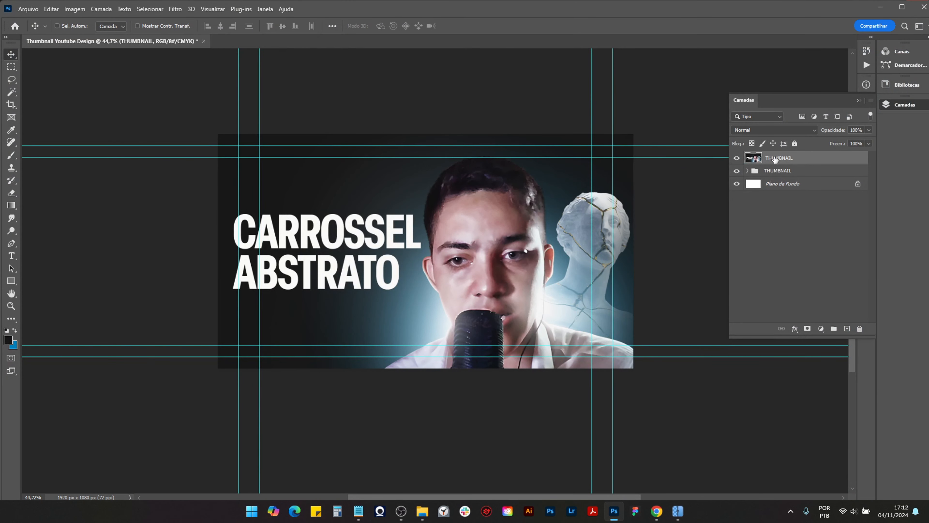
Step: Duplicate the merged image layer and name the copy THUMBNAIL
key("ctrl+j")
double_click(795, 158)
key("Return")
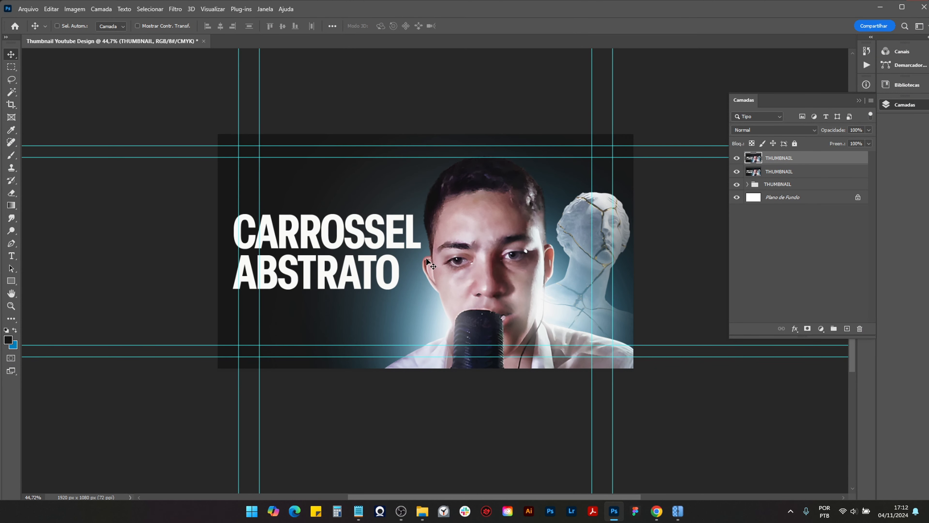
Step: Apply the Topaz Adjust 5 filter with the Detailed preset to the top THUMBNAIL layer
left_click(175, 9)
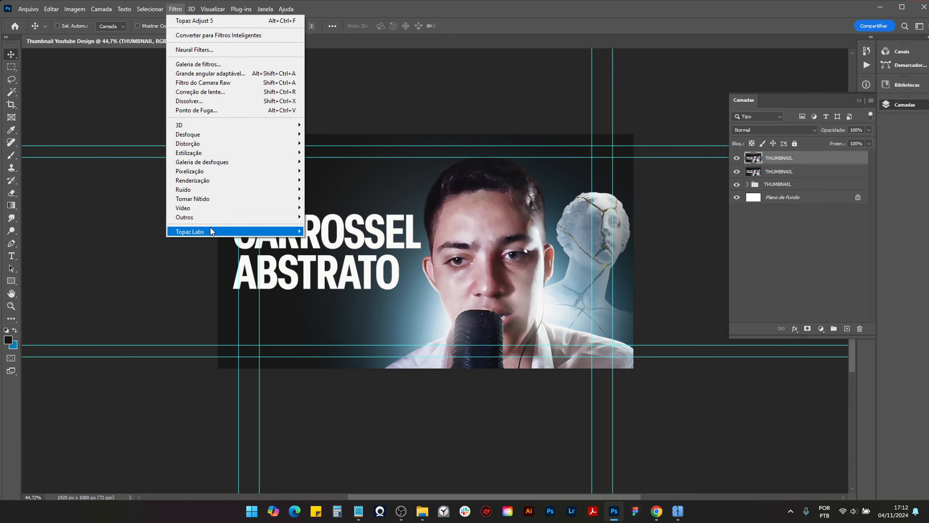
mouse_move(211, 230)
left_click(322, 234)
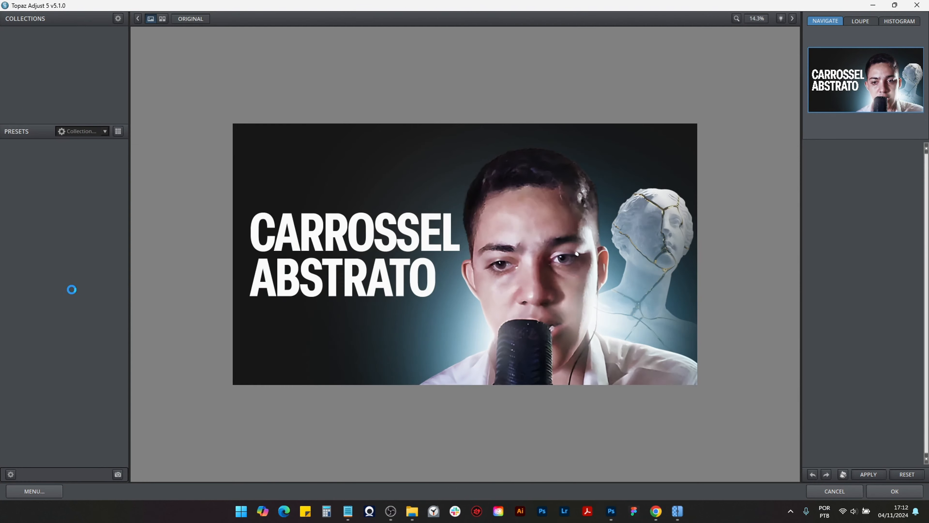
left_click(73, 267)
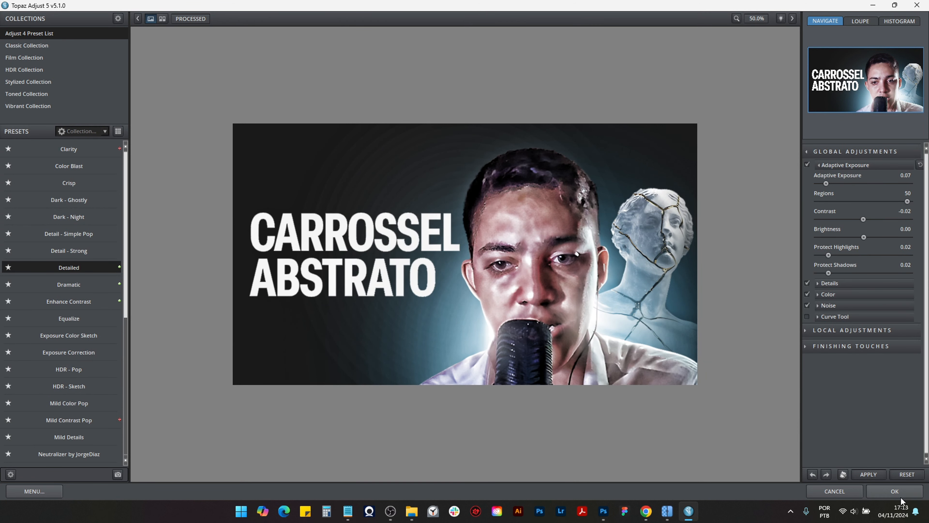
left_click(908, 493)
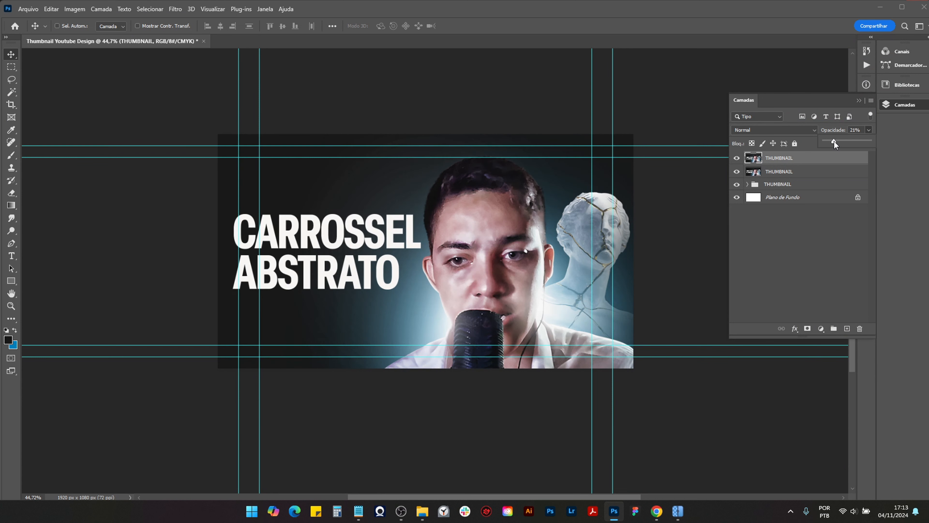
Step: Lower the filtered layer's opacity to about 21% and merge it with the THUMBNAIL layer below
key("Return")
key("ctrl+e")
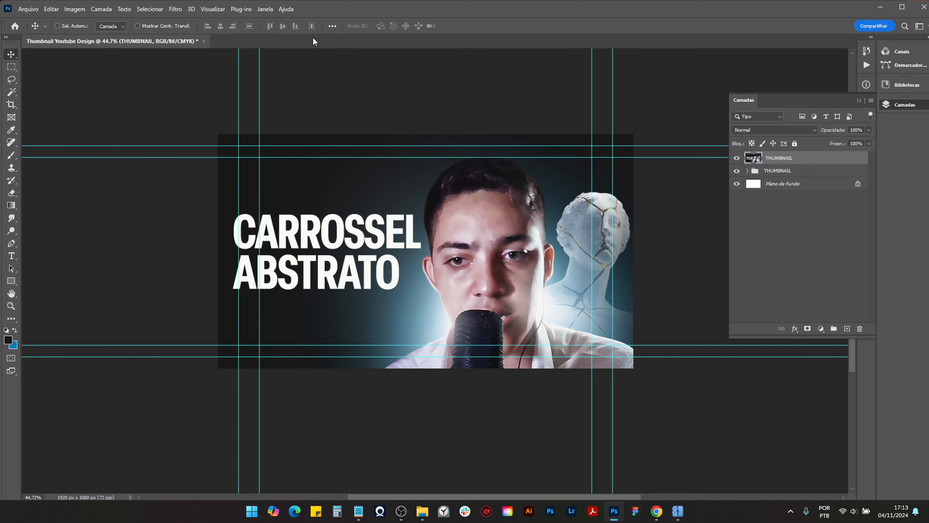
Step: Apply the Camera Raw filter to the merged image with a vignette of -20, added grain and increased texture
left_click(175, 9)
left_click(221, 82)
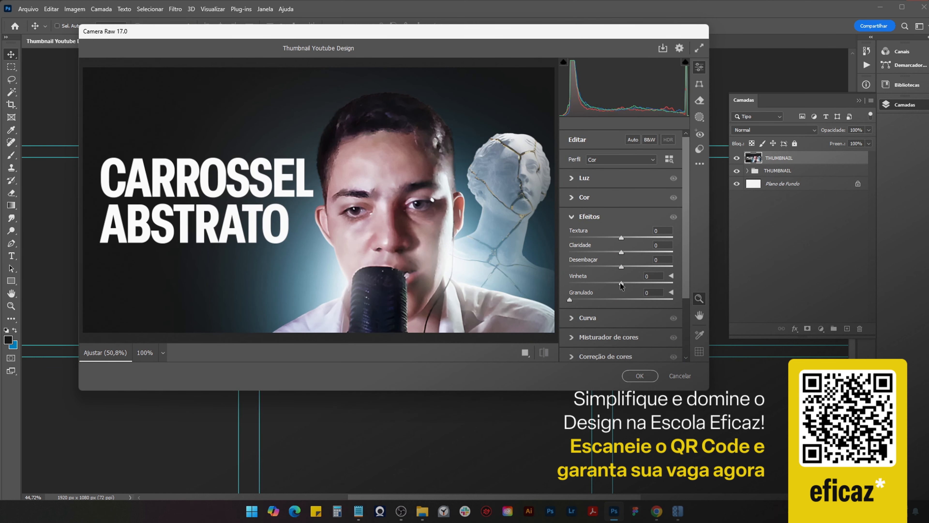
left_click_drag(621, 284, 611, 284)
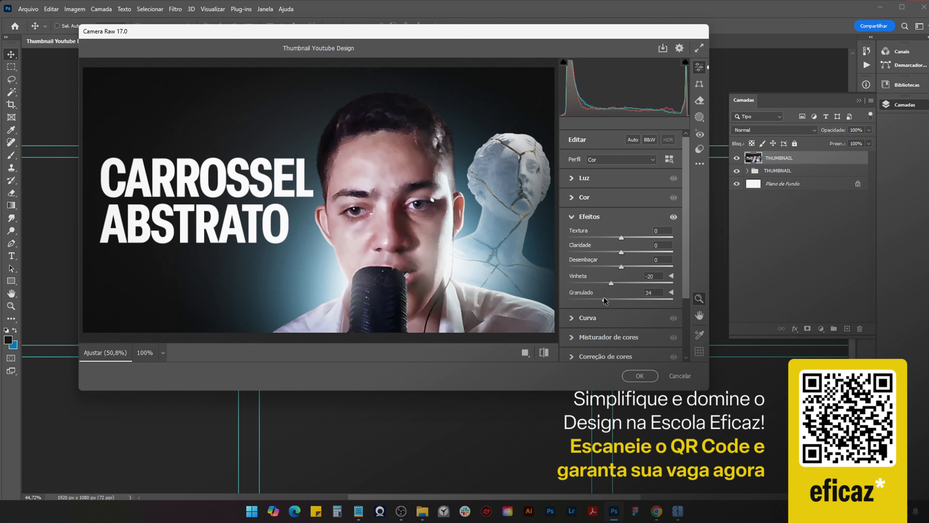
left_click_drag(590, 292, 596, 299)
left_click_drag(625, 240, 648, 238)
left_click(639, 377)
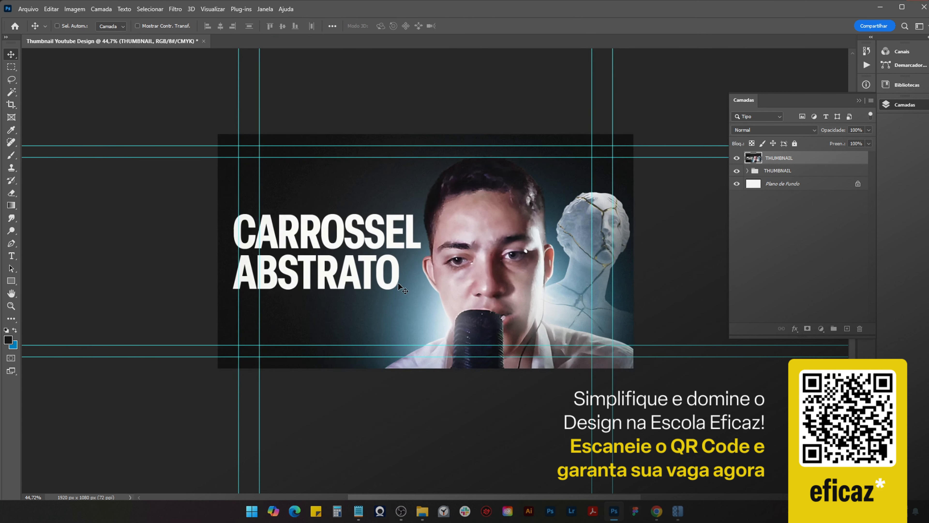
Step: Export the thumbnail for web as a maximum-quality JPEG named Thumbnail-Youtube-Design.jpg in the Downloads folder
scroll(375, 277, "down", 2)
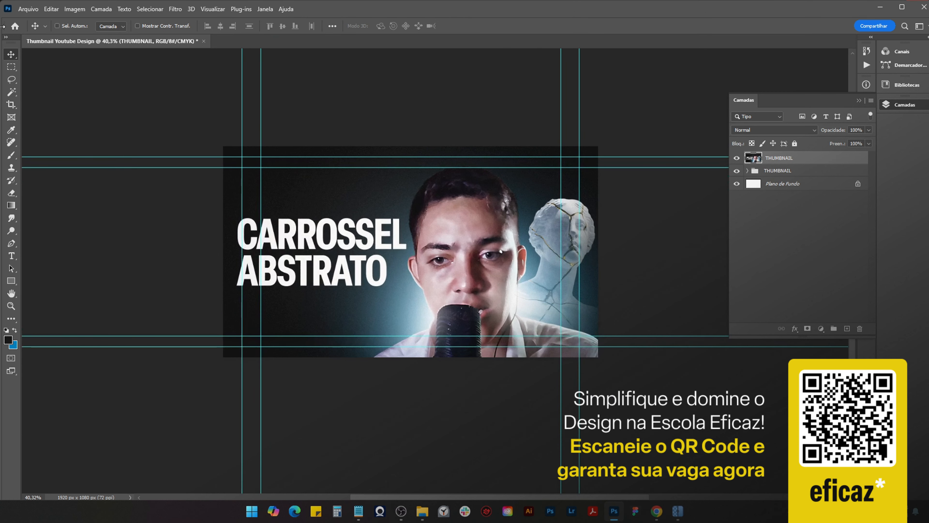
left_click(28, 9)
mouse_move(61, 179)
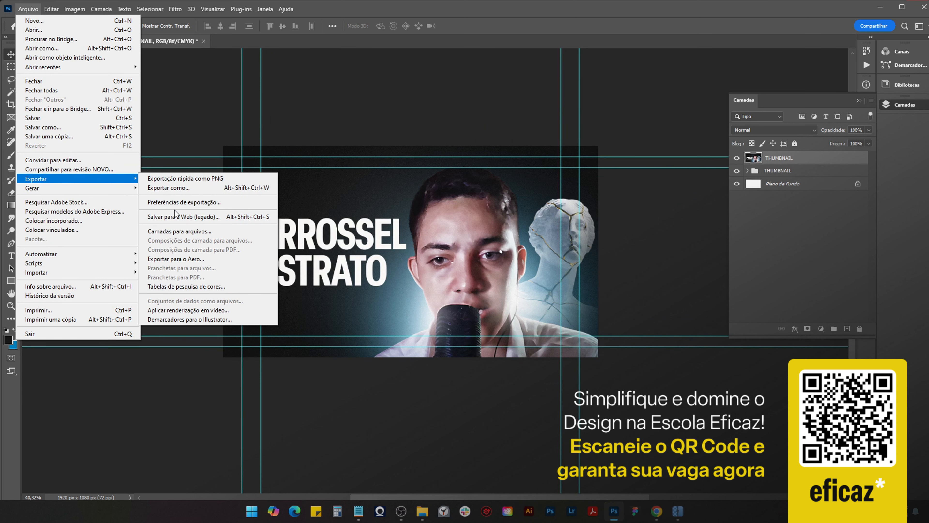
left_click(172, 217)
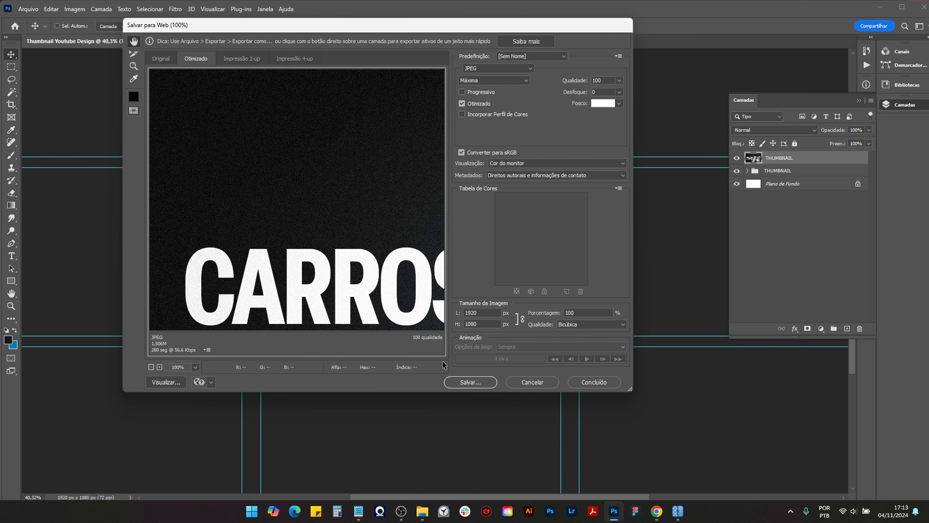
left_click(470, 382)
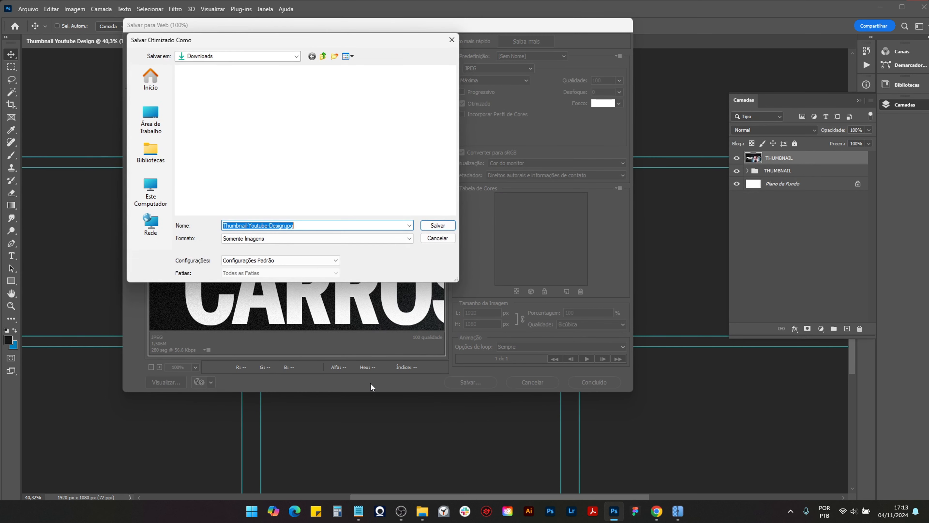
left_click(433, 224)
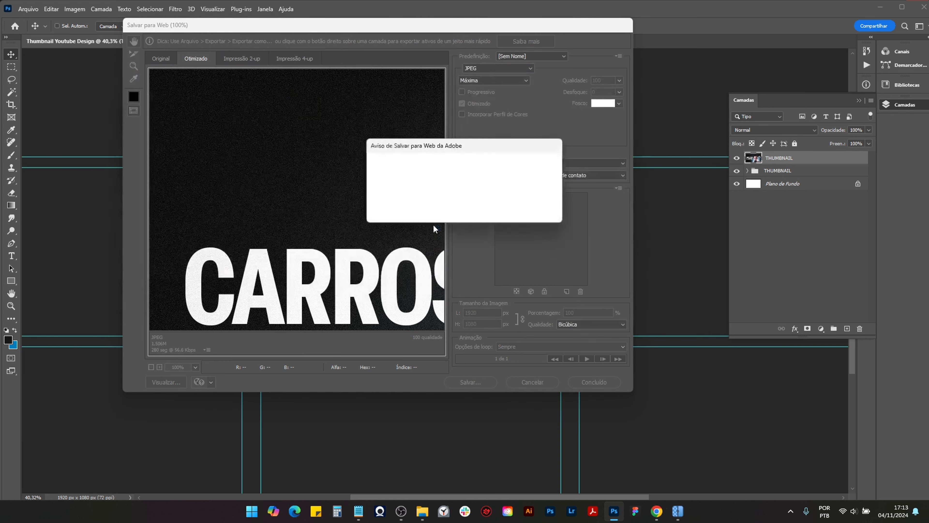
left_click(489, 209)
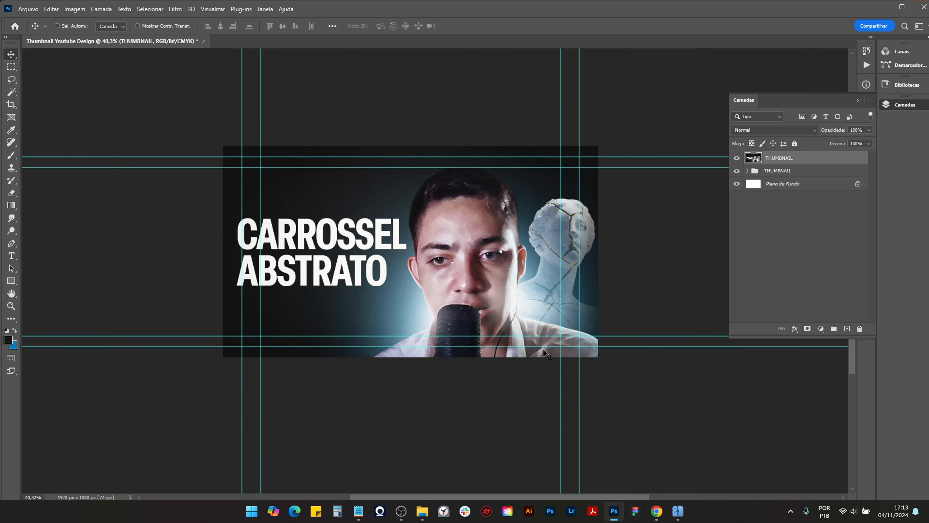